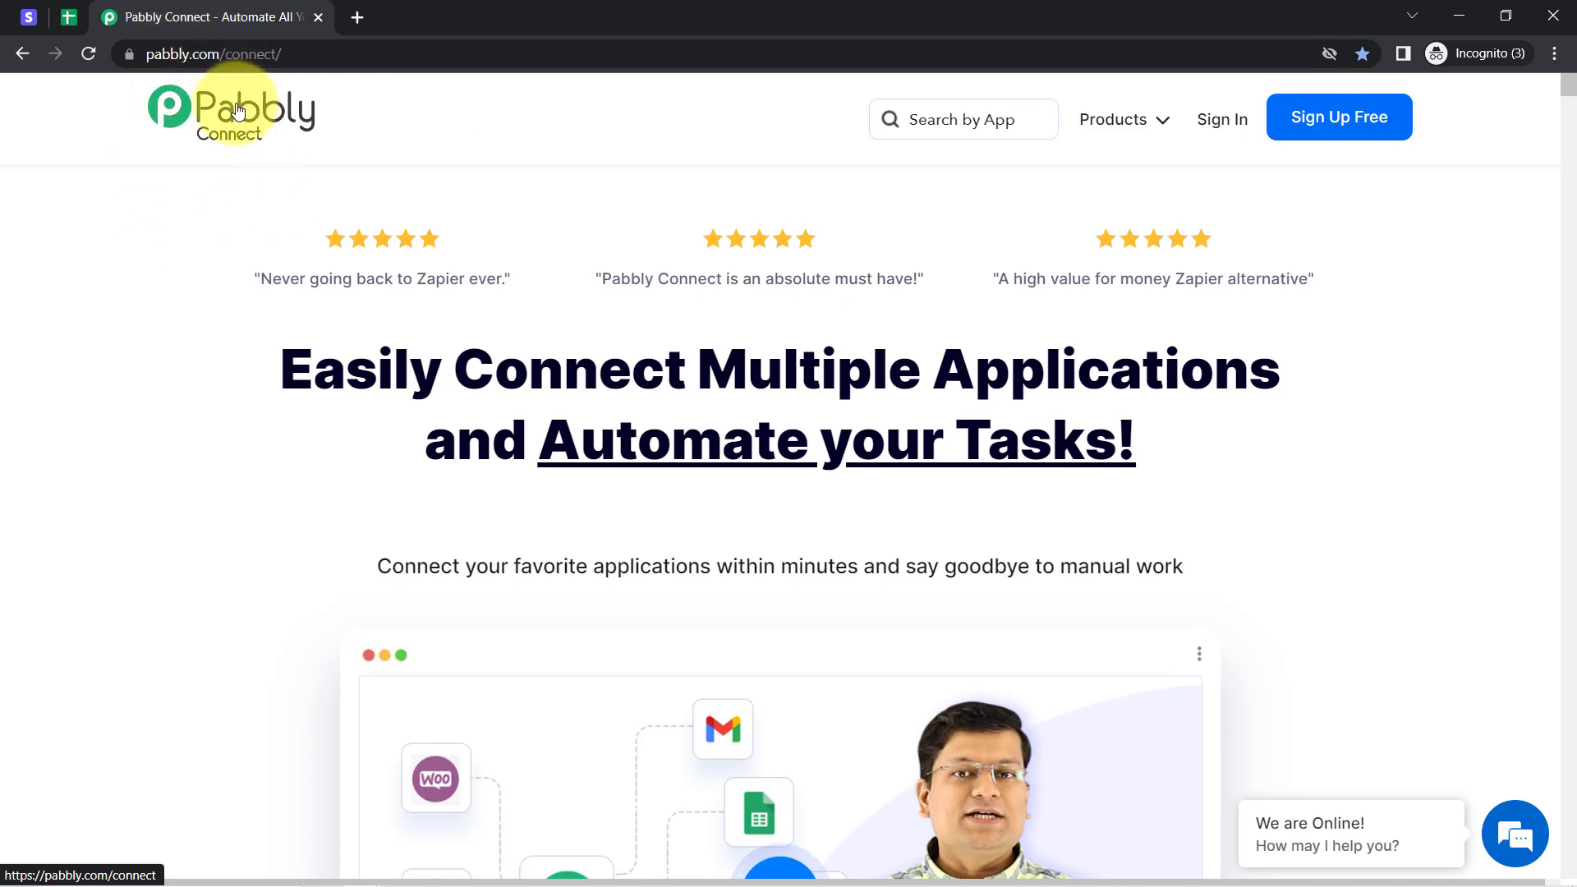
left_click_drag(348, 386, 1084, 436)
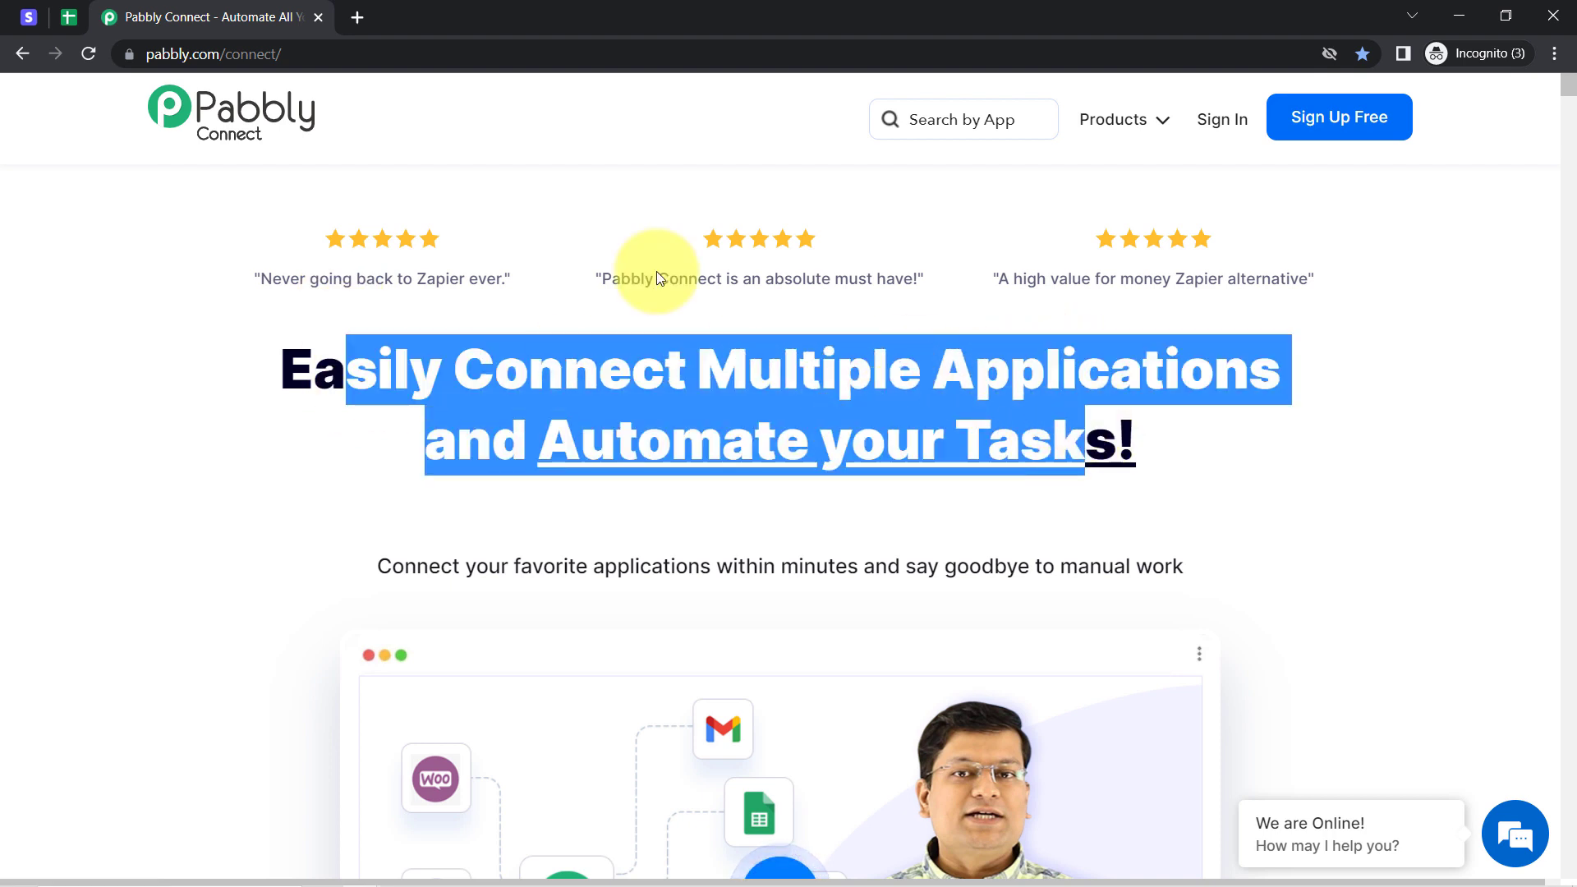
left_click(159, 45)
left_click_drag(353, 54, 229, 58)
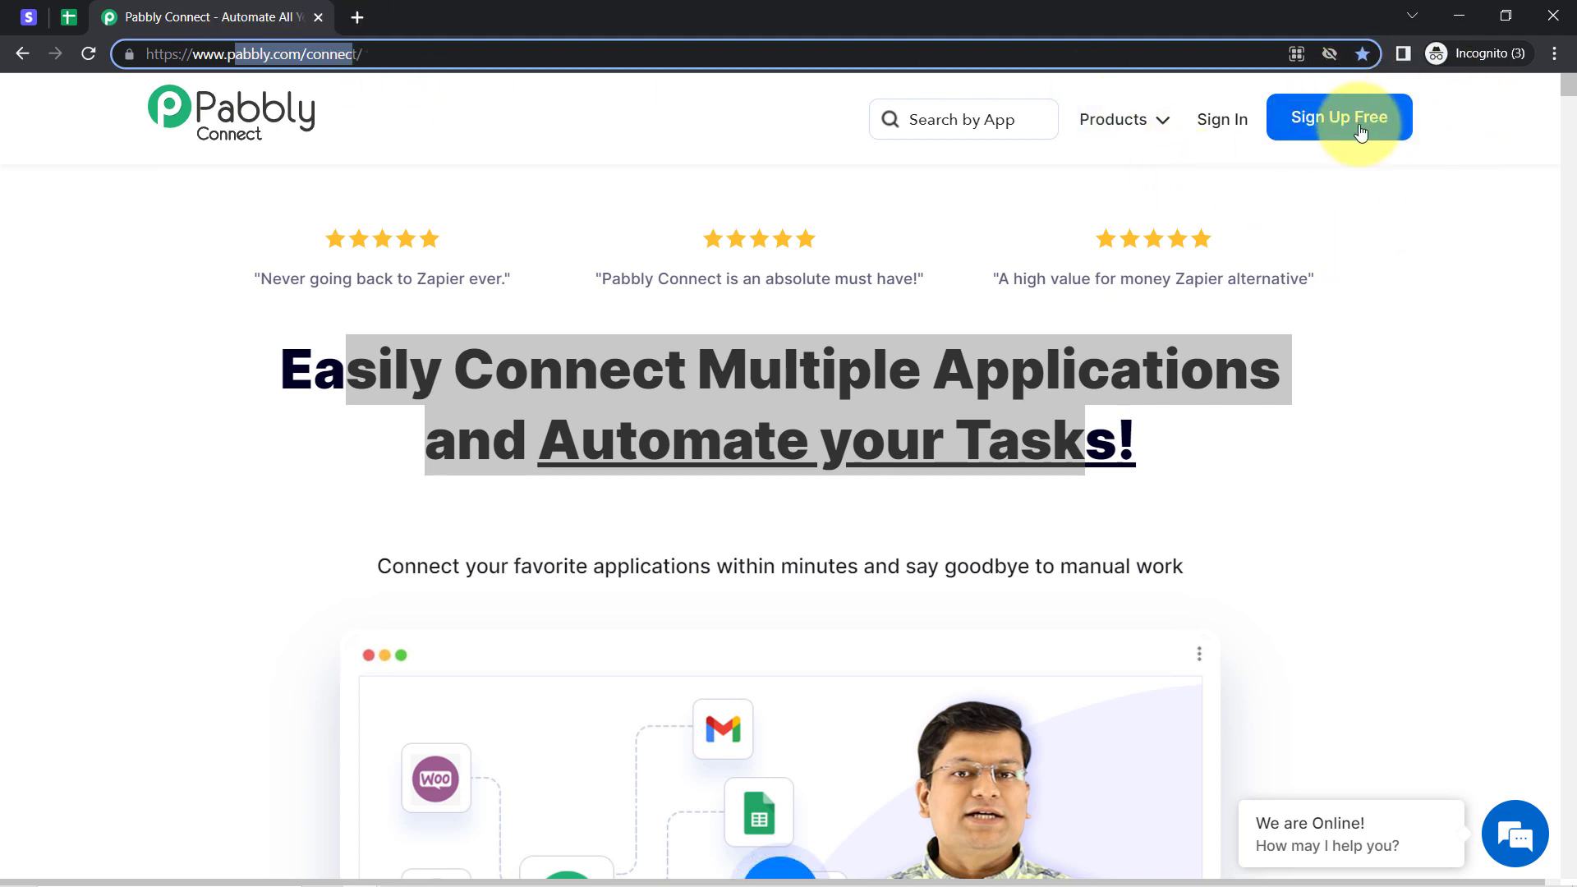
- Sign in to Pabbly and access the Pabbly Connect app's dashboard
left_click(1220, 117)
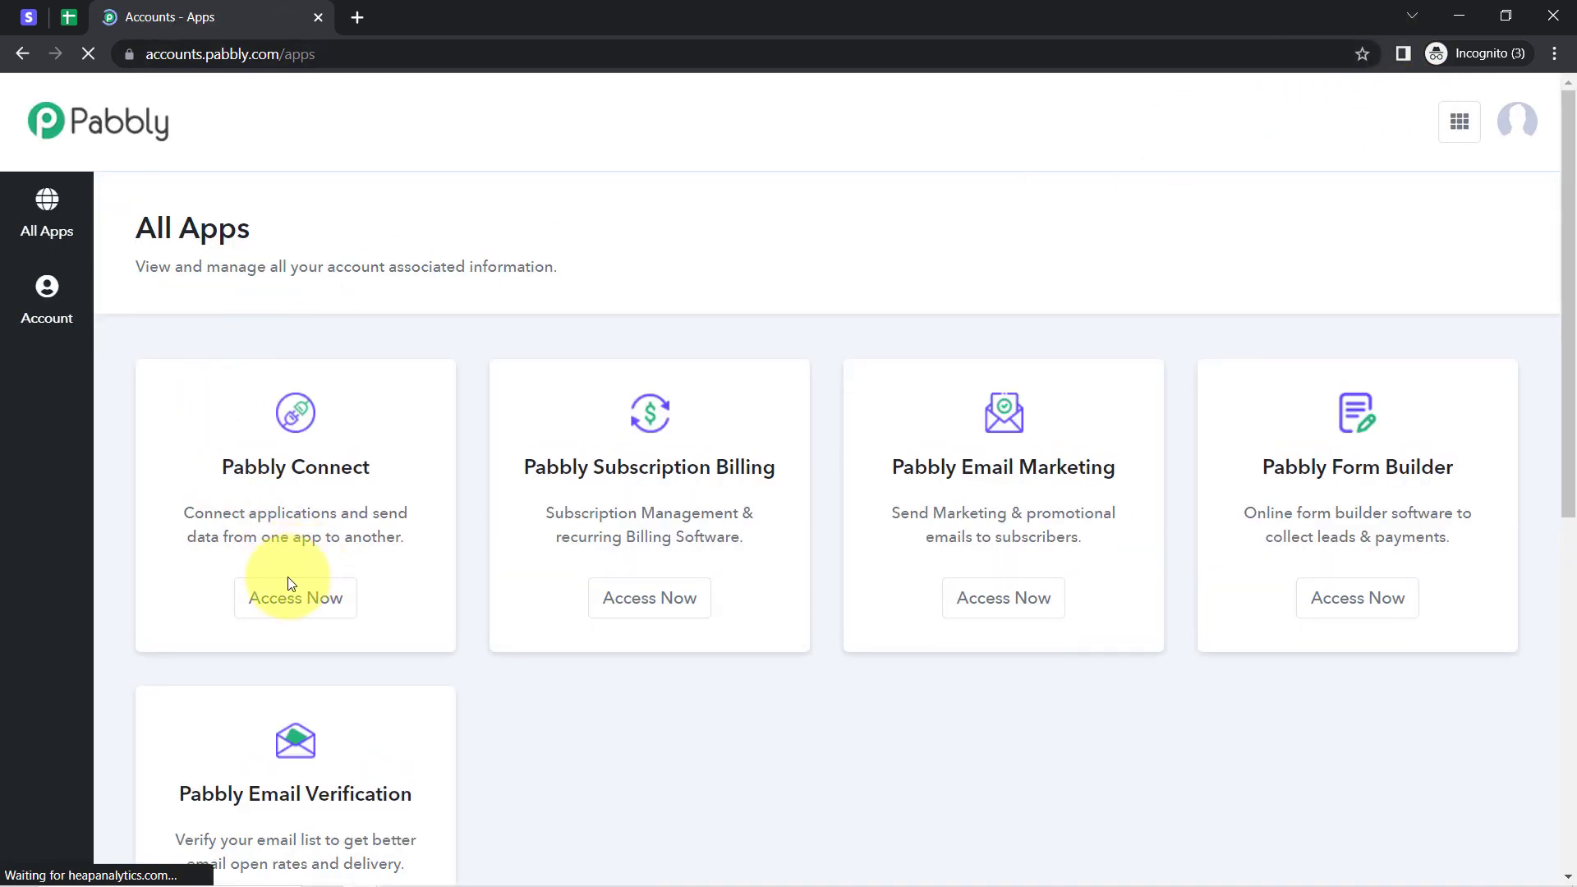
left_click(292, 593)
left_click(204, 7)
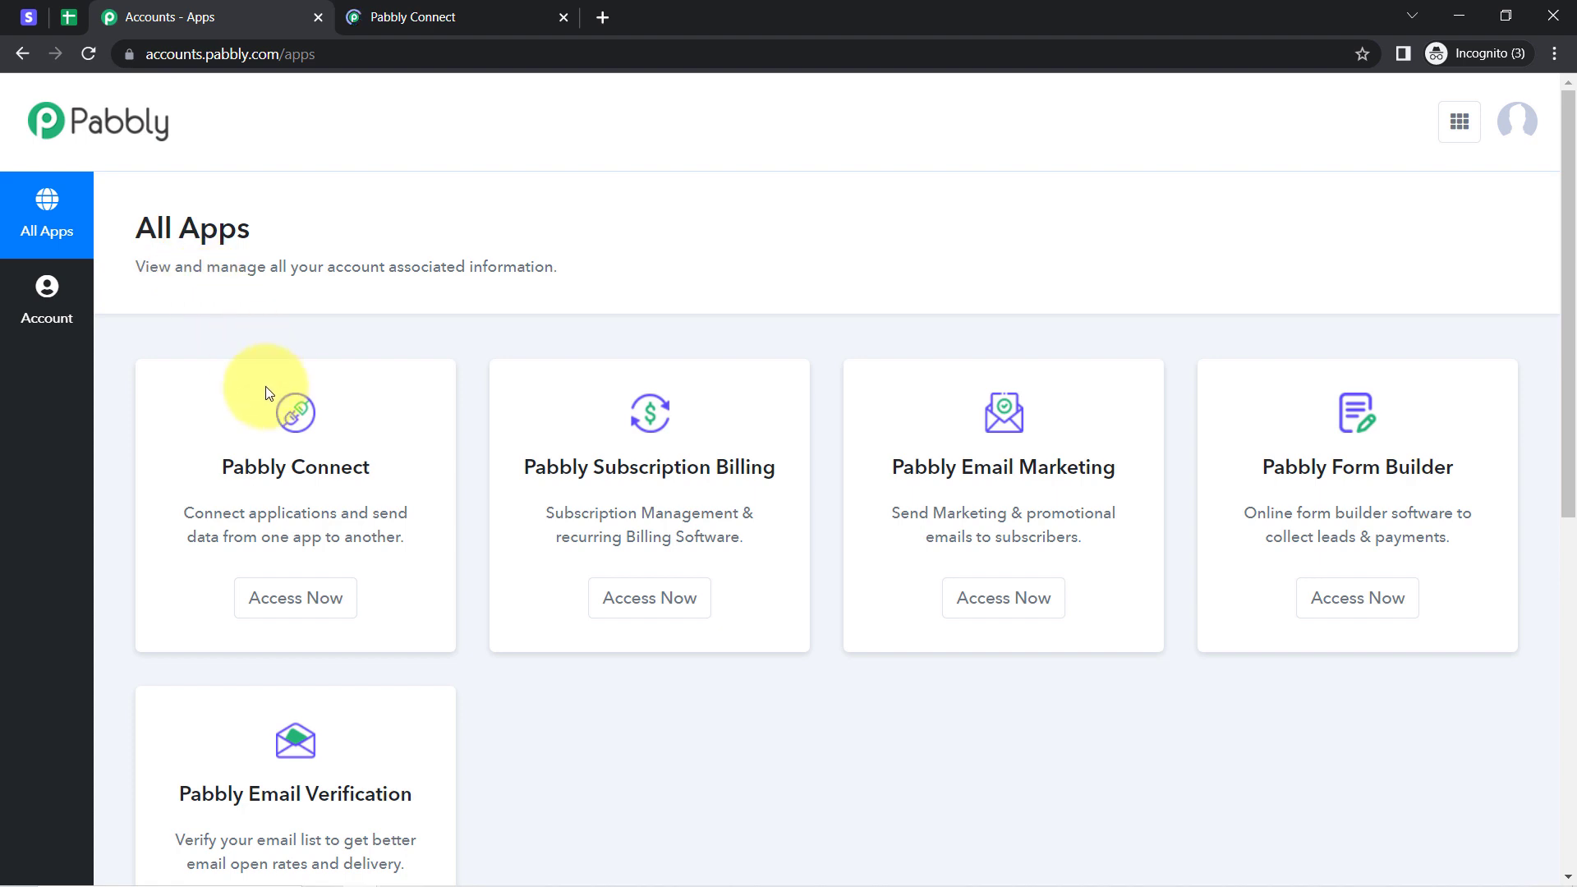
left_click_drag(219, 464, 450, 472)
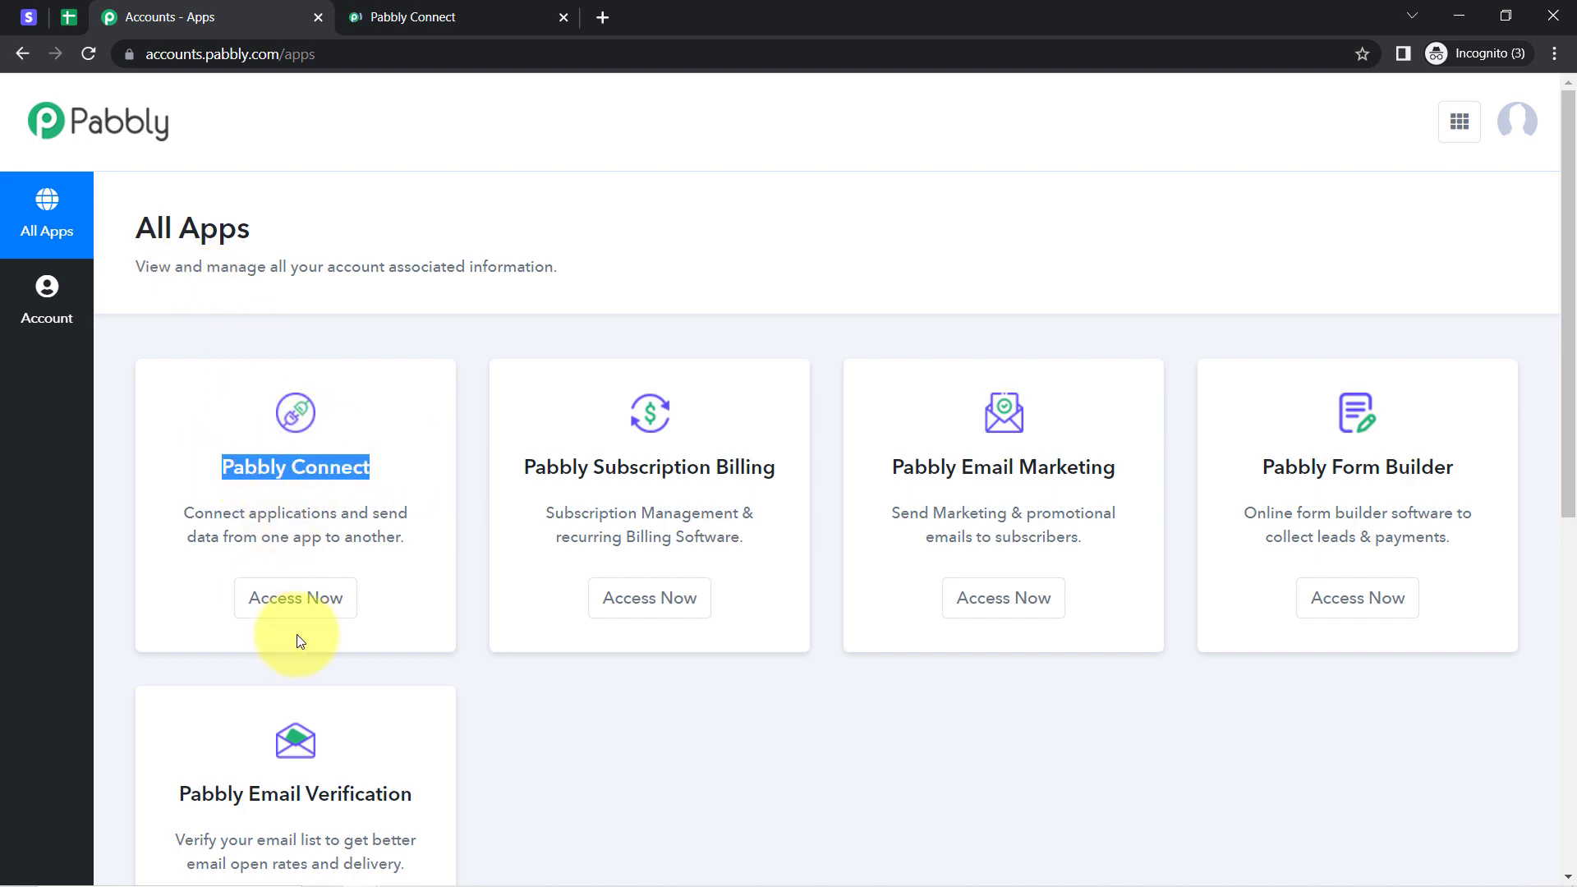
left_click(308, 612)
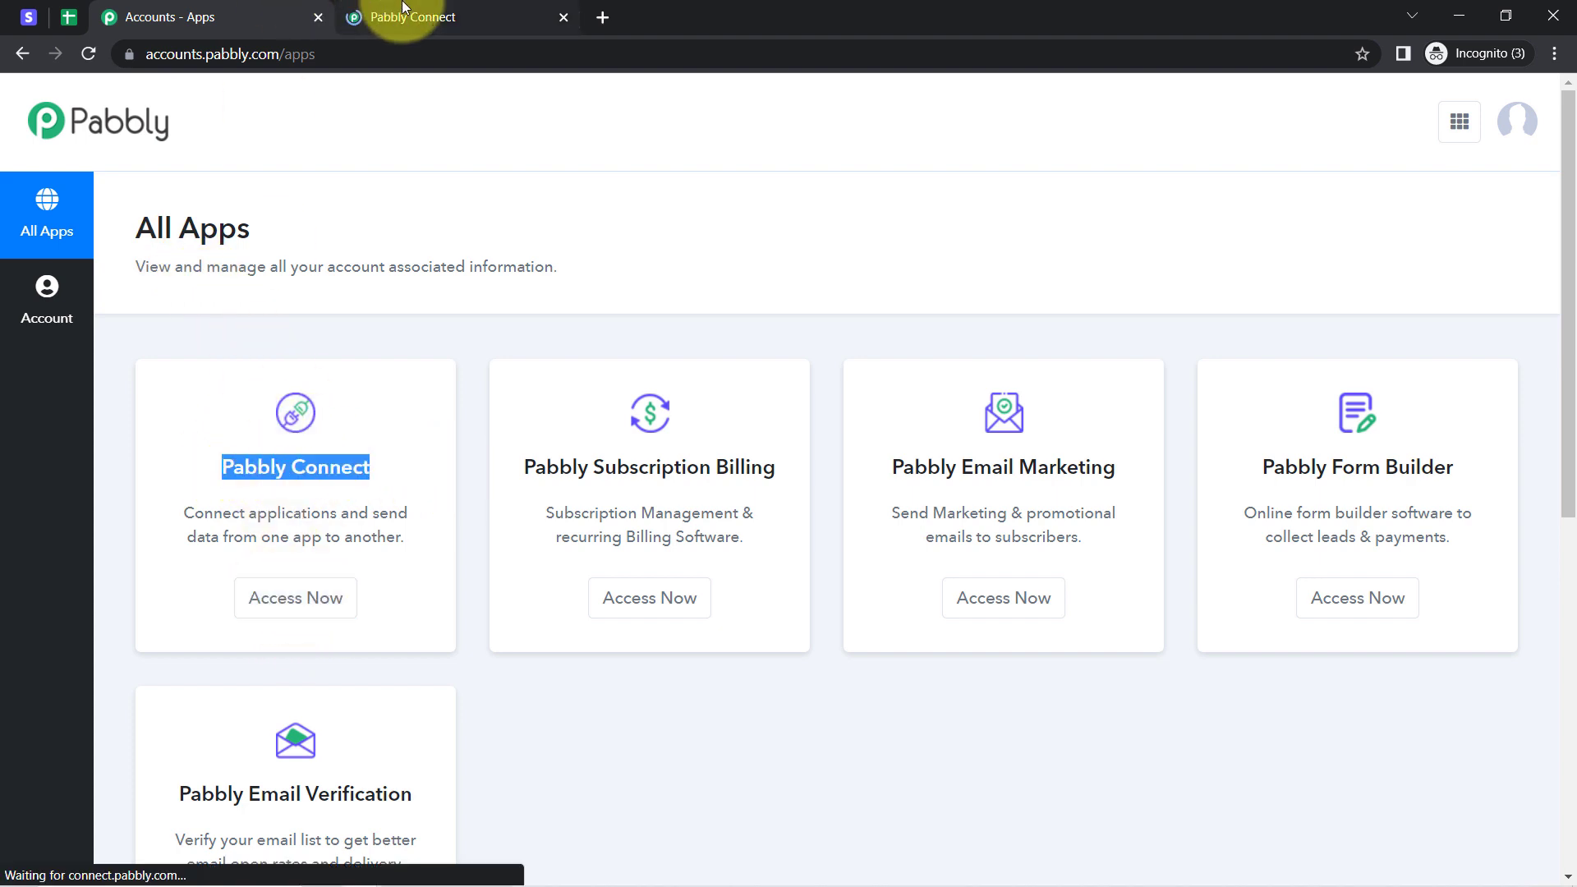
left_click(405, 17)
- Create a workflow named "When Subscription is Cancelled in Stripe - Auto-add Details to Sheet"
left_click_drag(125, 228, 309, 225)
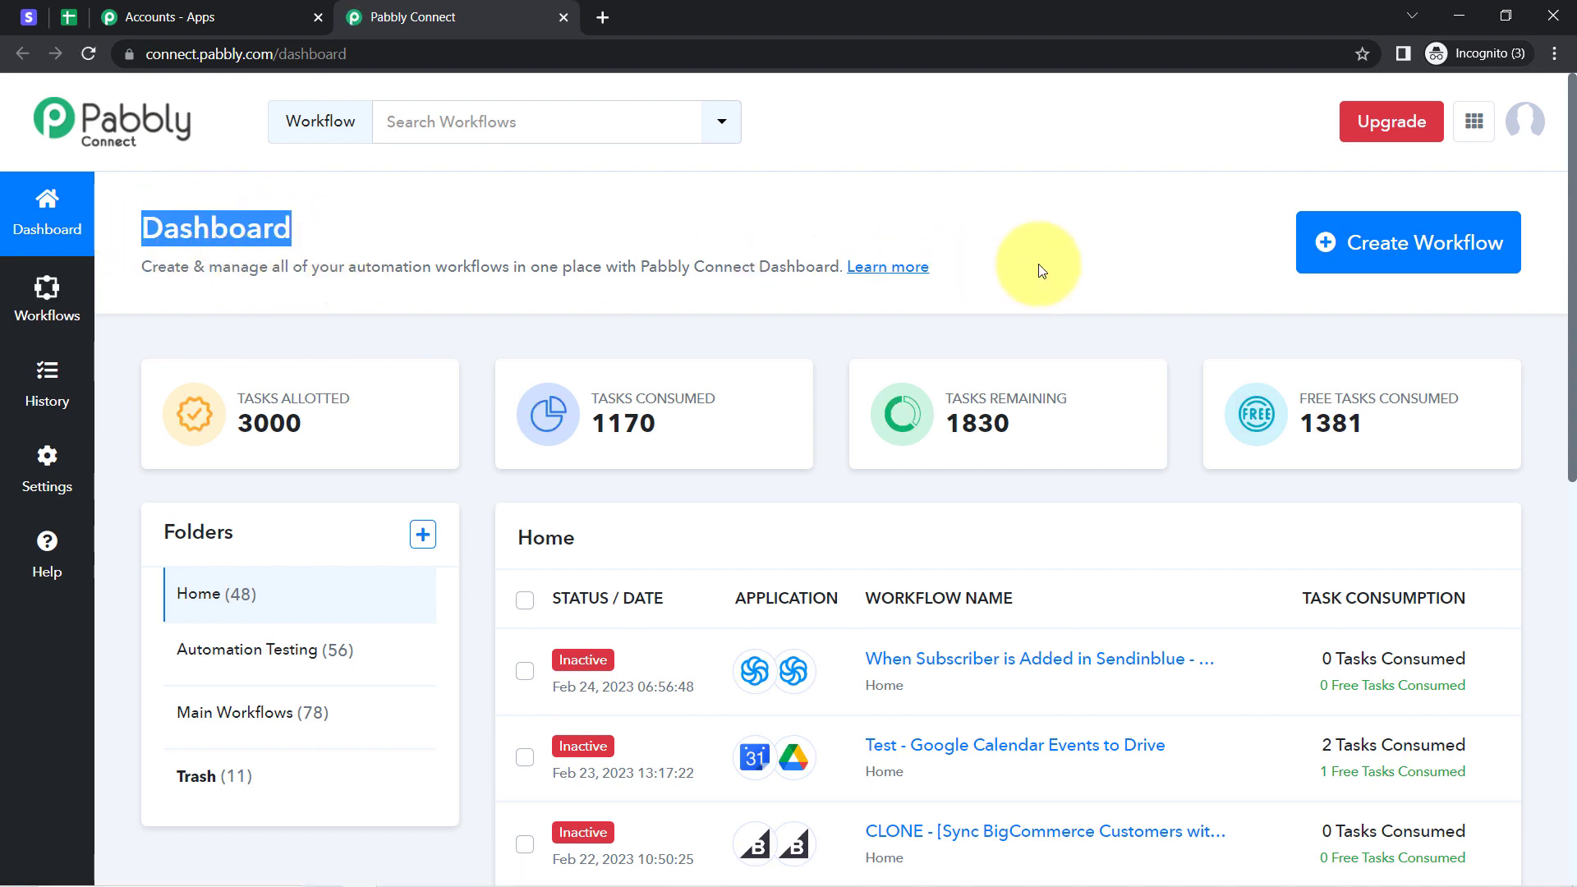
left_click(1320, 258)
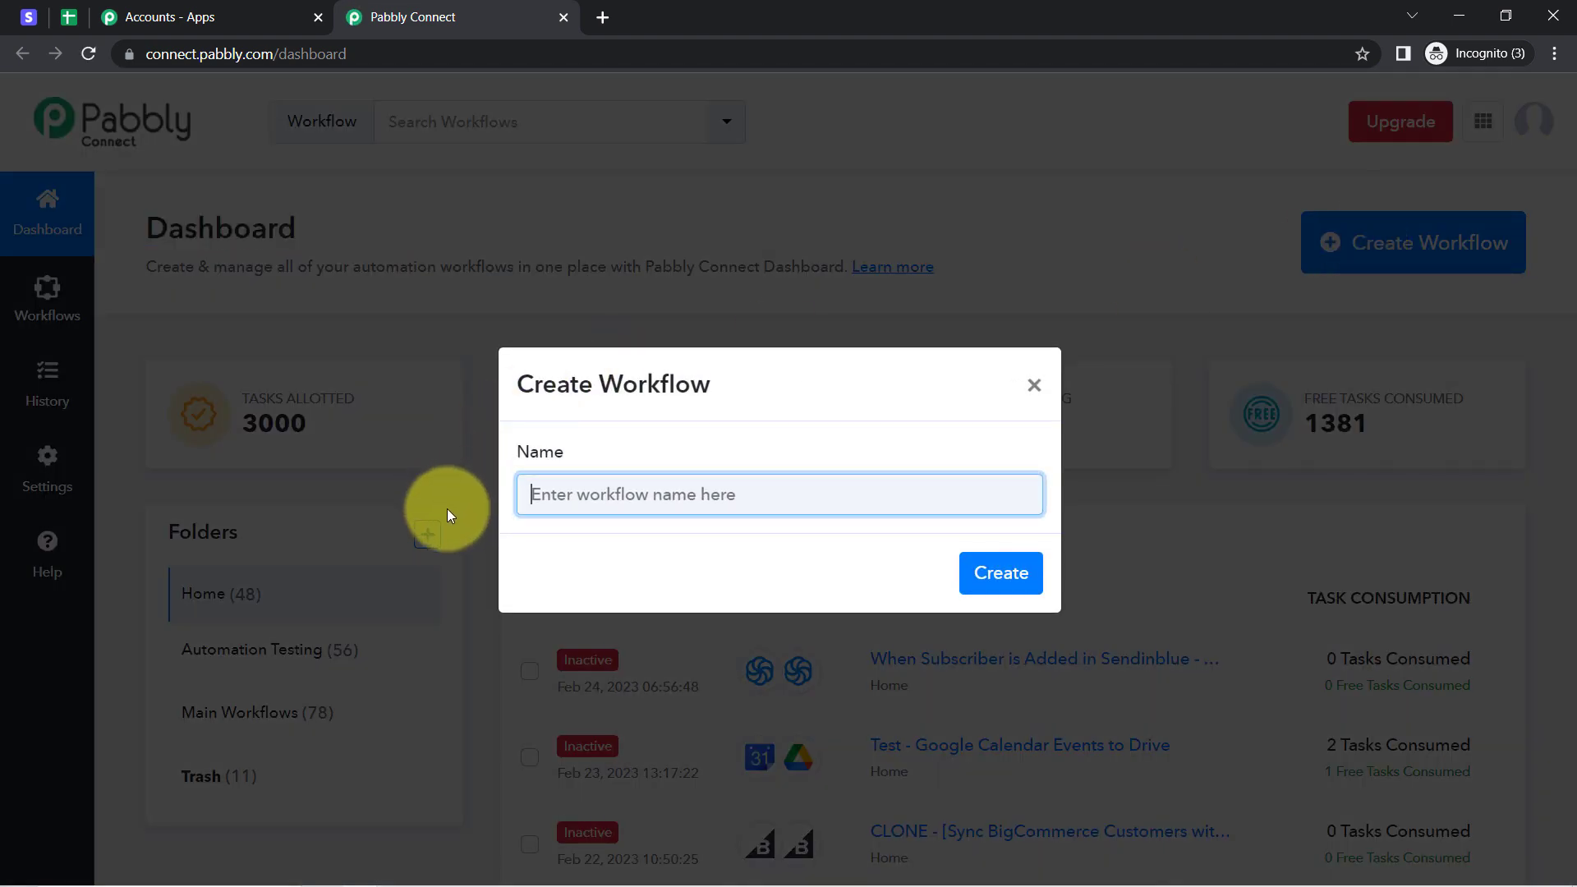
double_click(642, 371)
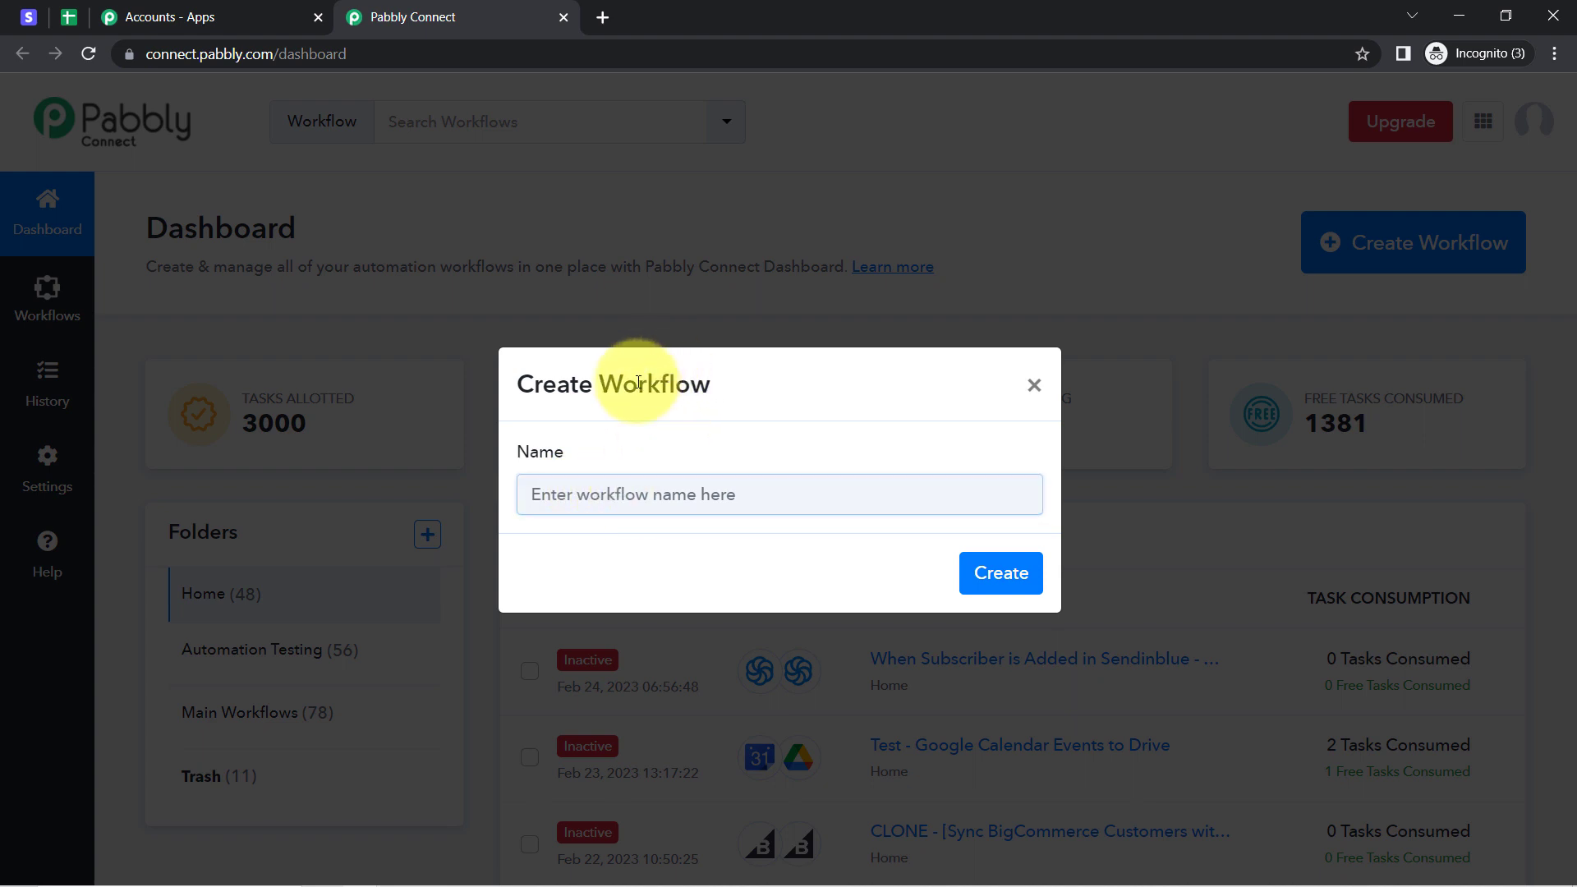
left_click(558, 499)
type("When Subscription is Cancelled in Stripe - Auto-add Details to Sheet")
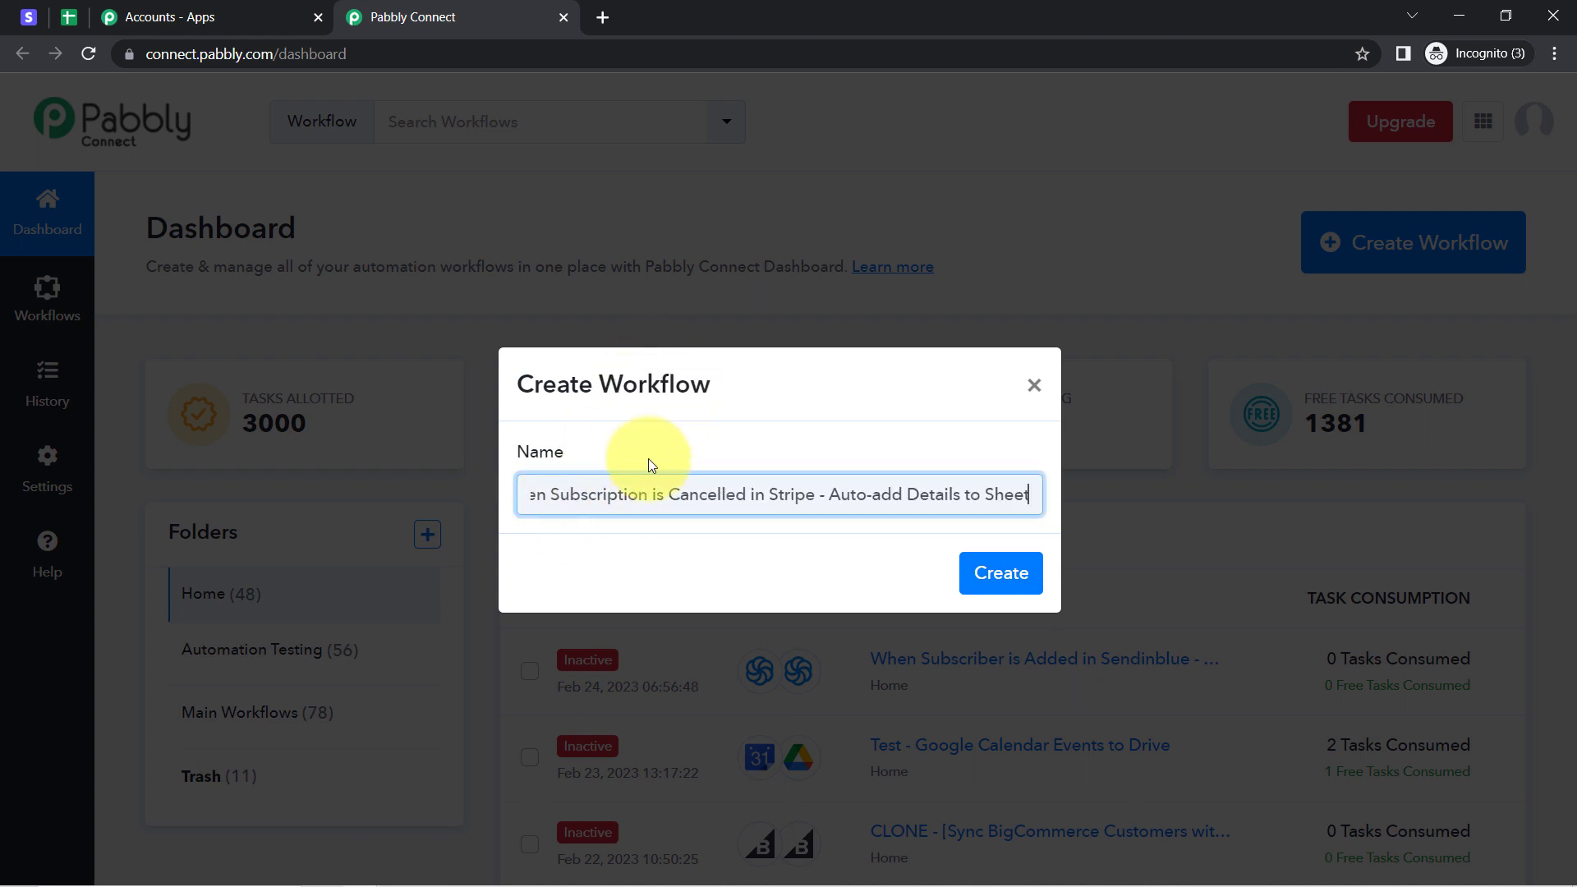
left_click_drag(633, 486, 515, 493)
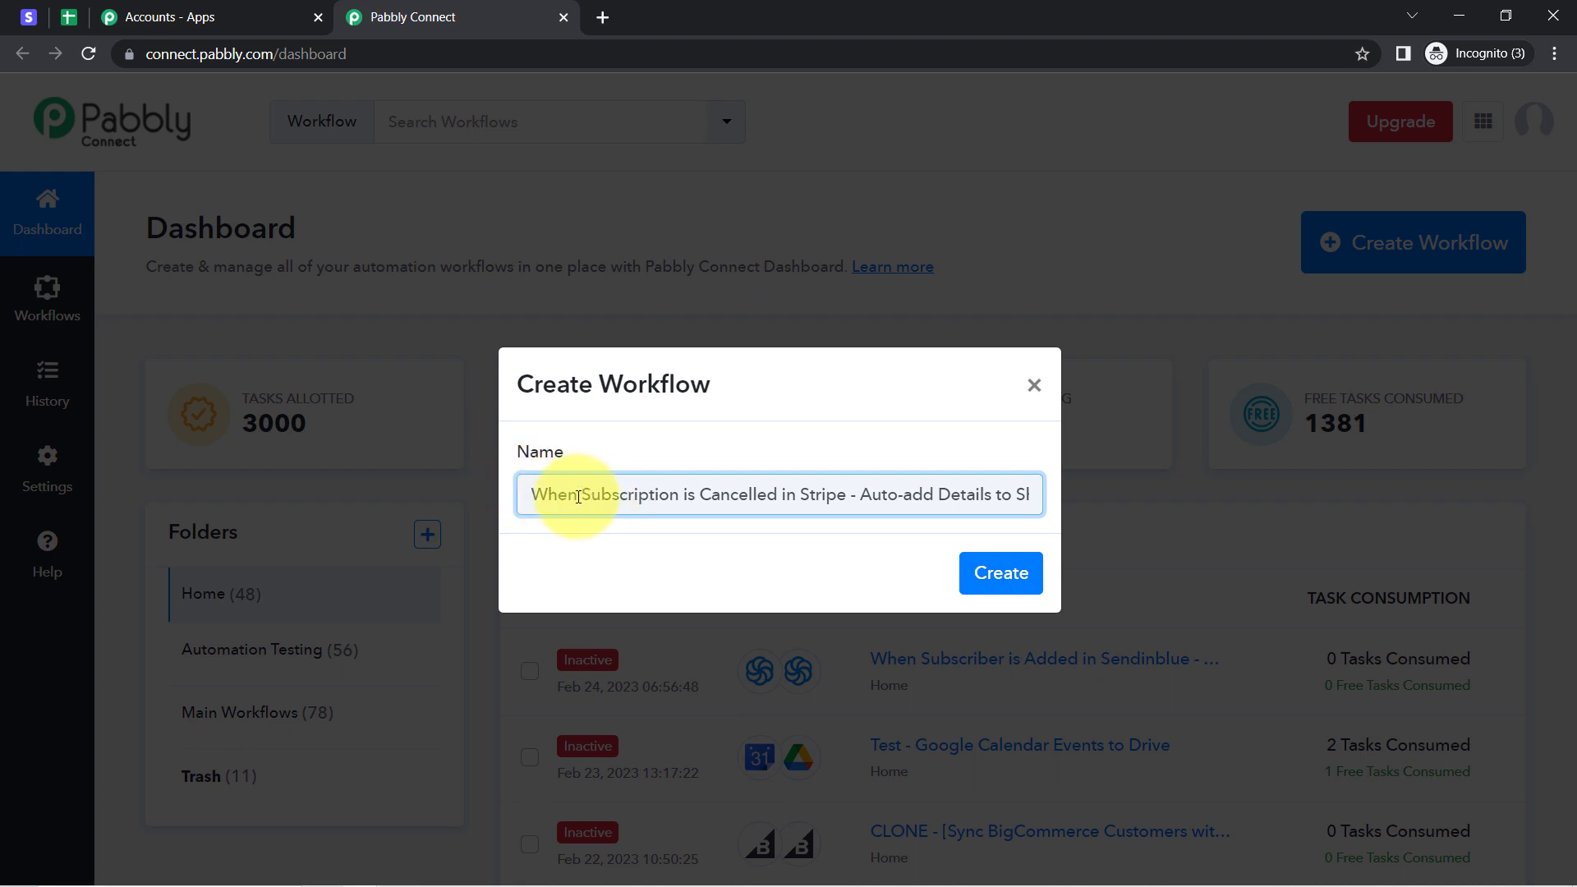
left_click_drag(579, 497, 1075, 497)
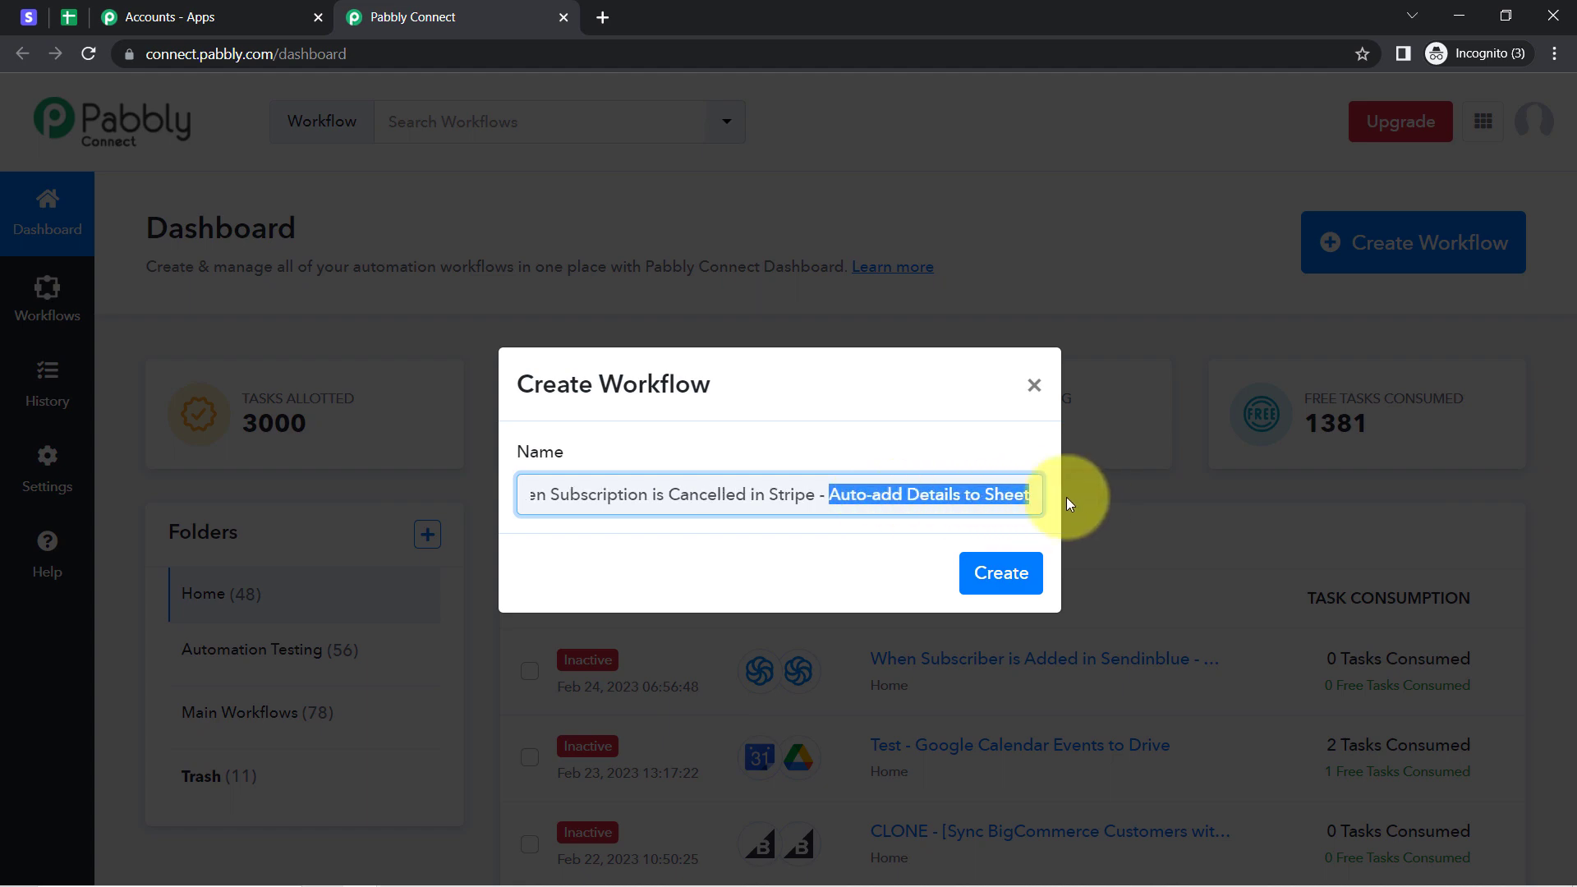
left_click(1019, 509)
left_click(1001, 575)
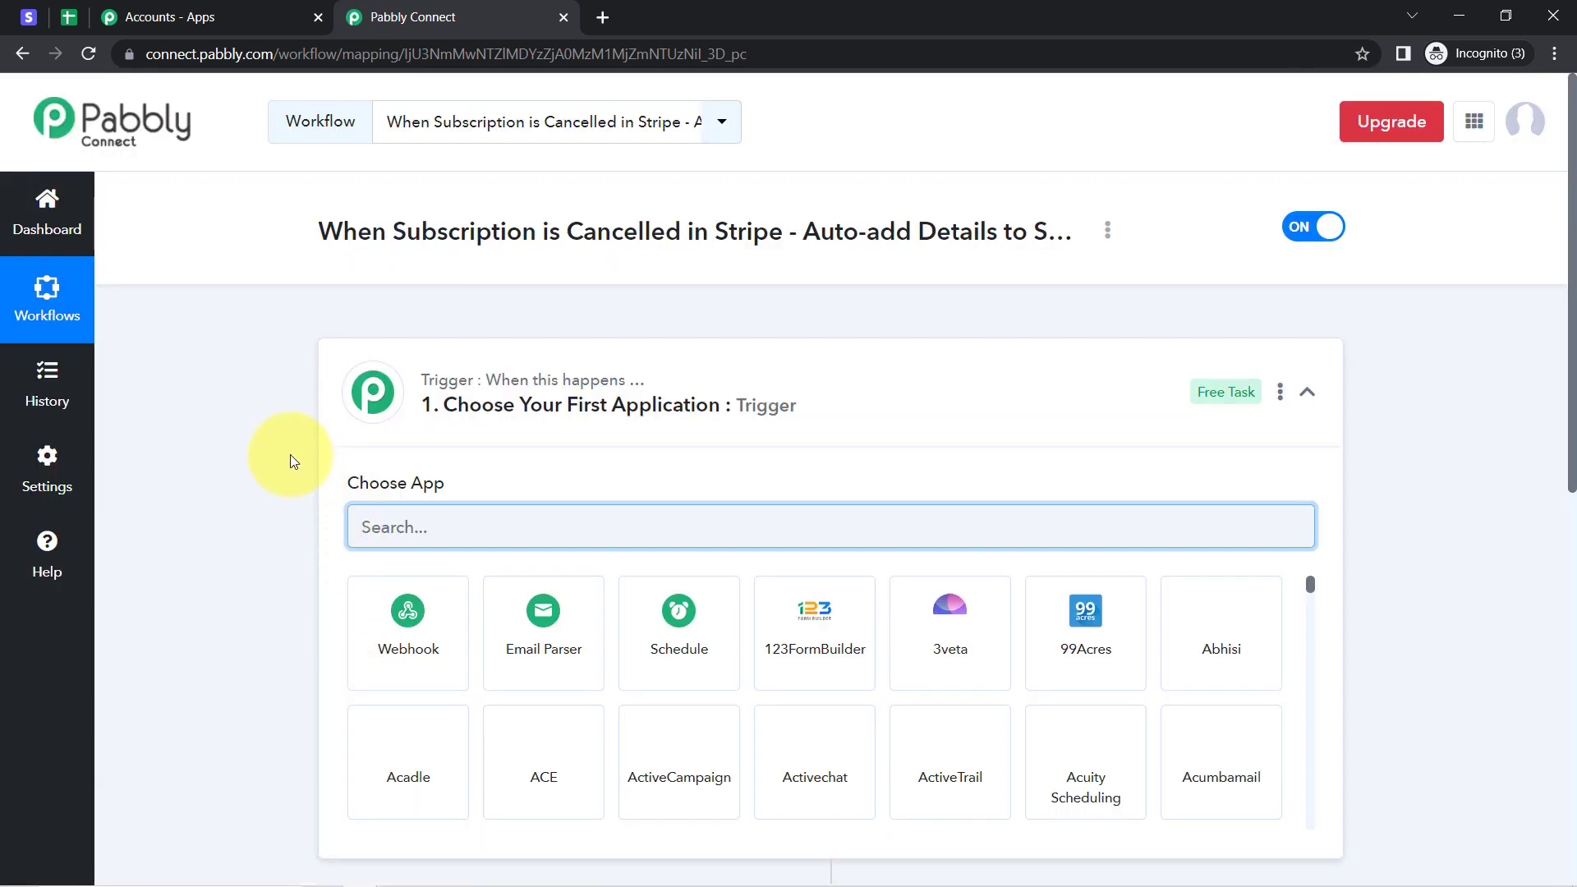
- Search for "strip" and choose Stripe as the workflow's trigger application
left_click(490, 405)
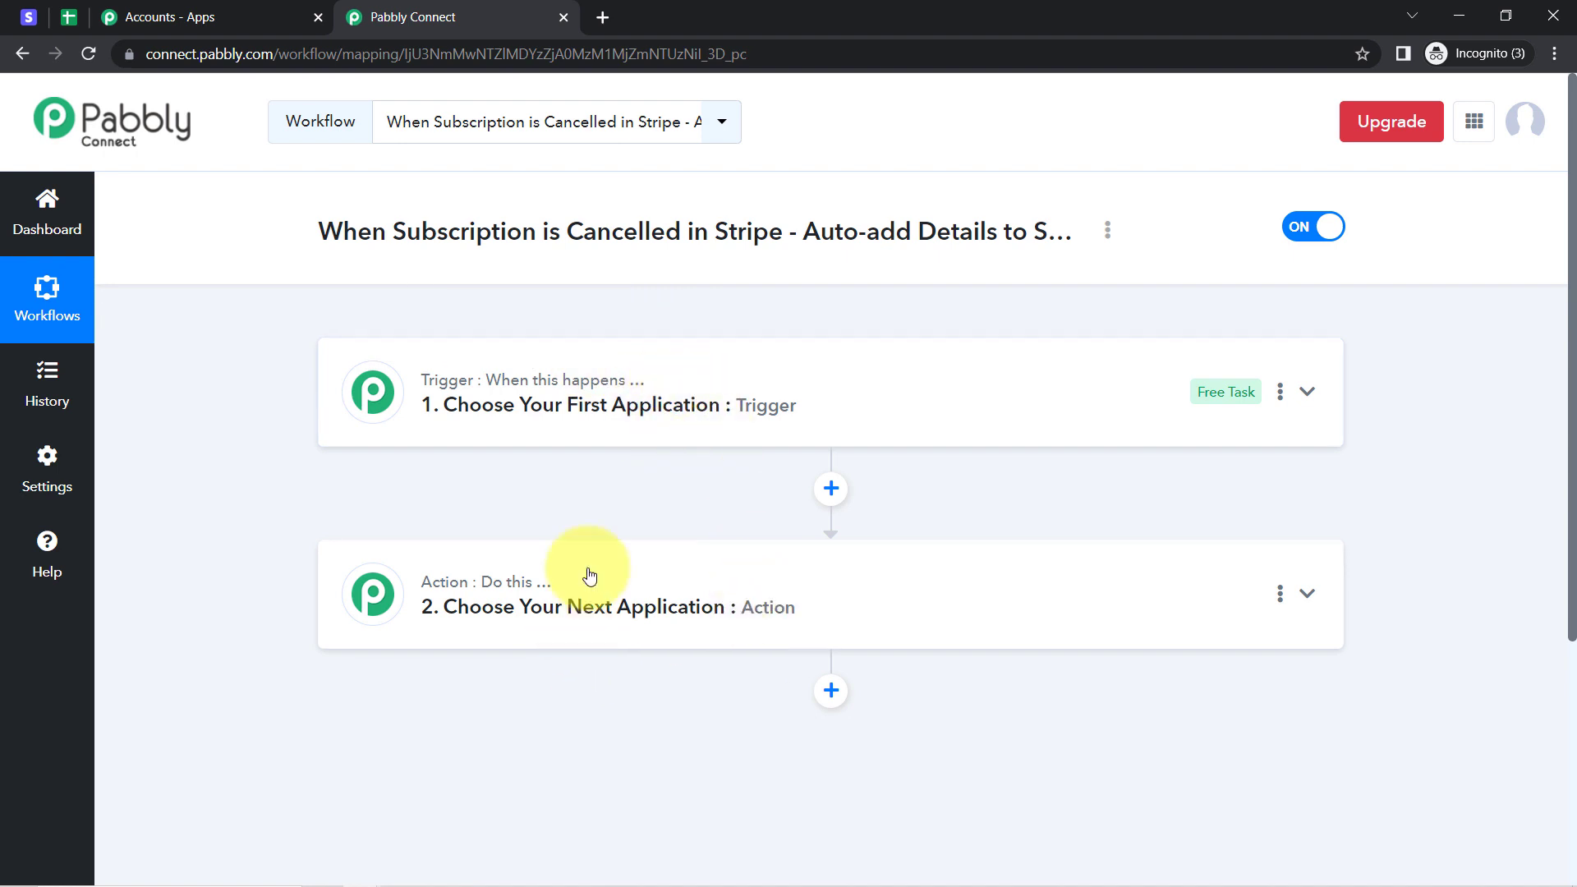
left_click(612, 404)
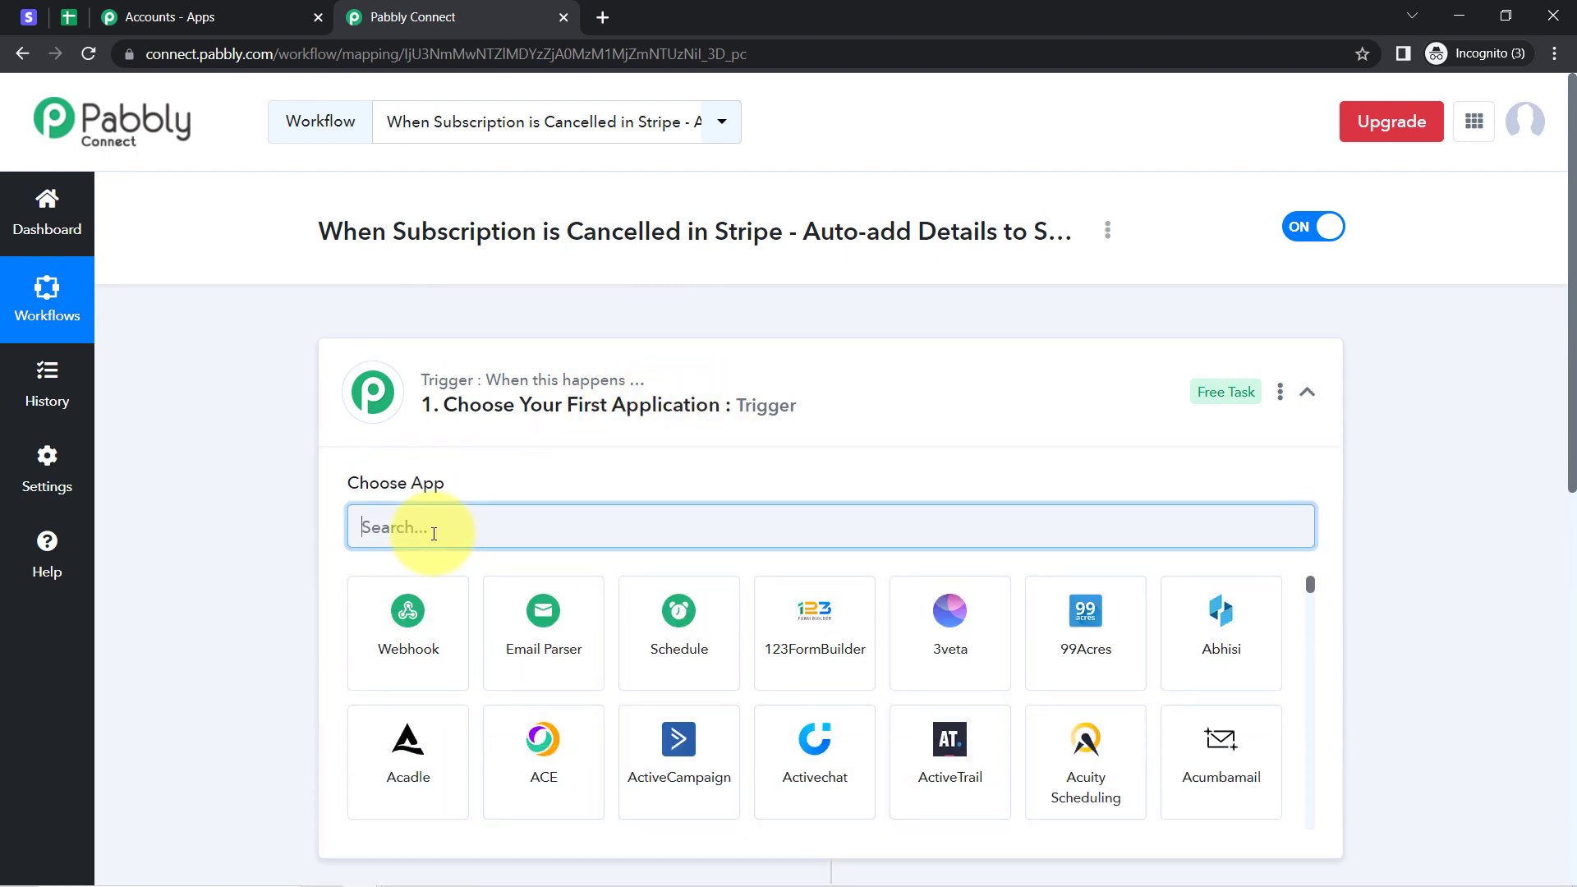
left_click_drag(356, 231, 1066, 229)
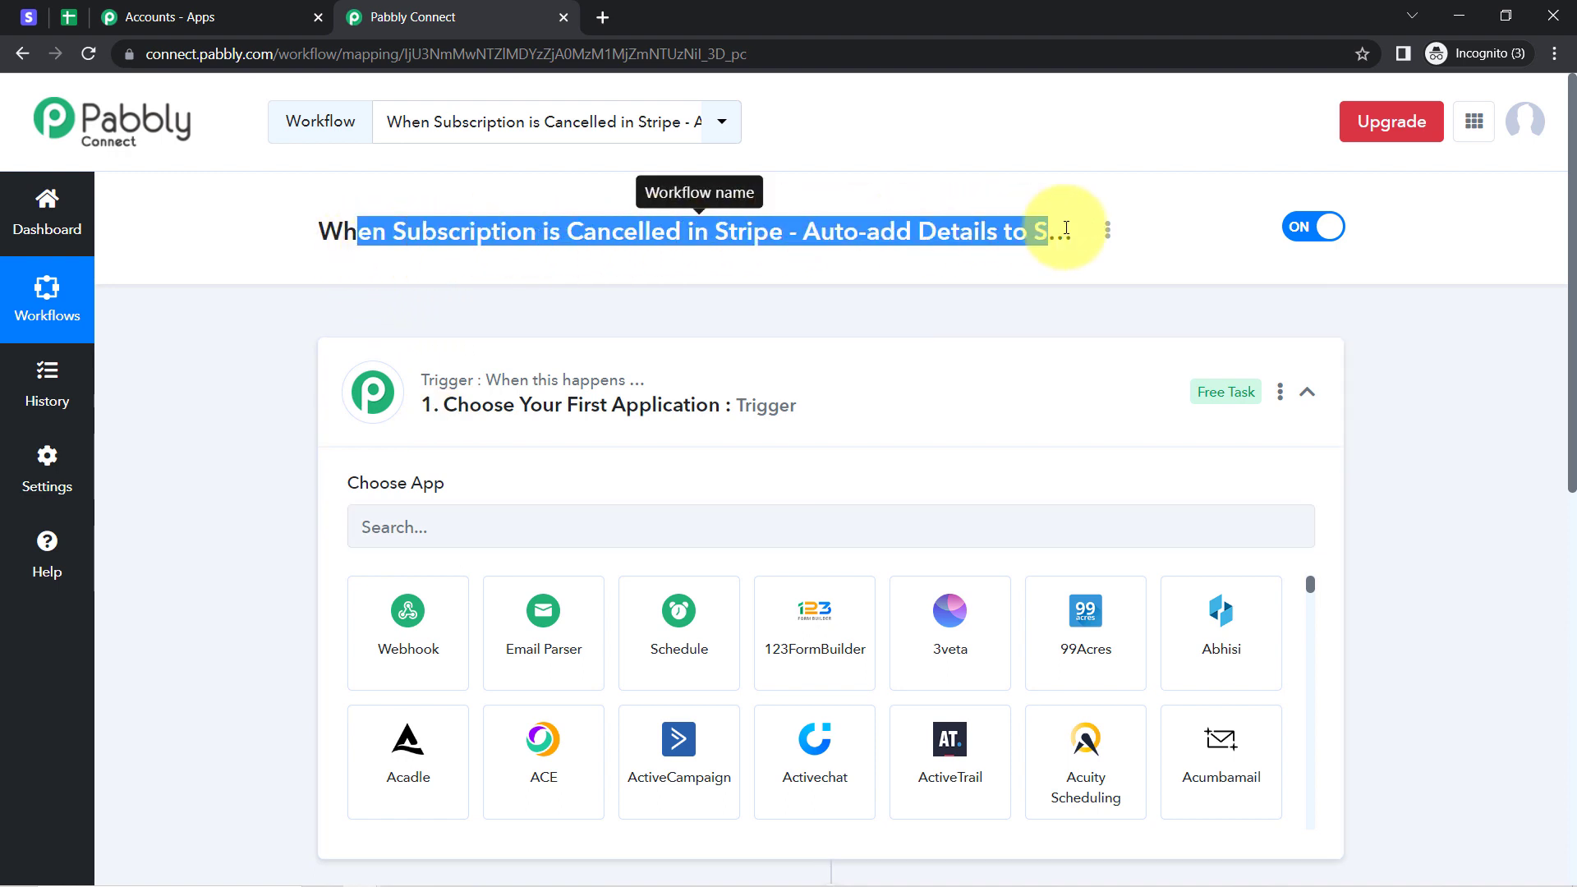
left_click(416, 528)
type("s")
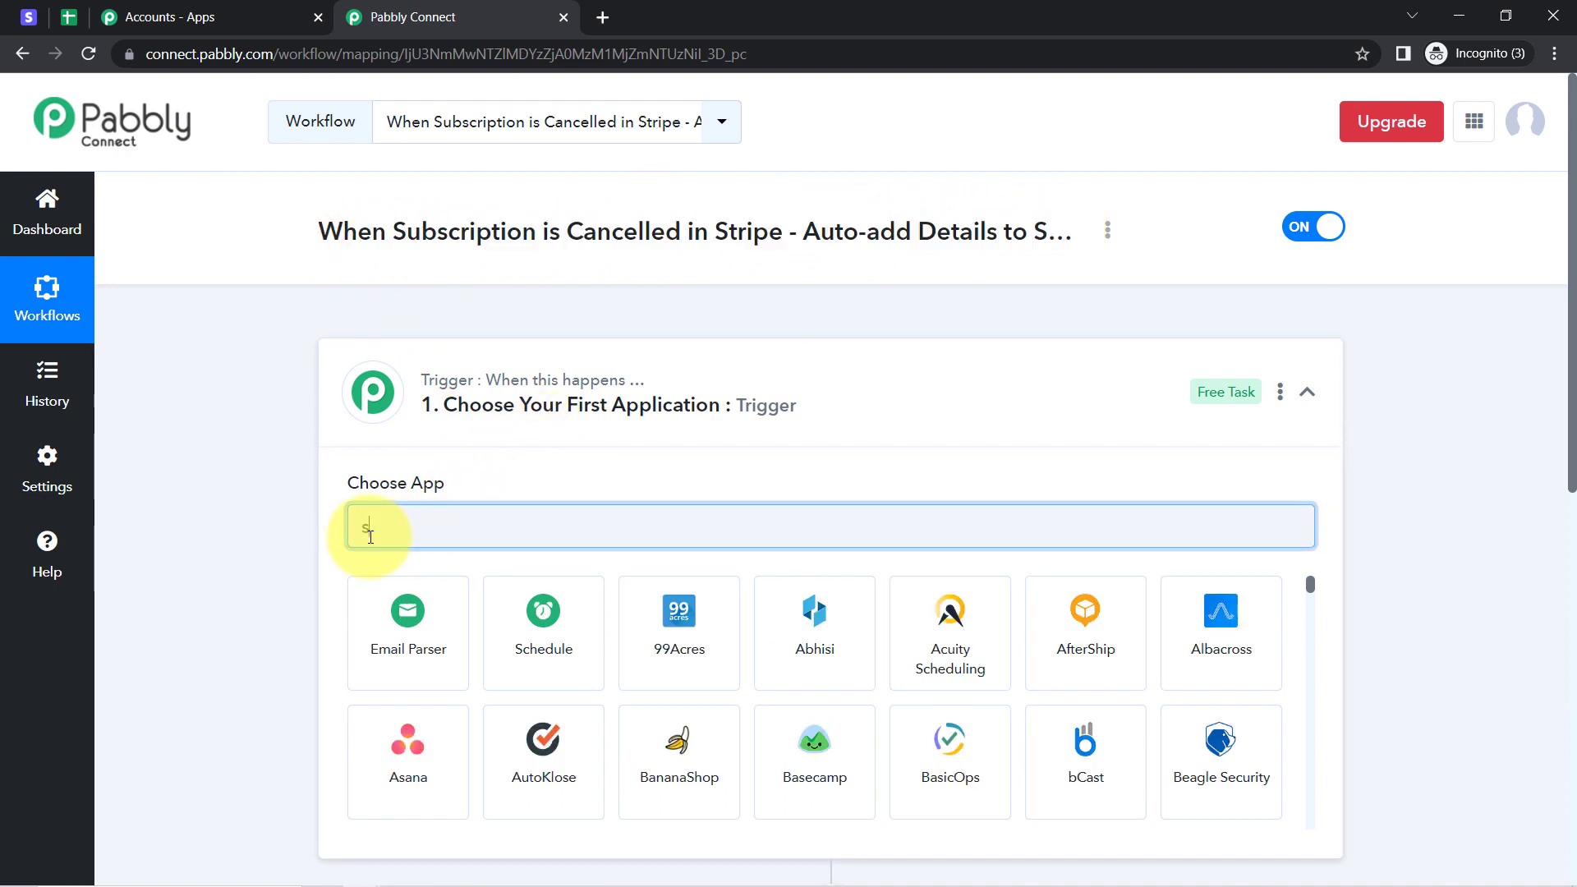
type("trip")
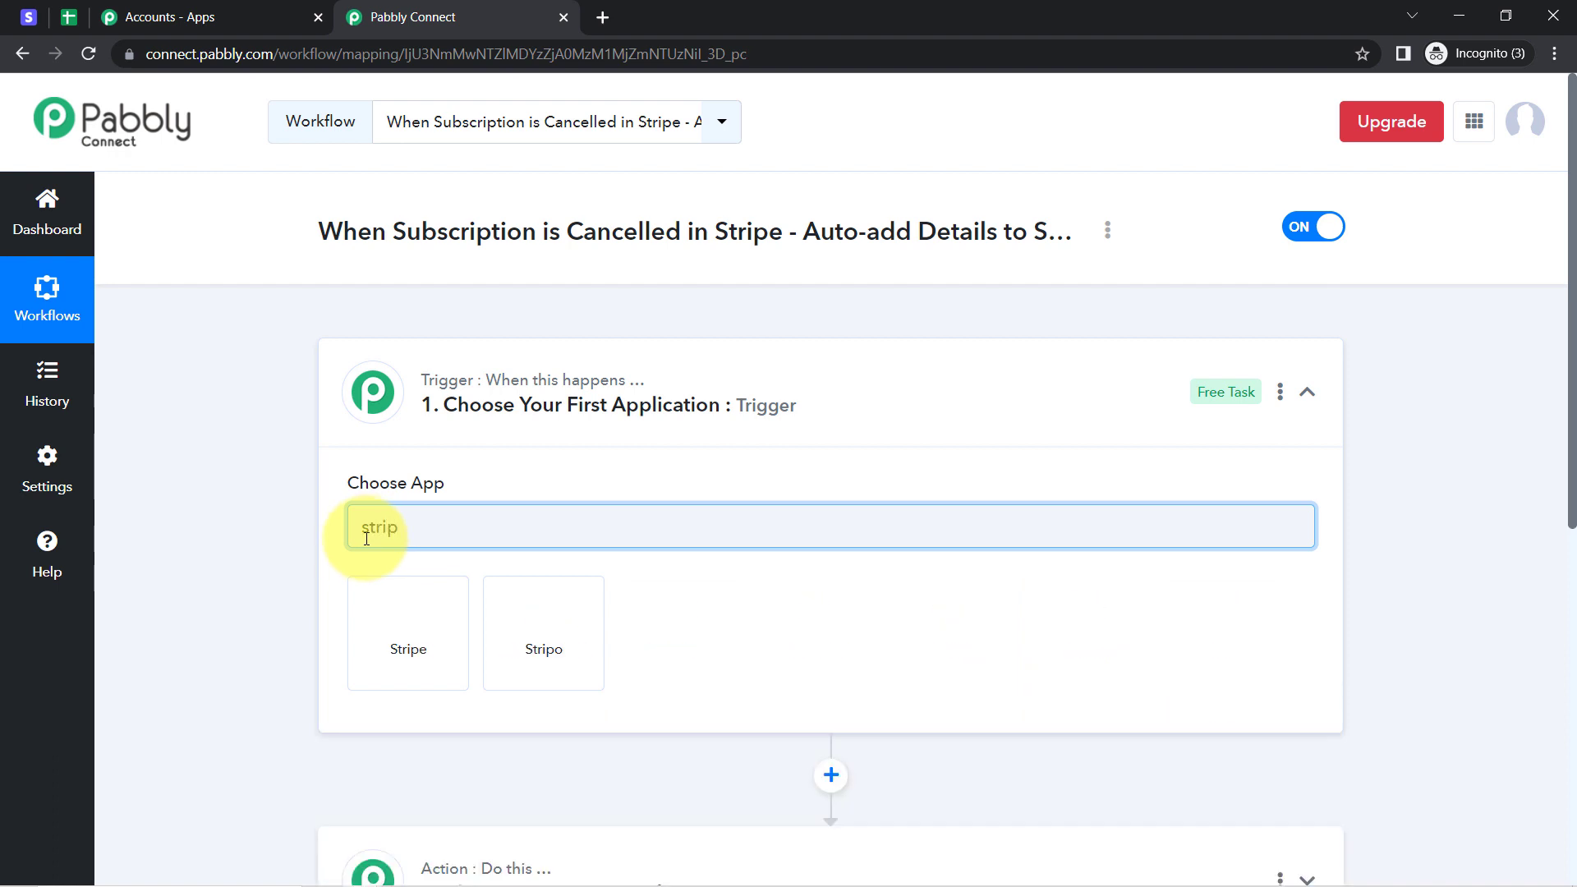
left_click(371, 598)
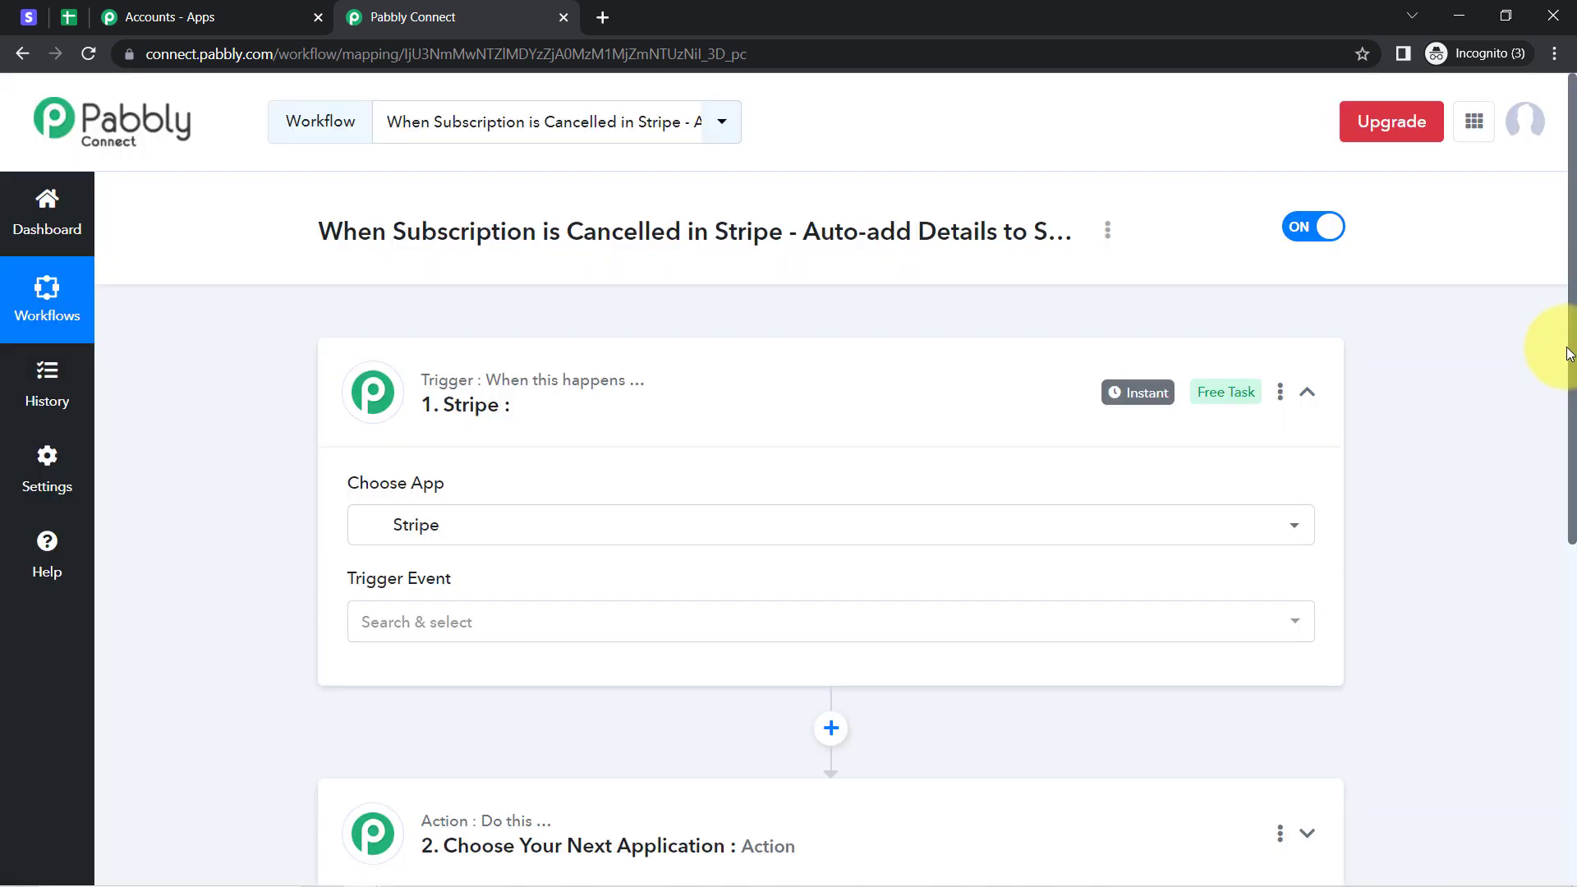
- Search for "google sh" and choose Google Sheets as the workflow's action application
left_click_drag(1571, 321, 1568, 440)
left_click(468, 645)
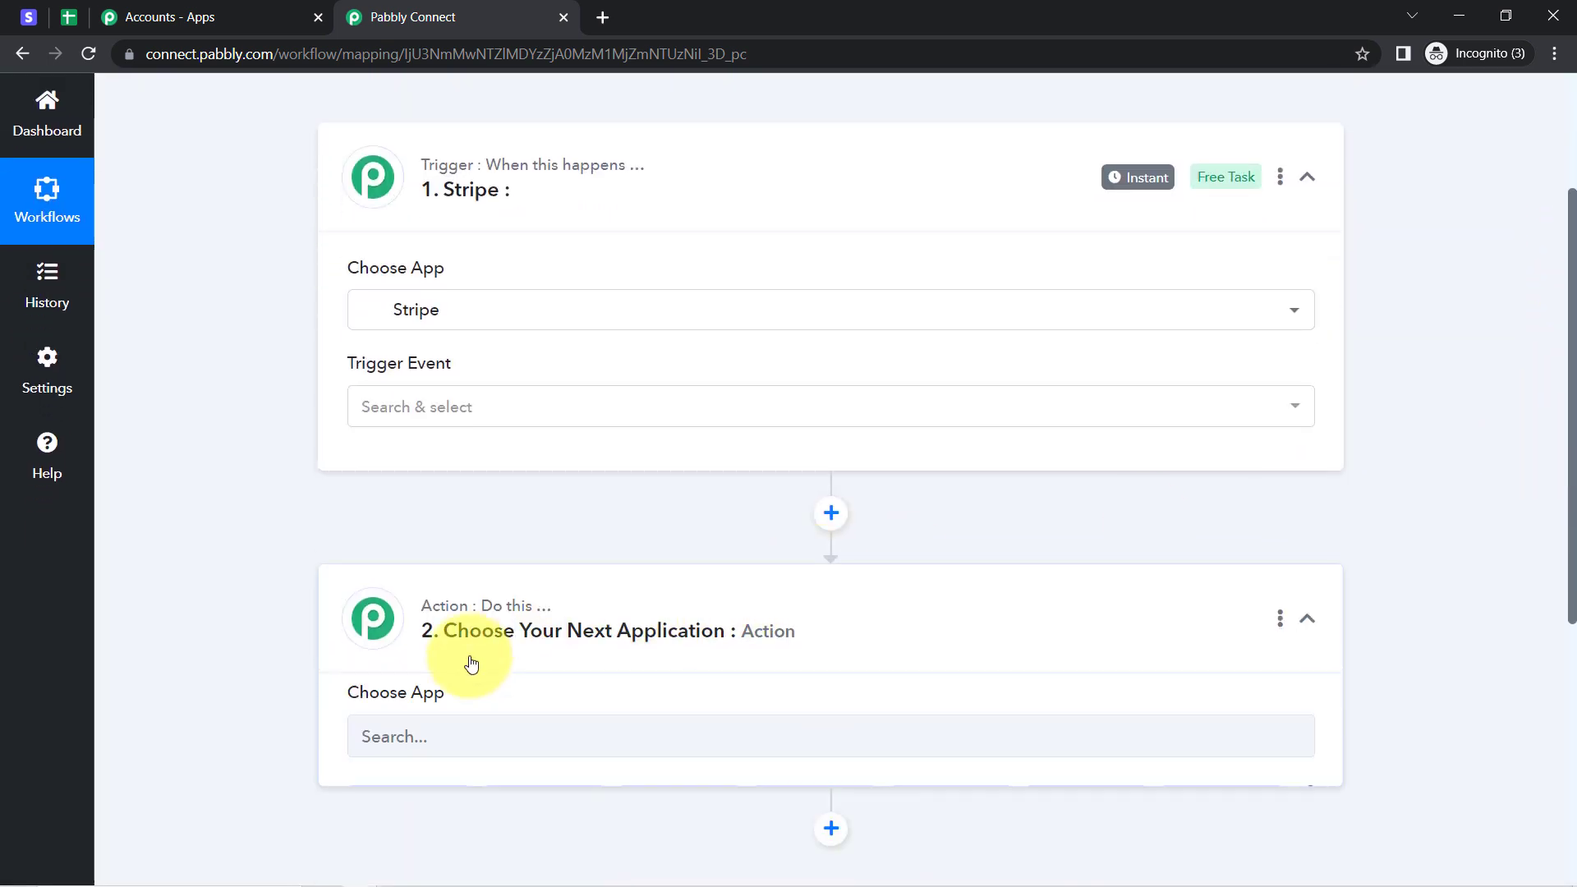
left_click(439, 753)
type("google")
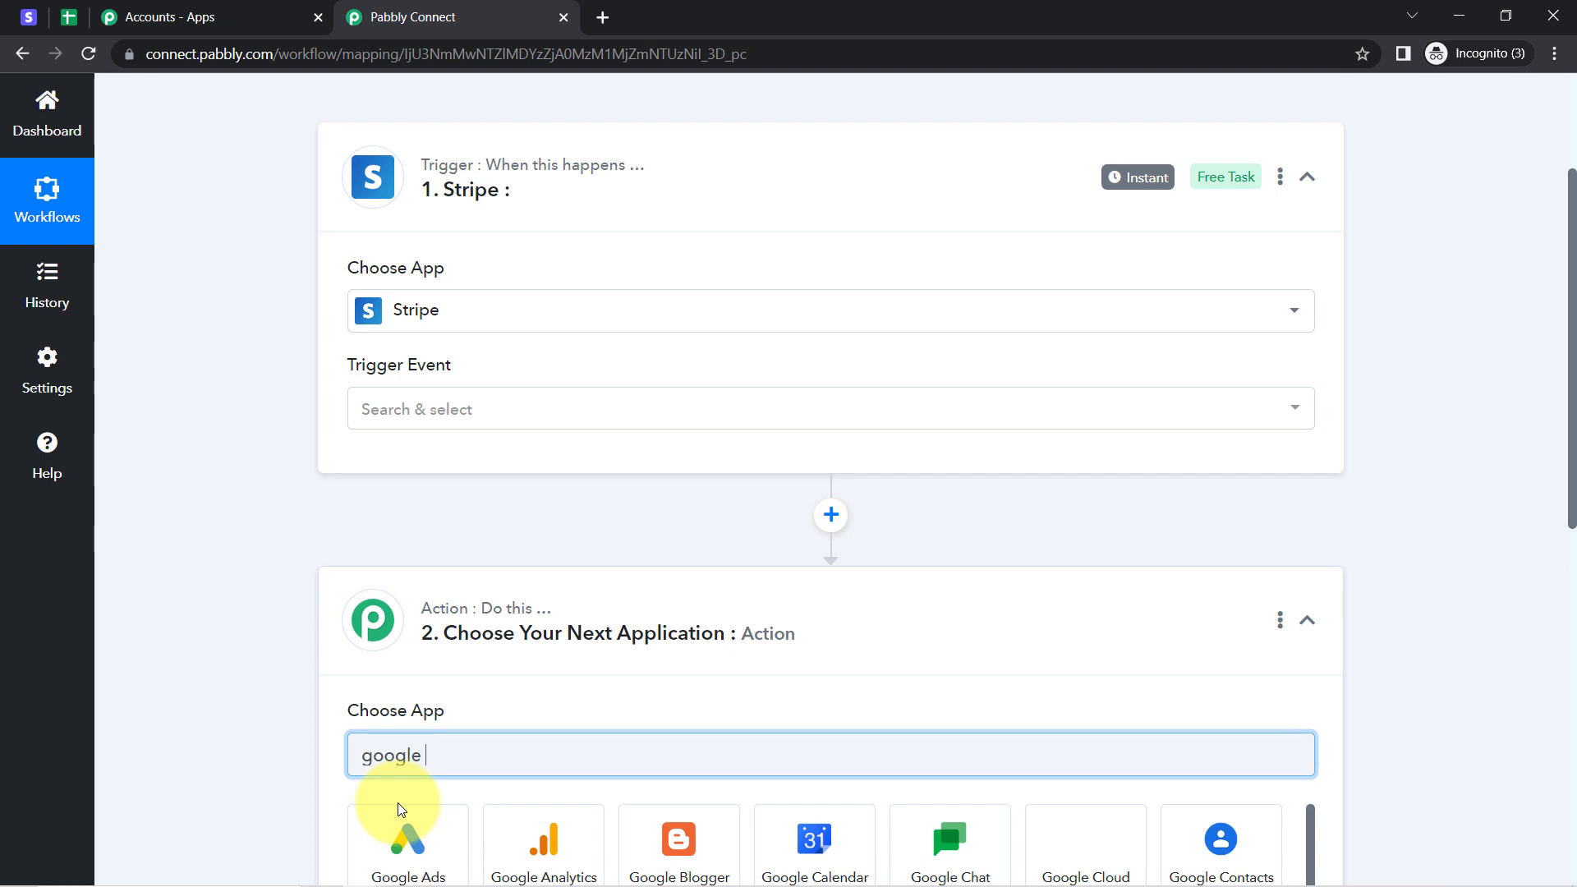
type(" sh")
left_click(364, 833)
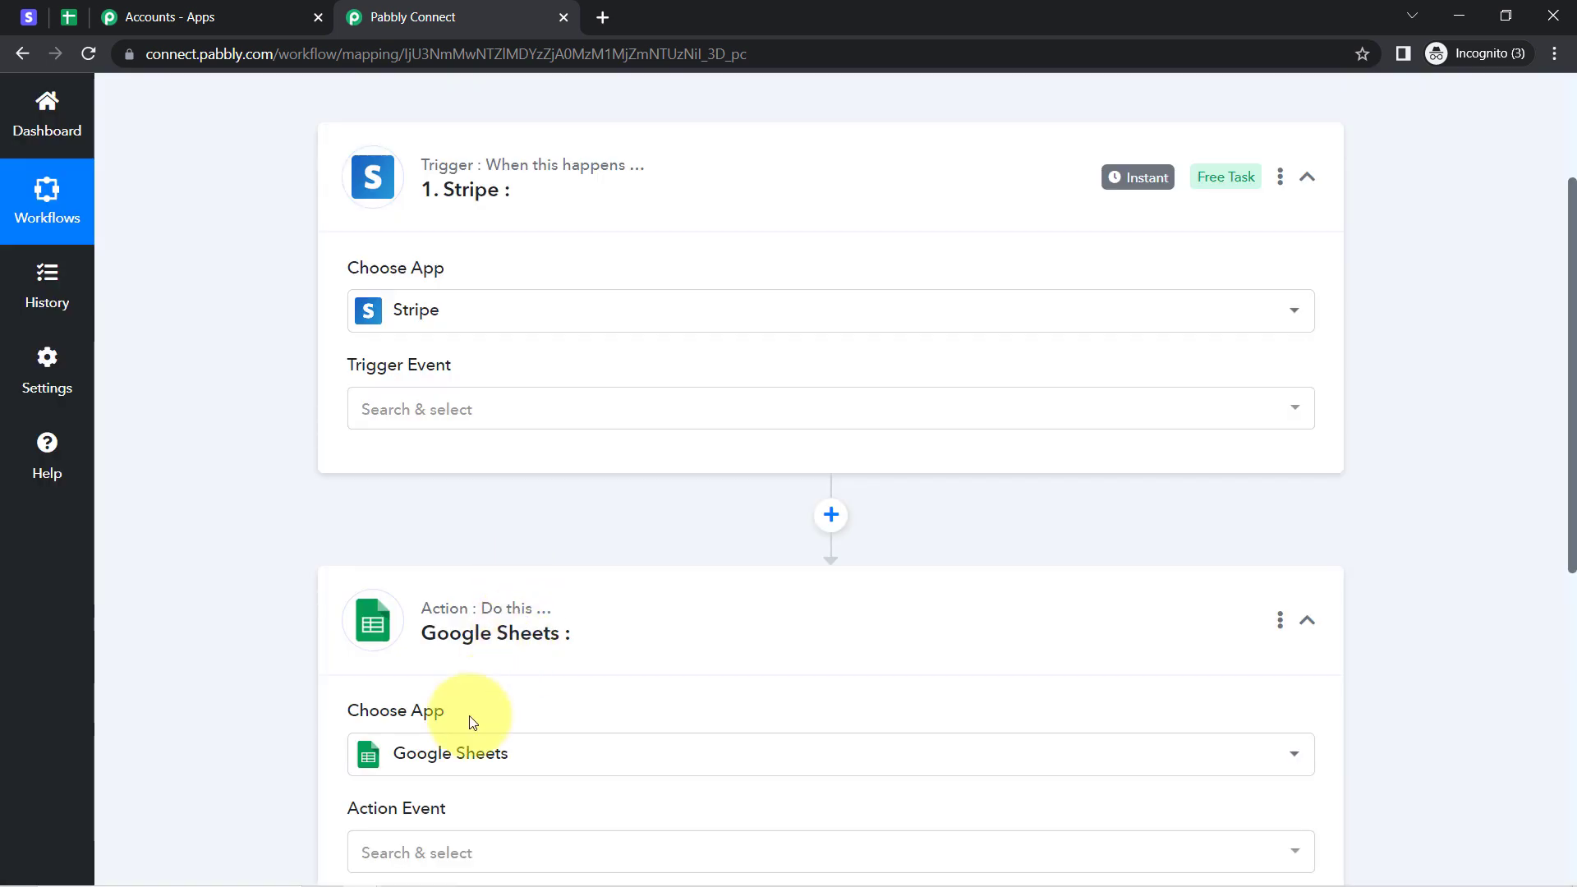
- Set the Stripe trigger event to Cancelled Subscription
left_click_drag(1572, 449, 1573, 560)
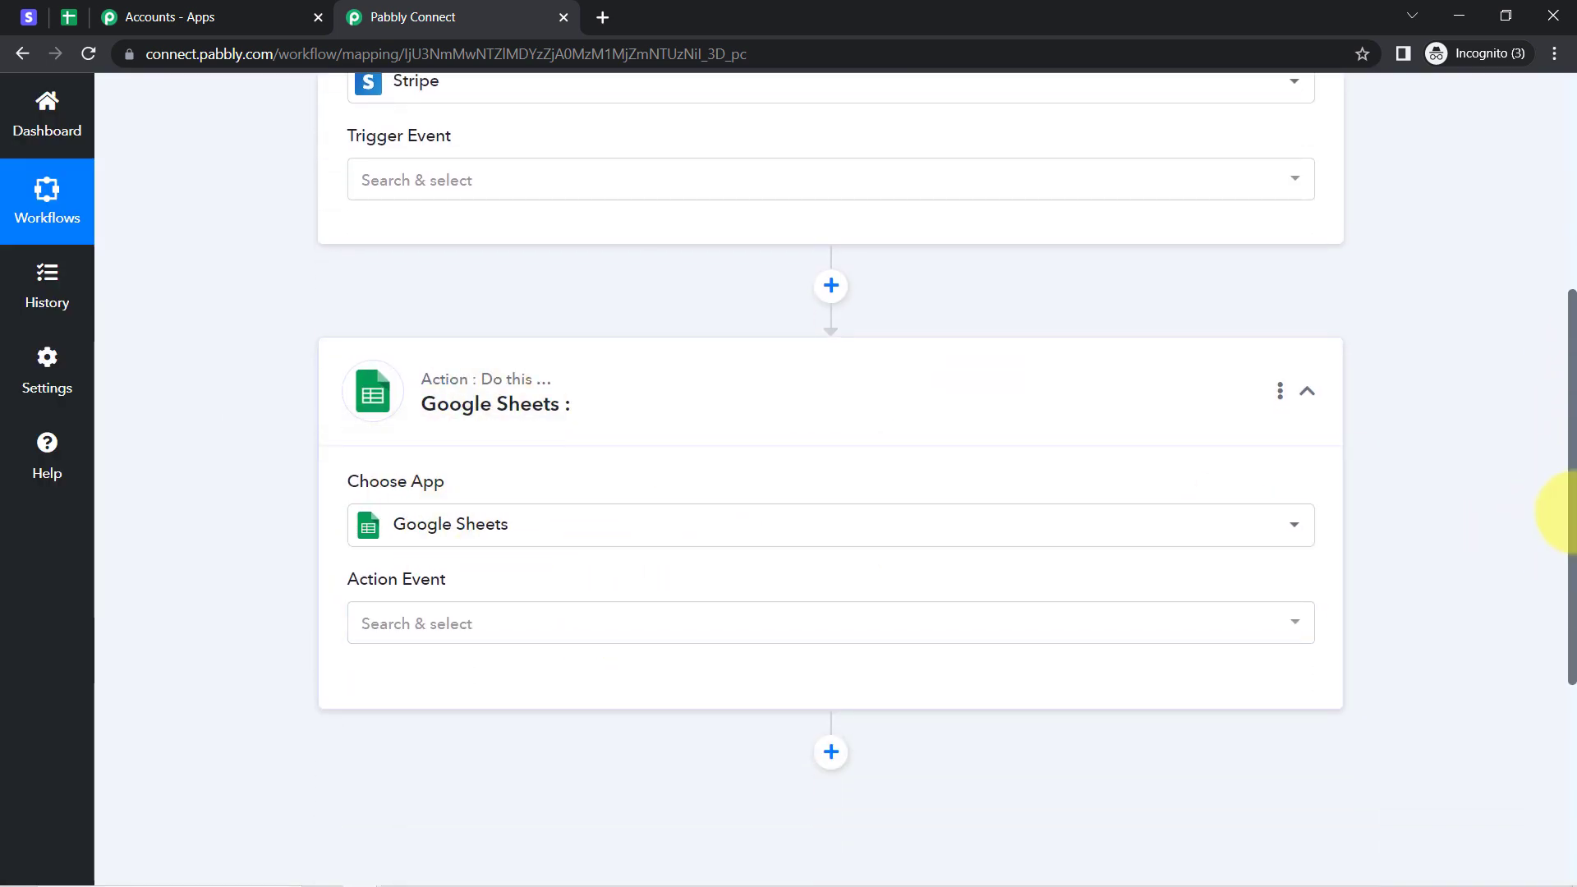
left_click_drag(1573, 532, 1570, 299)
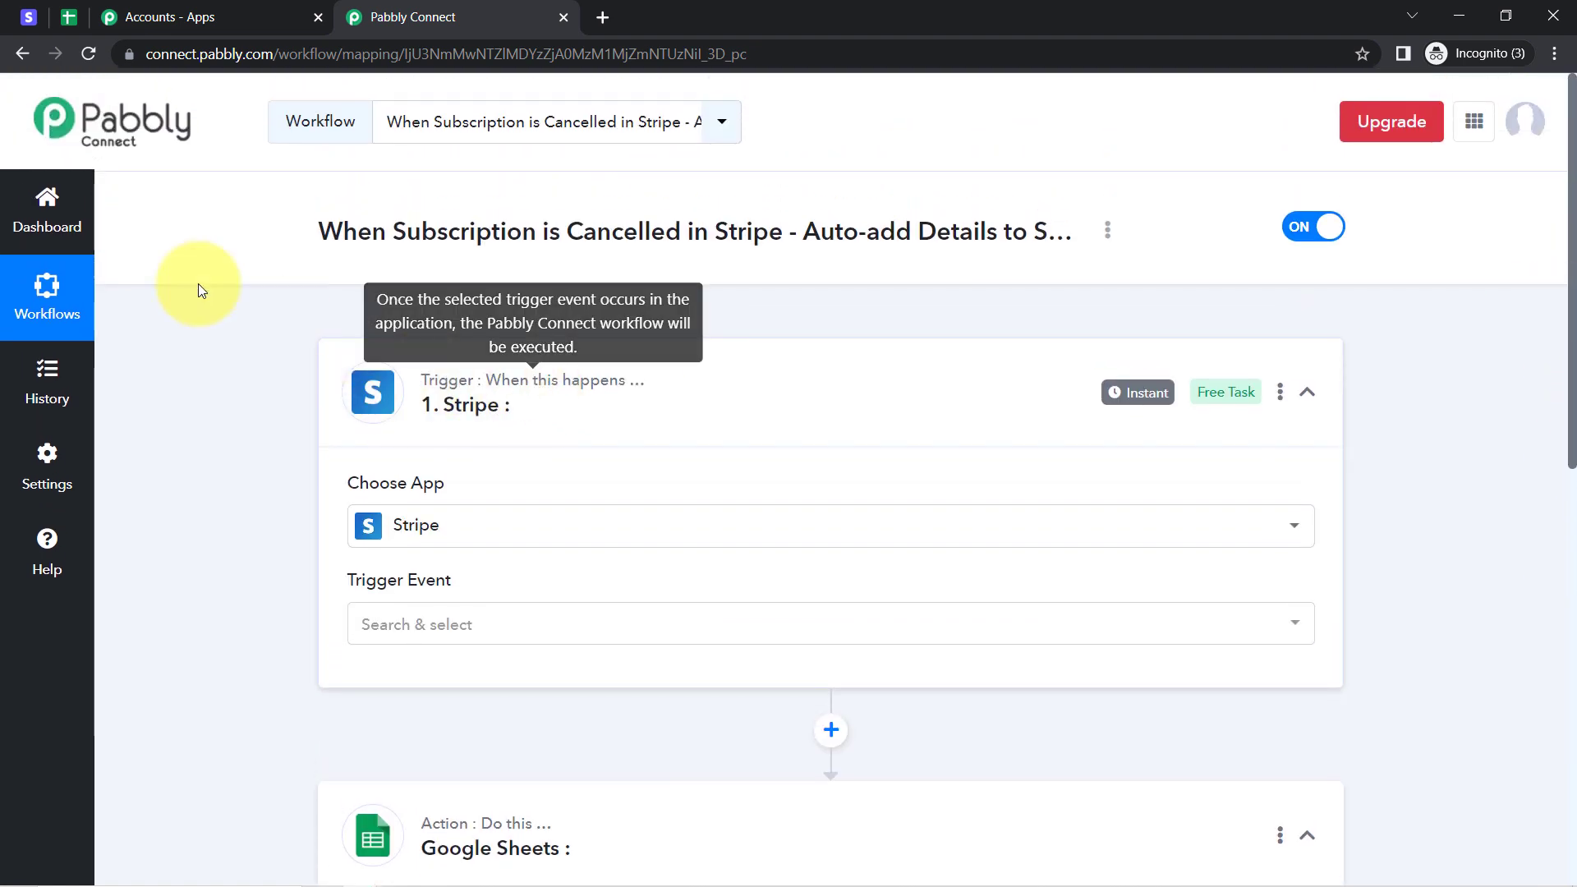
left_click(366, 632)
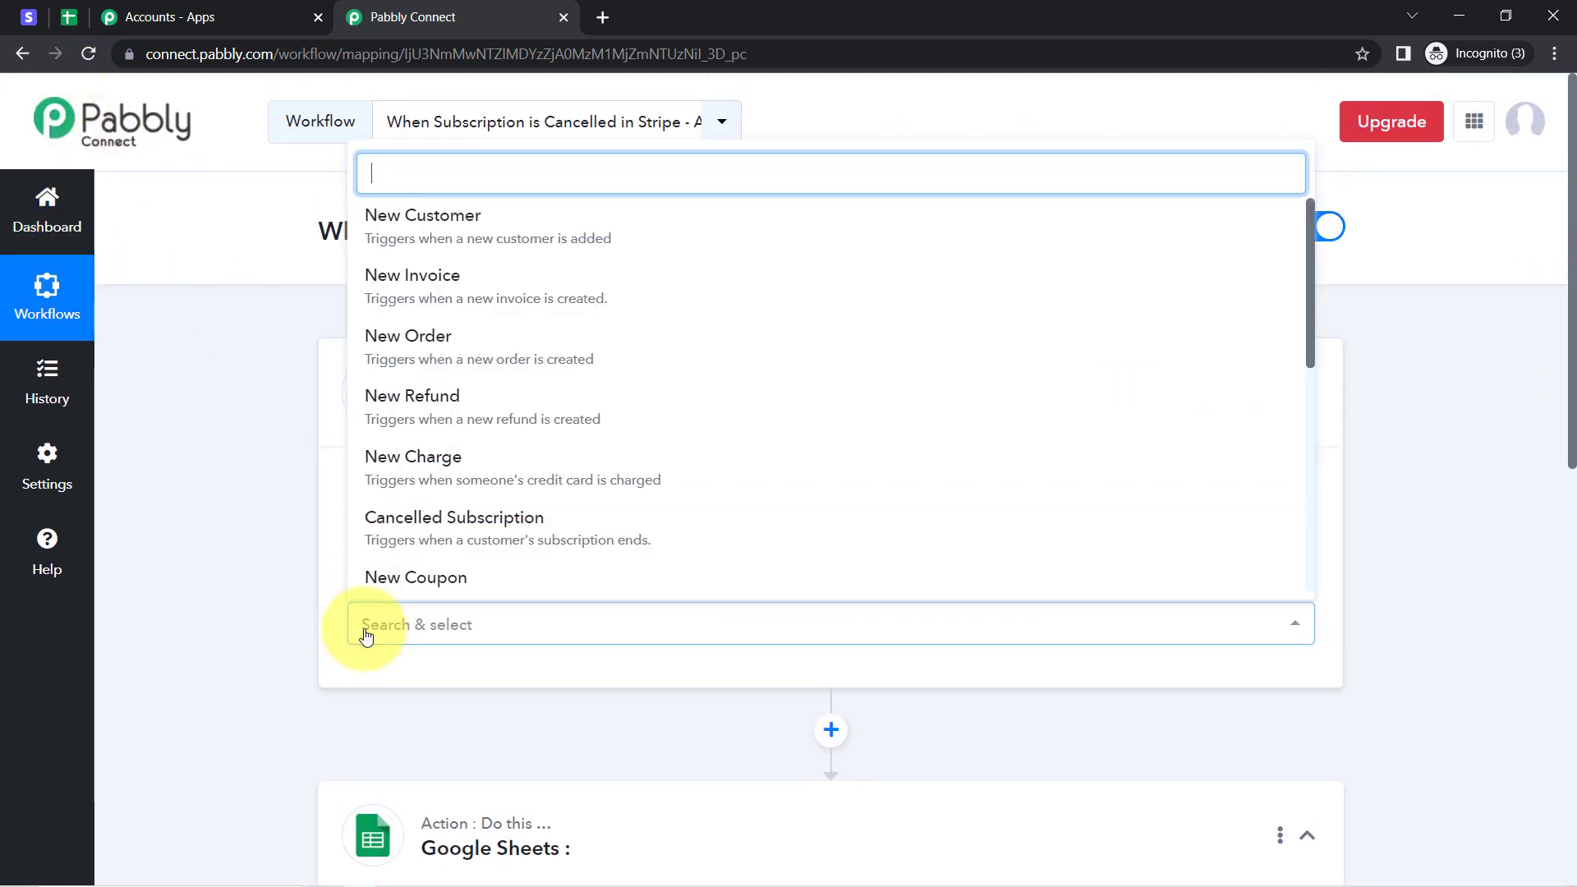
left_click(473, 528)
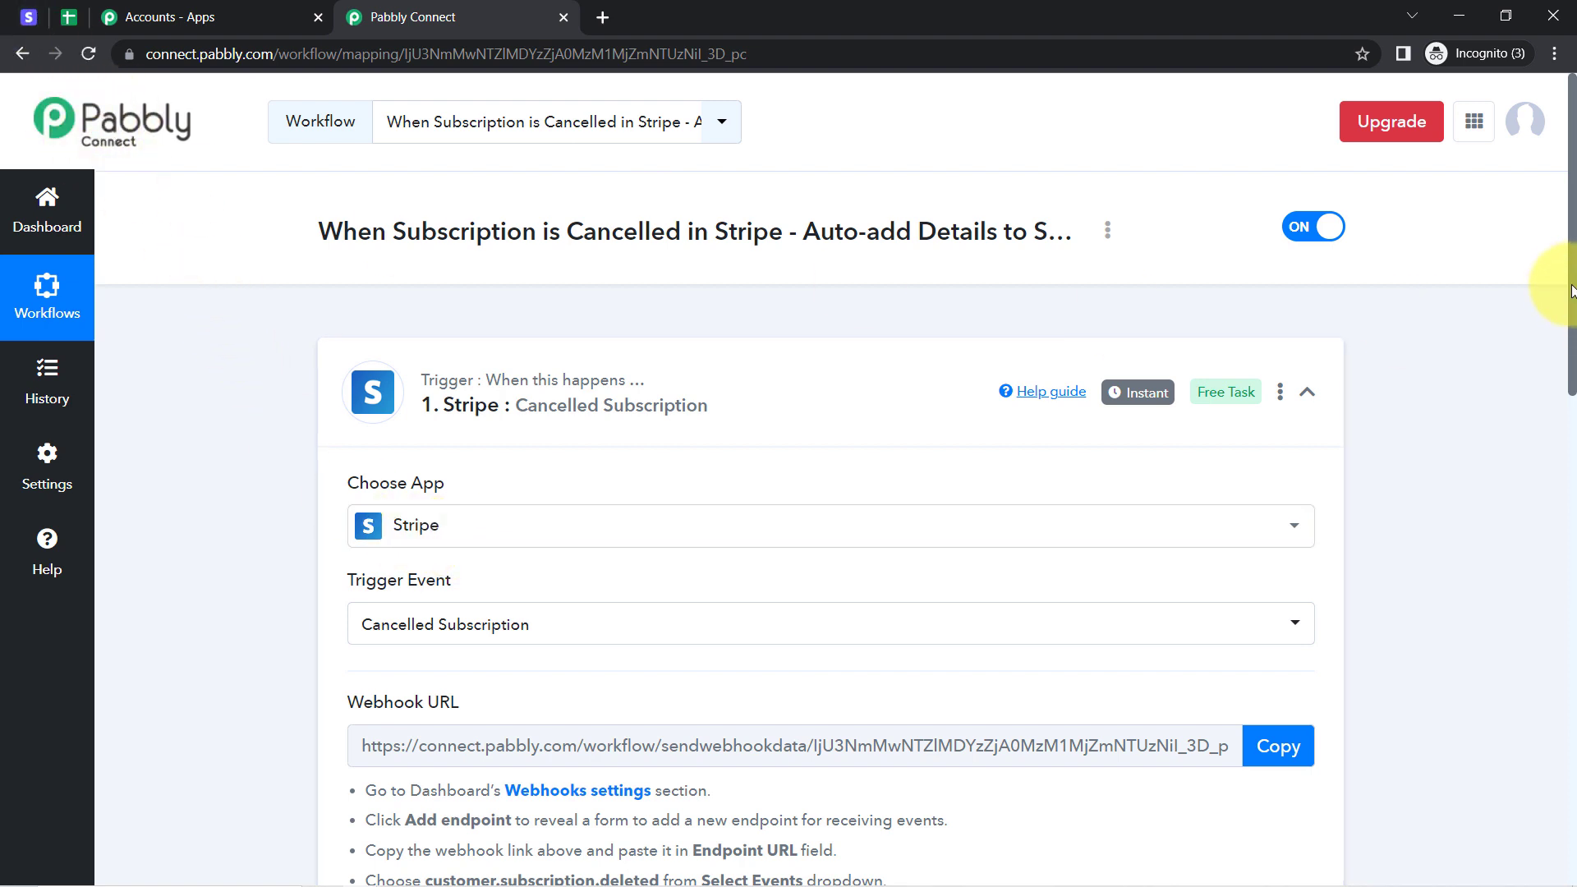
- Copy the Stripe trigger's webhook URL and review the endpoint setup instructions beneath it
left_click_drag(1571, 289, 1571, 408)
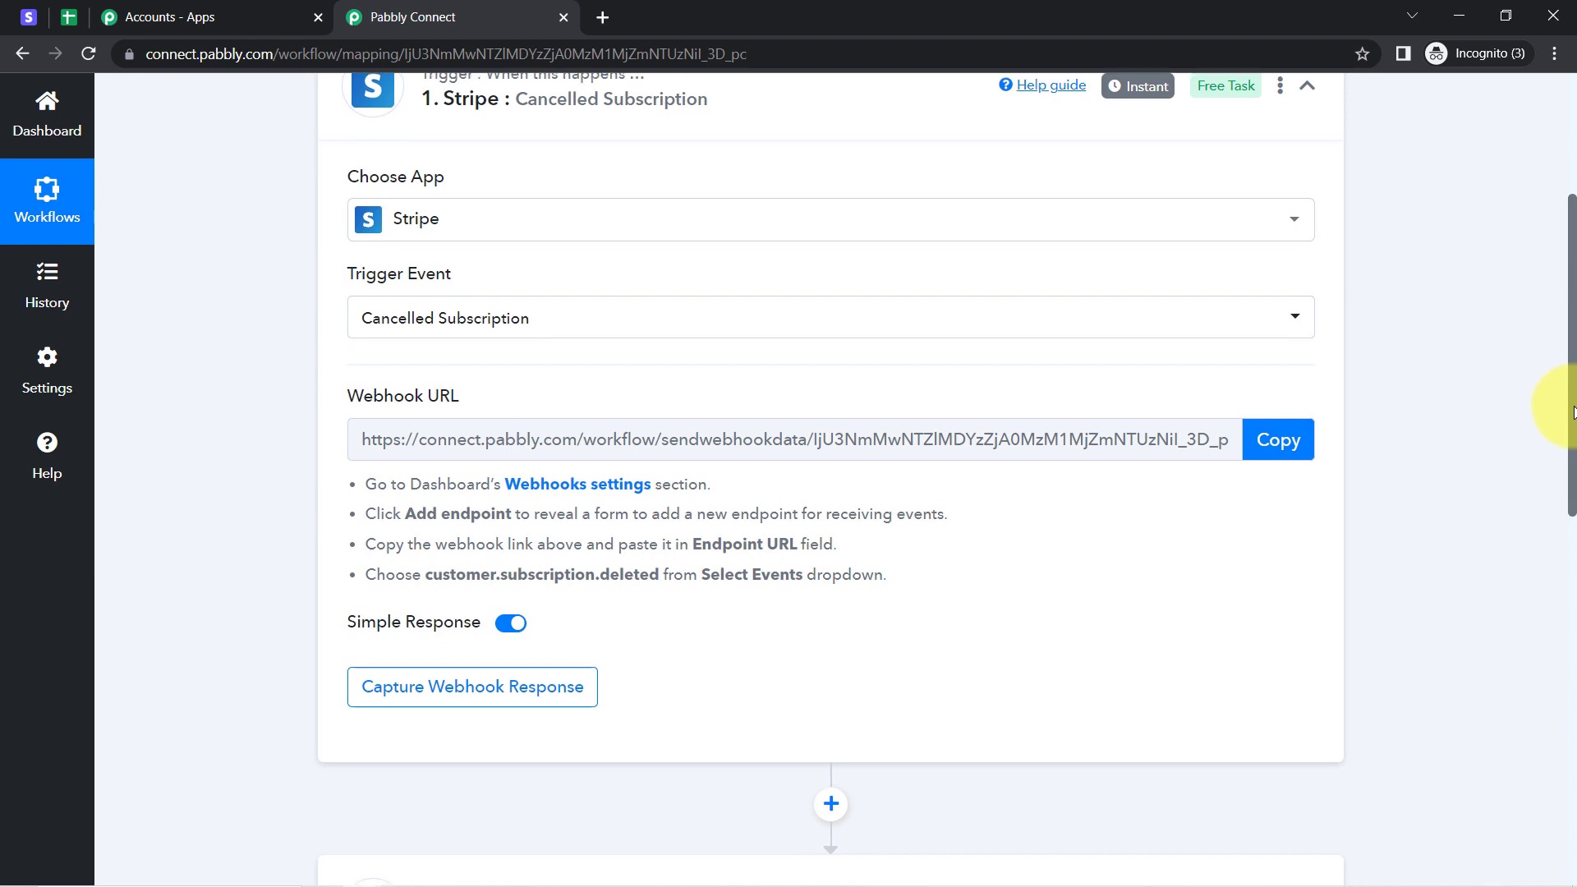
left_click_drag(1572, 411, 1572, 414)
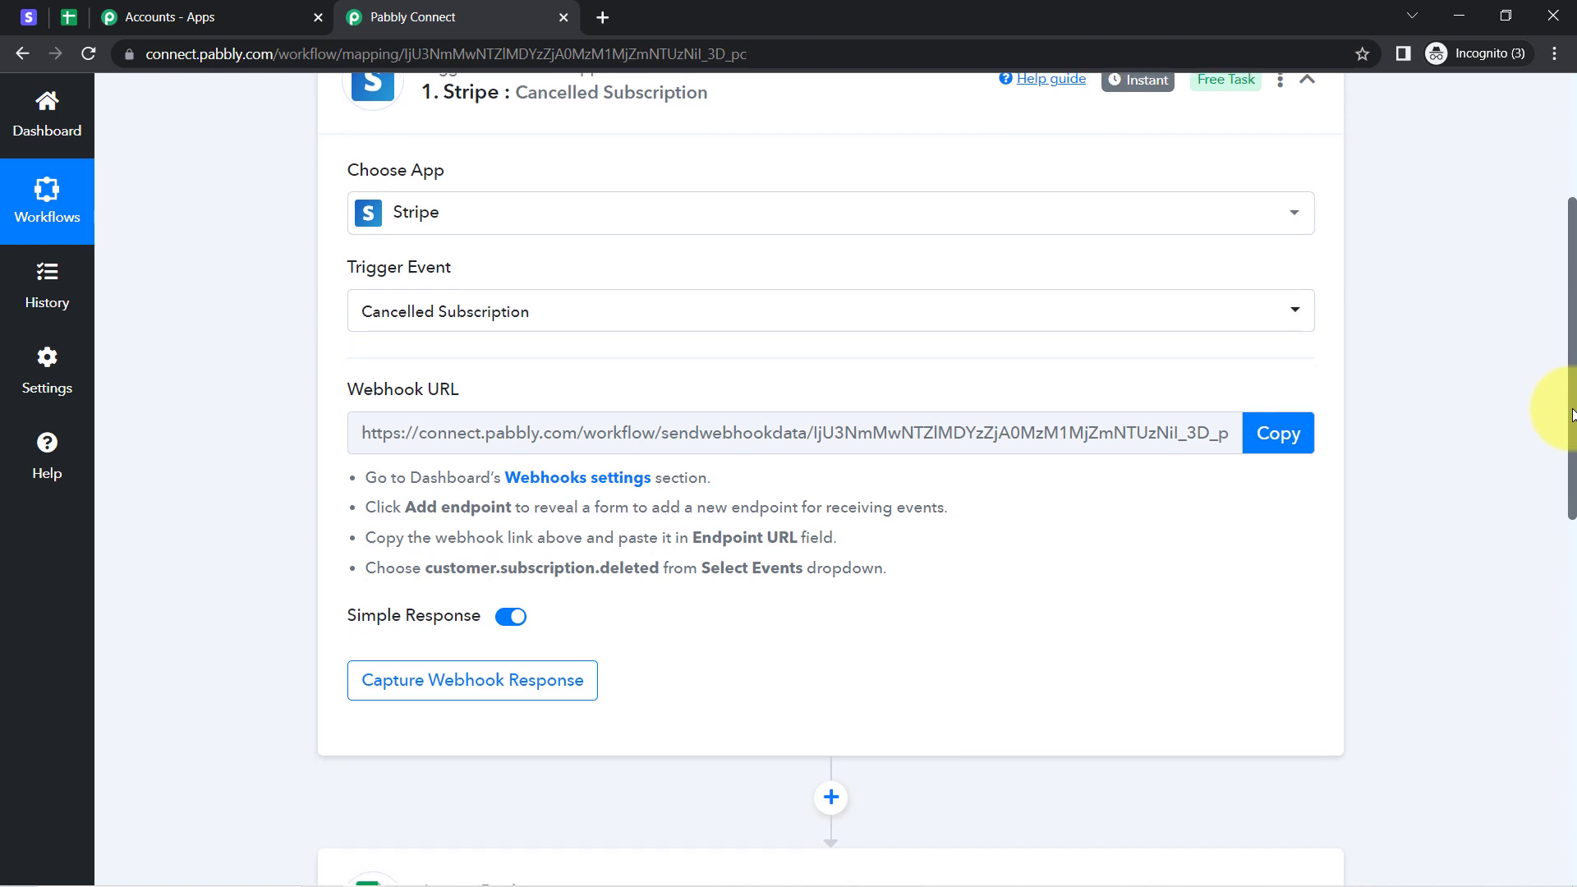
scroll(1549, 411, "down", 1)
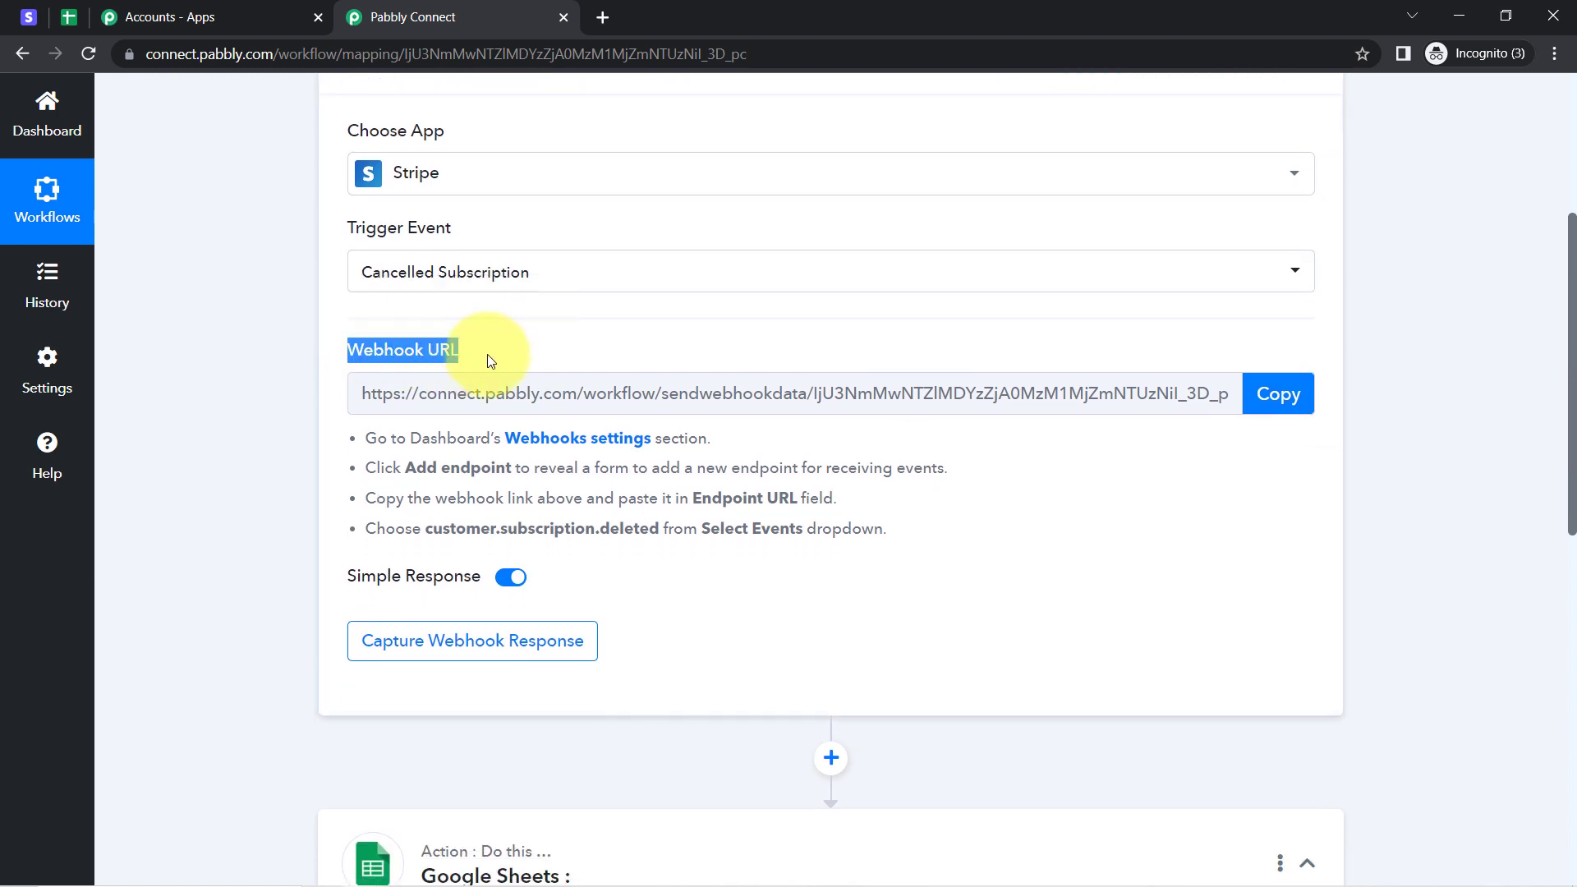
left_click(368, 460)
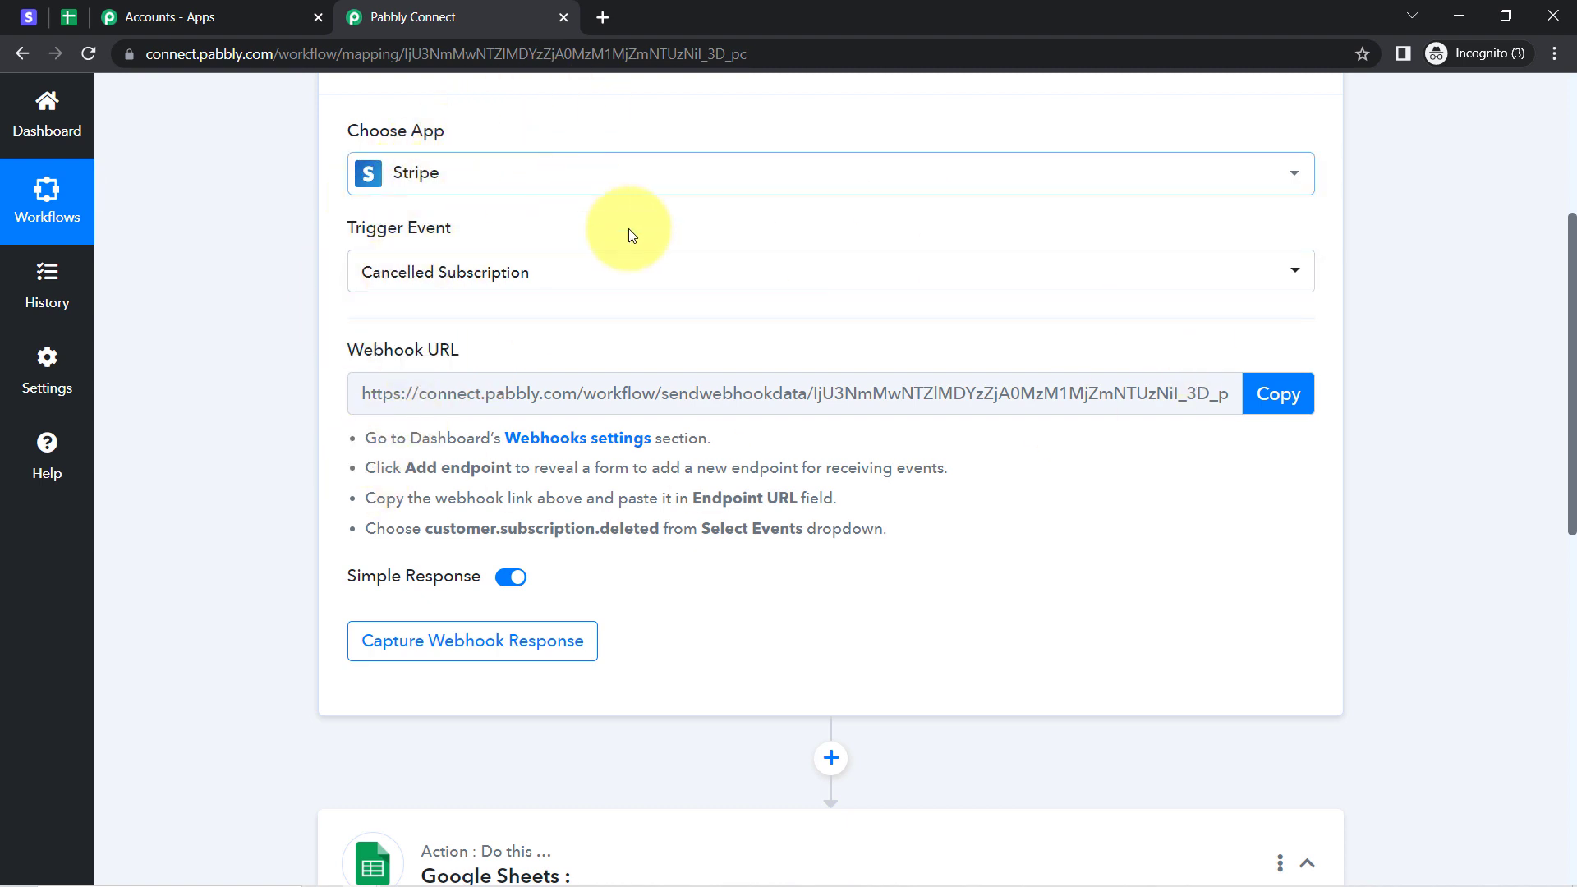
left_click(1270, 398)
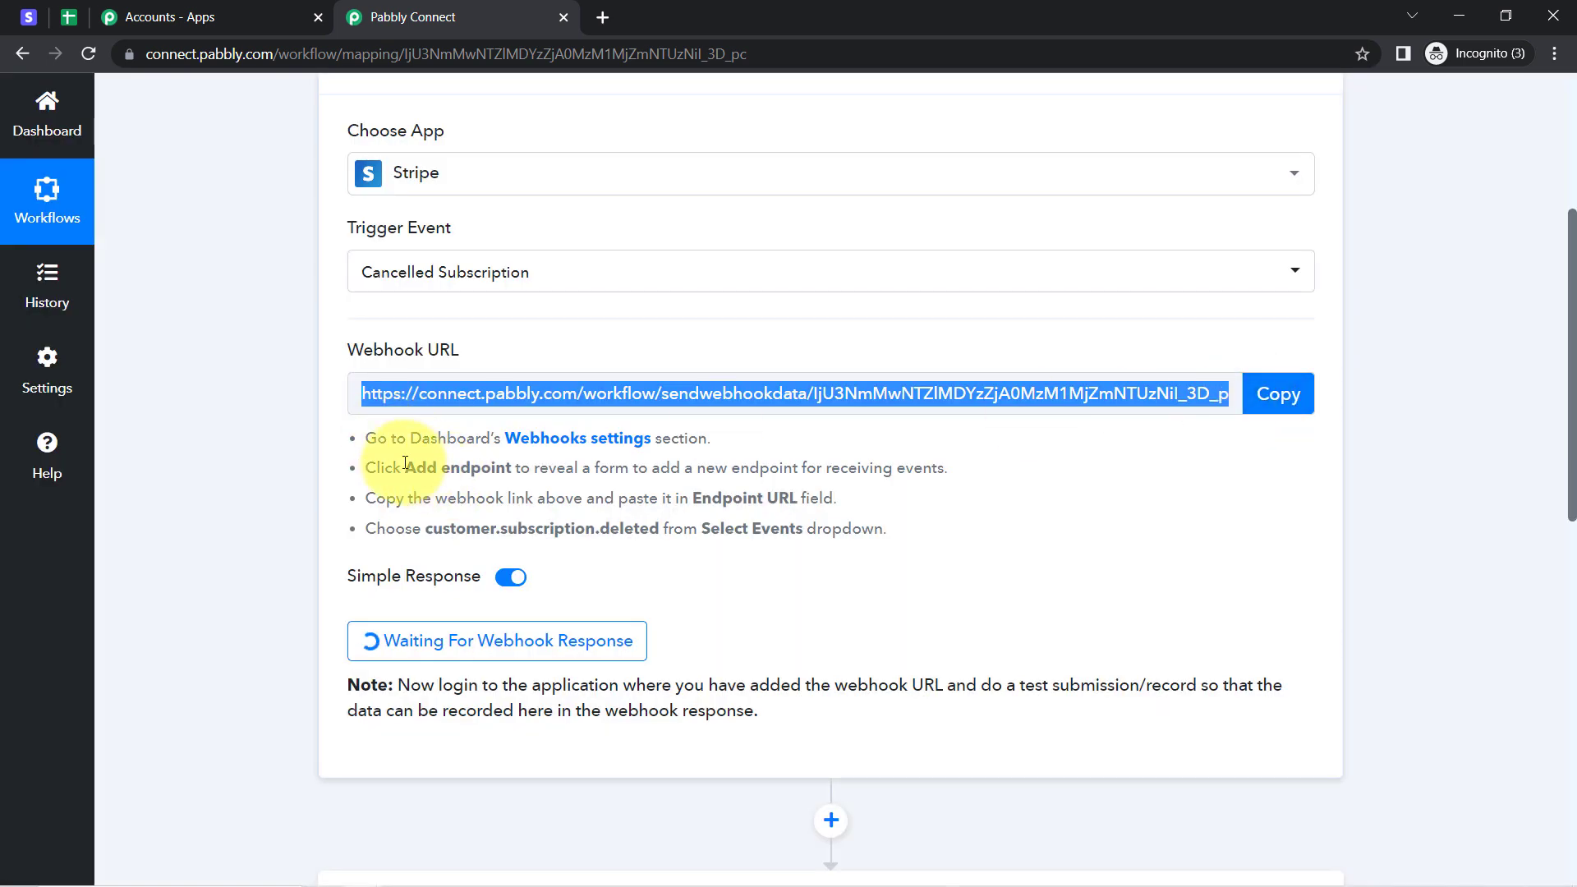
left_click_drag(376, 441, 609, 511)
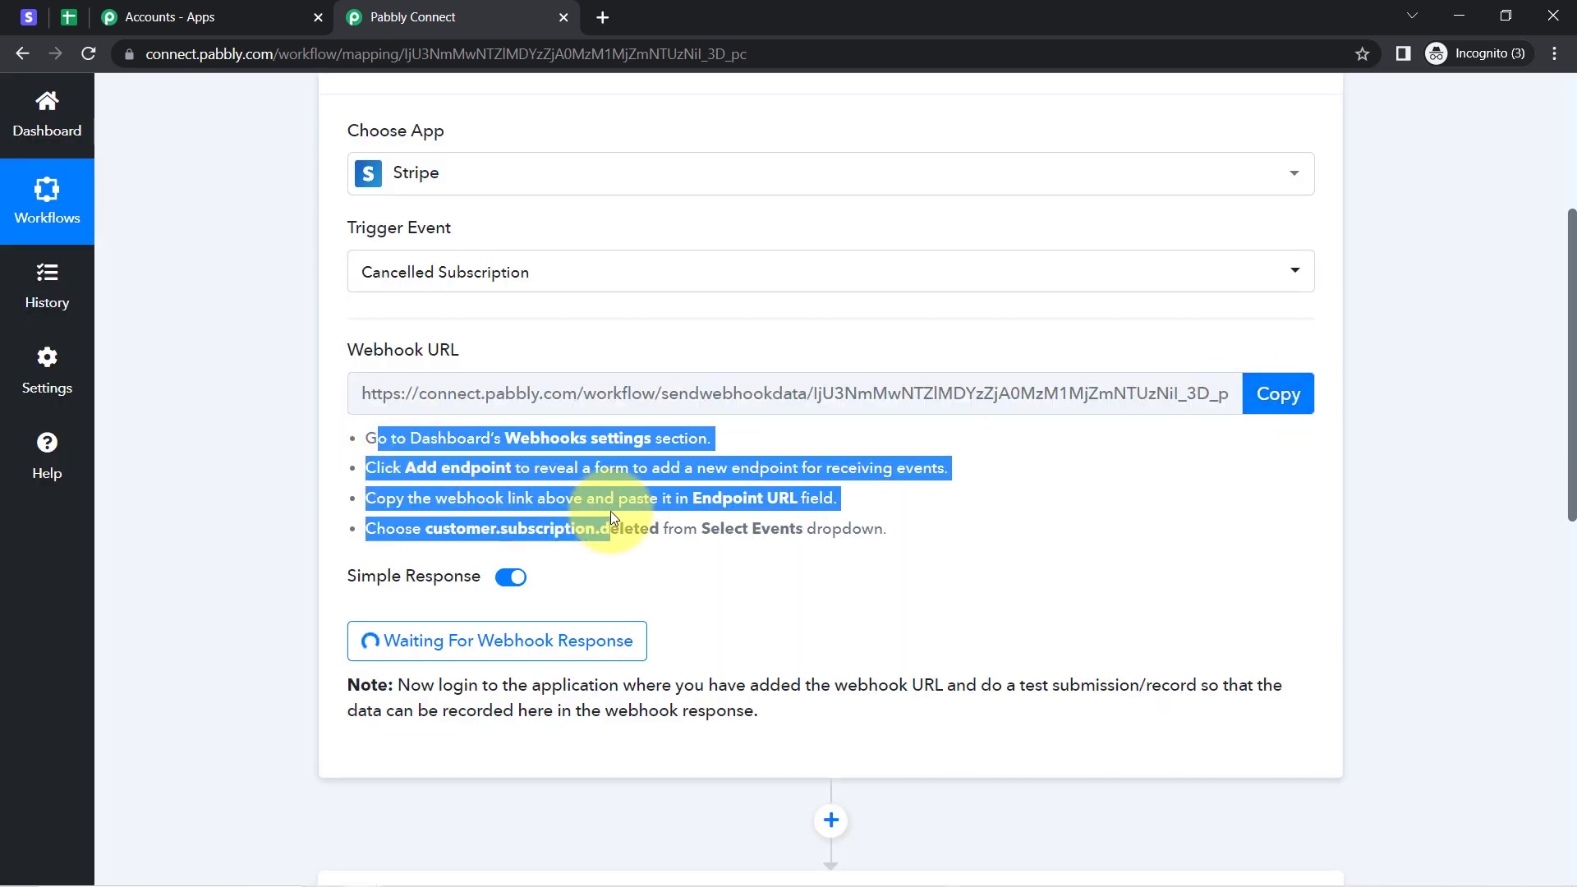
- Switch to the Stripe dashboard and open the Webhooks page in the Developers section
left_click(28, 18)
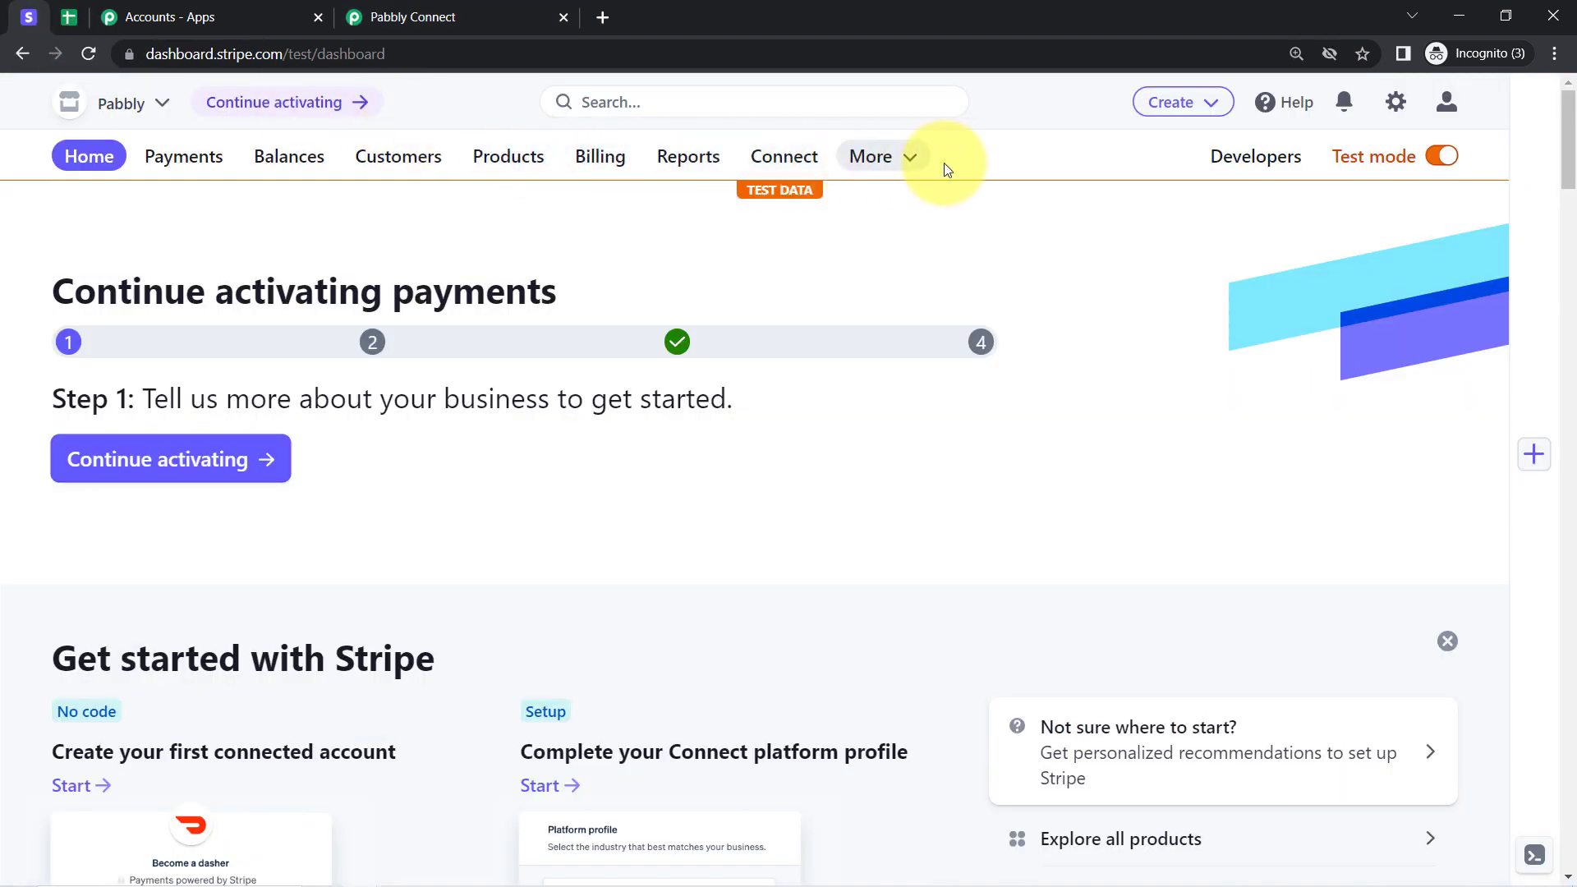
left_click(1288, 163)
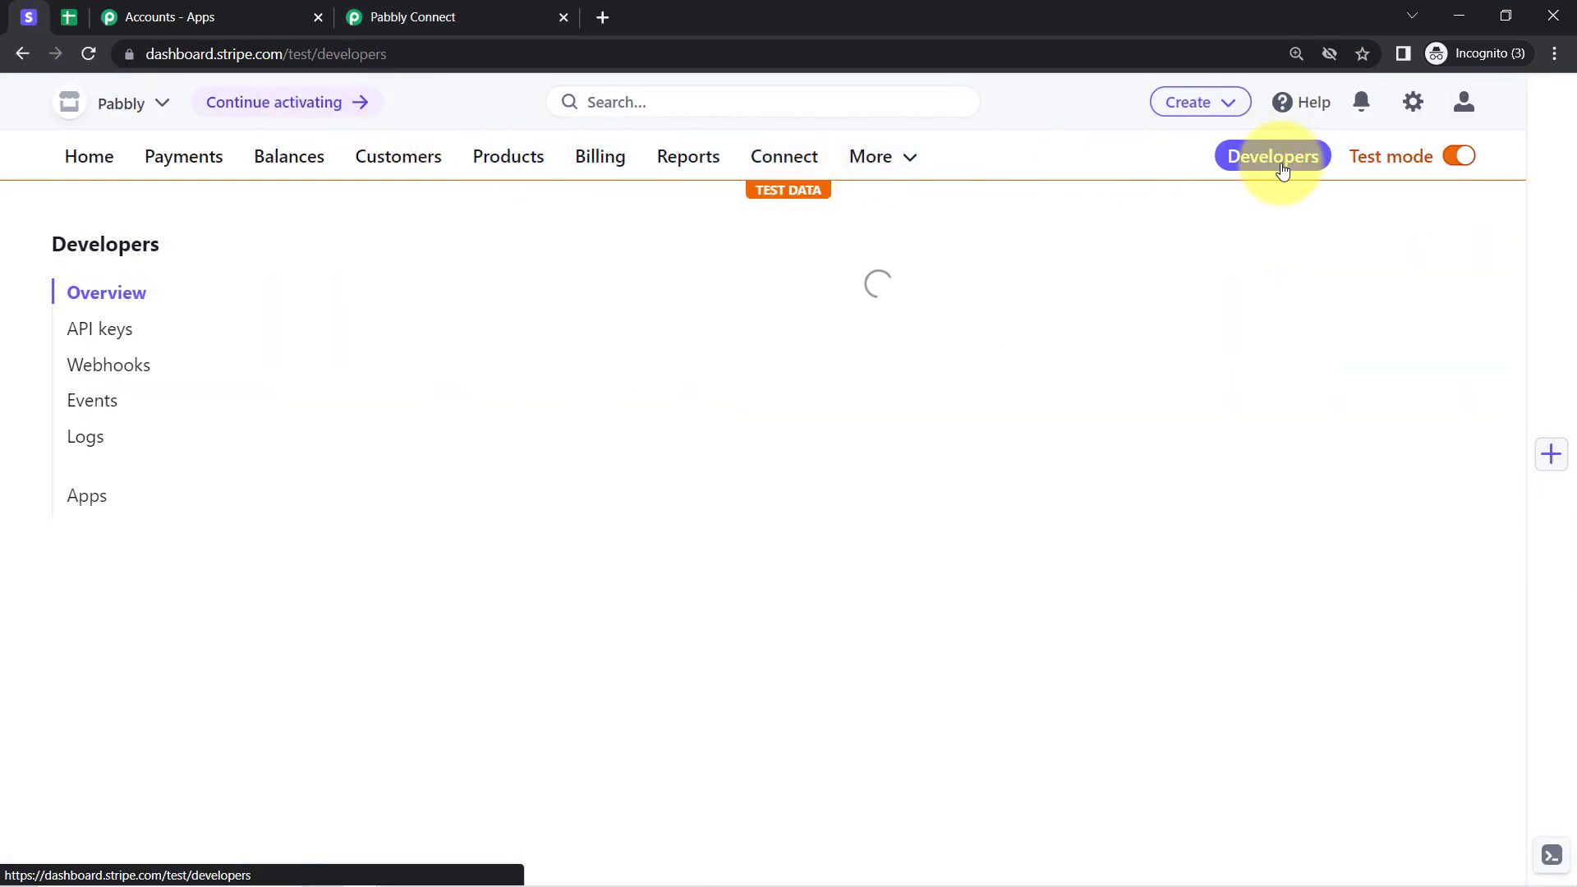
left_click(86, 367)
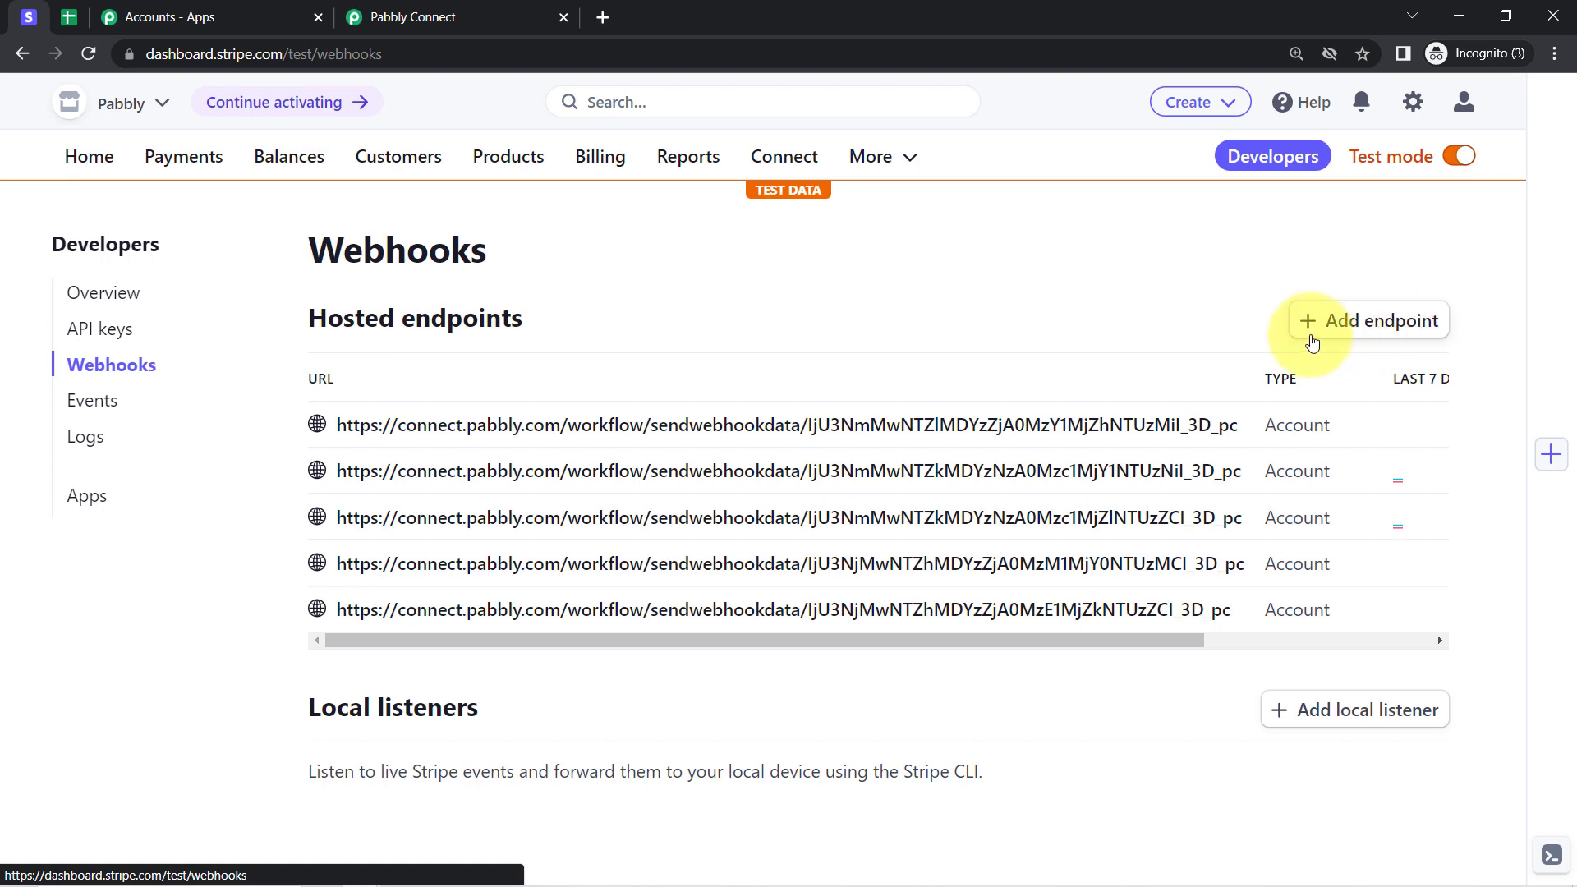
- Start a new hosted webhook endpoint in Stripe and paste the copied Pabbly Connect webhook link as its endpoint URL
left_click(1308, 340)
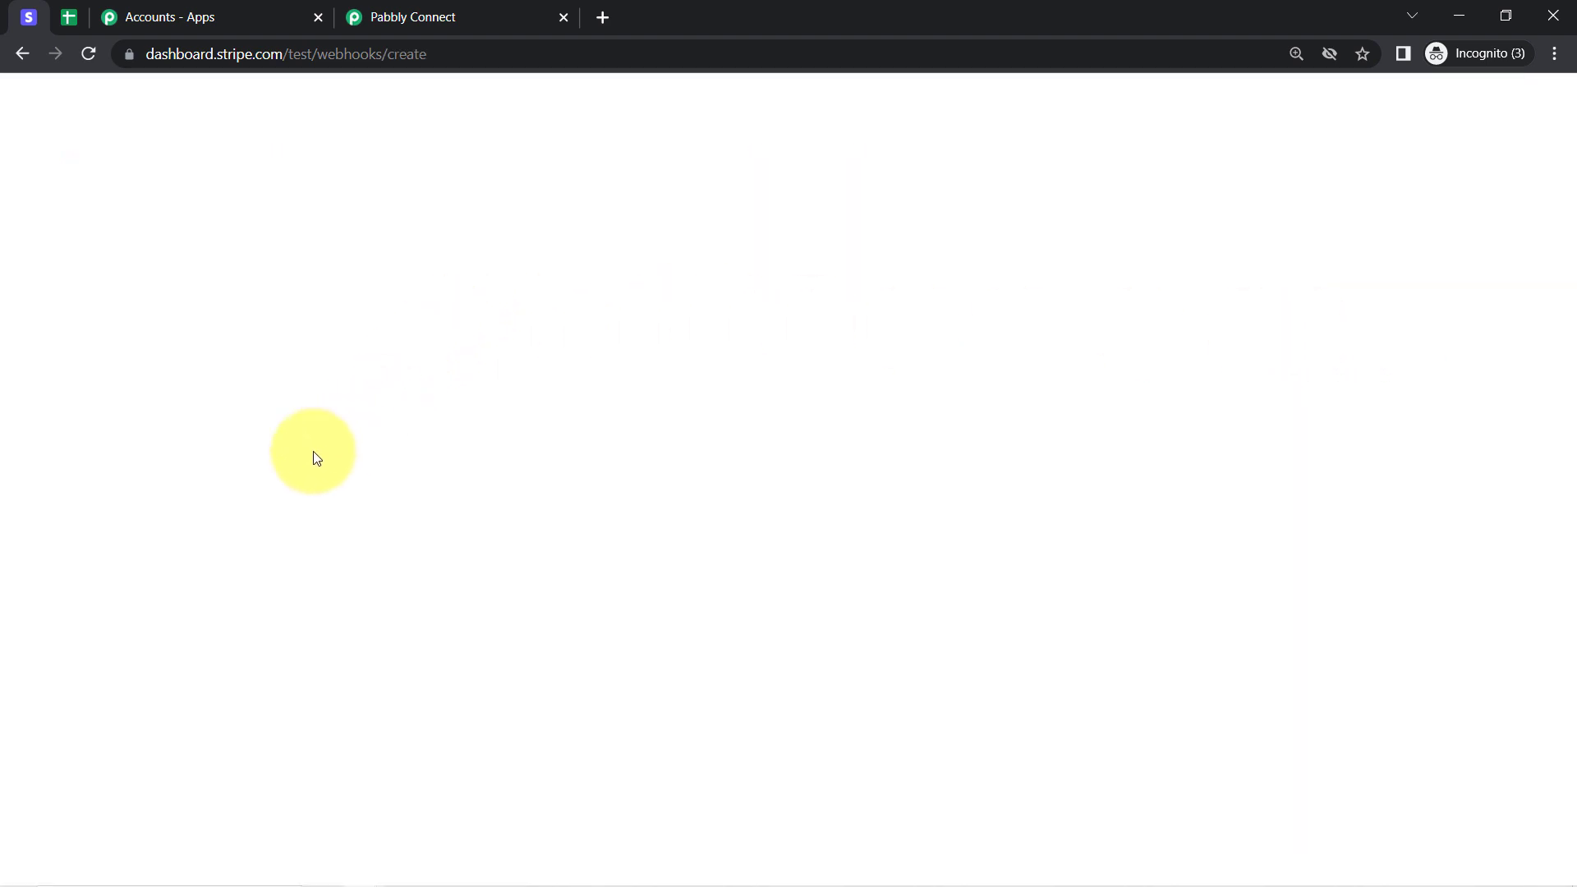
left_click(411, 16)
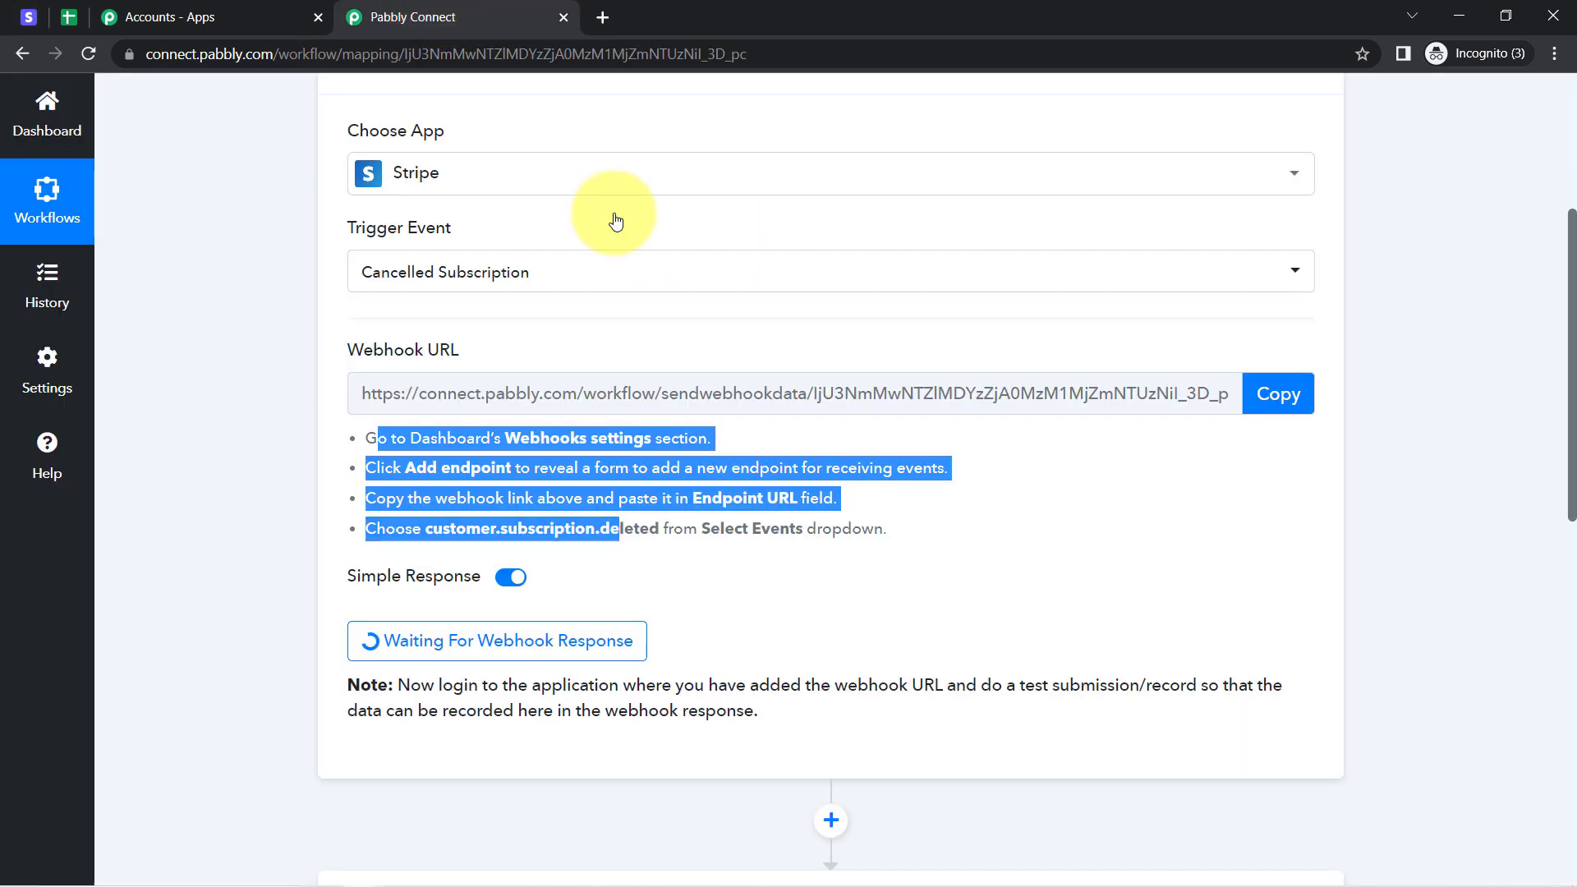
left_click(29, 16)
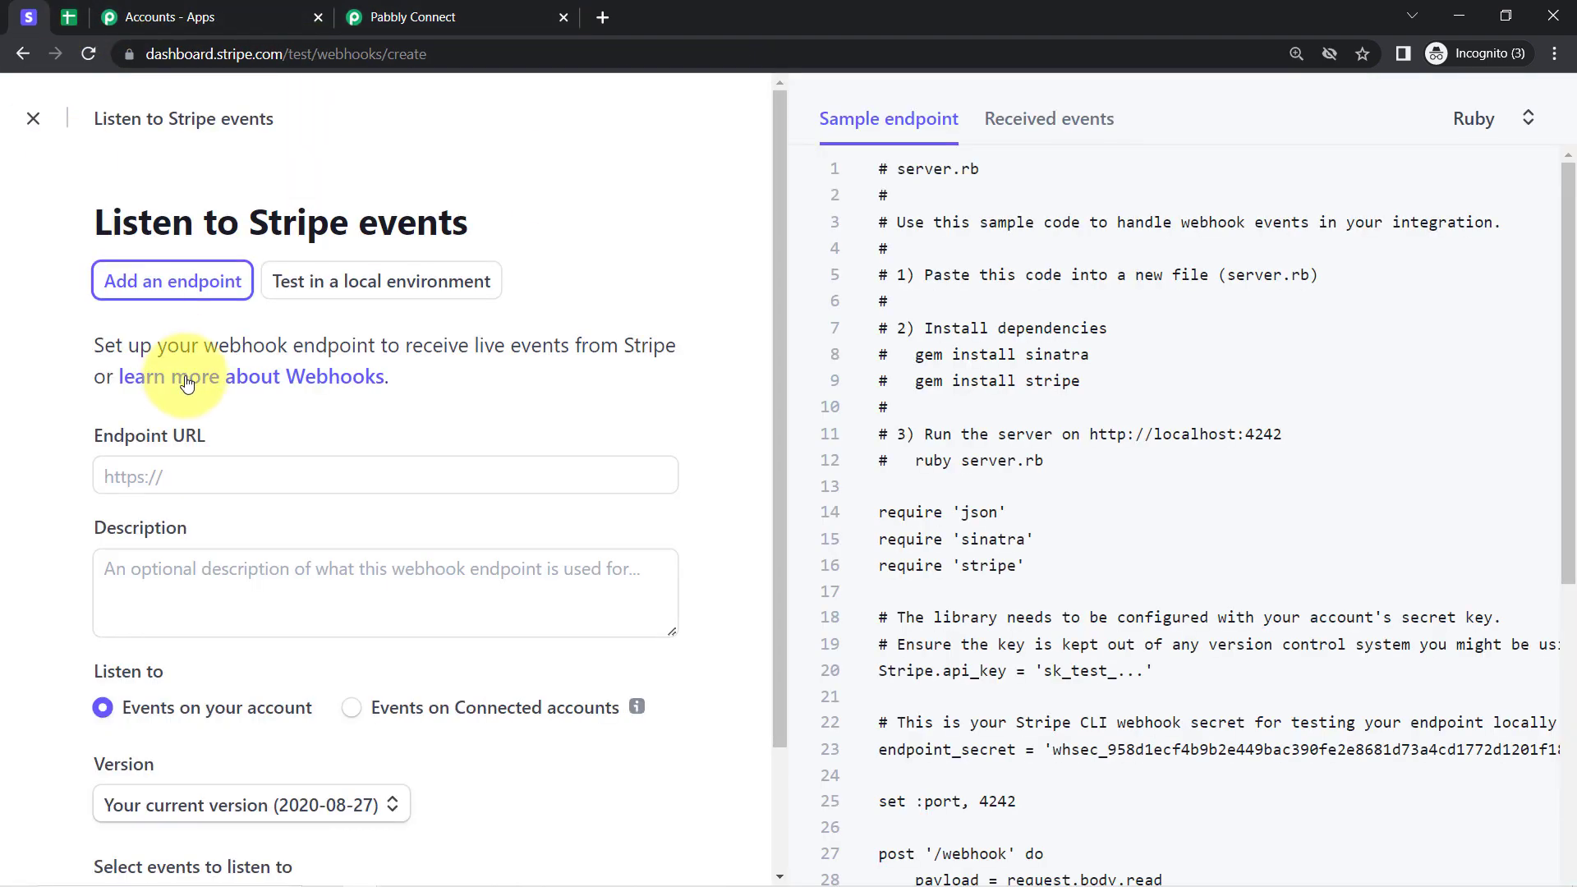
left_click(138, 472)
key("ctrl+v")
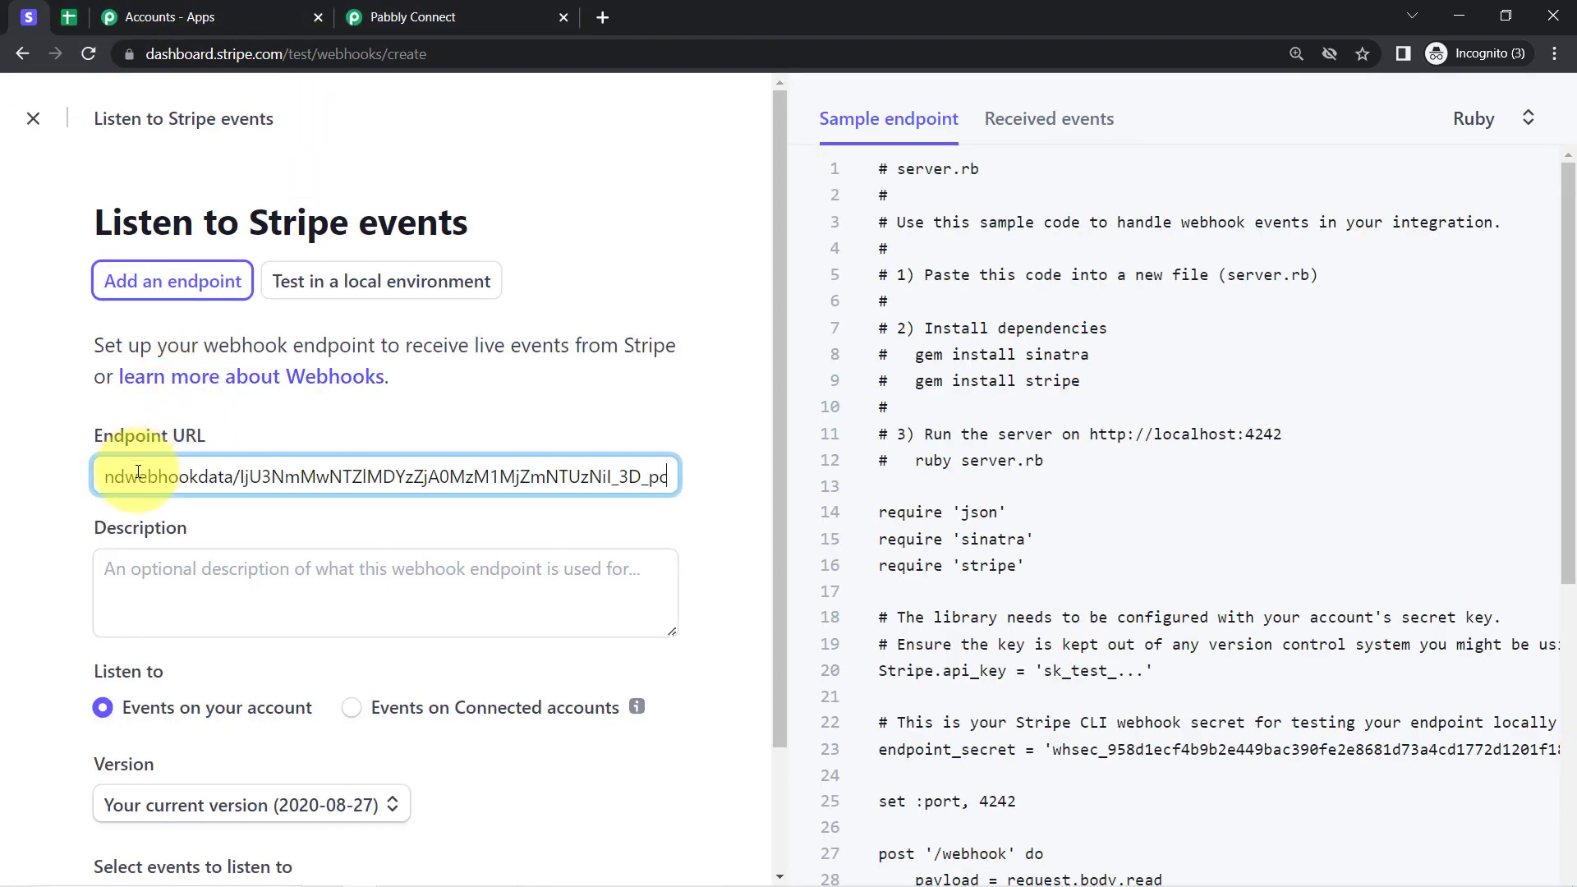
left_click_drag(101, 441, 206, 437)
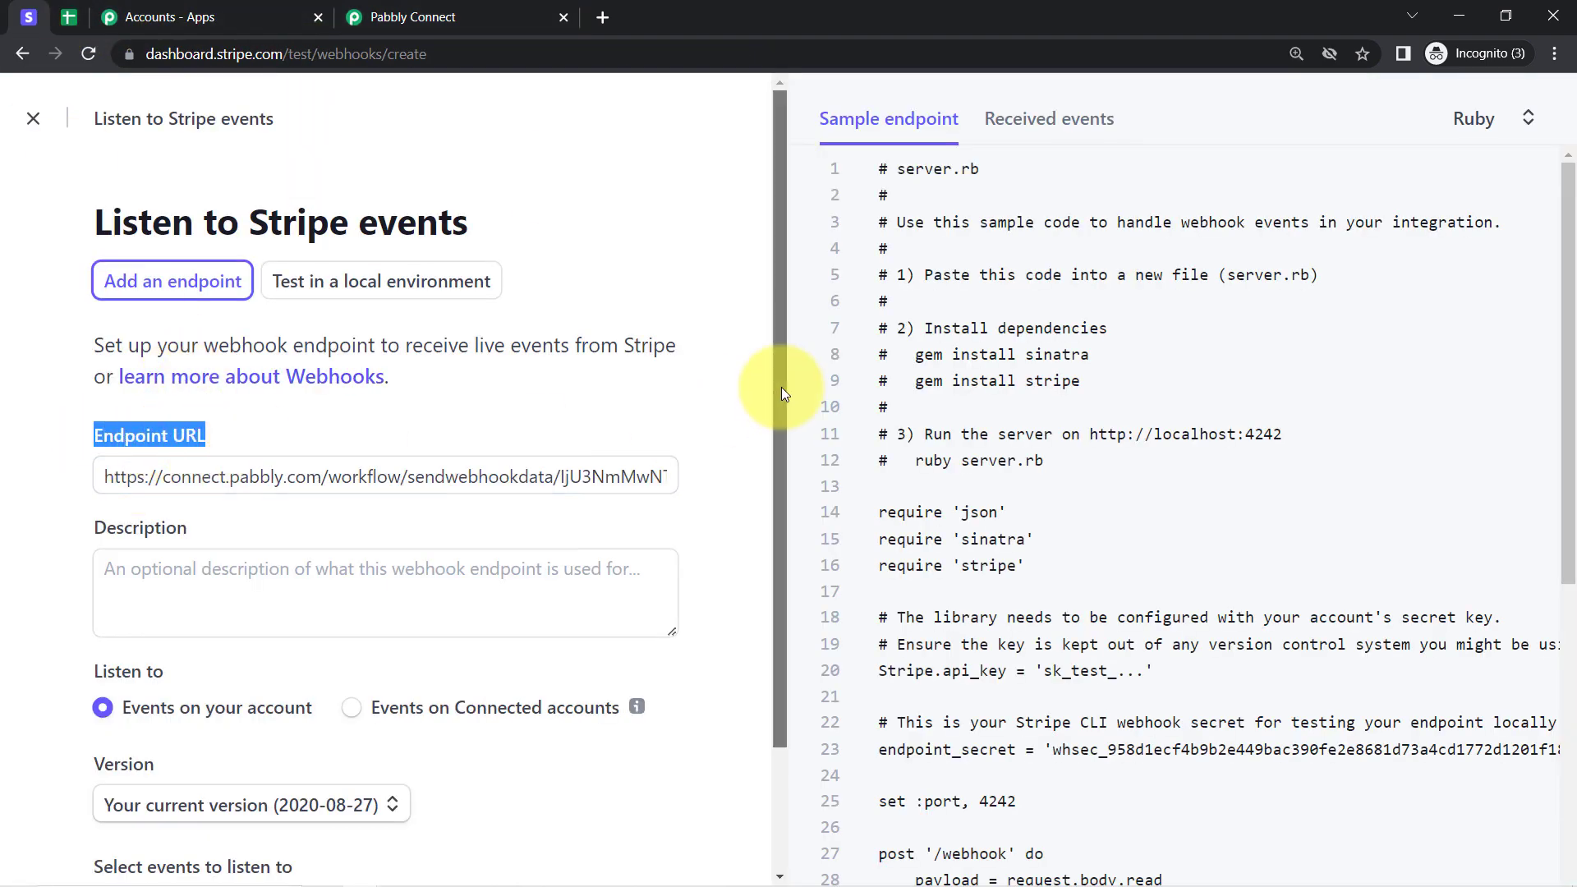
- Open the endpoint's event selection, then copy the event name customer.subscription.deleted from the trigger instructions in Pabbly Connect
left_click_drag(781, 387, 776, 506)
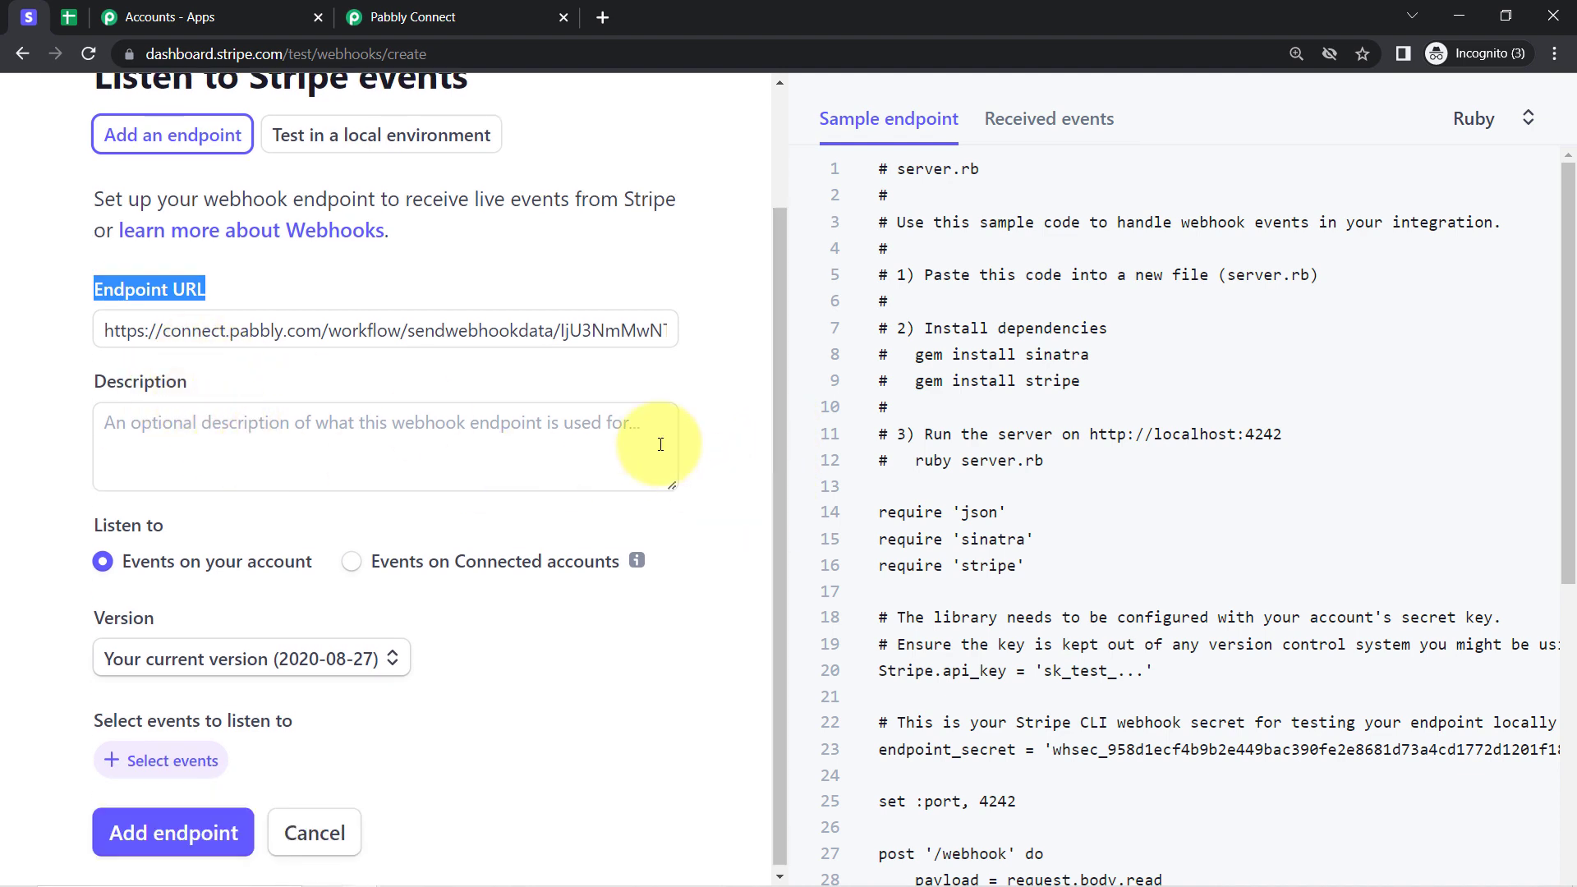
left_click_drag(777, 381, 775, 411)
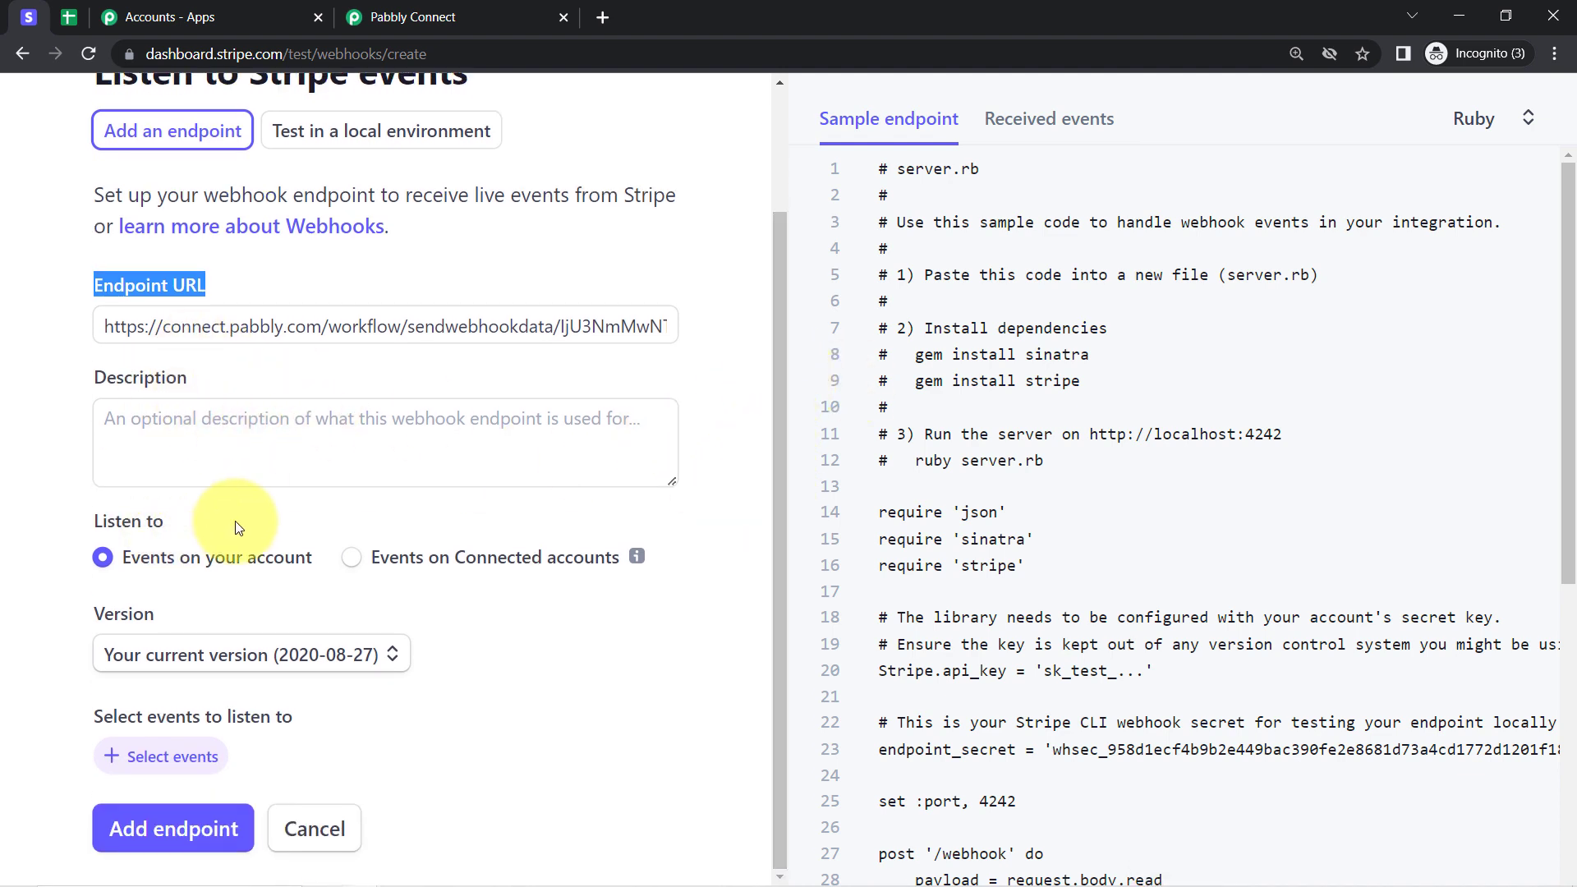
left_click(146, 764)
left_click(172, 291)
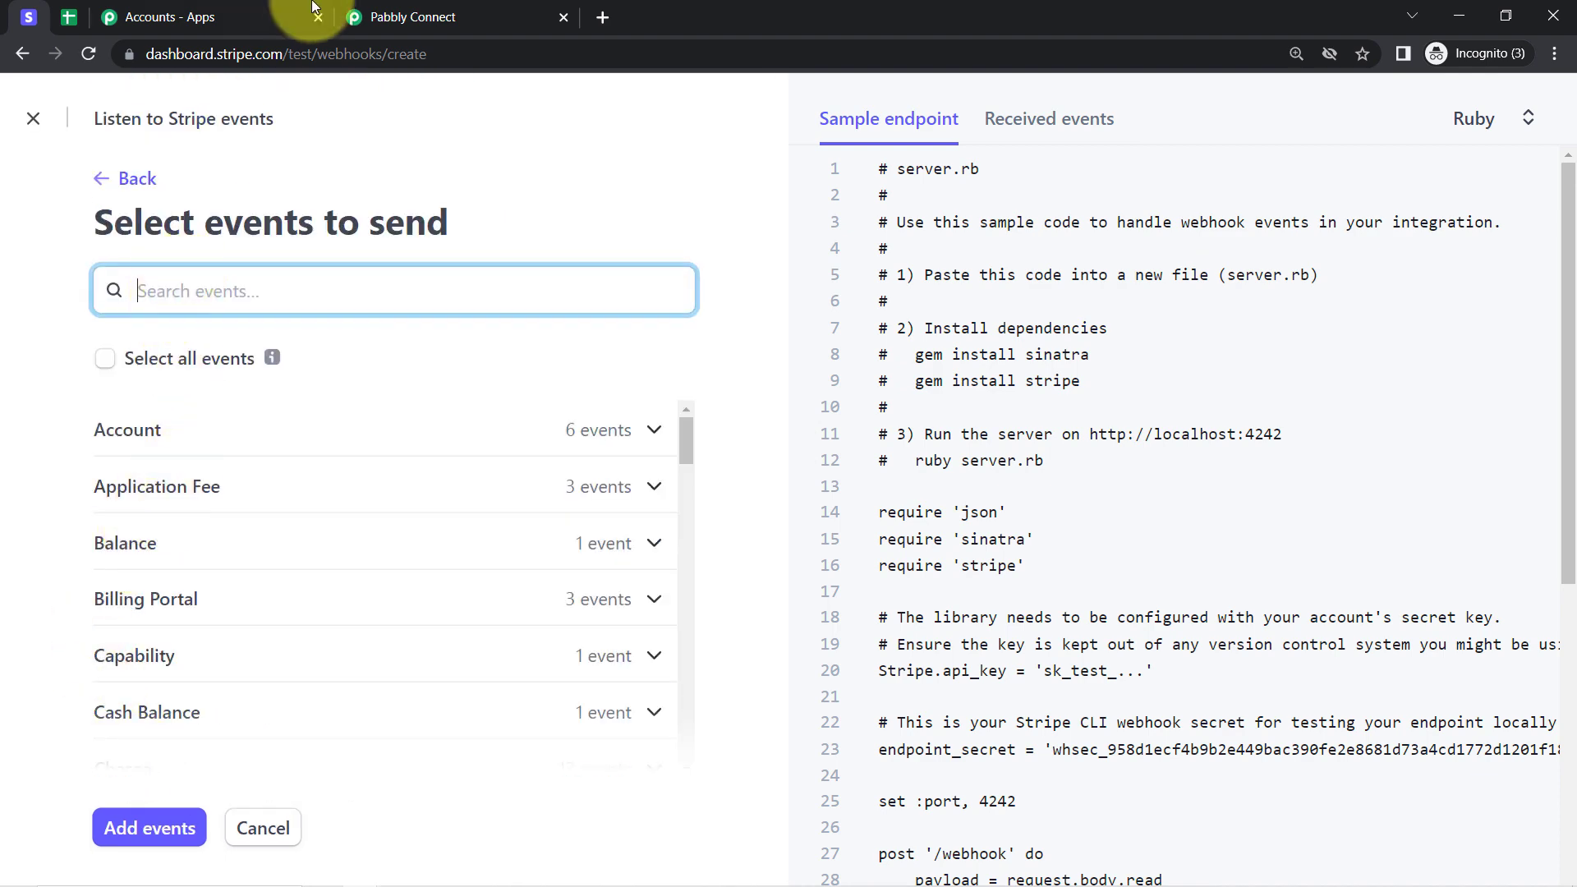
left_click(423, 17)
left_click(445, 451)
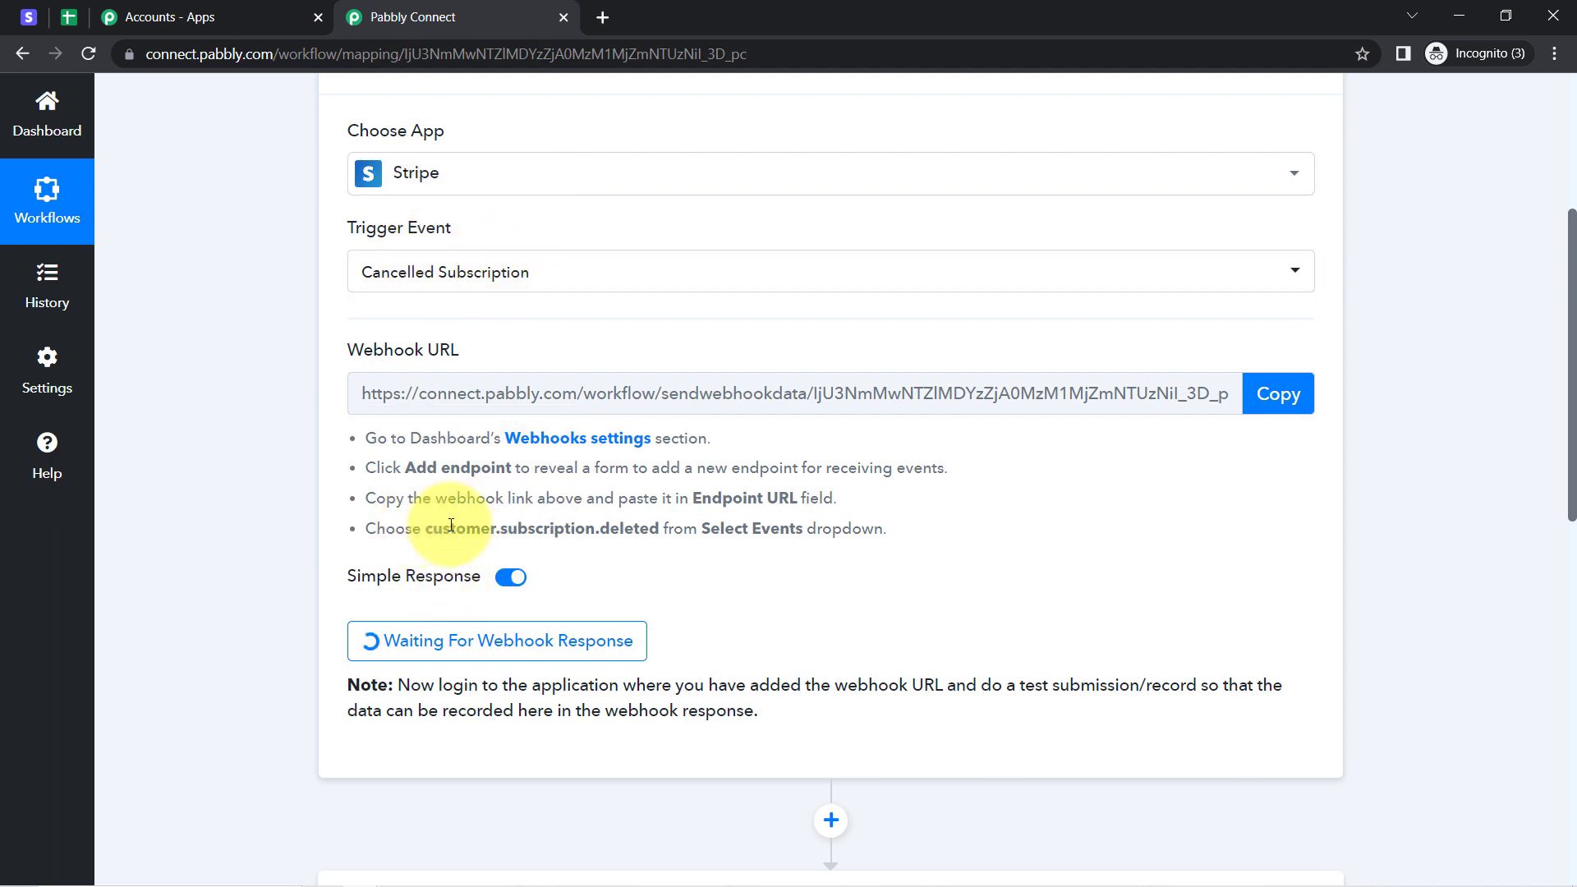
left_click_drag(426, 528, 633, 529)
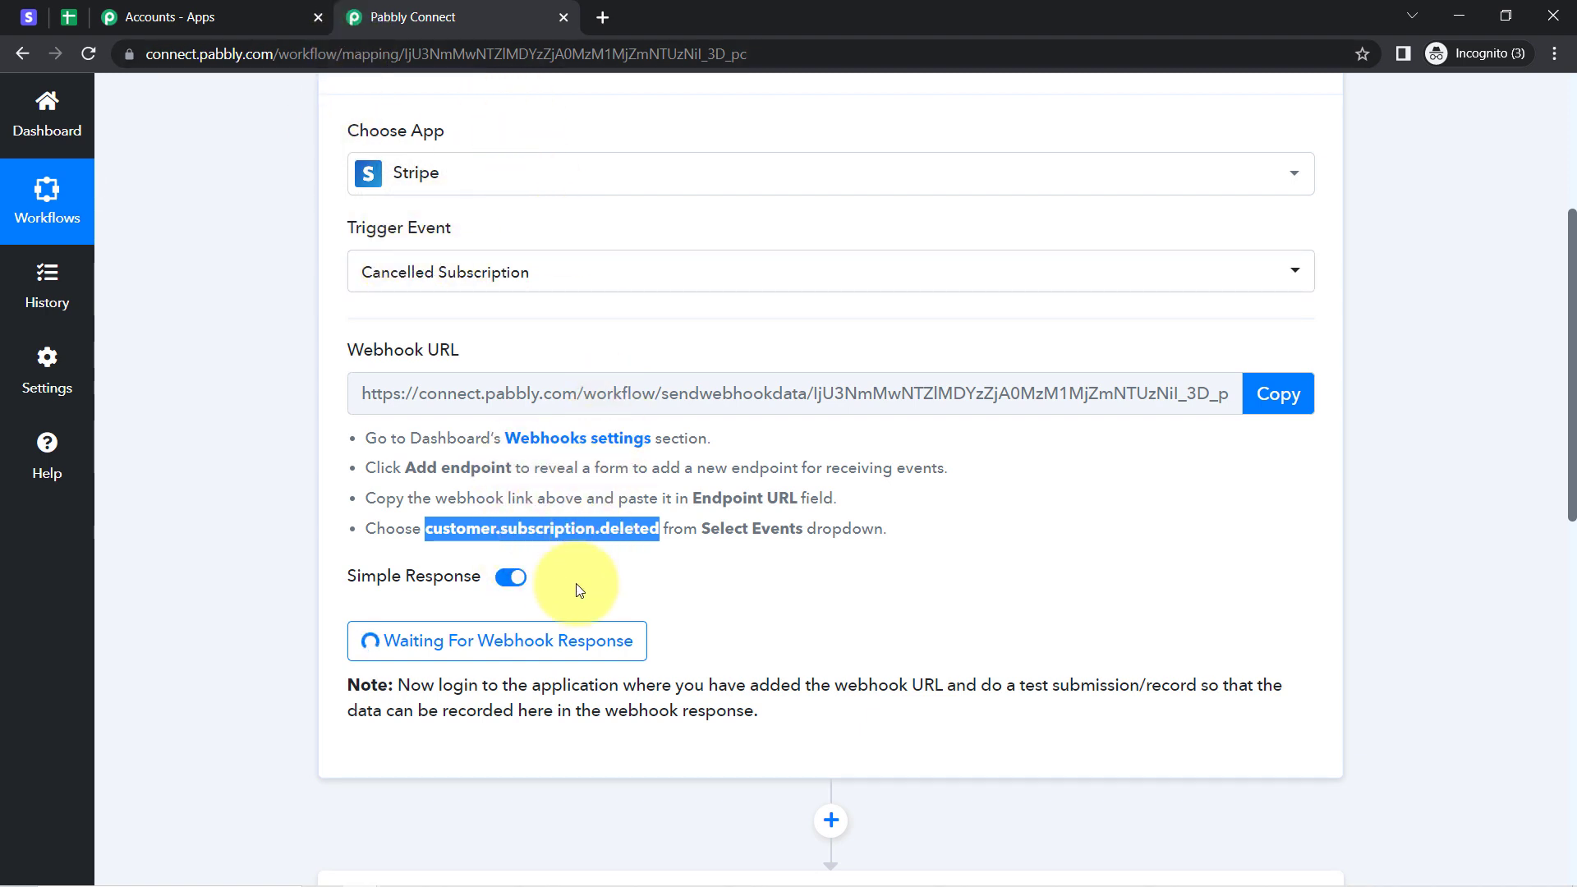
- Back in Stripe, search for customer.subscription.deleted, add that event to the endpoint, and create the endpoint
left_click(29, 17)
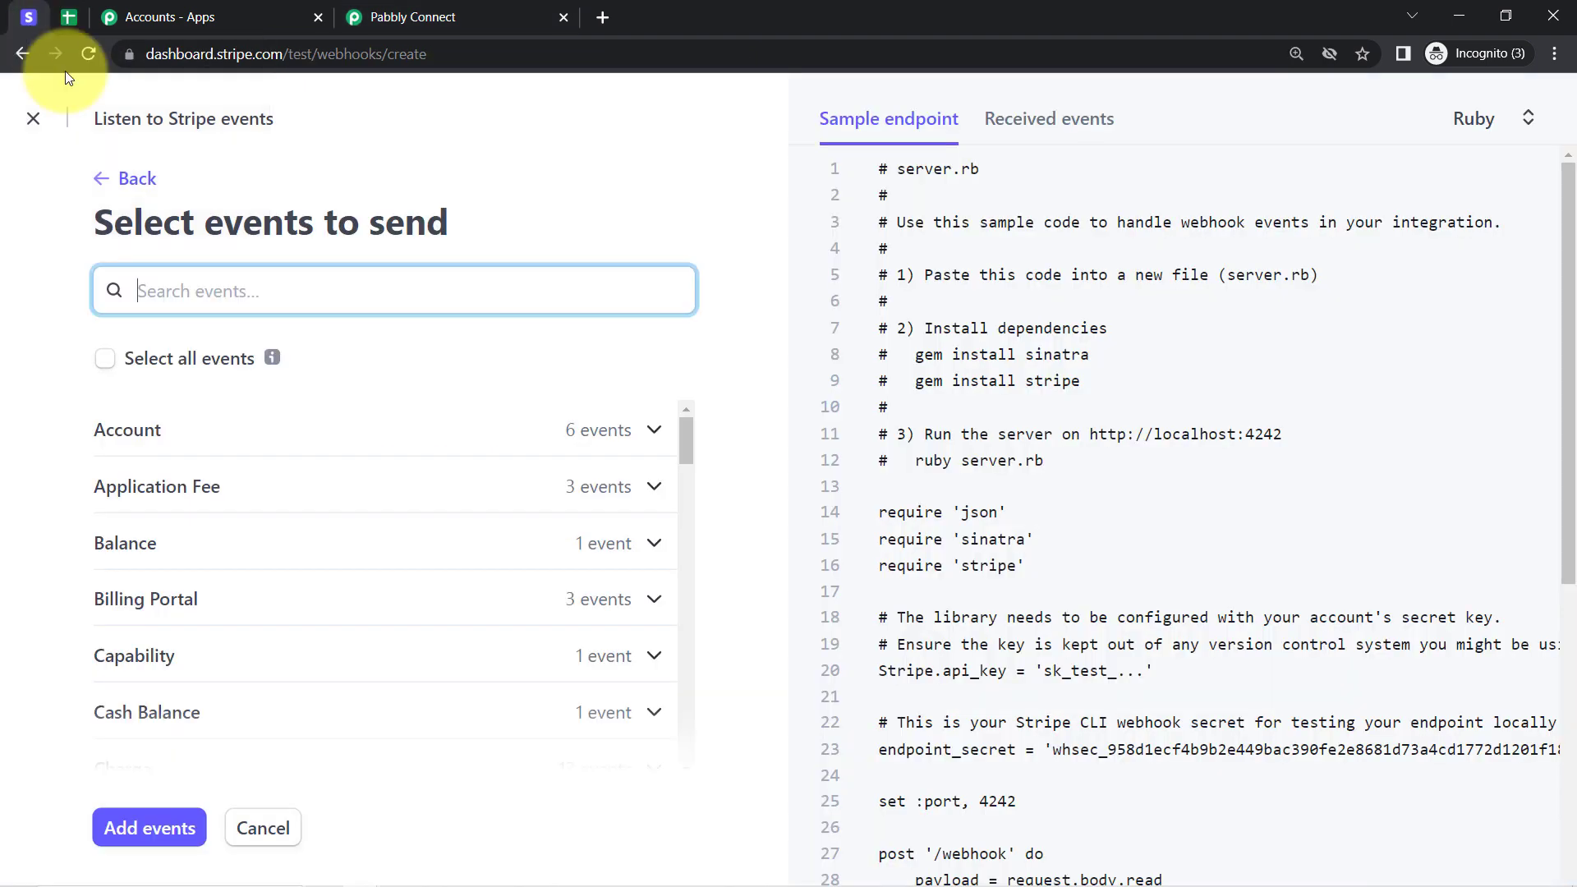
type("customer.subscription.deleted")
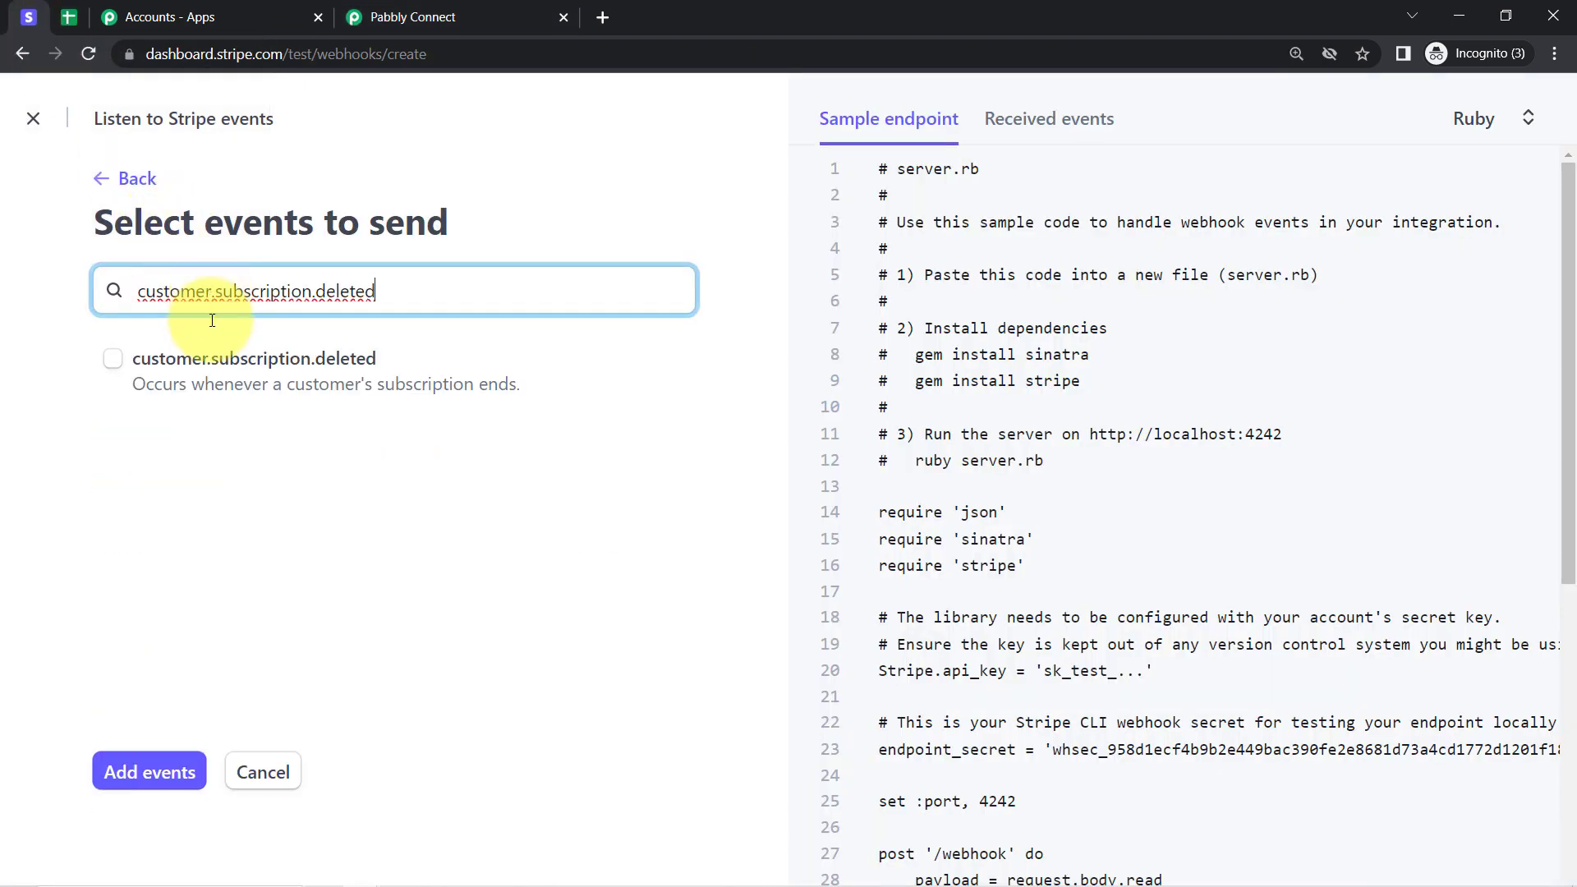
left_click(111, 366)
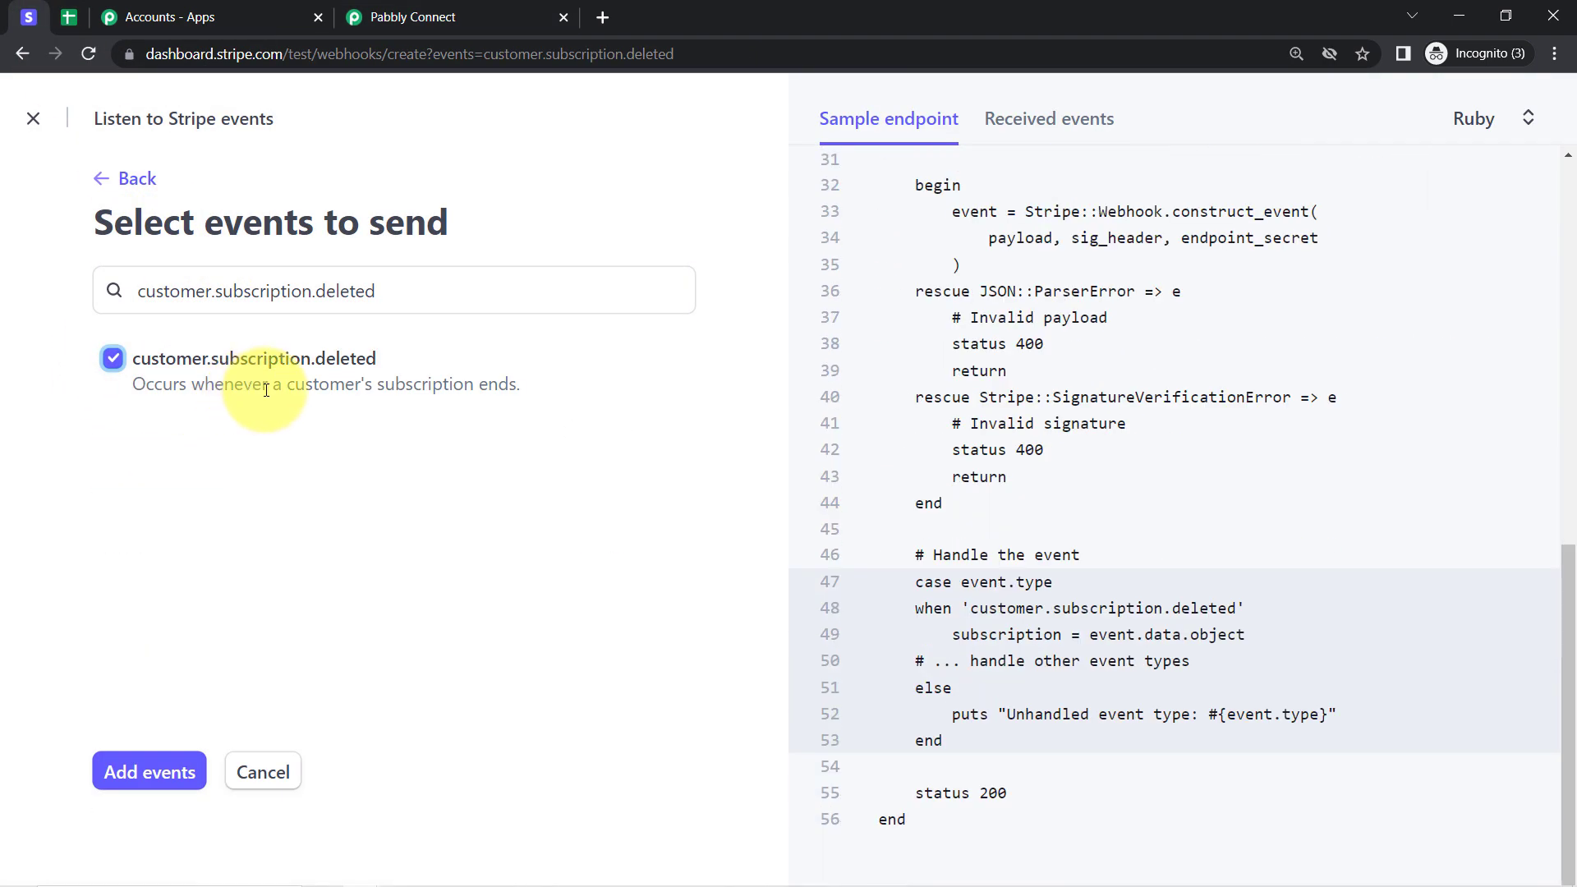
left_click(142, 772)
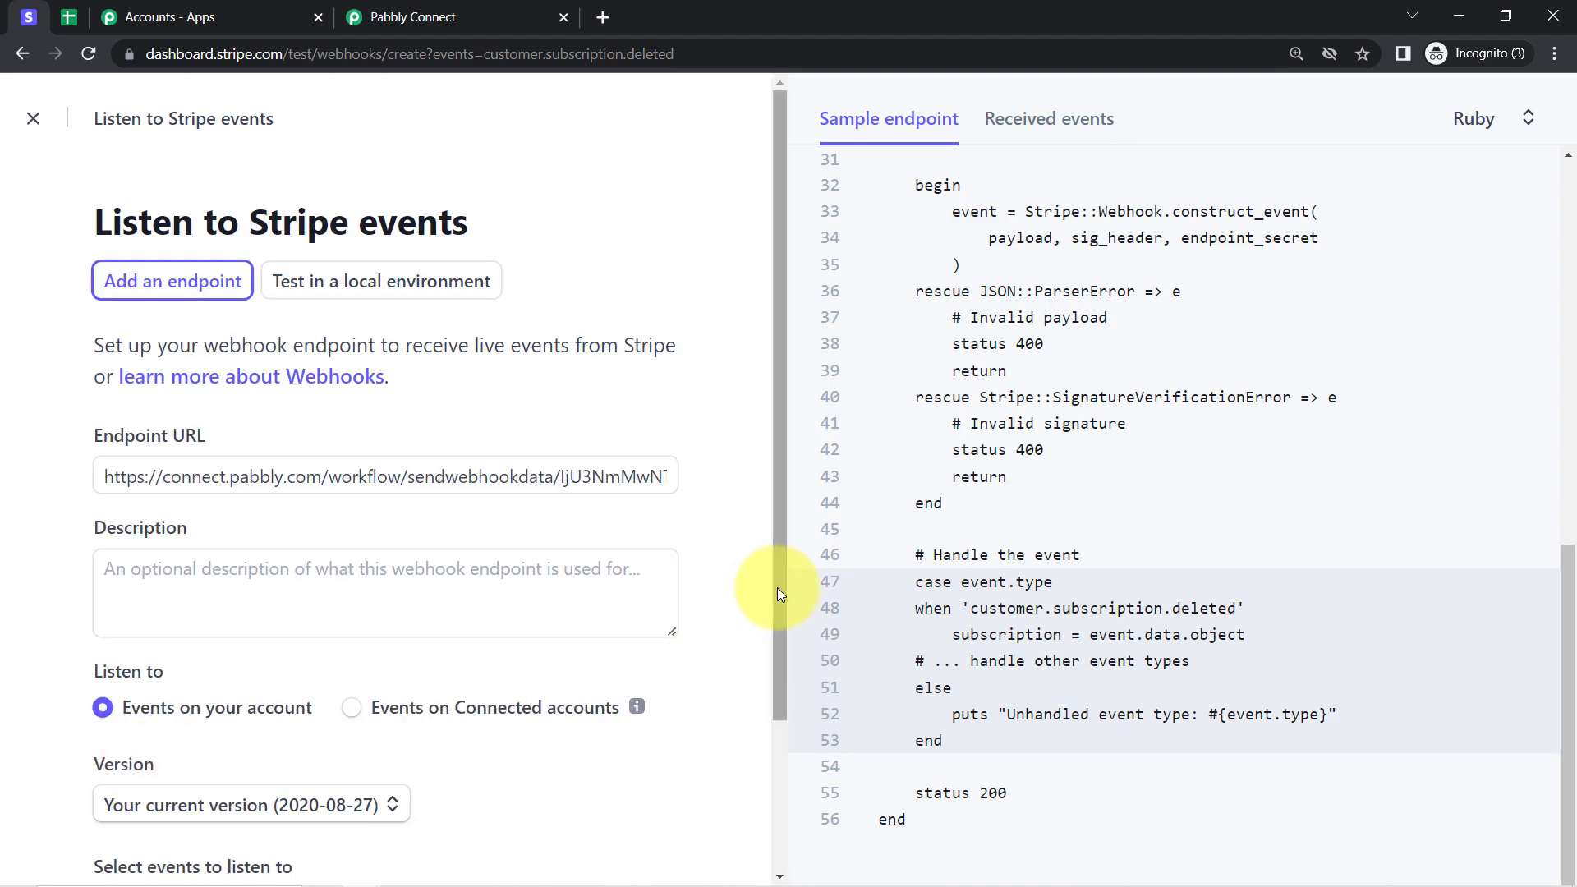
left_click_drag(777, 588, 769, 739)
left_click(155, 836)
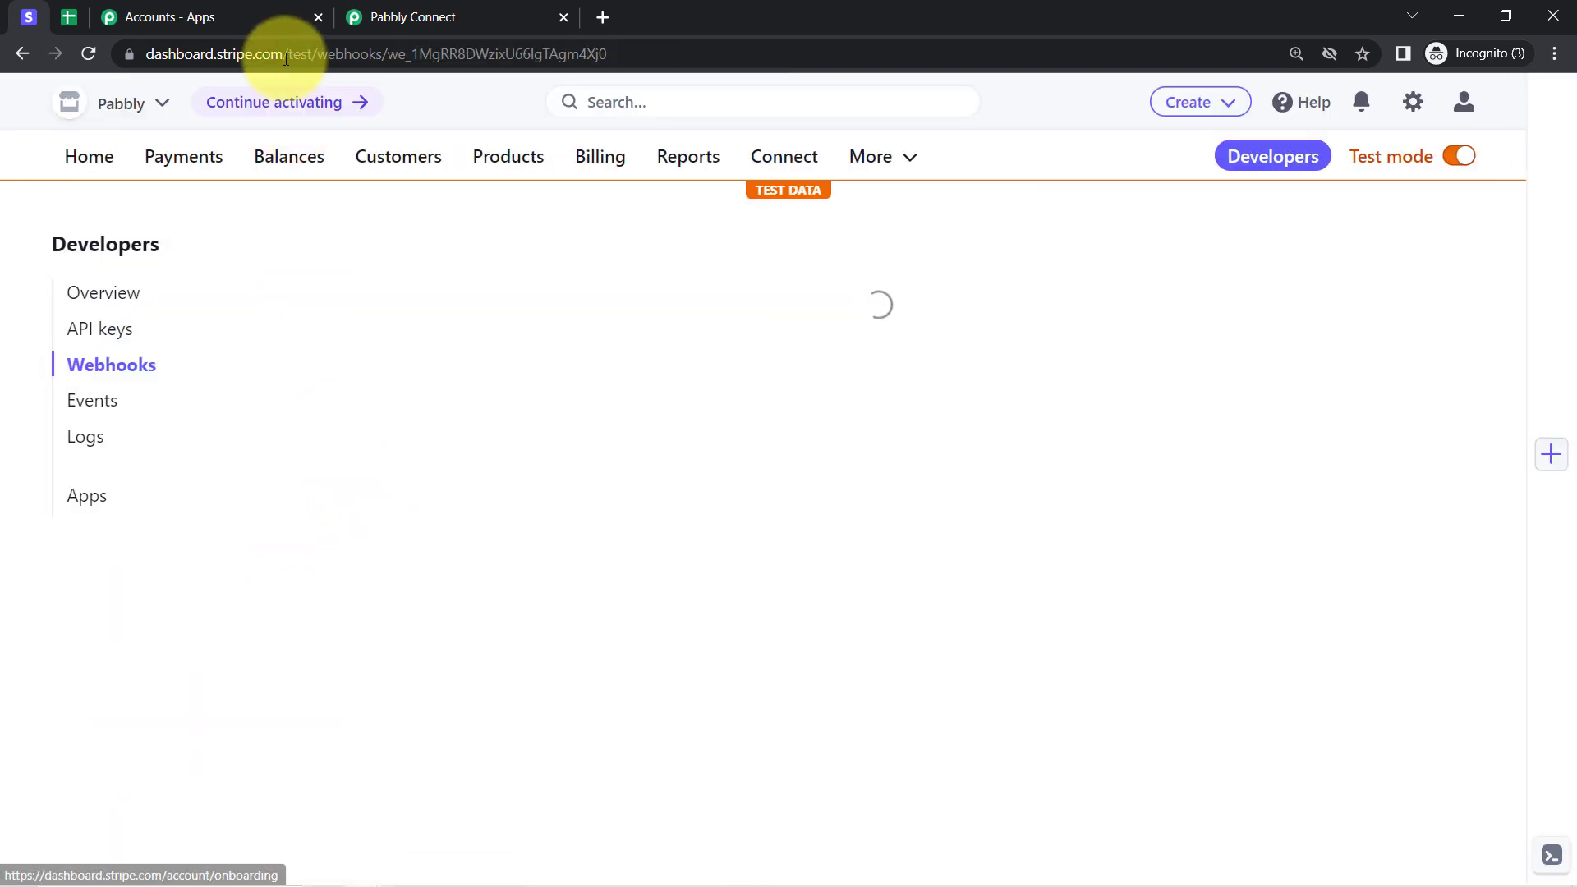
- Close the Accounts - Apps page and read the Pabbly Connect trigger's note about doing a test submission
left_click(263, 10)
left_click(318, 17)
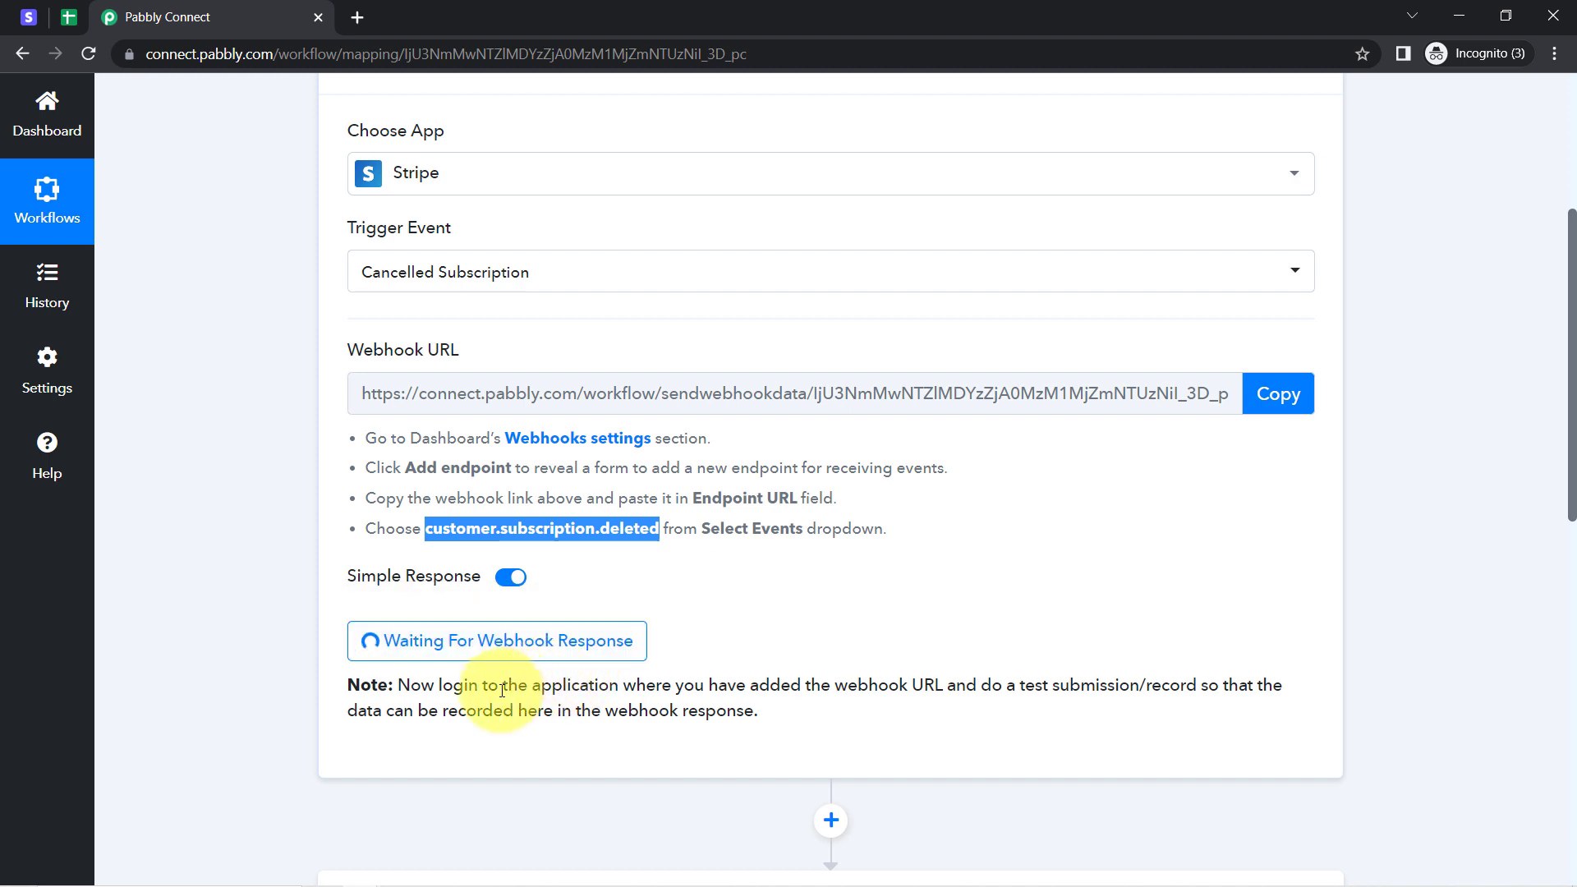
left_click_drag(485, 688, 821, 688)
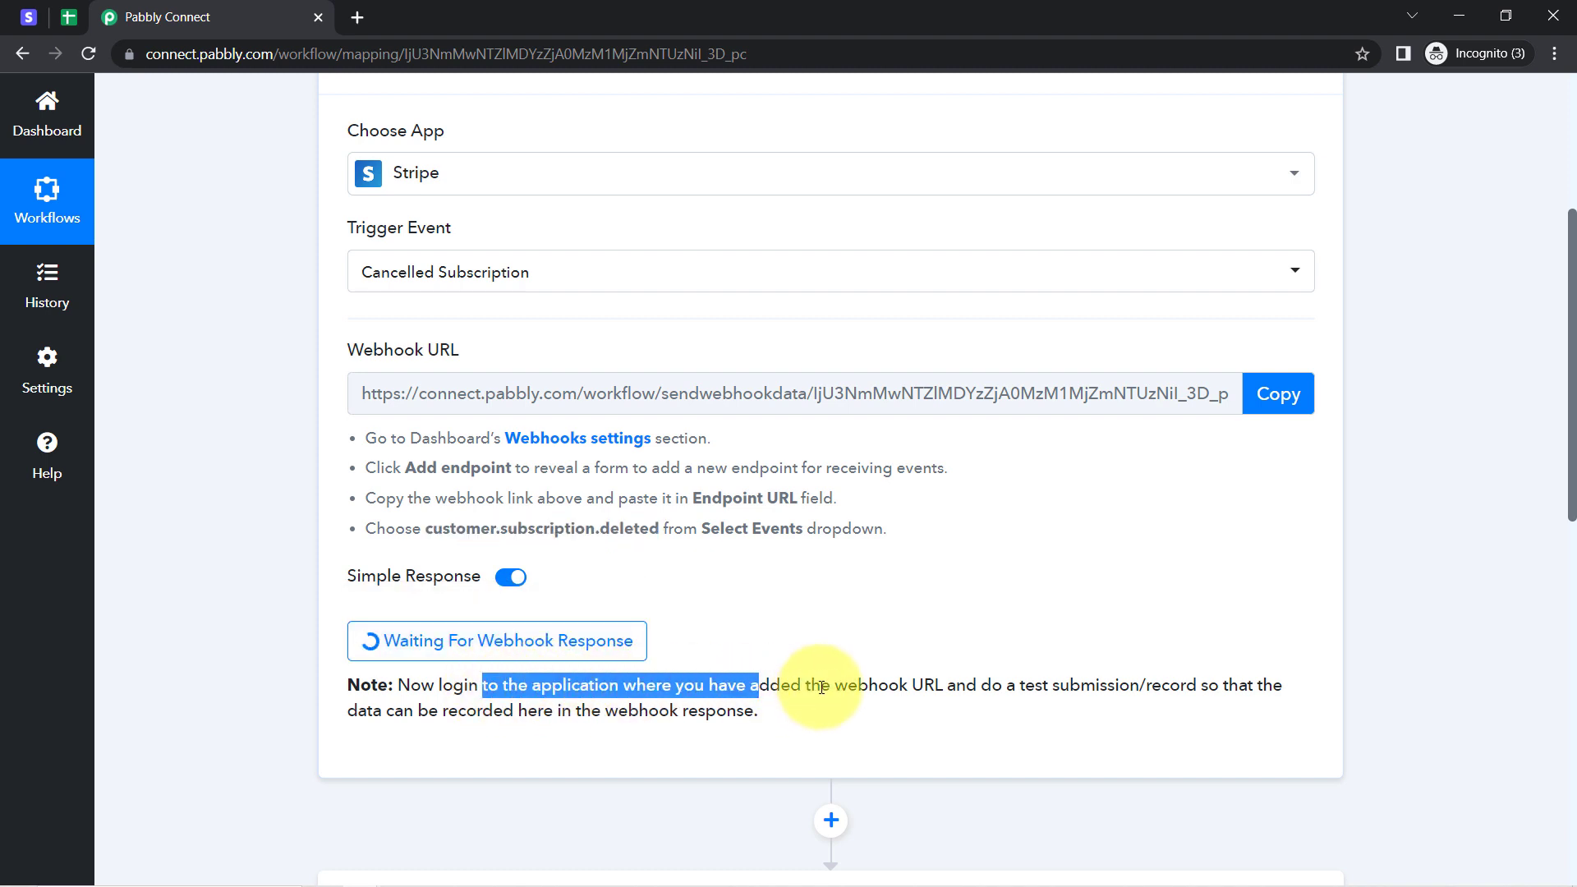
left_click(925, 690)
left_click_drag(1003, 688, 674, 712)
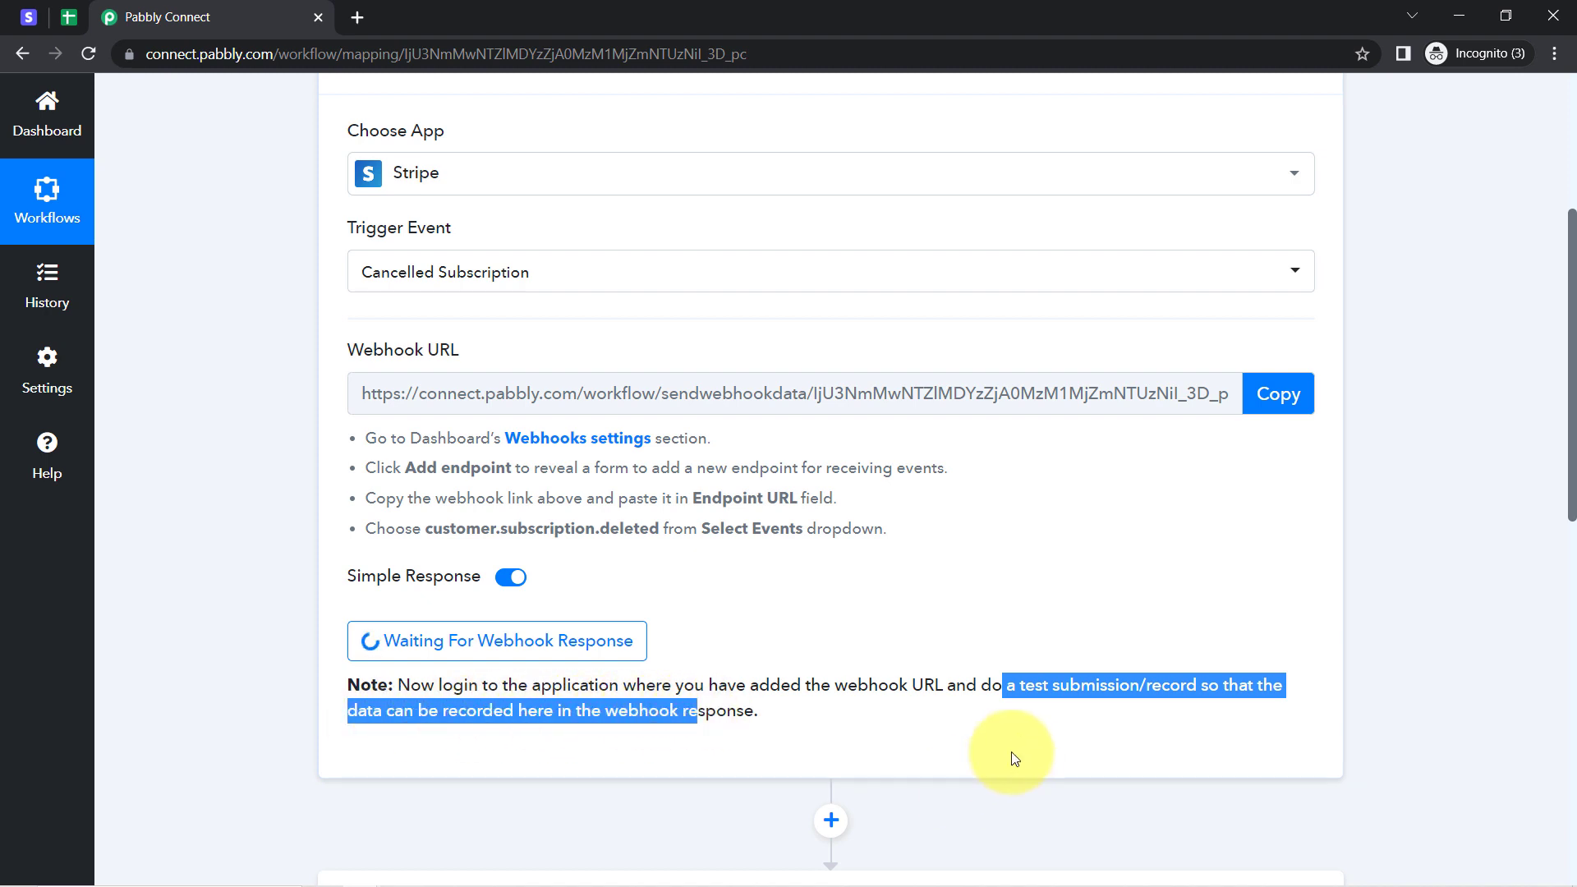
left_click(1040, 688)
left_click_drag(979, 687, 1206, 686)
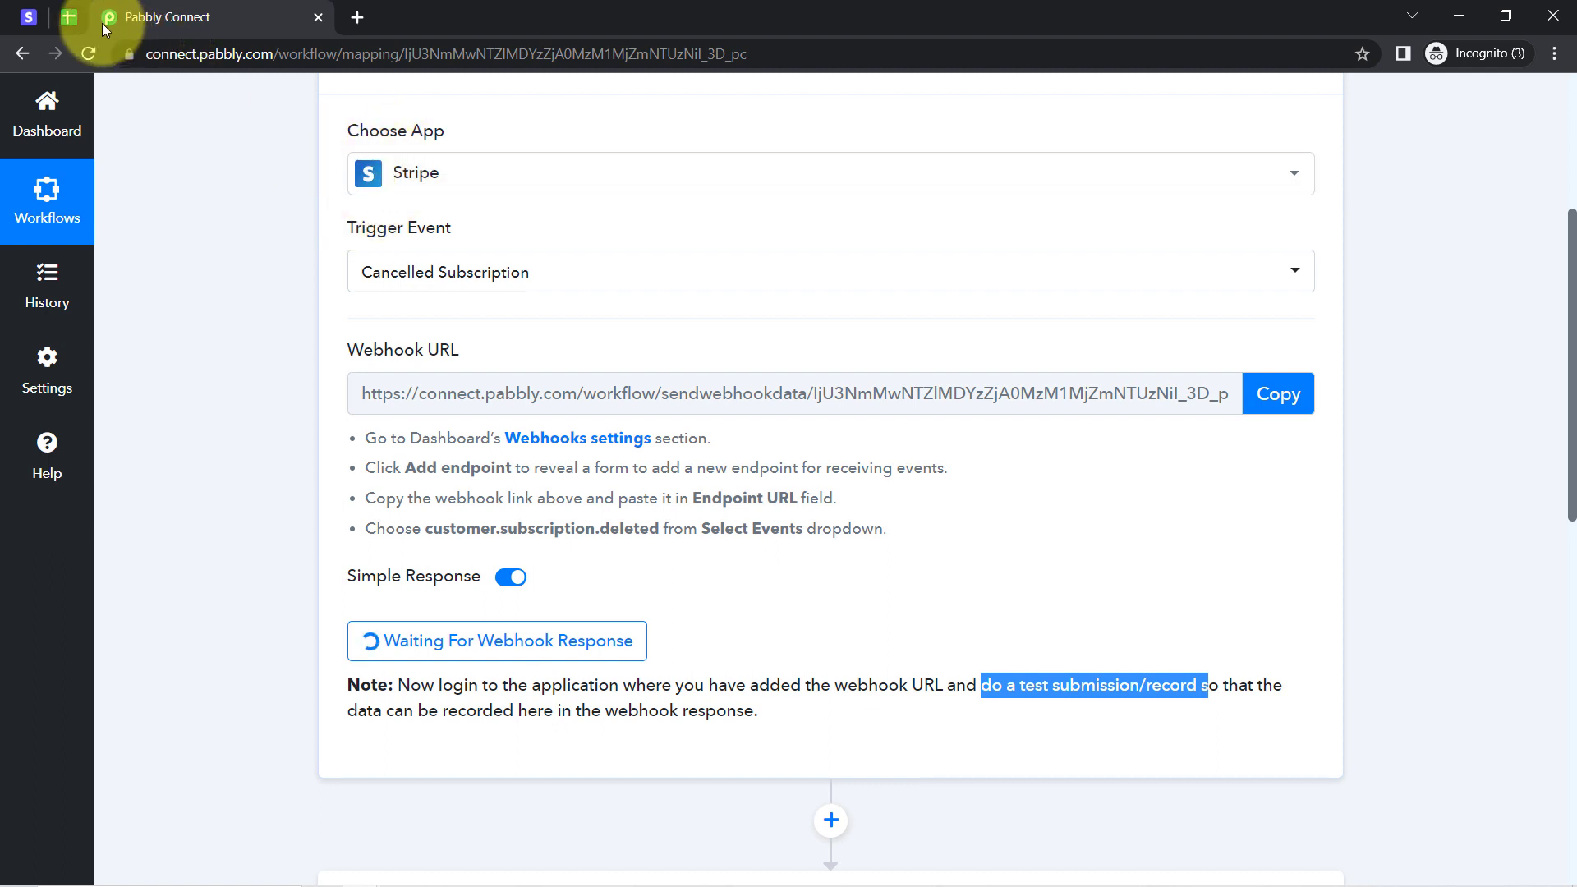
- In Stripe's Billing subscriptions, immediately cancel the PHP Course for Beginners (8 Weeks) subscription created on Feb 10
left_click(29, 17)
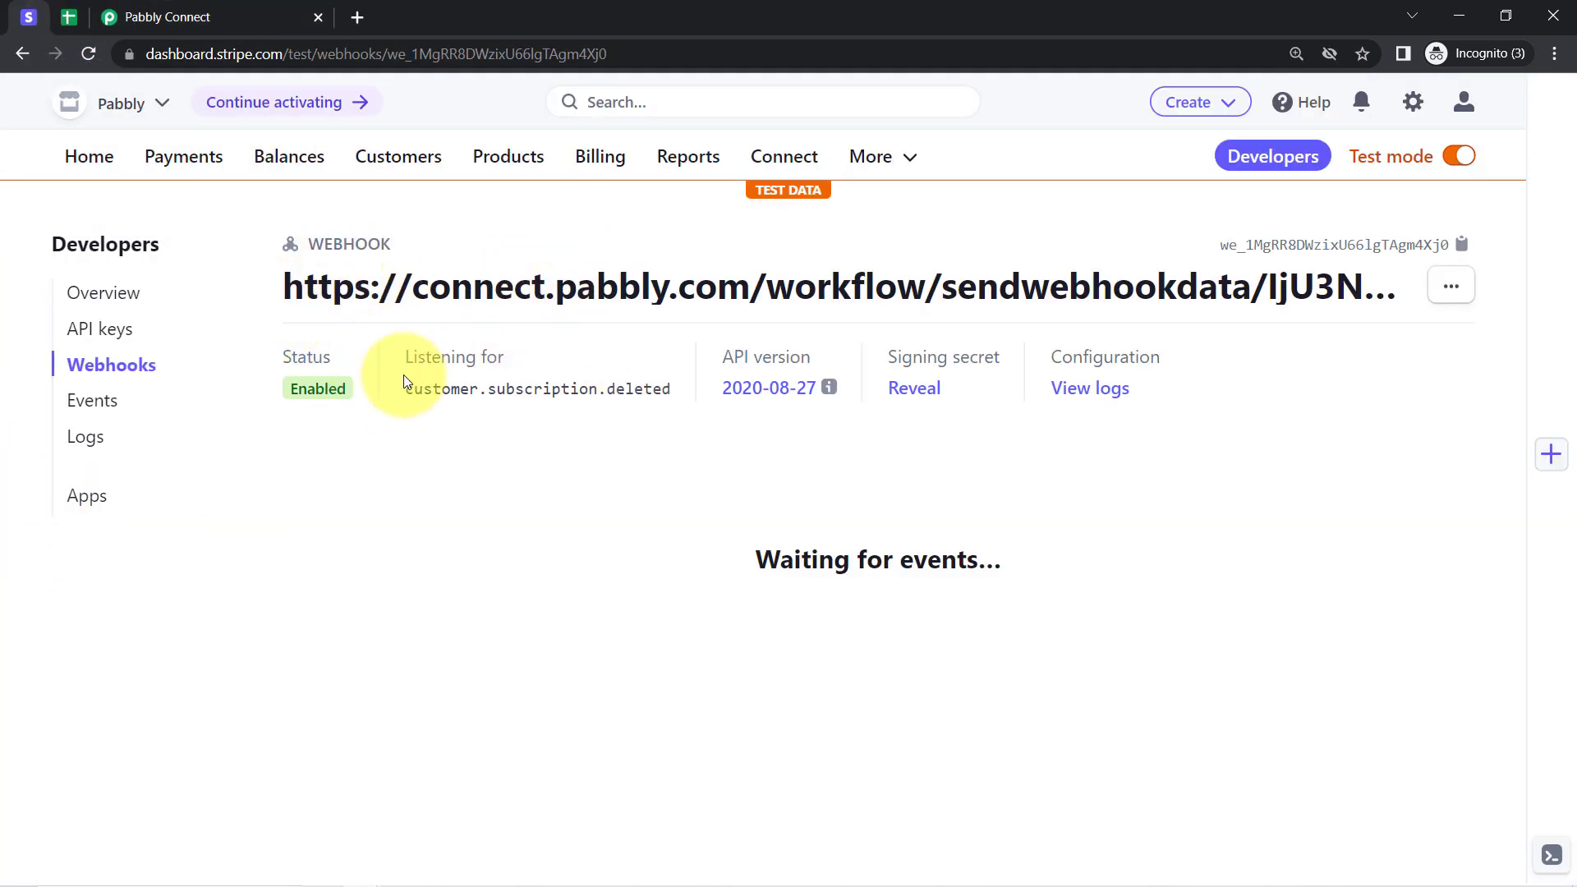
left_click(597, 164)
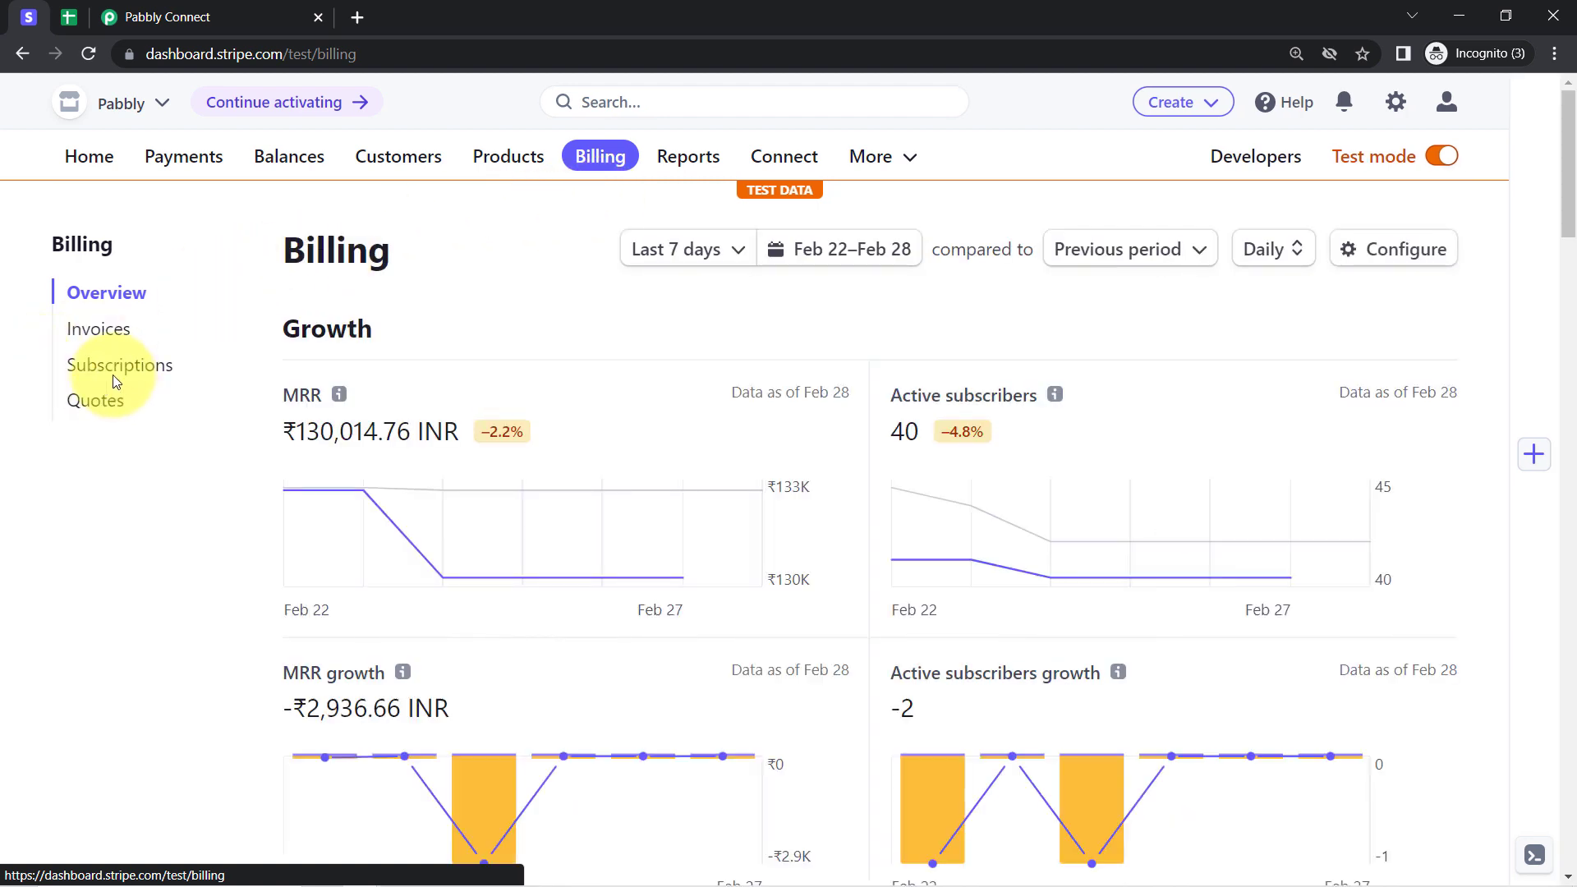
left_click(150, 369)
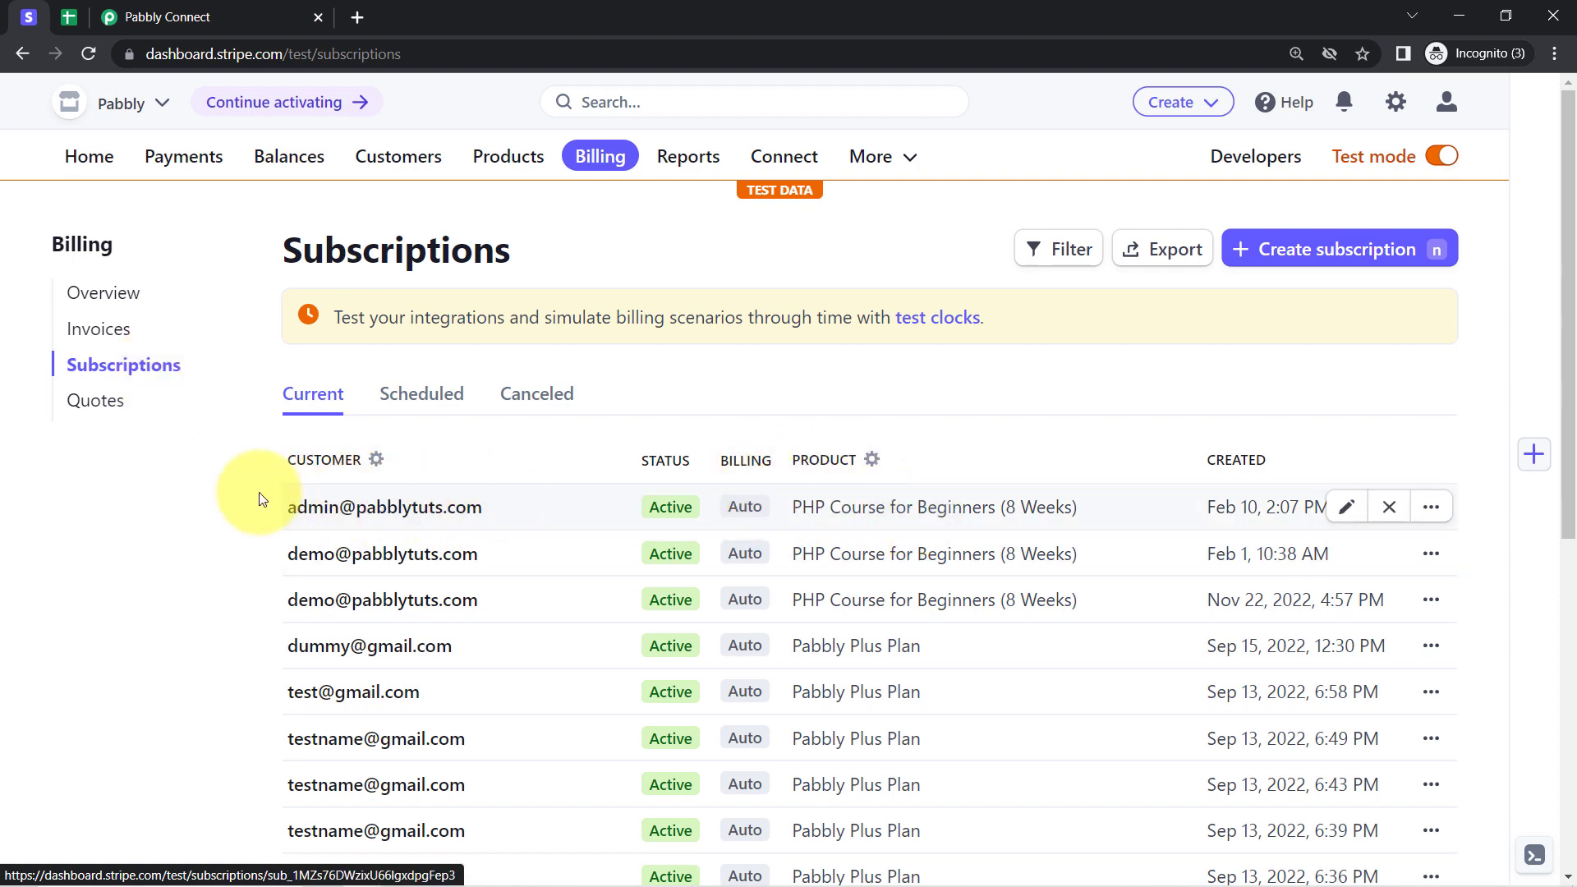
left_click_drag(271, 517, 412, 510)
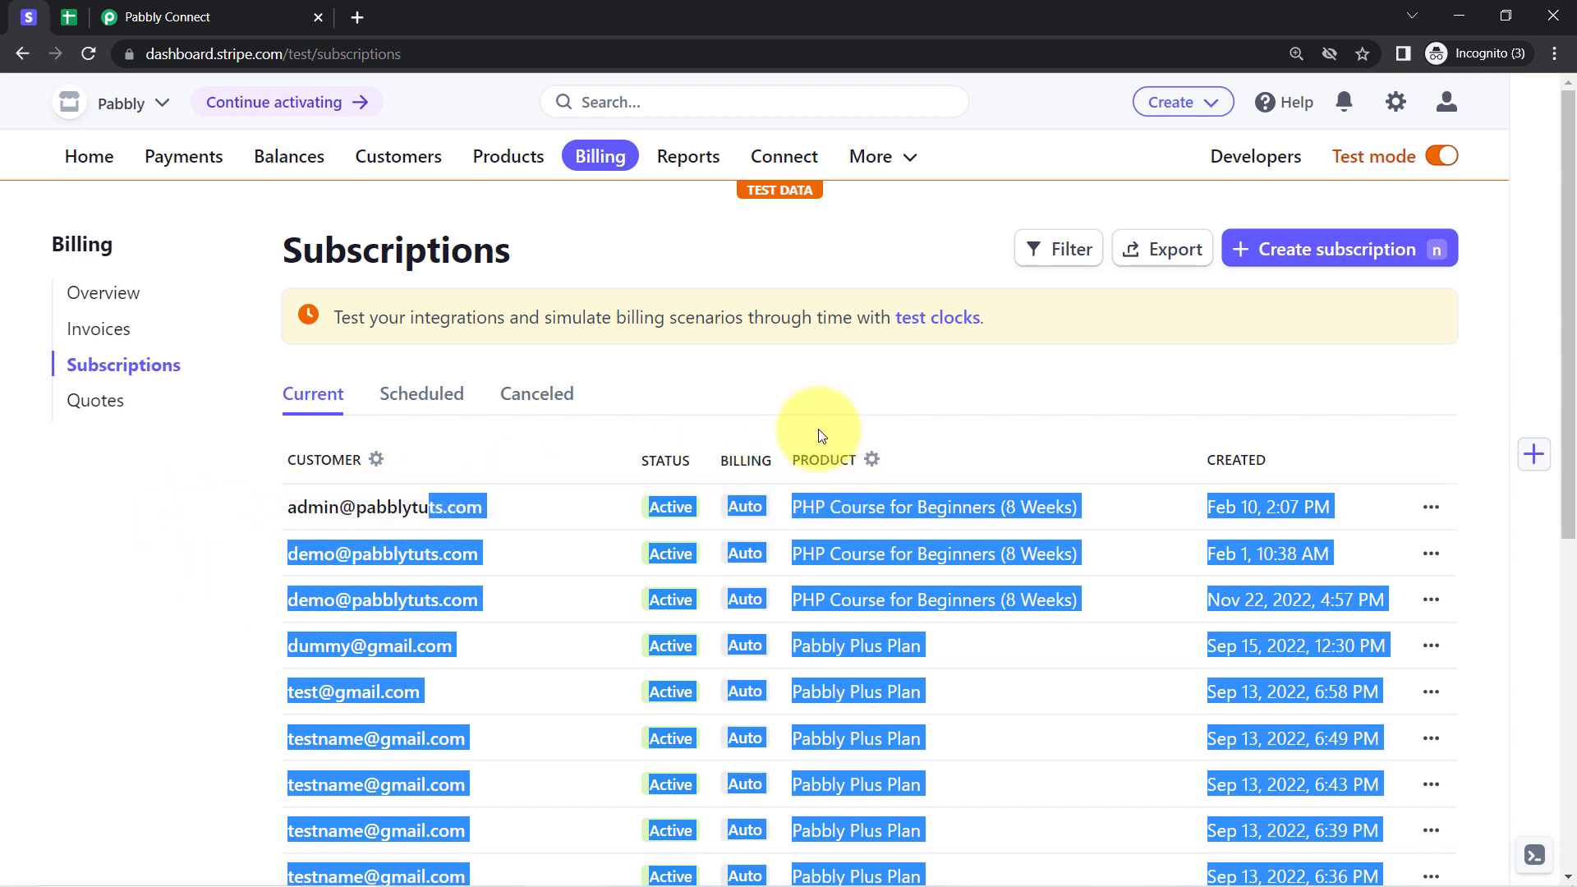
left_click(846, 511)
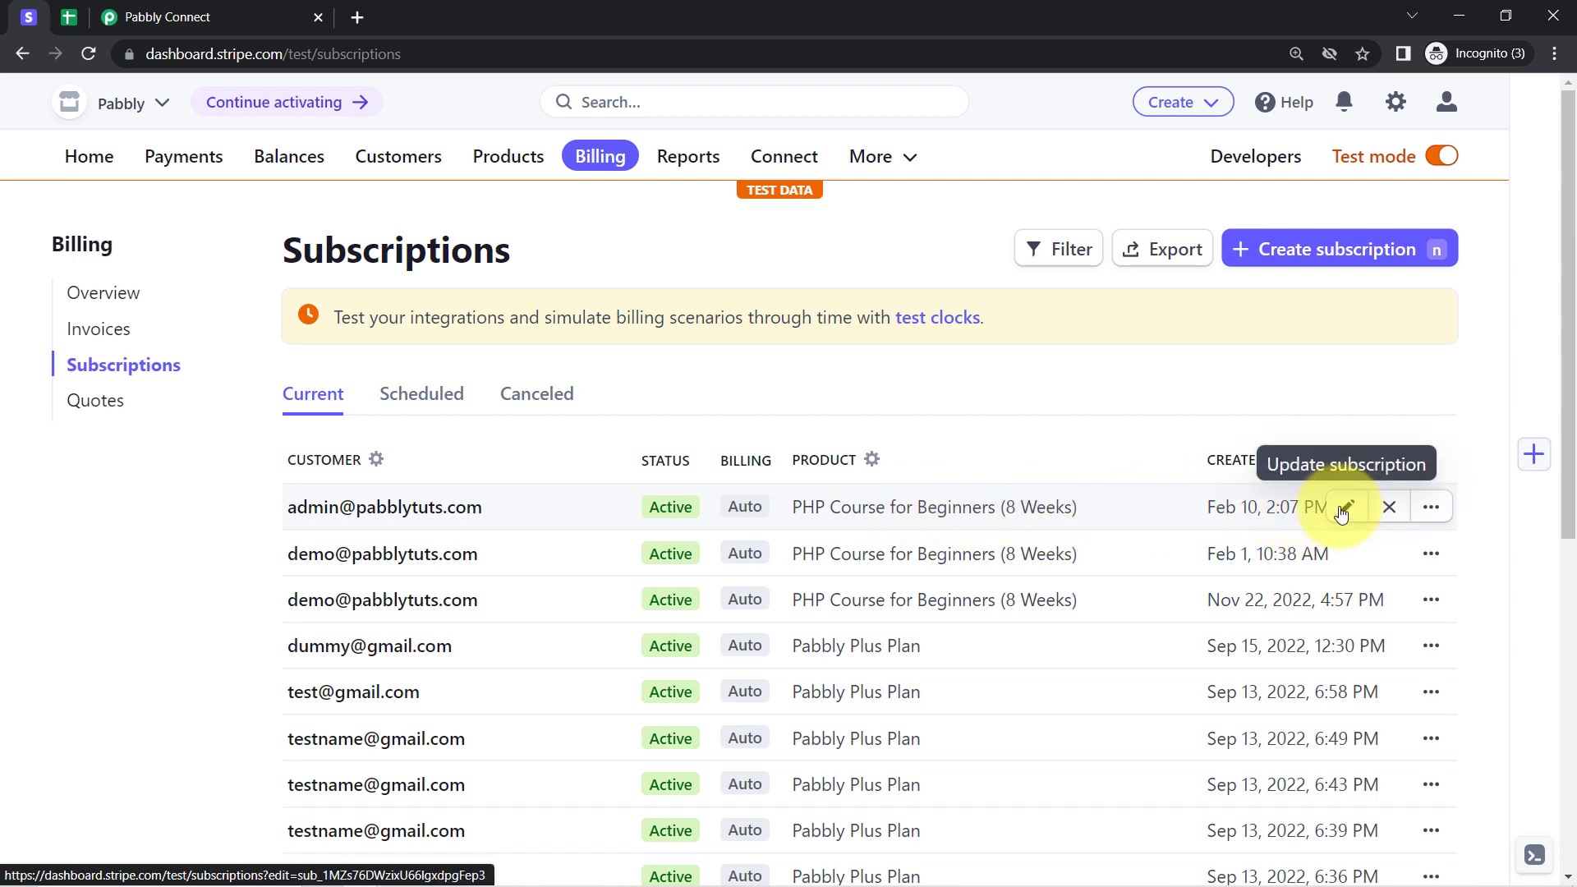
left_click(1387, 508)
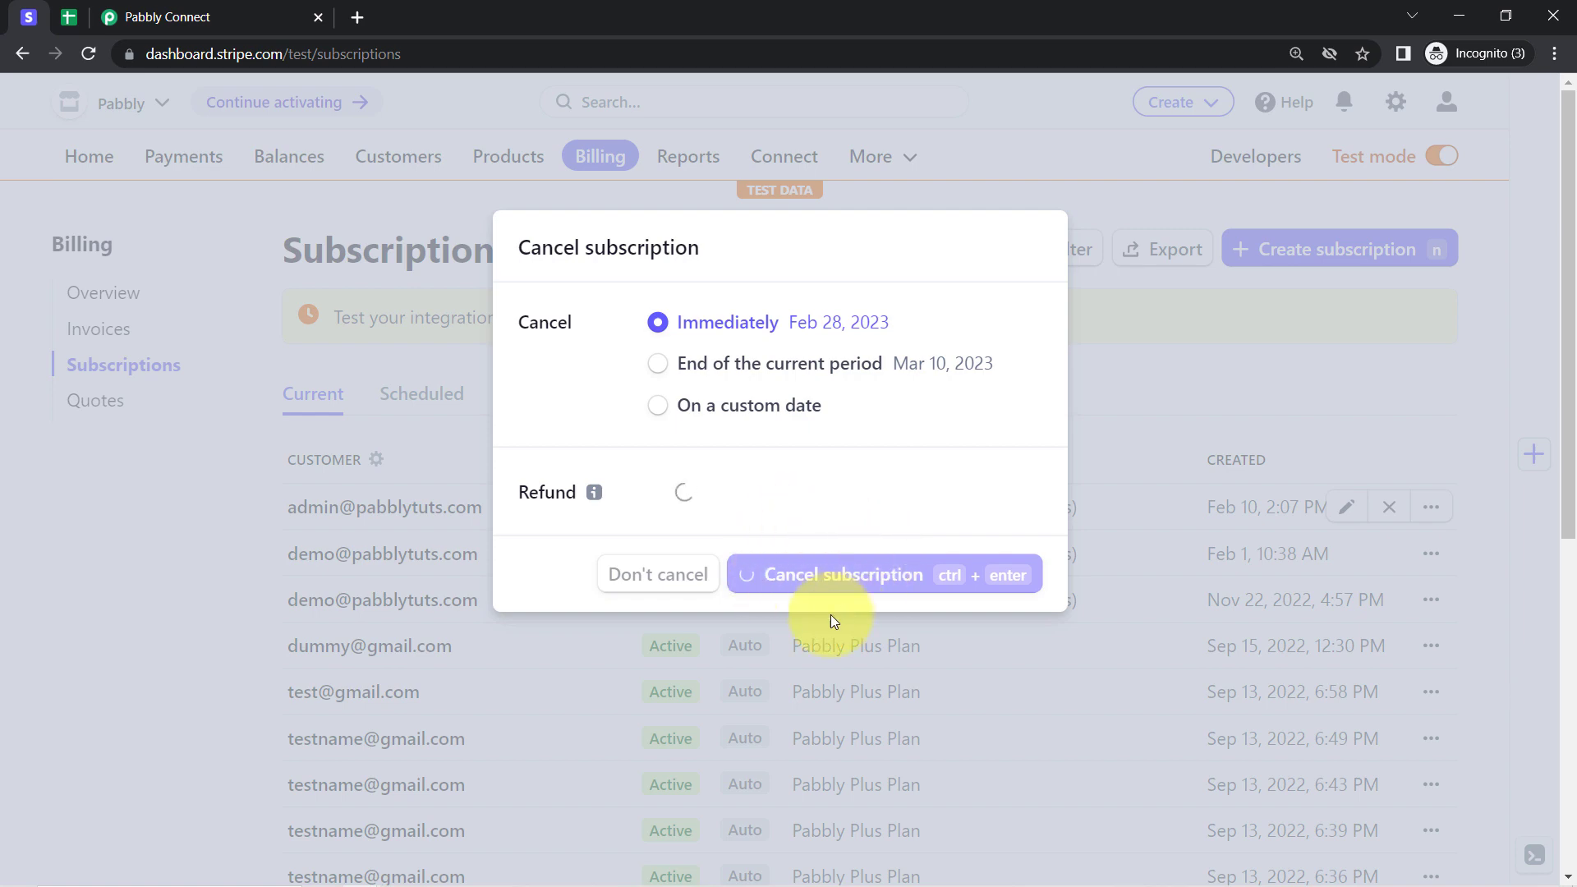
left_click(848, 580)
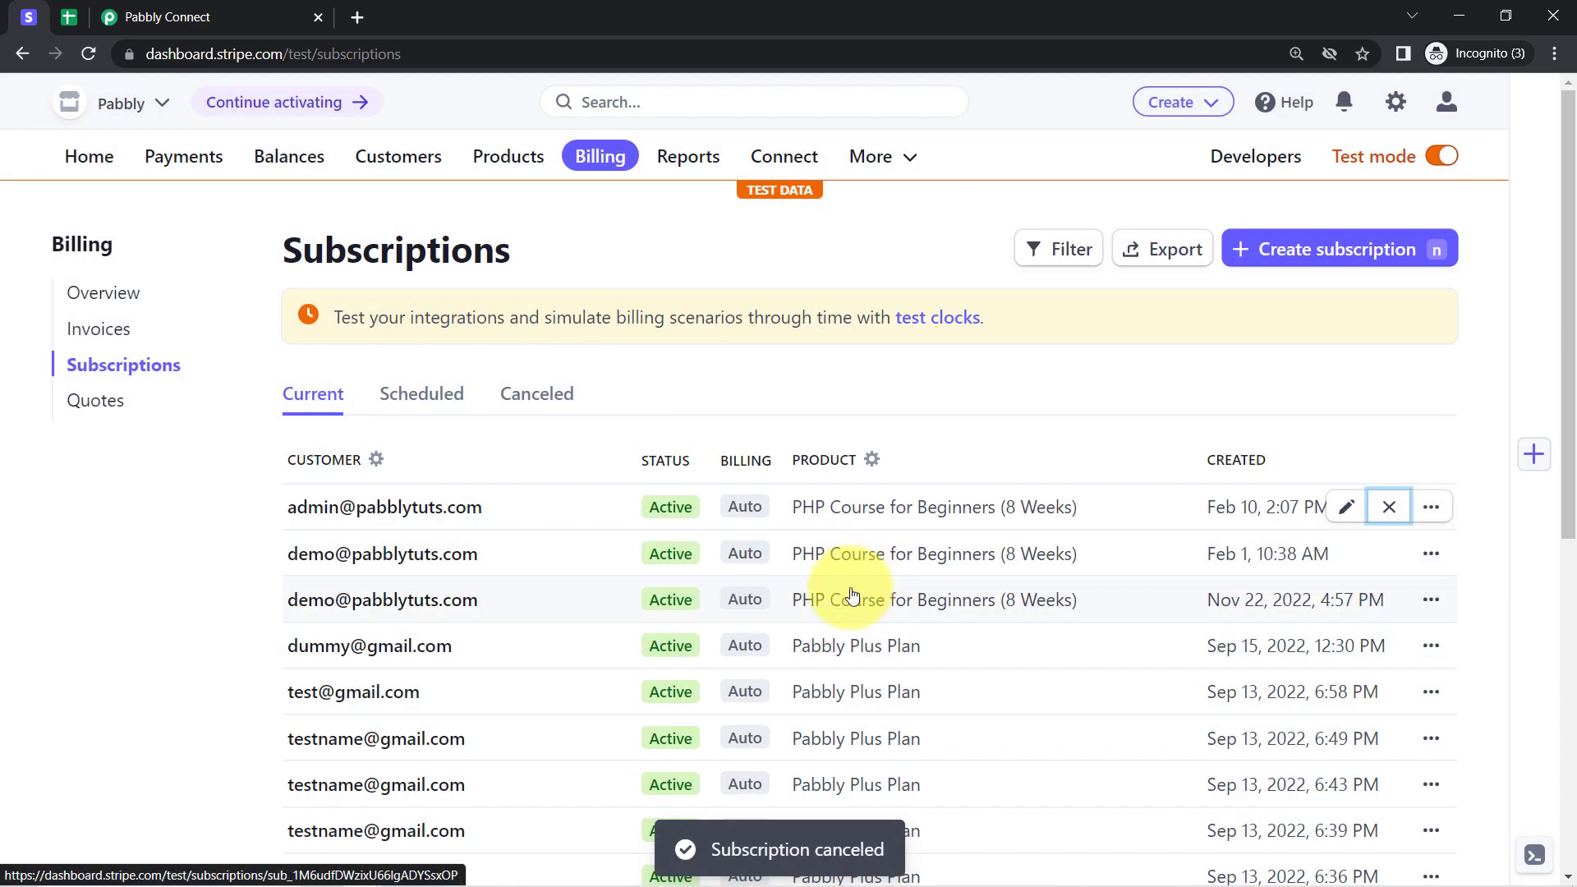
- Switch to Pabbly Connect and examine the event type, product name and amount in the received webhook response
left_click(152, 17)
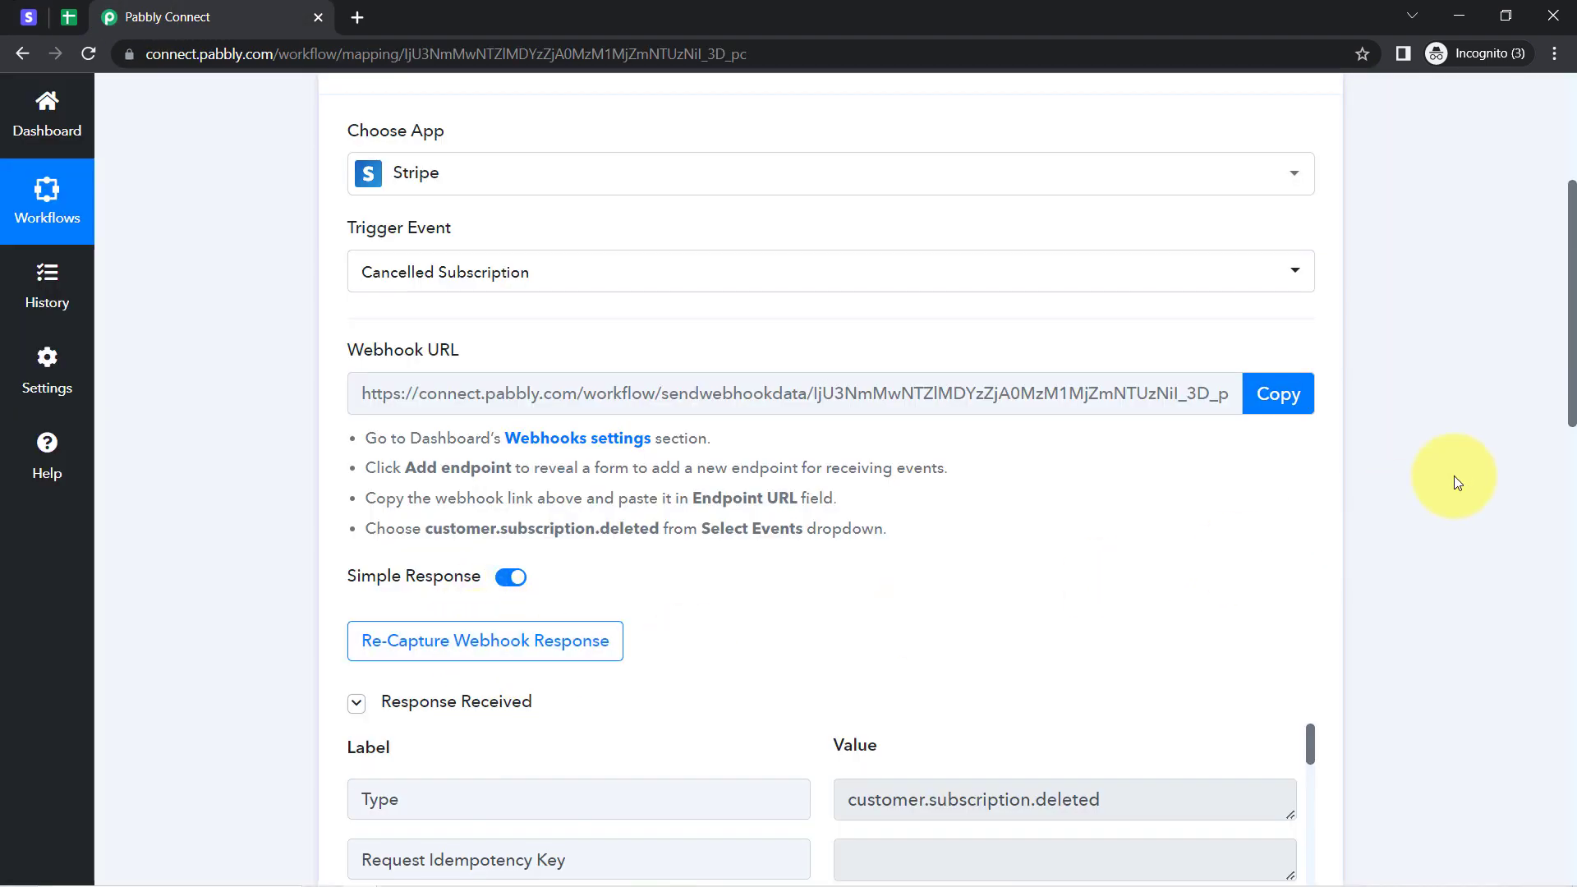
left_click_drag(1572, 386, 1560, 516)
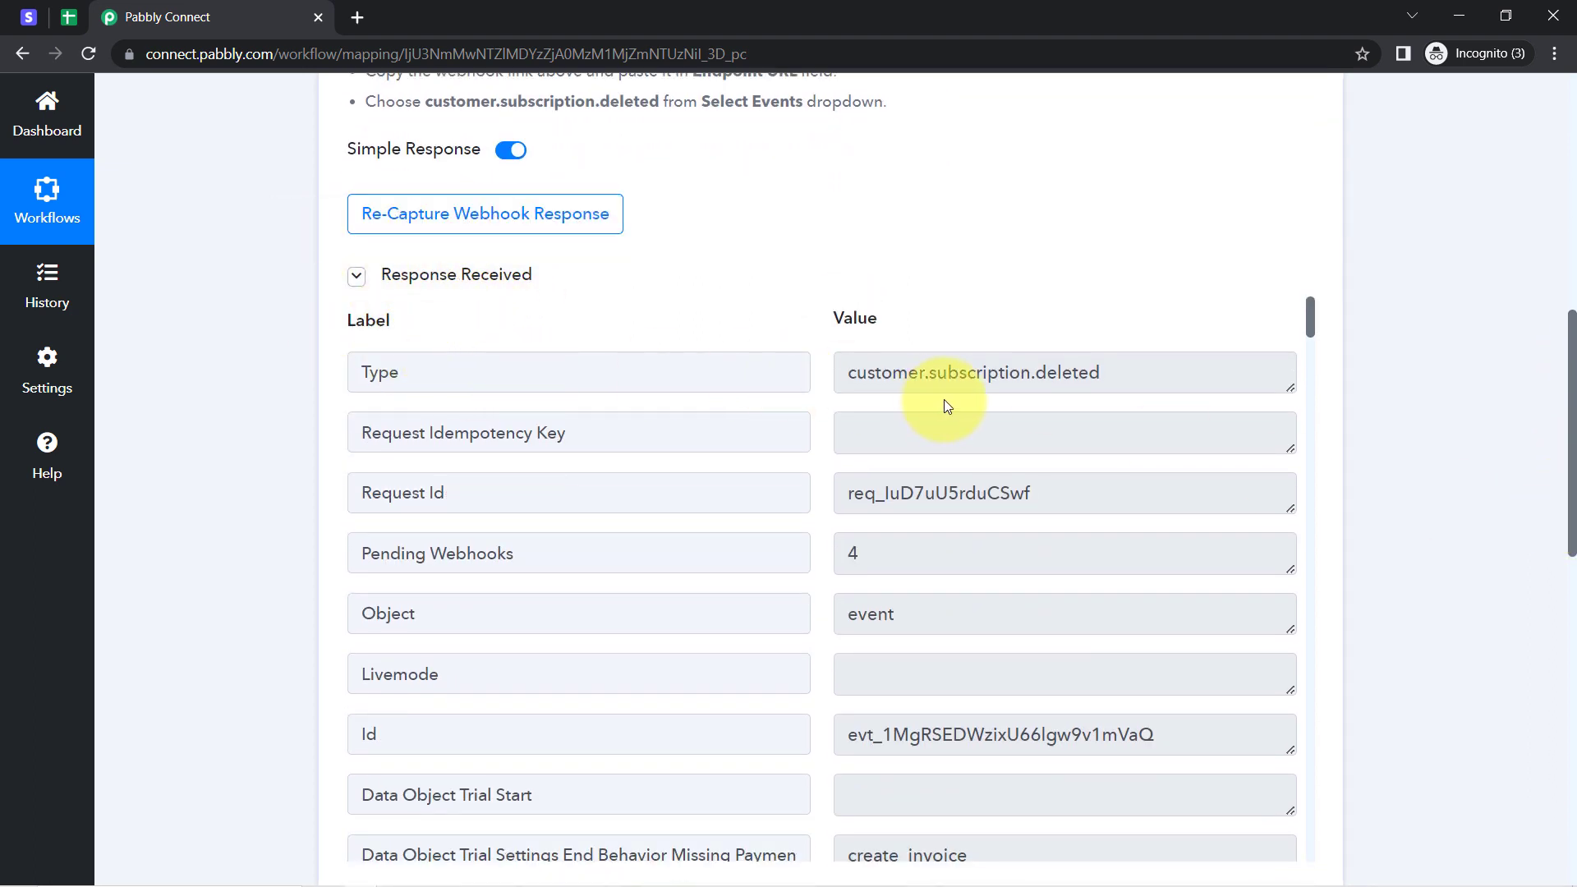
left_click_drag(887, 377, 1073, 371)
left_click(1080, 371)
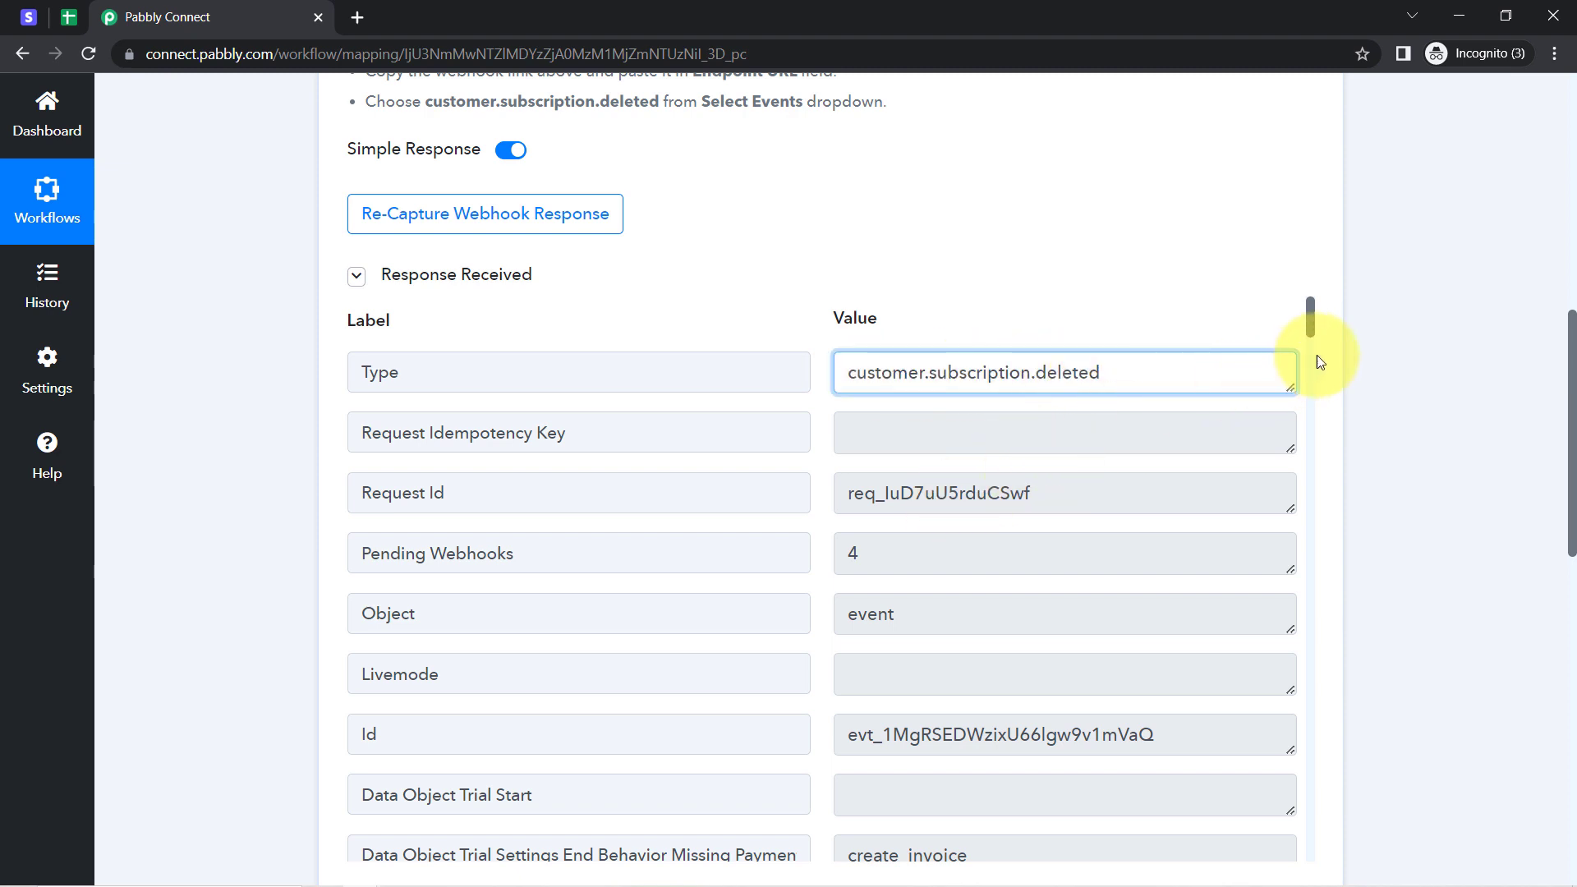
left_click_drag(1309, 328, 1314, 507)
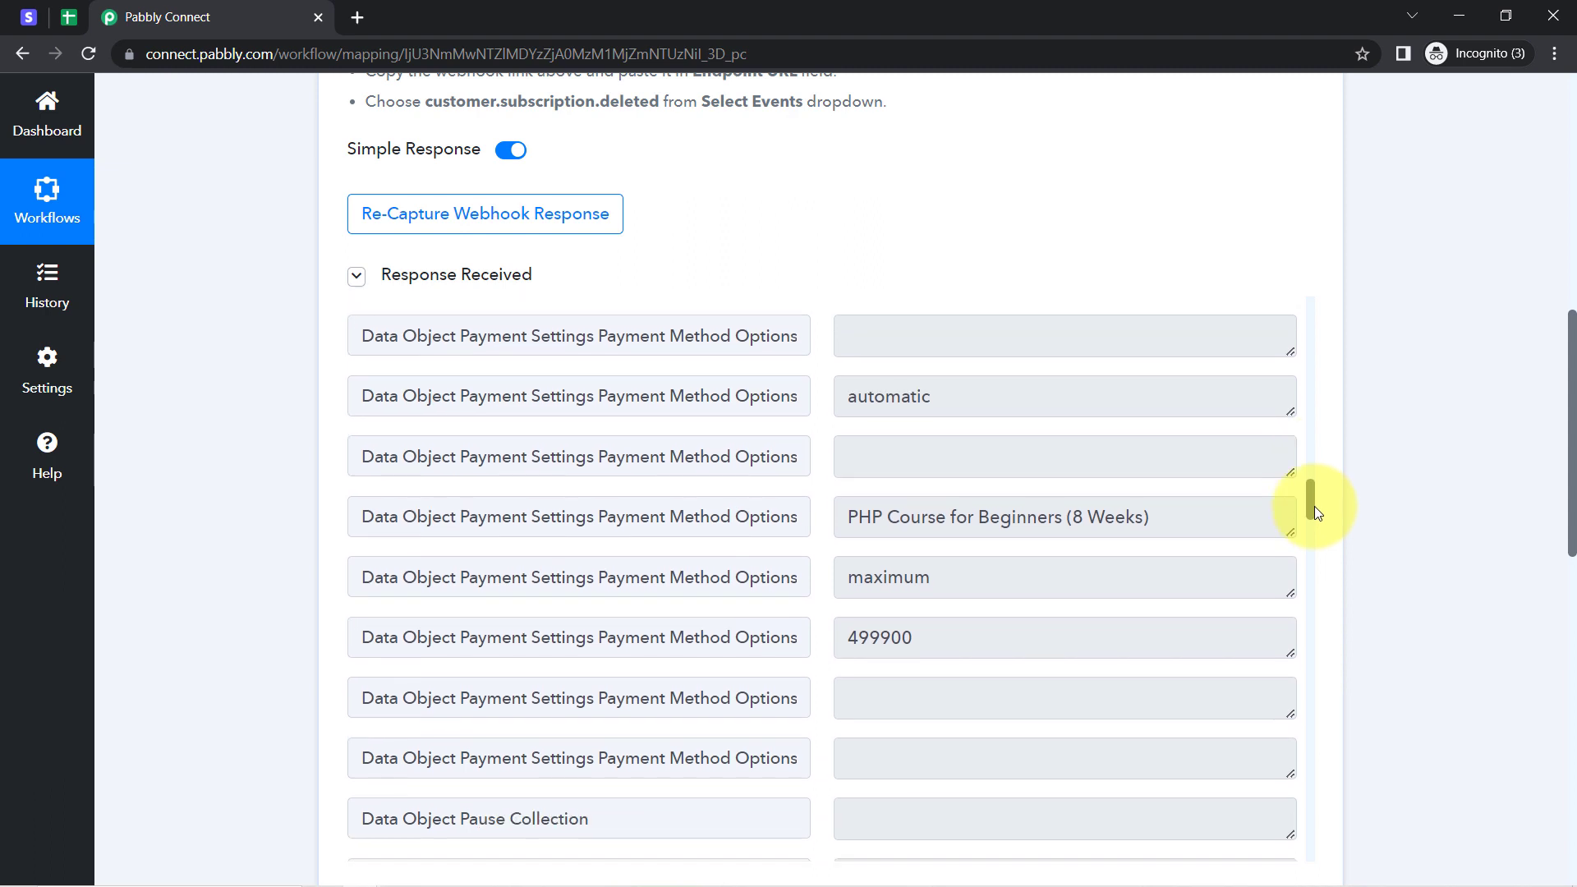
left_click_drag(860, 524, 1077, 524)
triple_click(1077, 525)
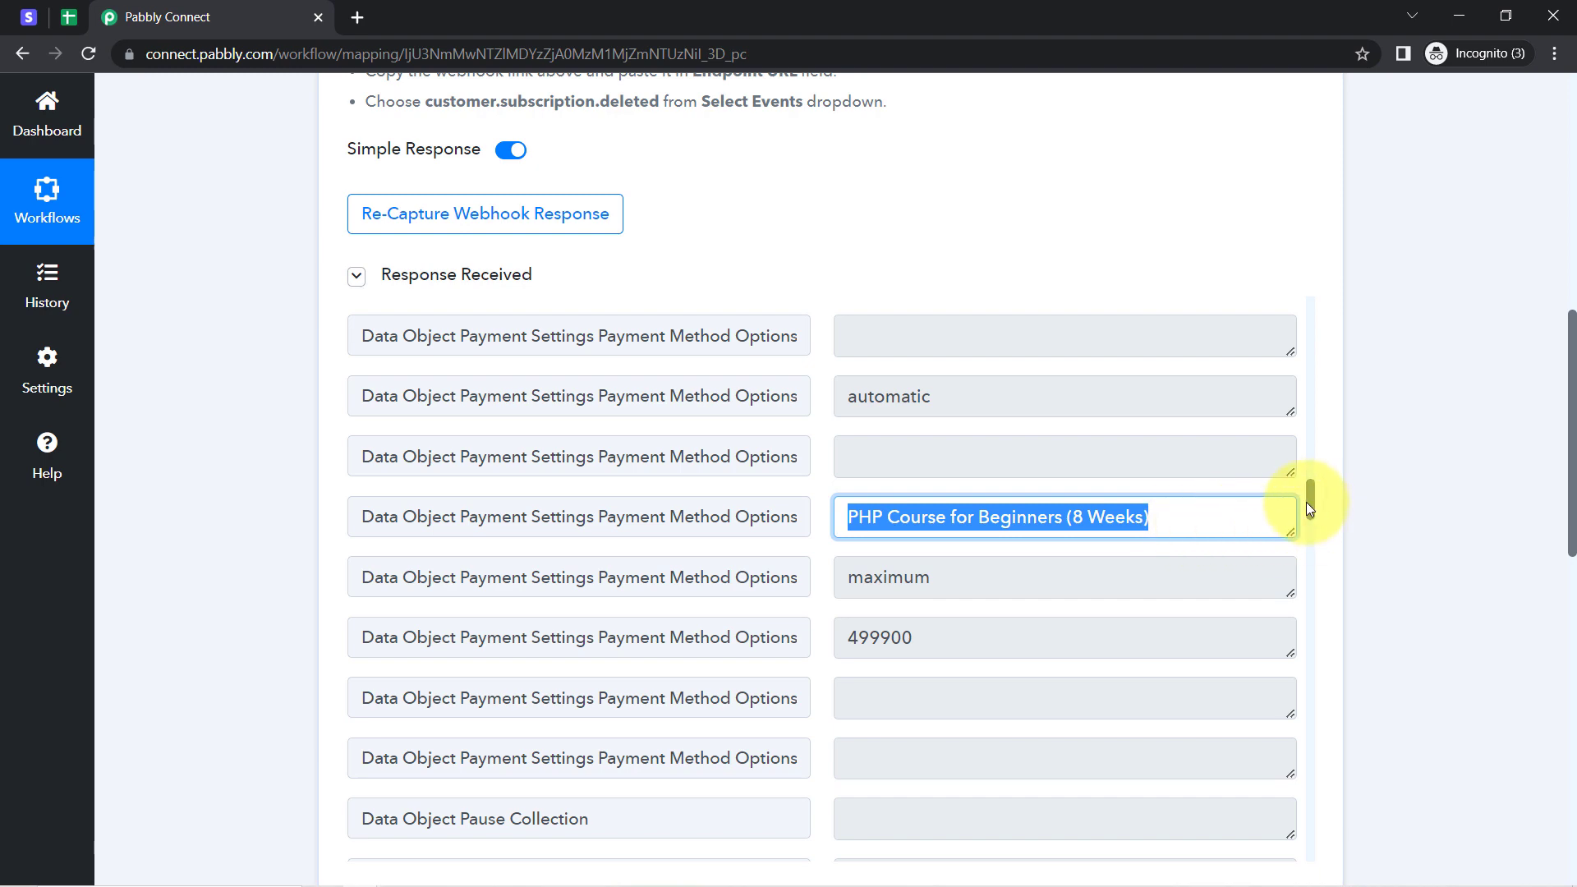
left_click_drag(1307, 501, 1309, 512)
left_click_drag(924, 525, 821, 529)
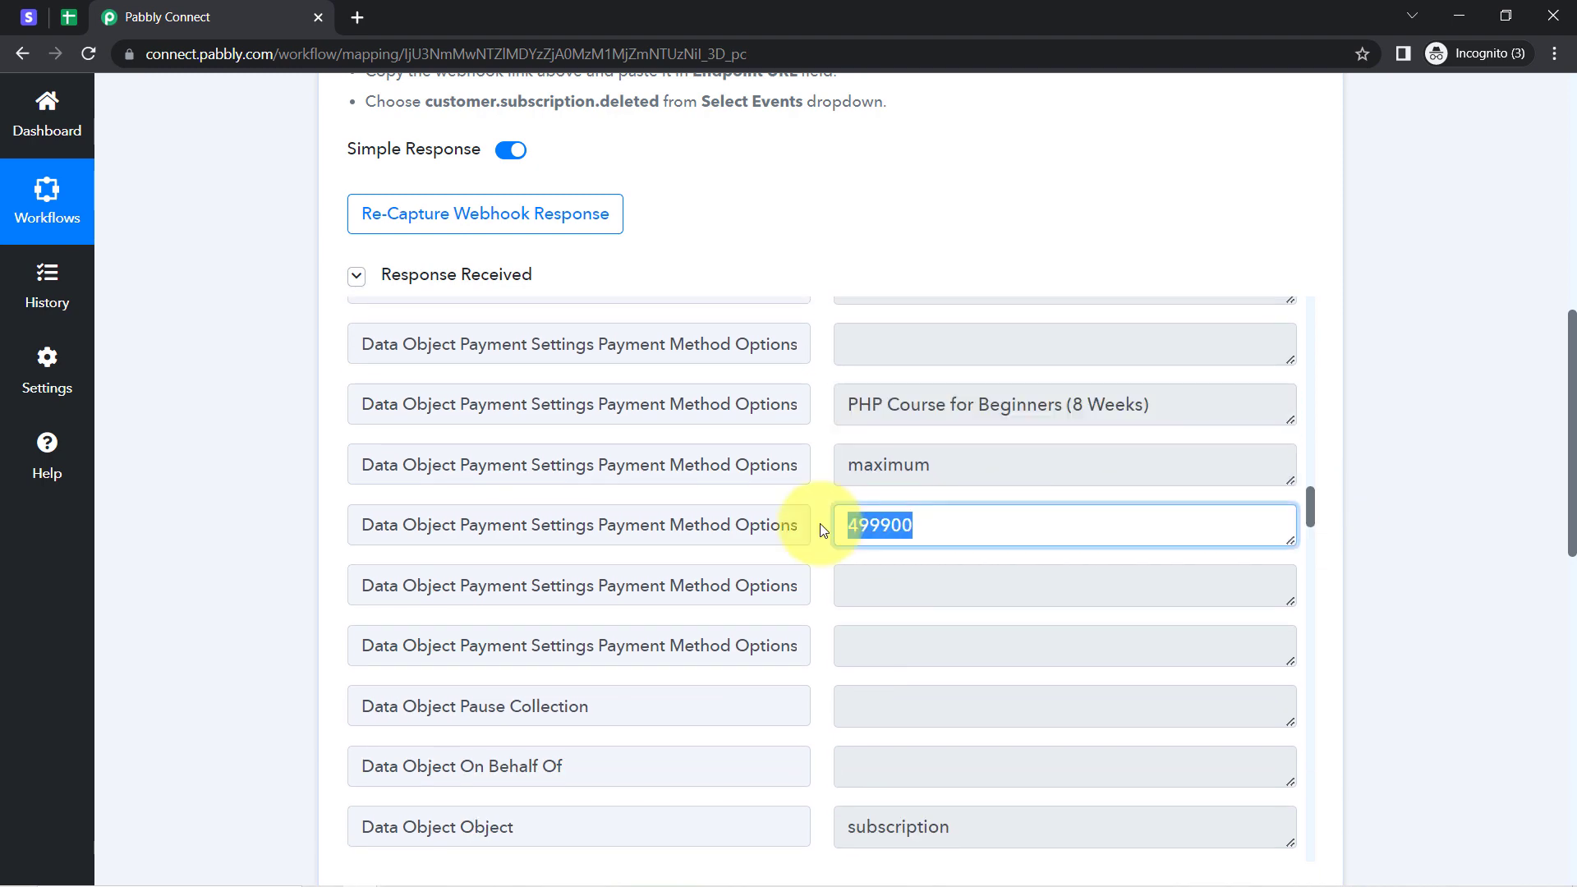
- Return to Stripe and open the details of the cancelled PHP Course for Beginners (8 Weeks) subscription
left_click(27, 16)
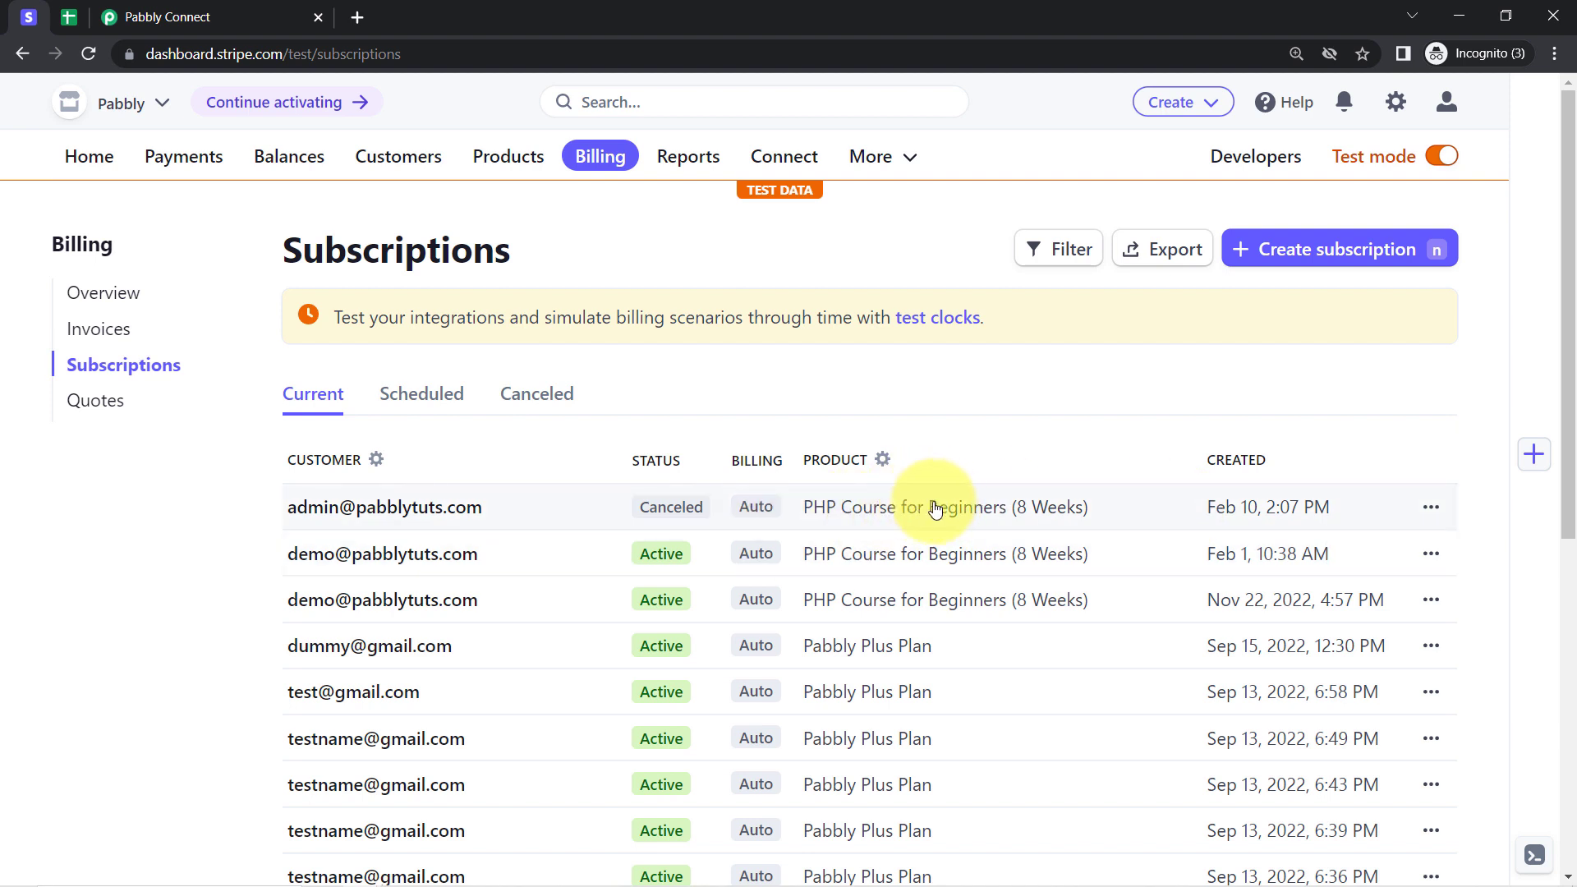
left_click(1431, 507)
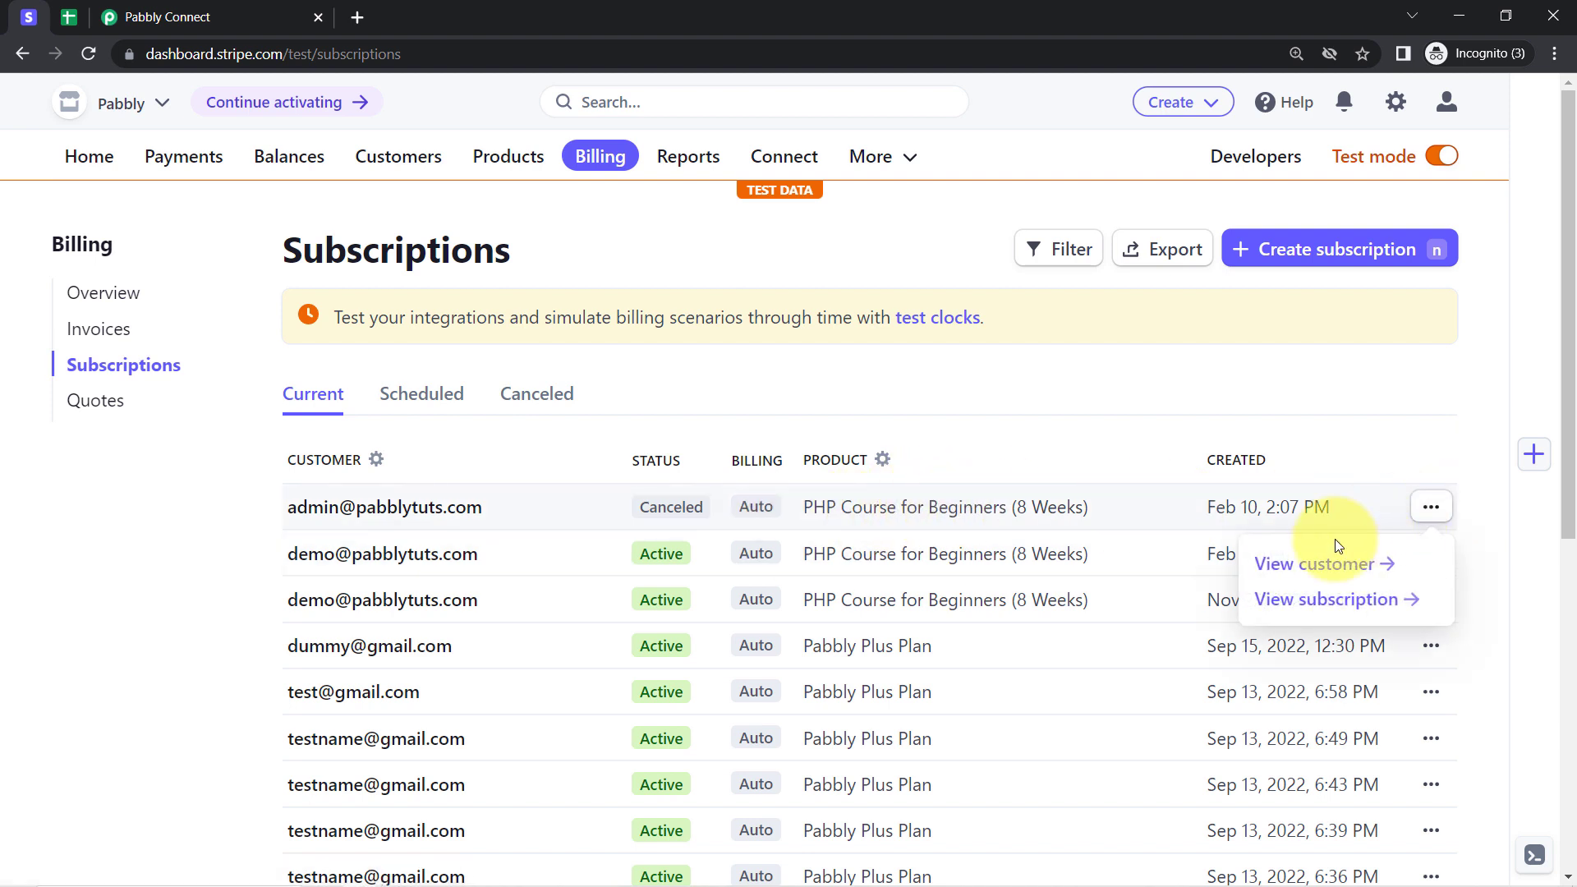
left_click(1306, 599)
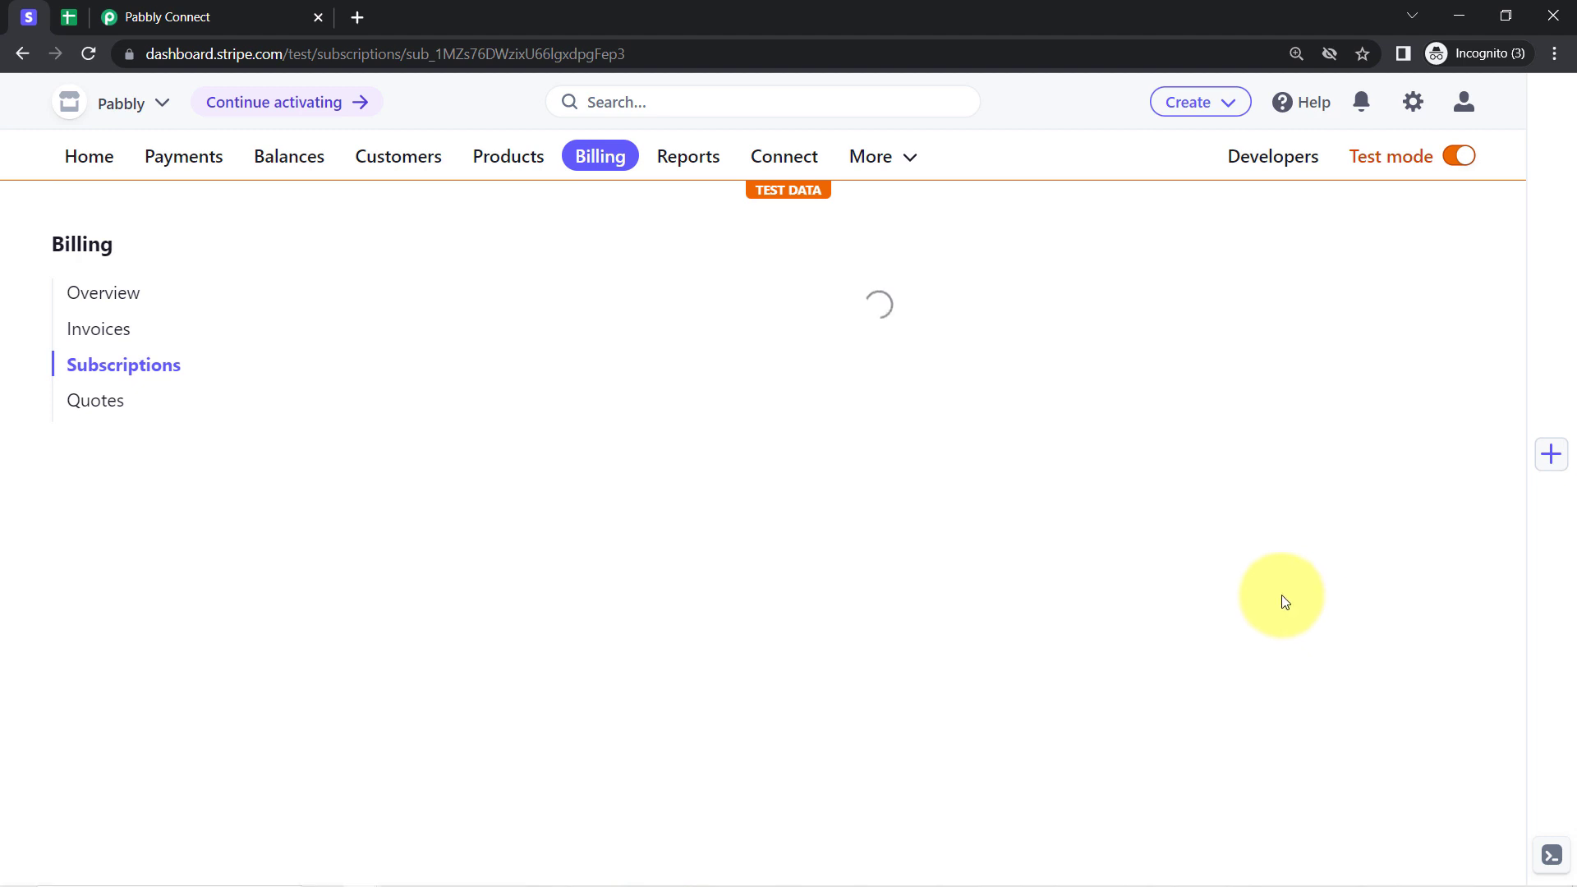
- Check the cancelled subscription's price in Stripe, and examine the amount and customer ID in Pabbly Connect's webhook response
scroll(1285, 602, "down", 10)
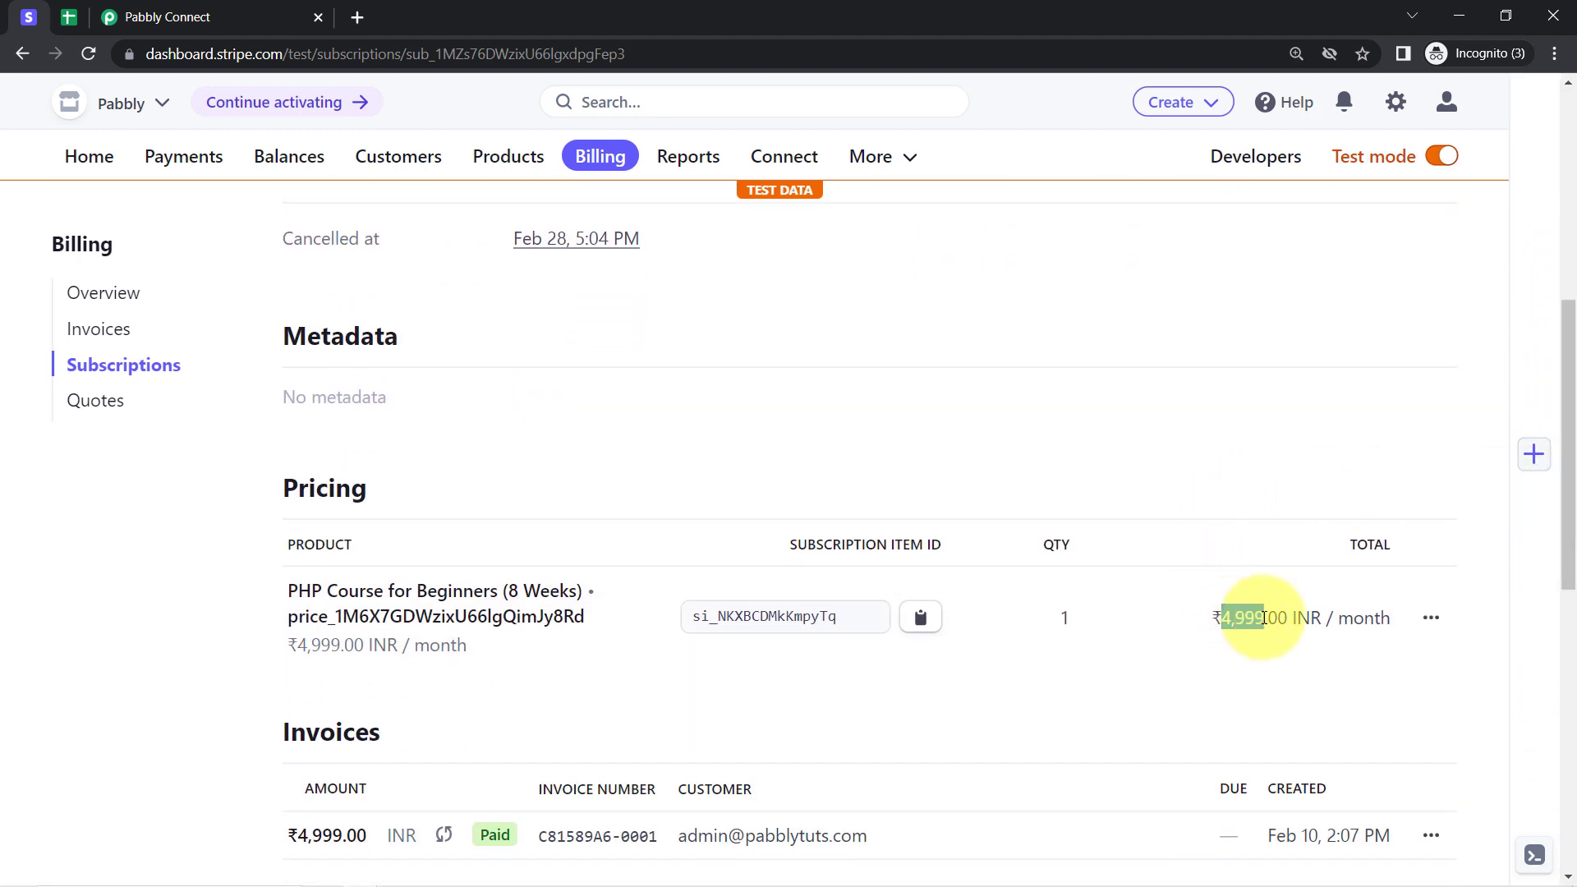
left_click(164, 17)
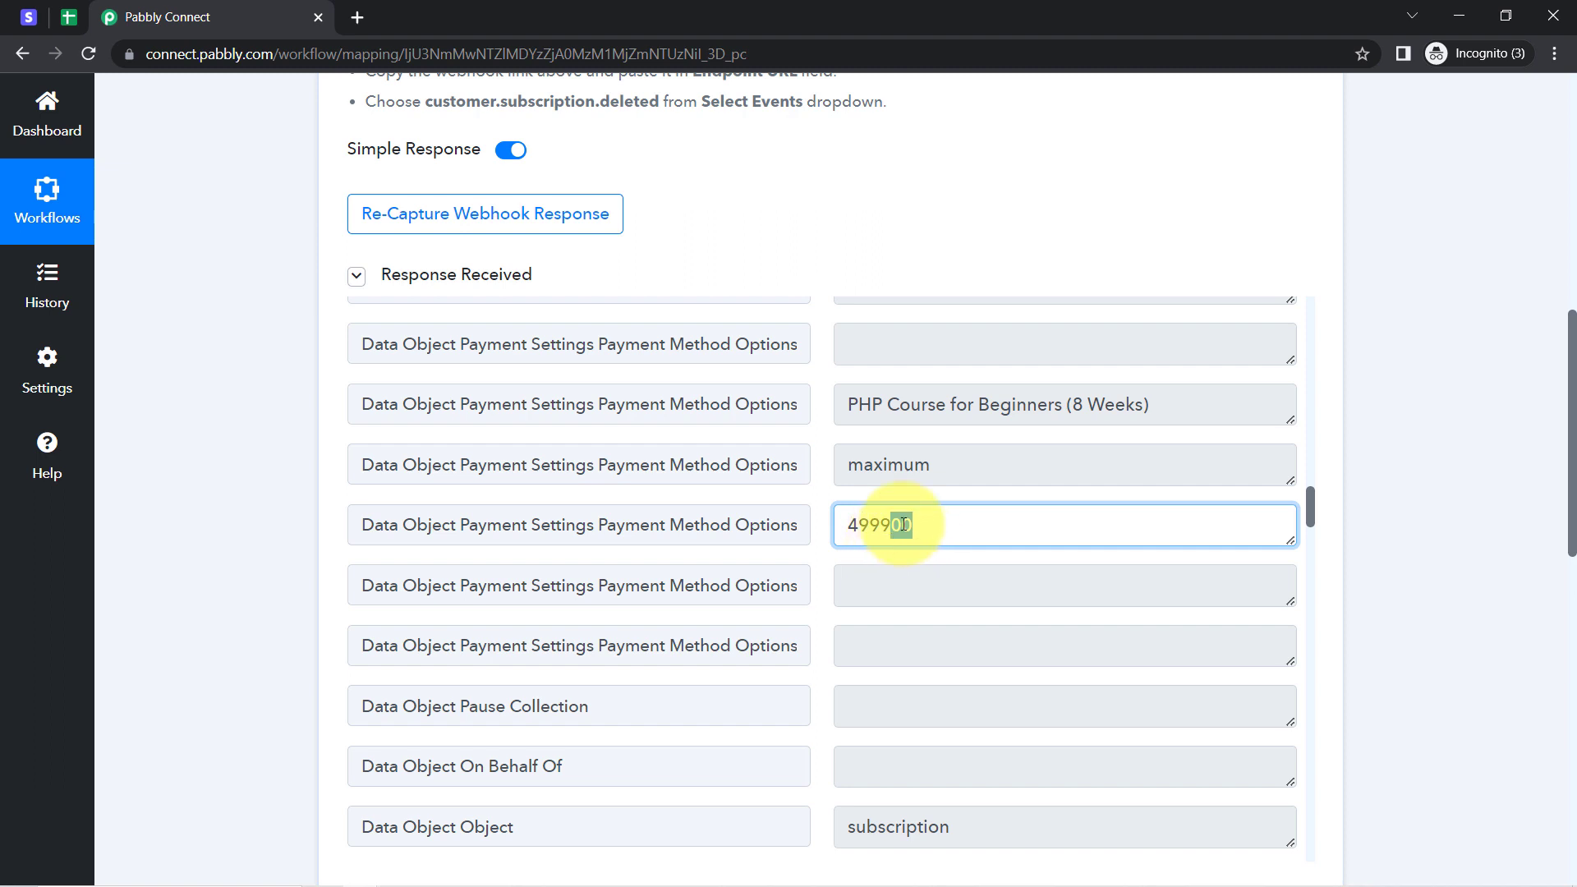
scroll(1570, 429, "down", 3)
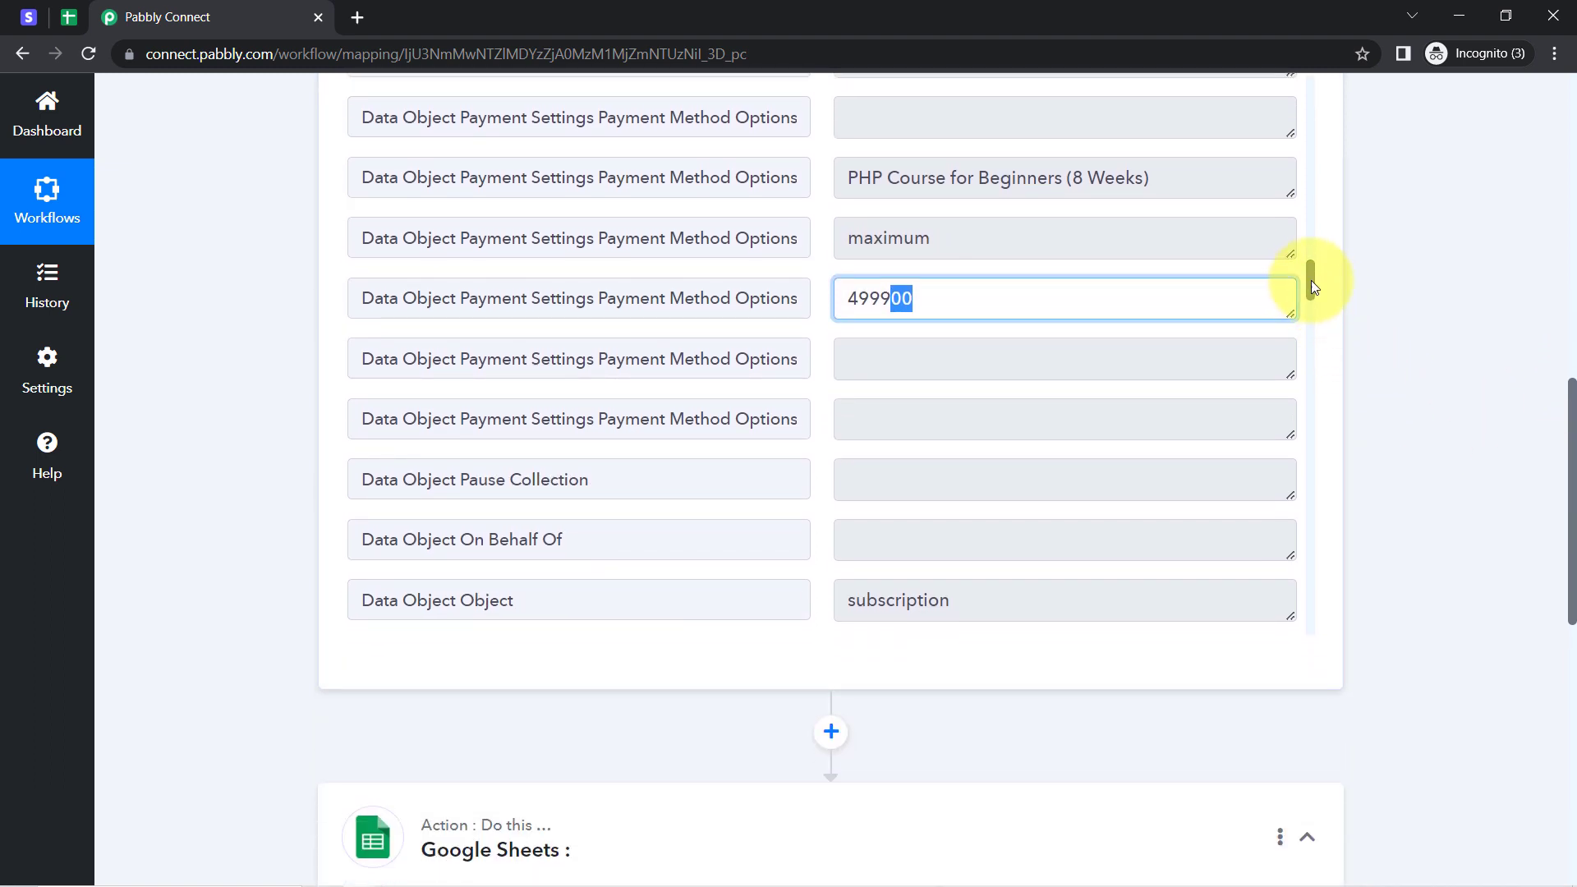
left_click_drag(1308, 284, 1298, 560)
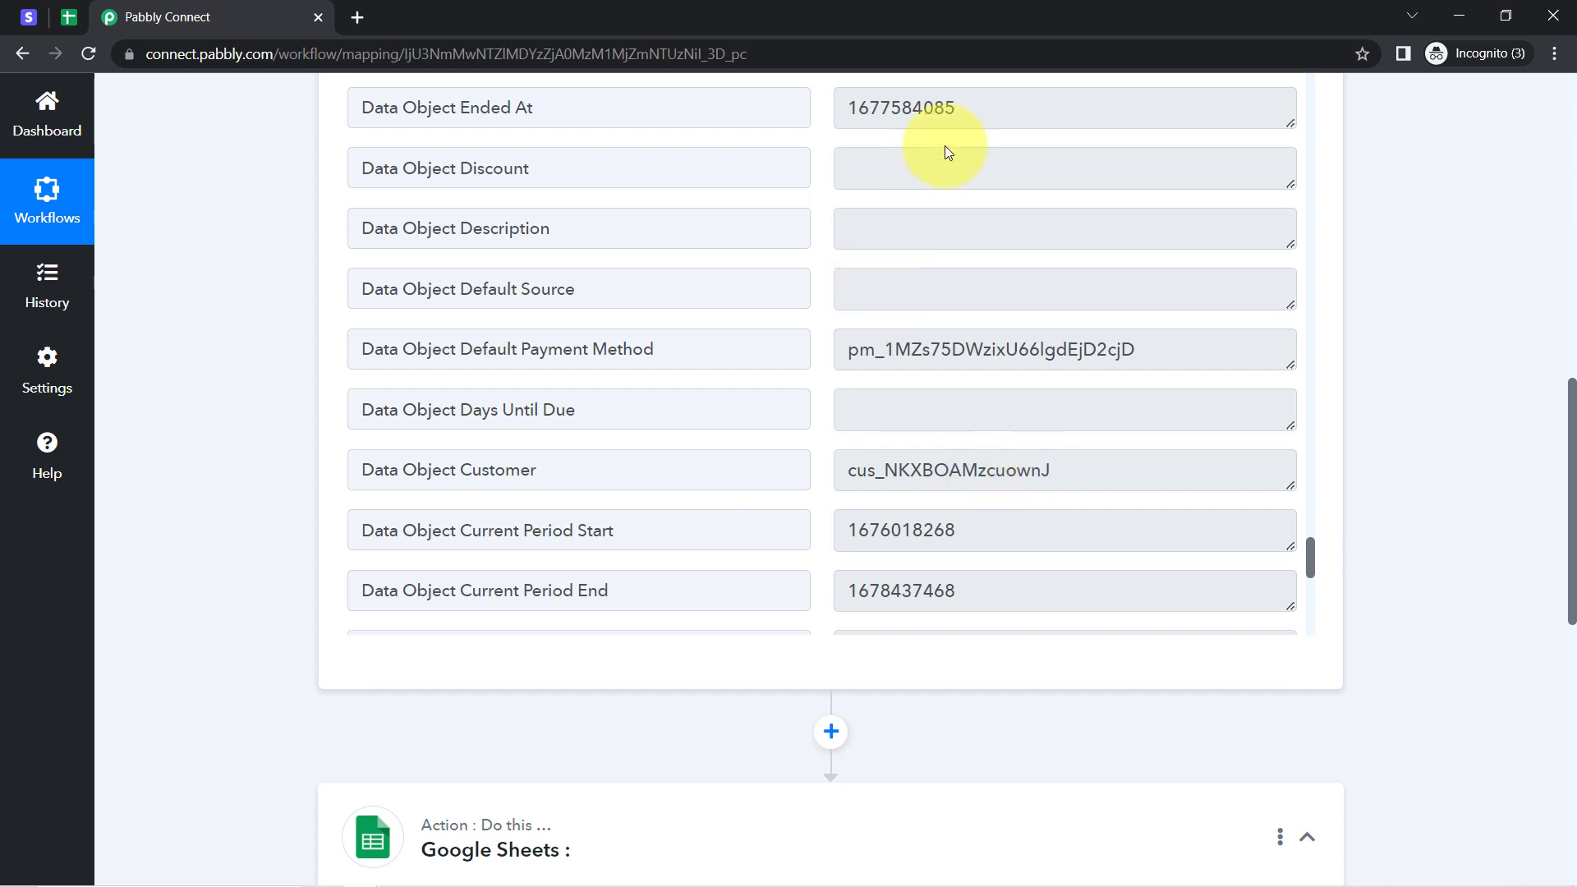
double_click(426, 472)
left_click_drag(961, 470, 871, 470)
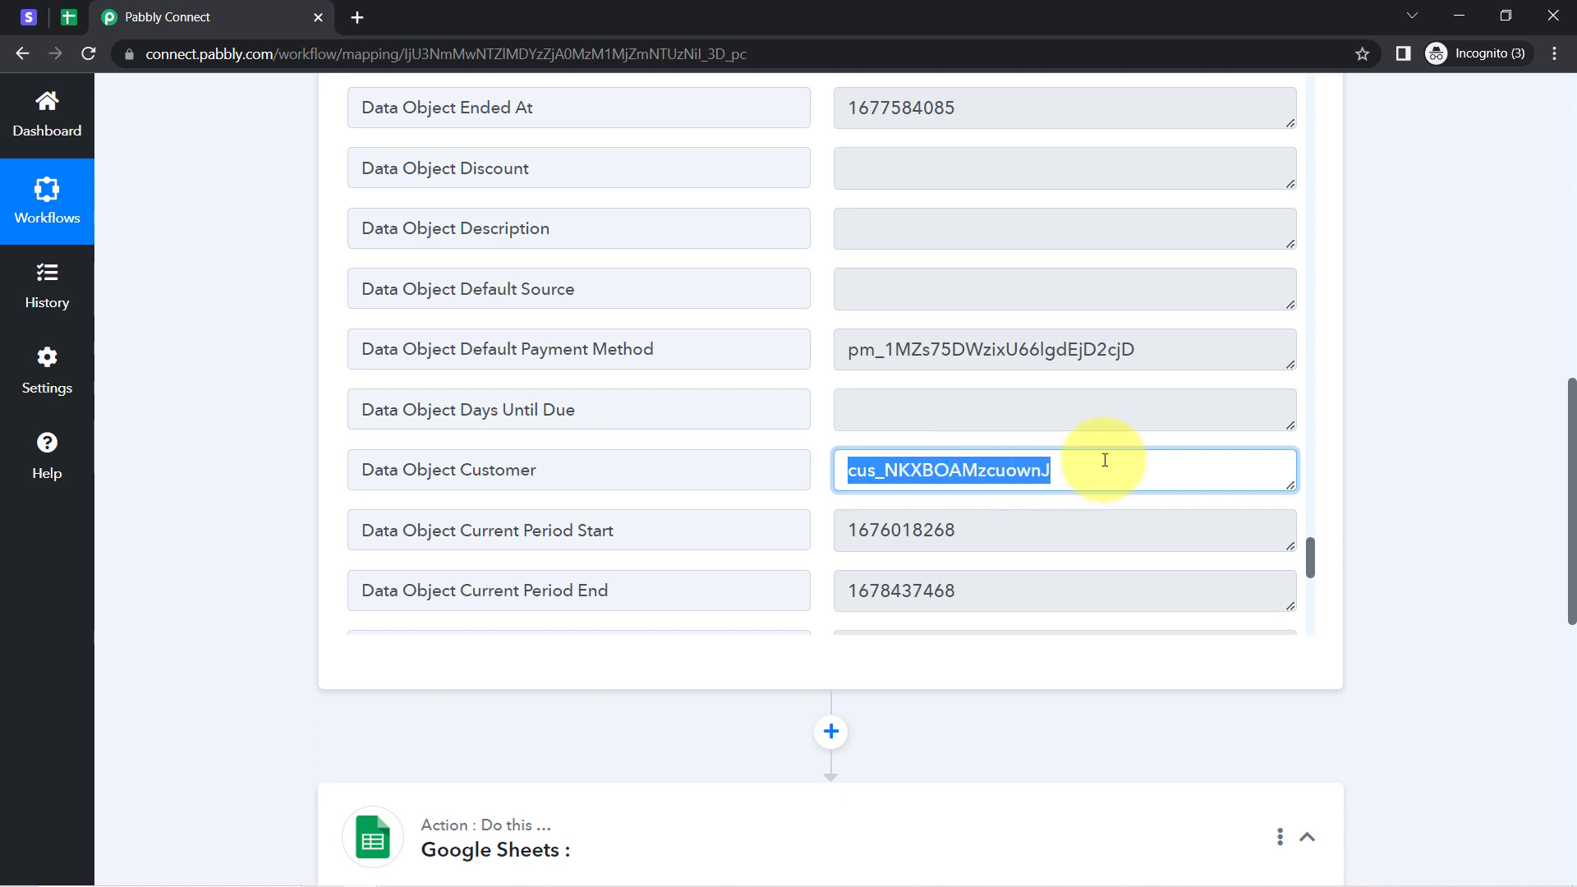
- Add a Stripe action between the trigger and the Google Sheets action, with Retrieve a Customer by ID as its event
left_click_drag(1570, 451, 1570, 591)
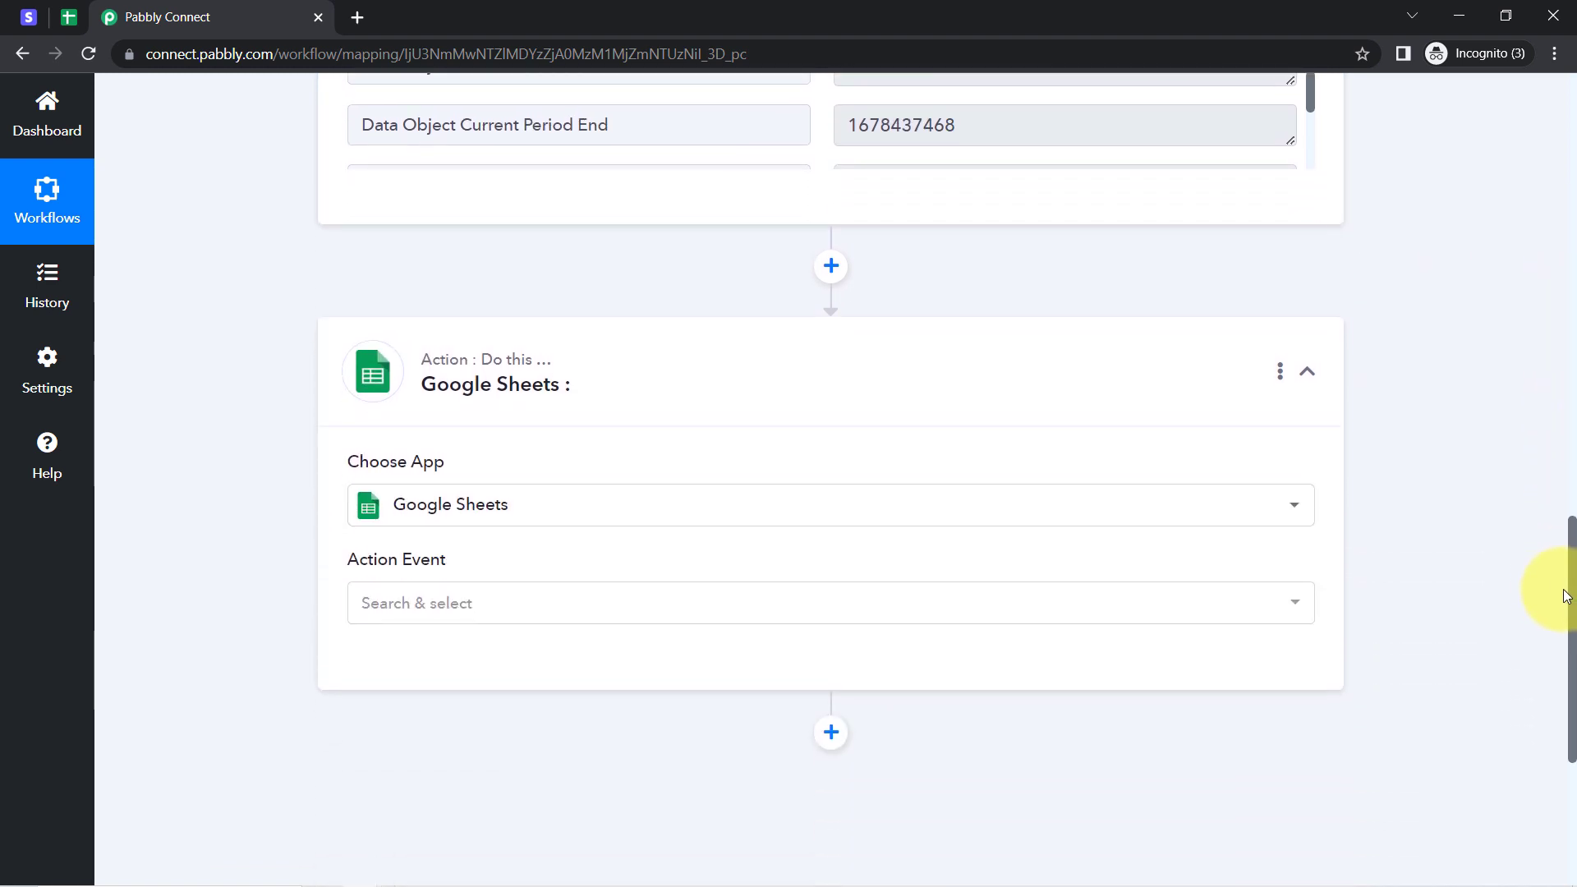
left_click(832, 266)
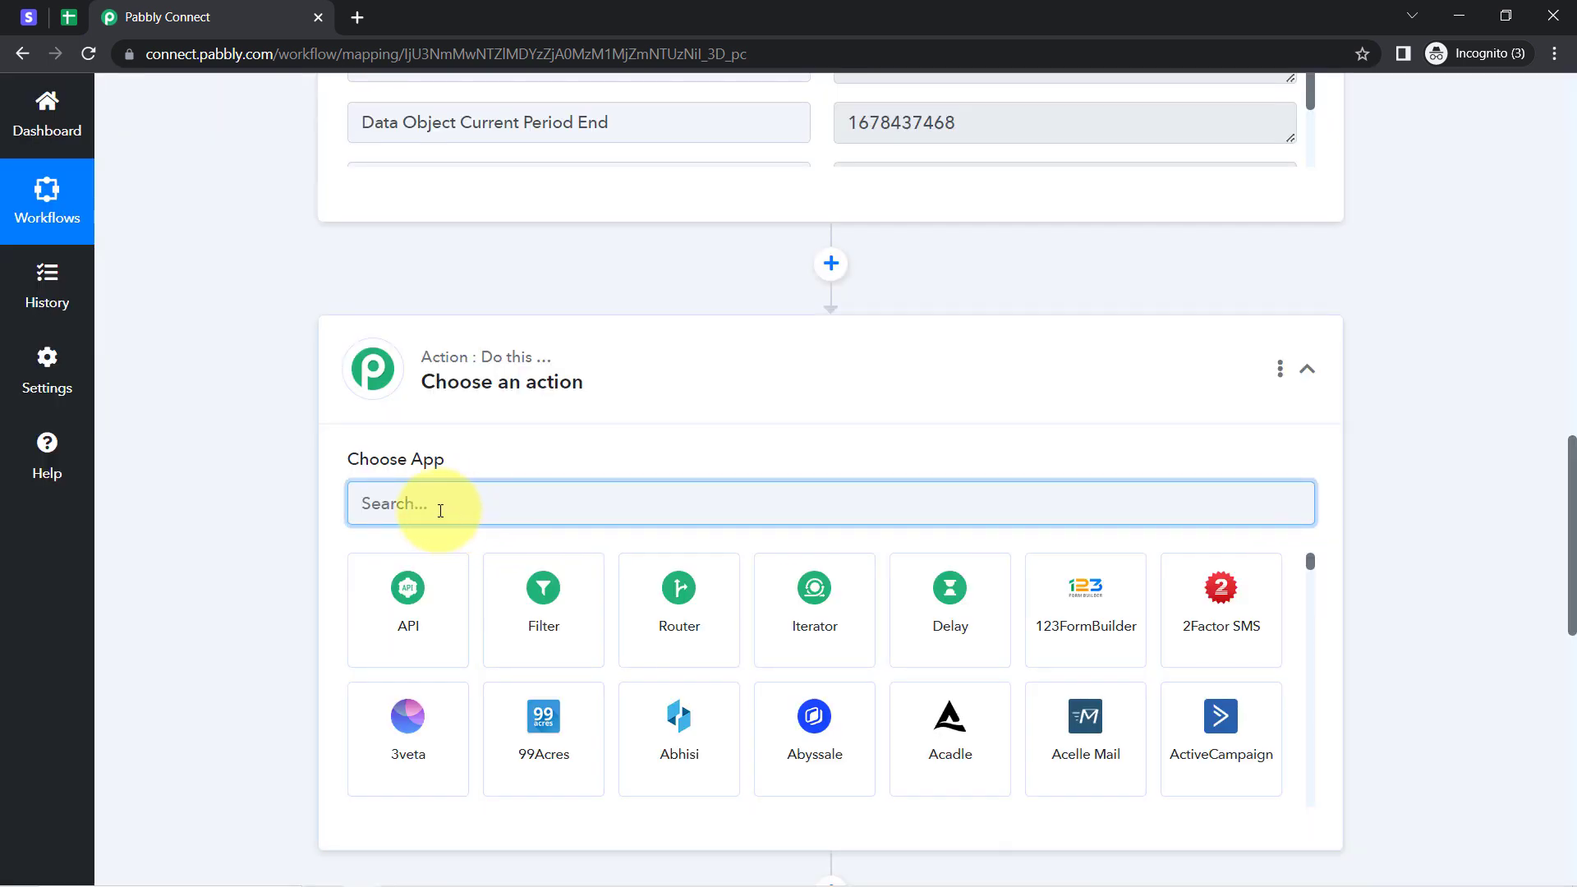
type("stri")
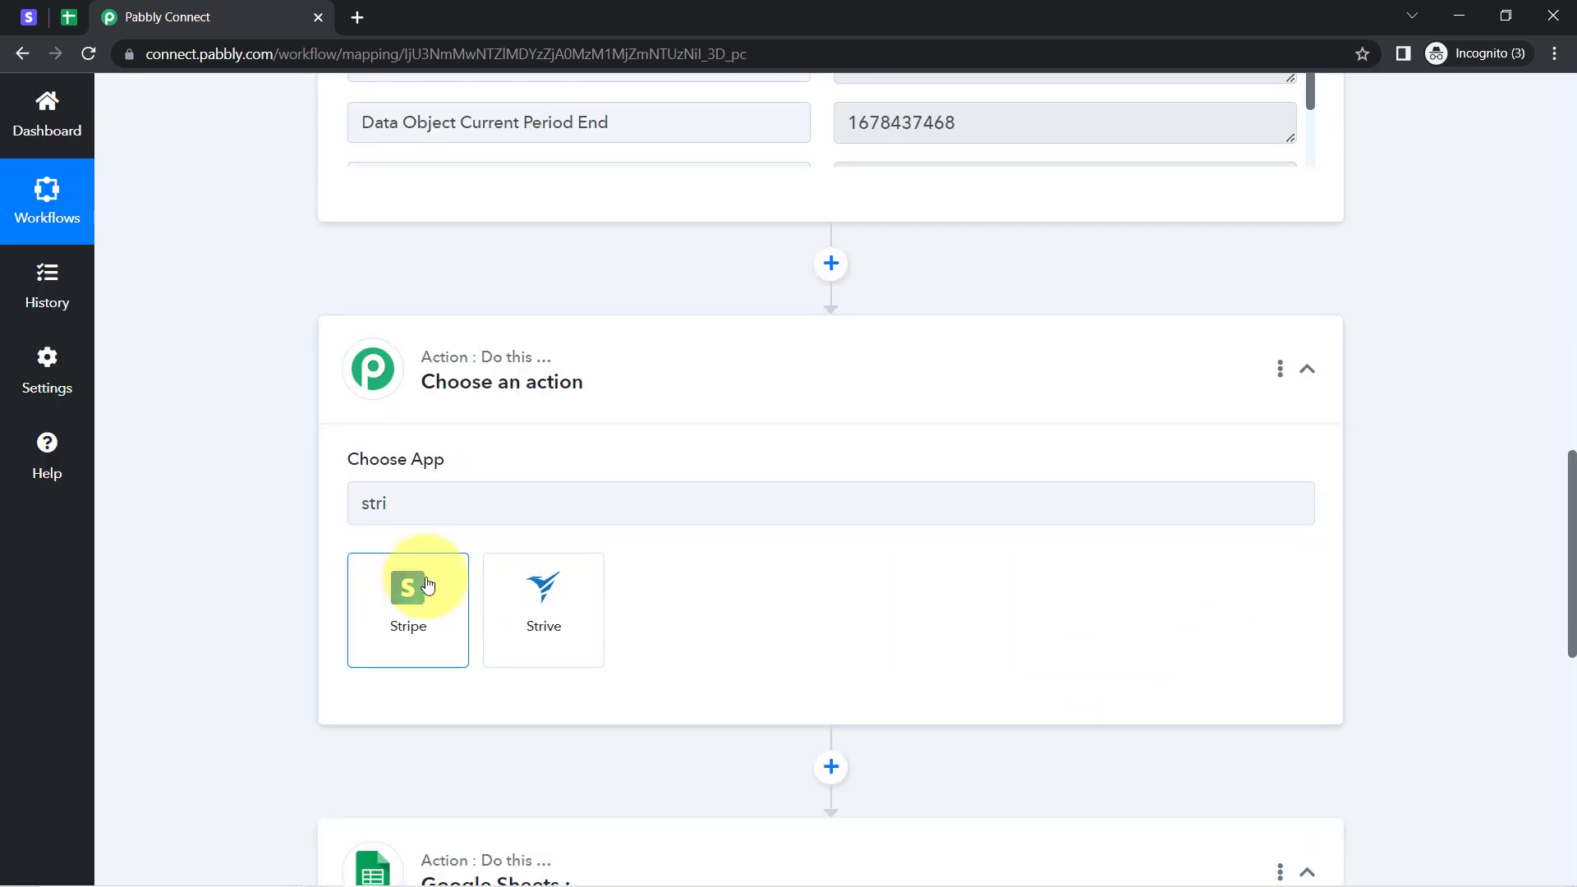
left_click(426, 584)
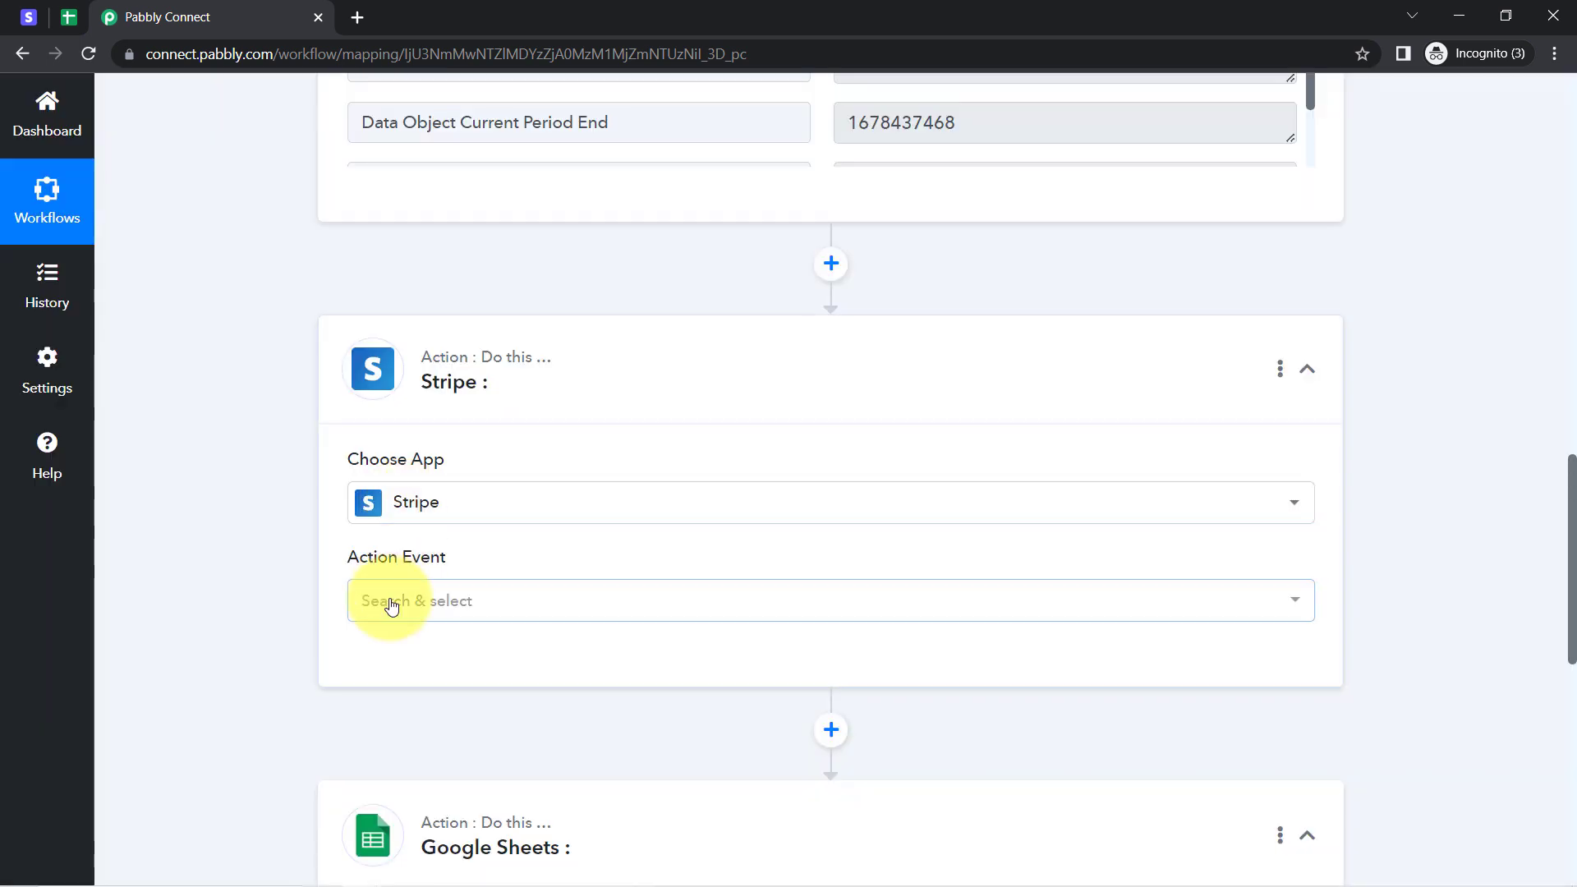
left_click(391, 602)
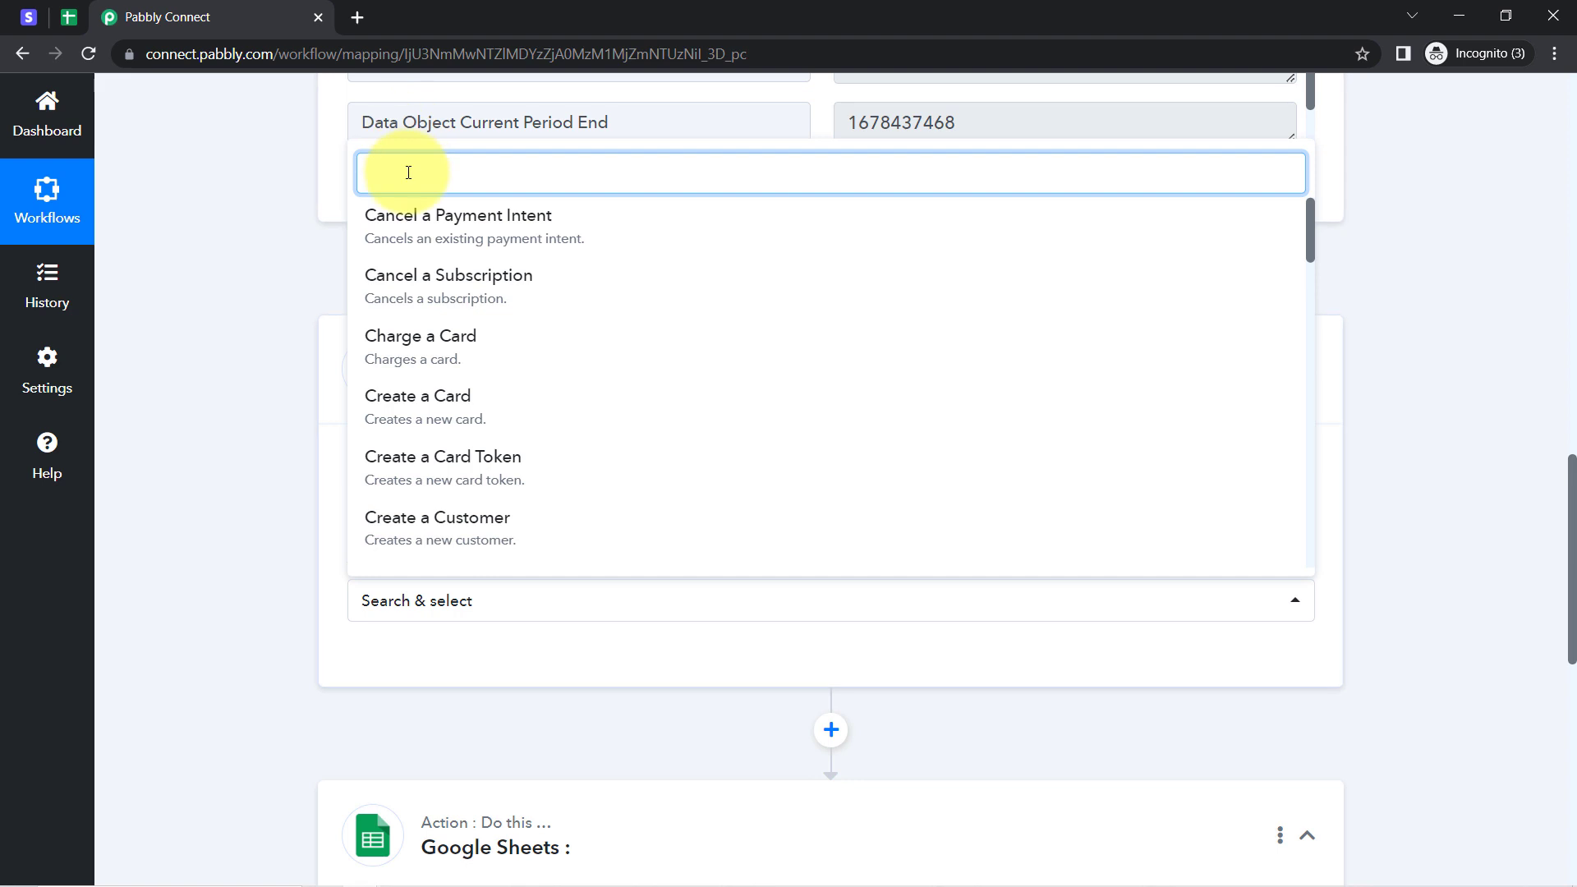
type("retr")
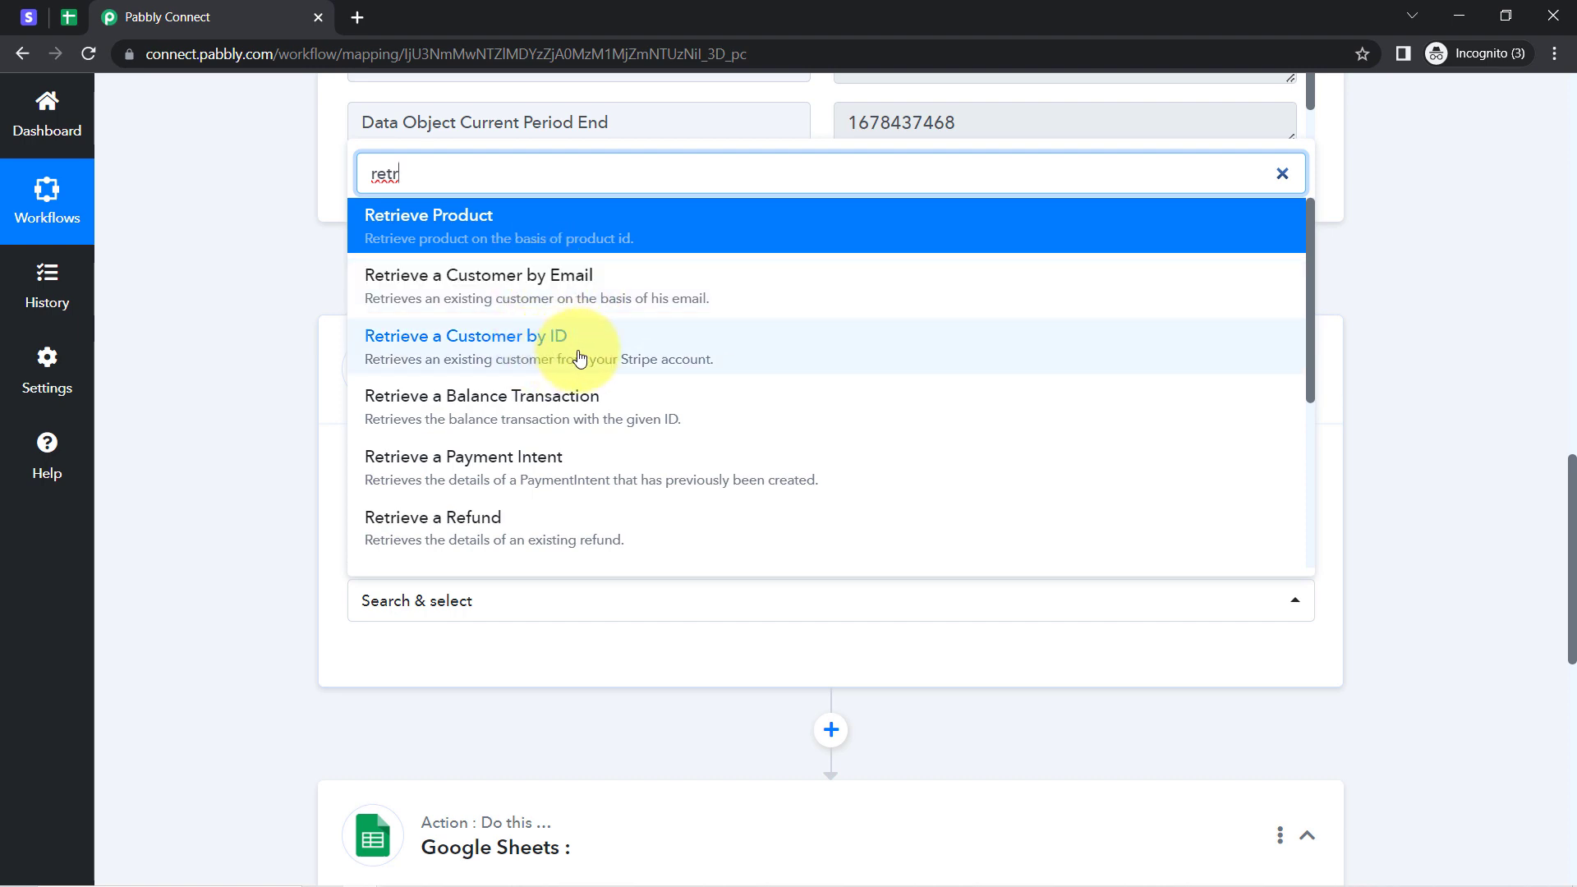
left_click(556, 359)
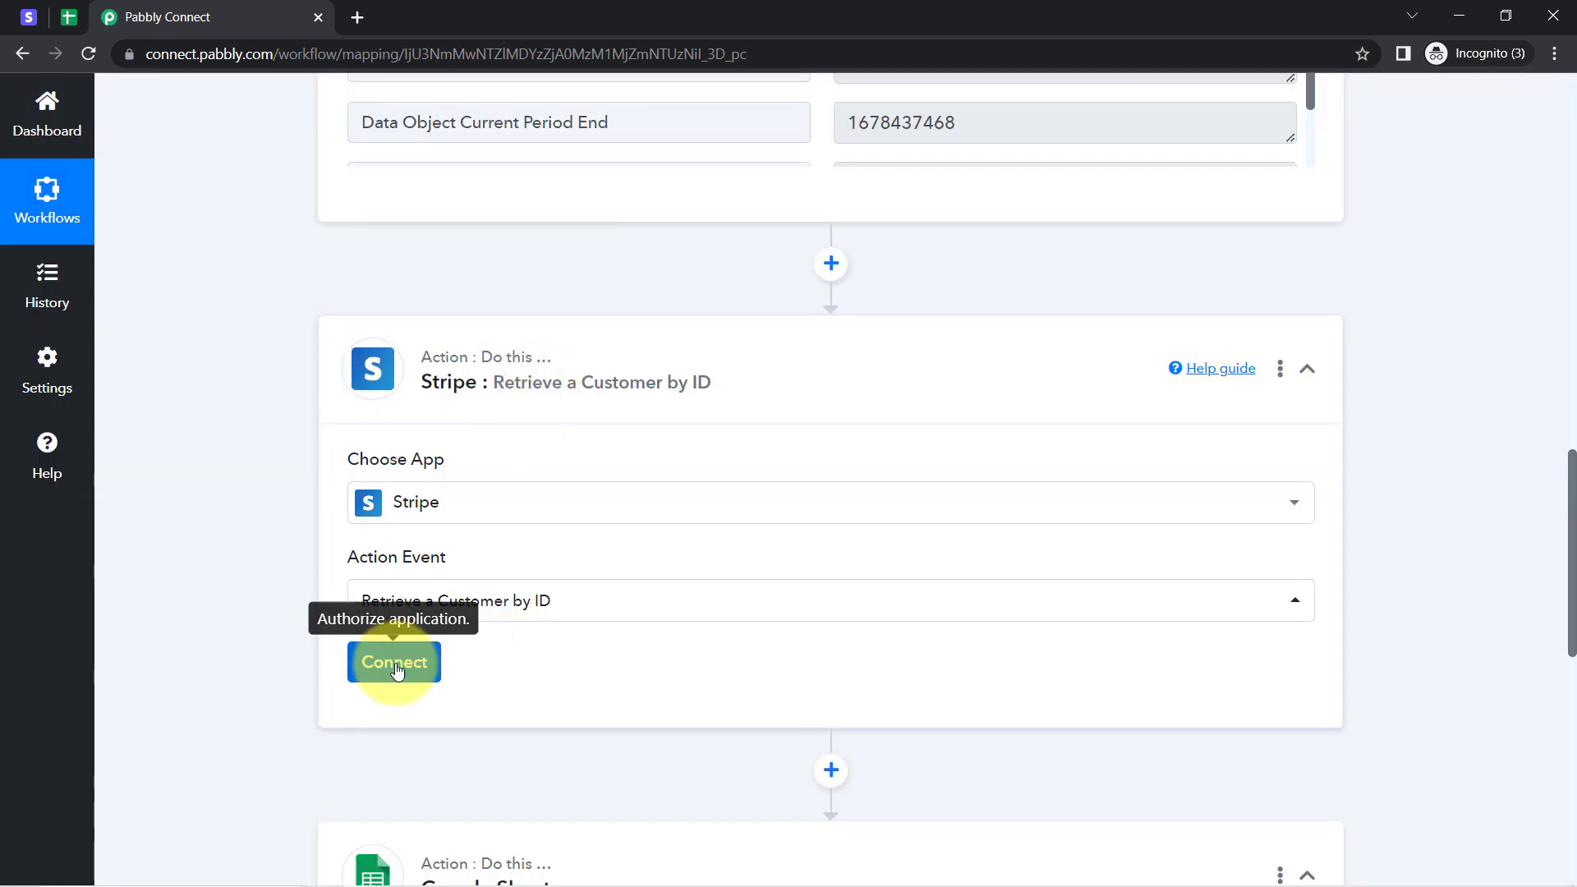
- Start adding a new Stripe connection for the action and open Stripe's API keys page in a separate tab
left_click(397, 667)
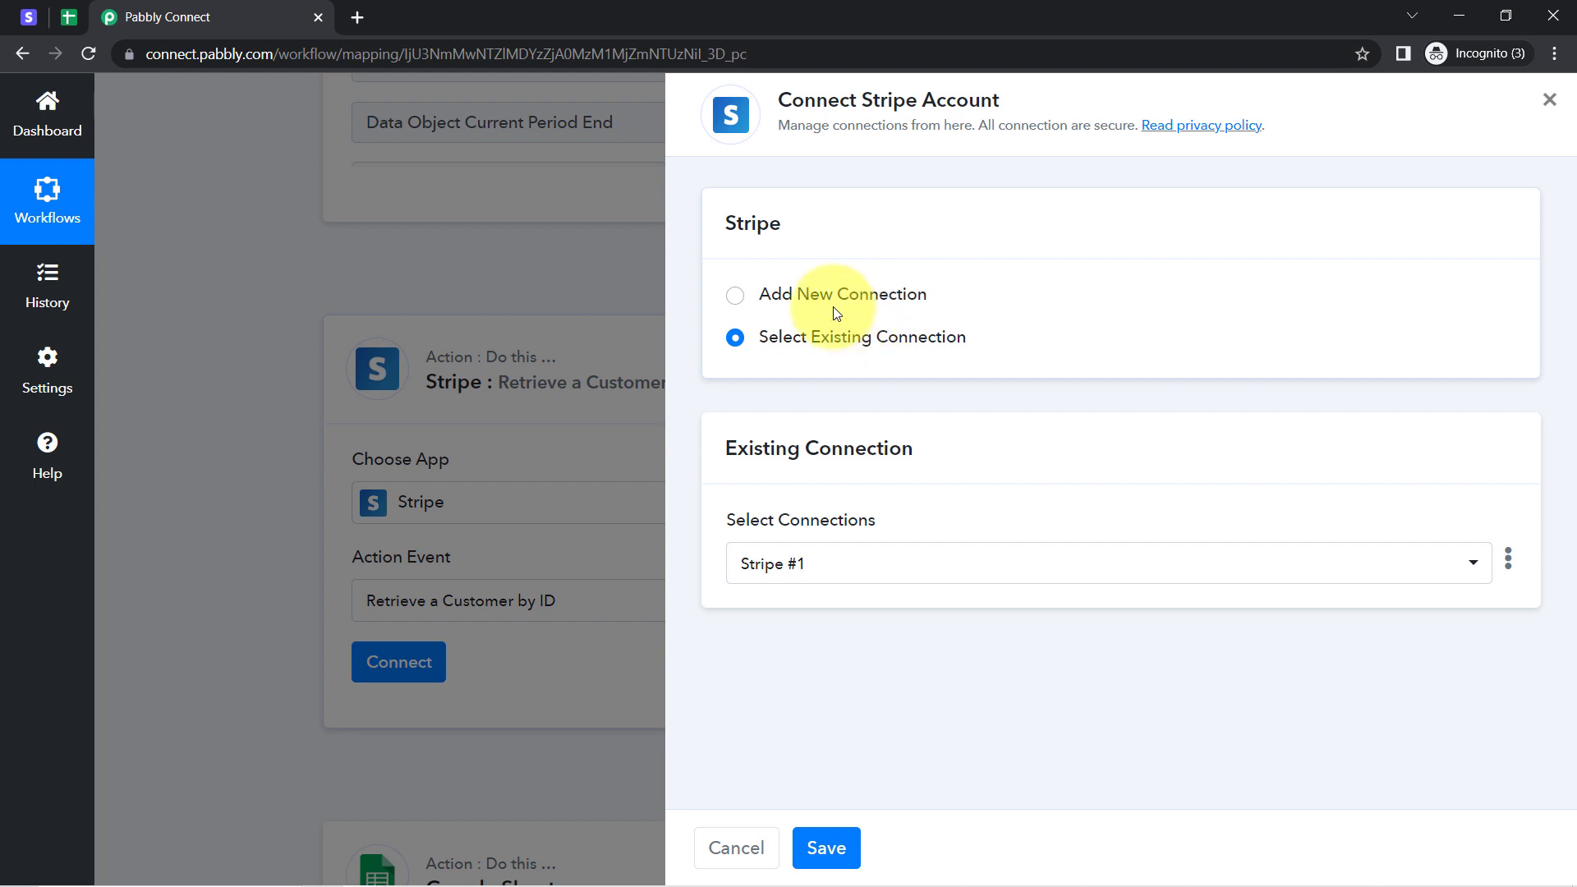
left_click(825, 297)
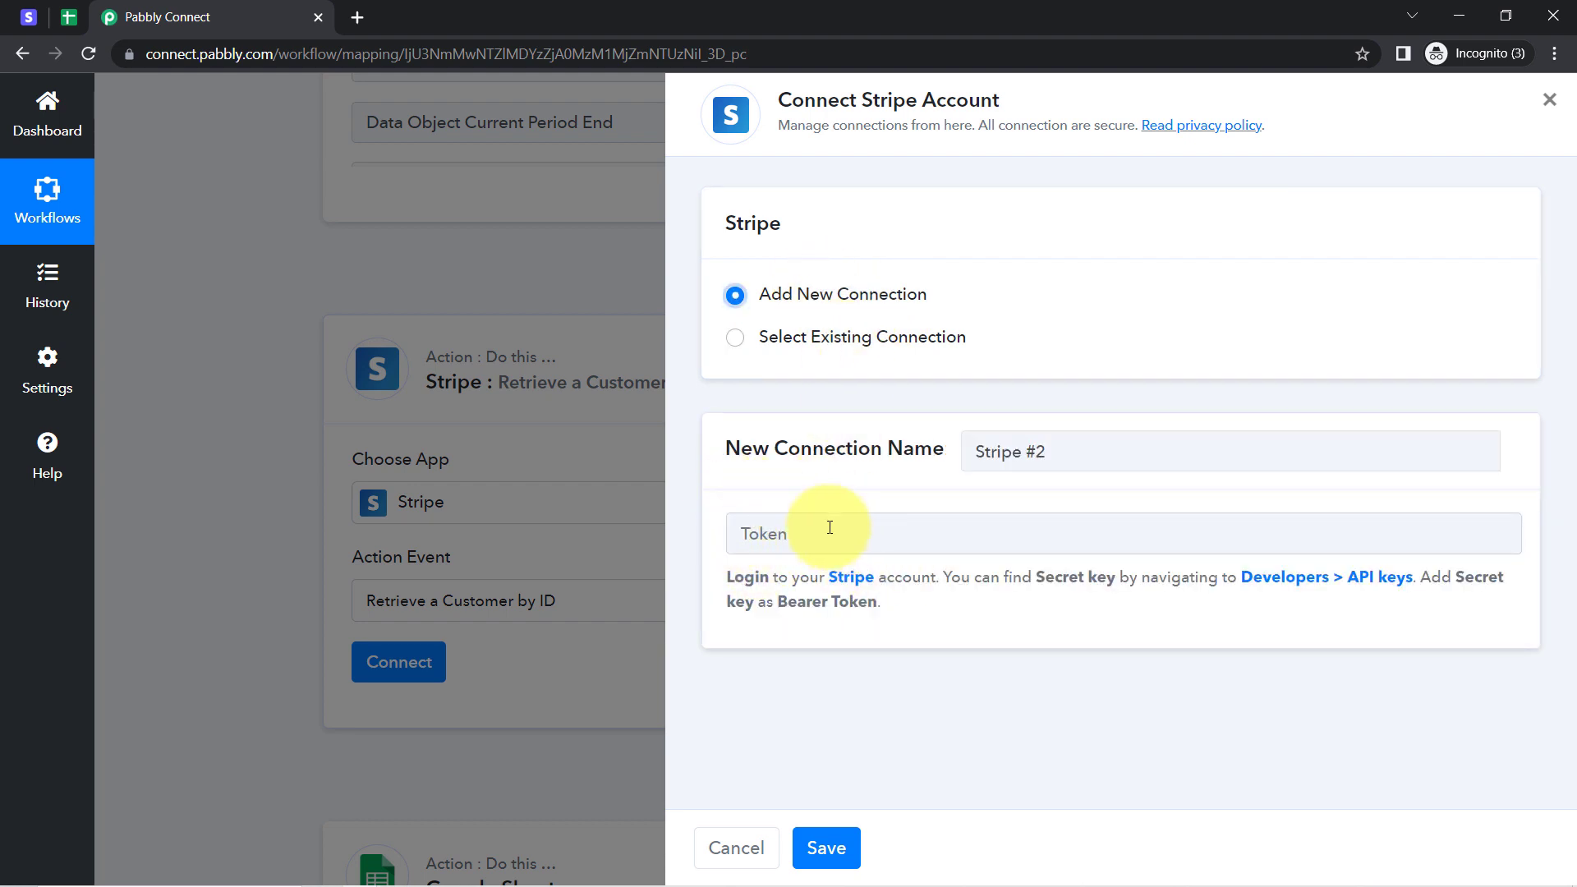
right_click(1376, 579)
left_click(1399, 586)
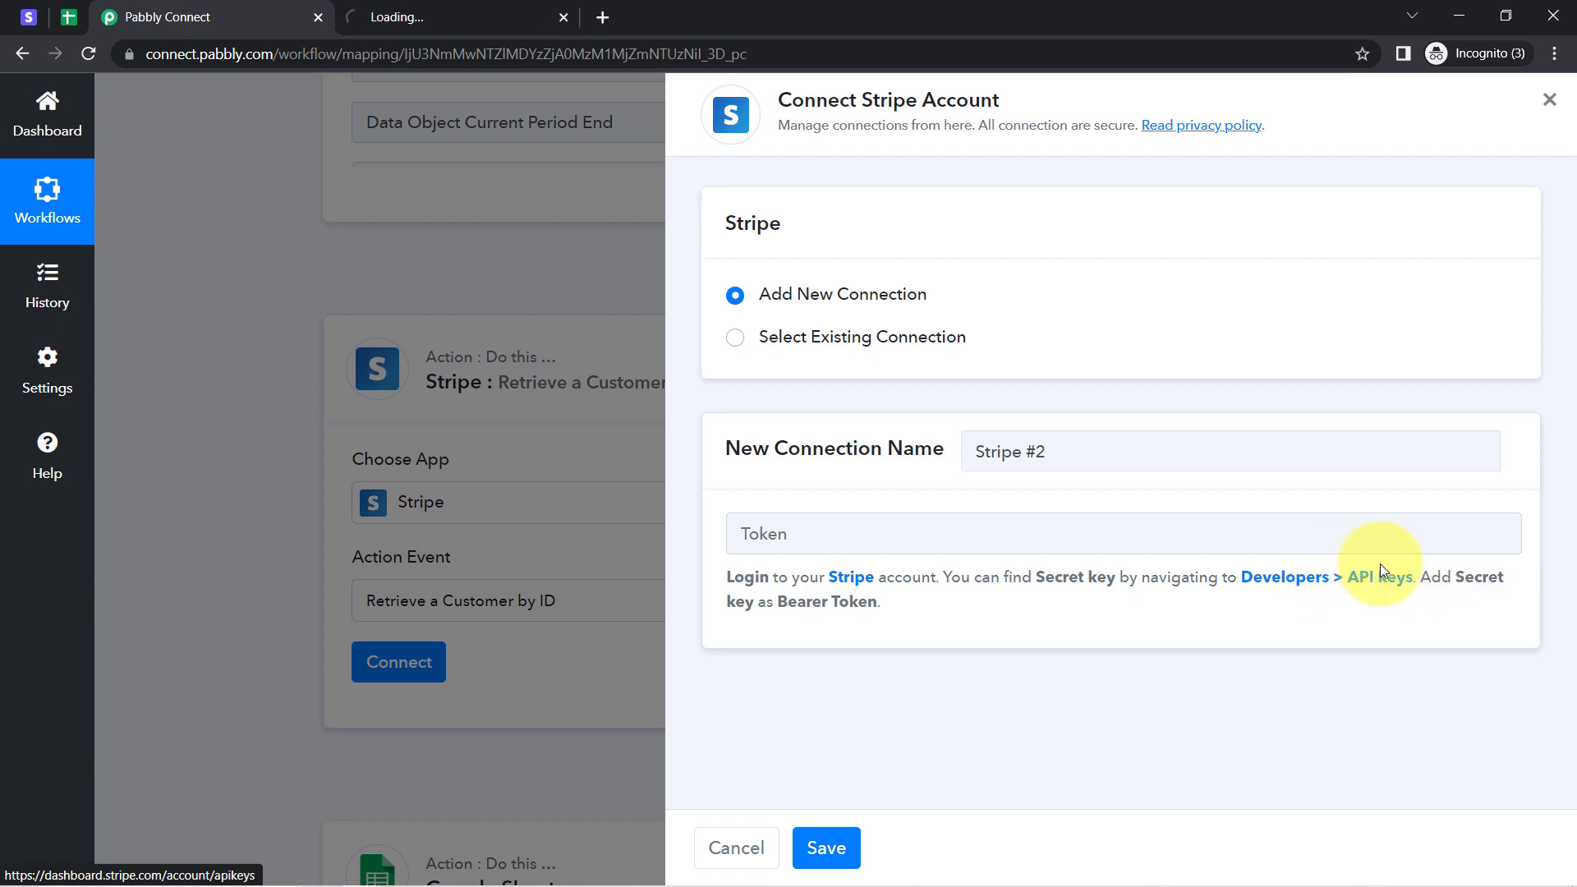
left_click(441, 6)
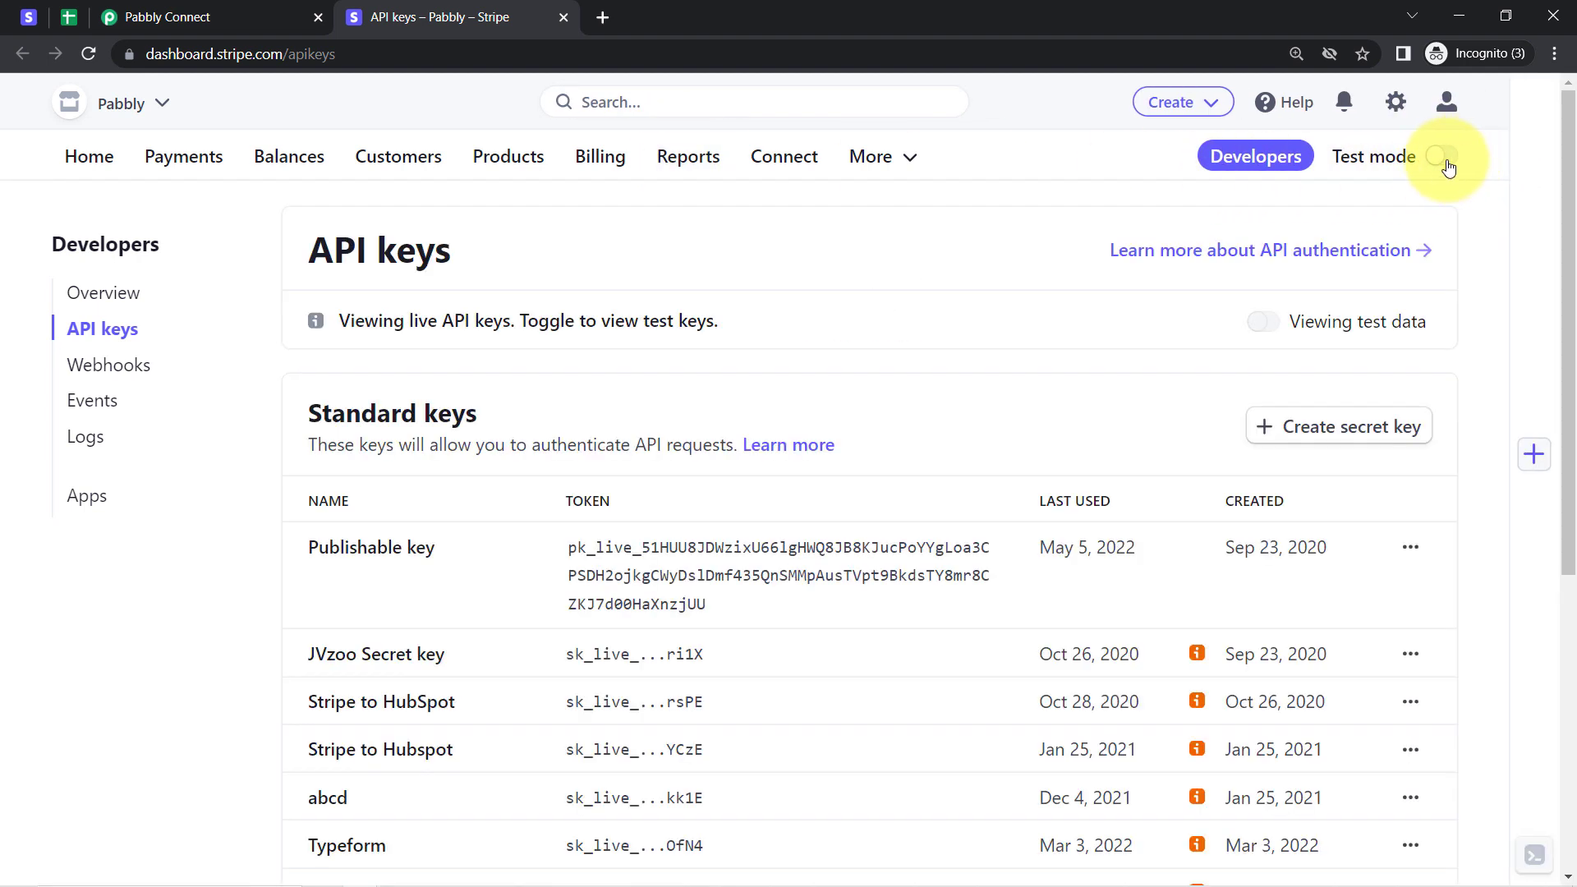
- Copy the test-mode secret key from Stripe, then paste it as the token in Pabbly Connect and save the connection
left_click(1441, 163)
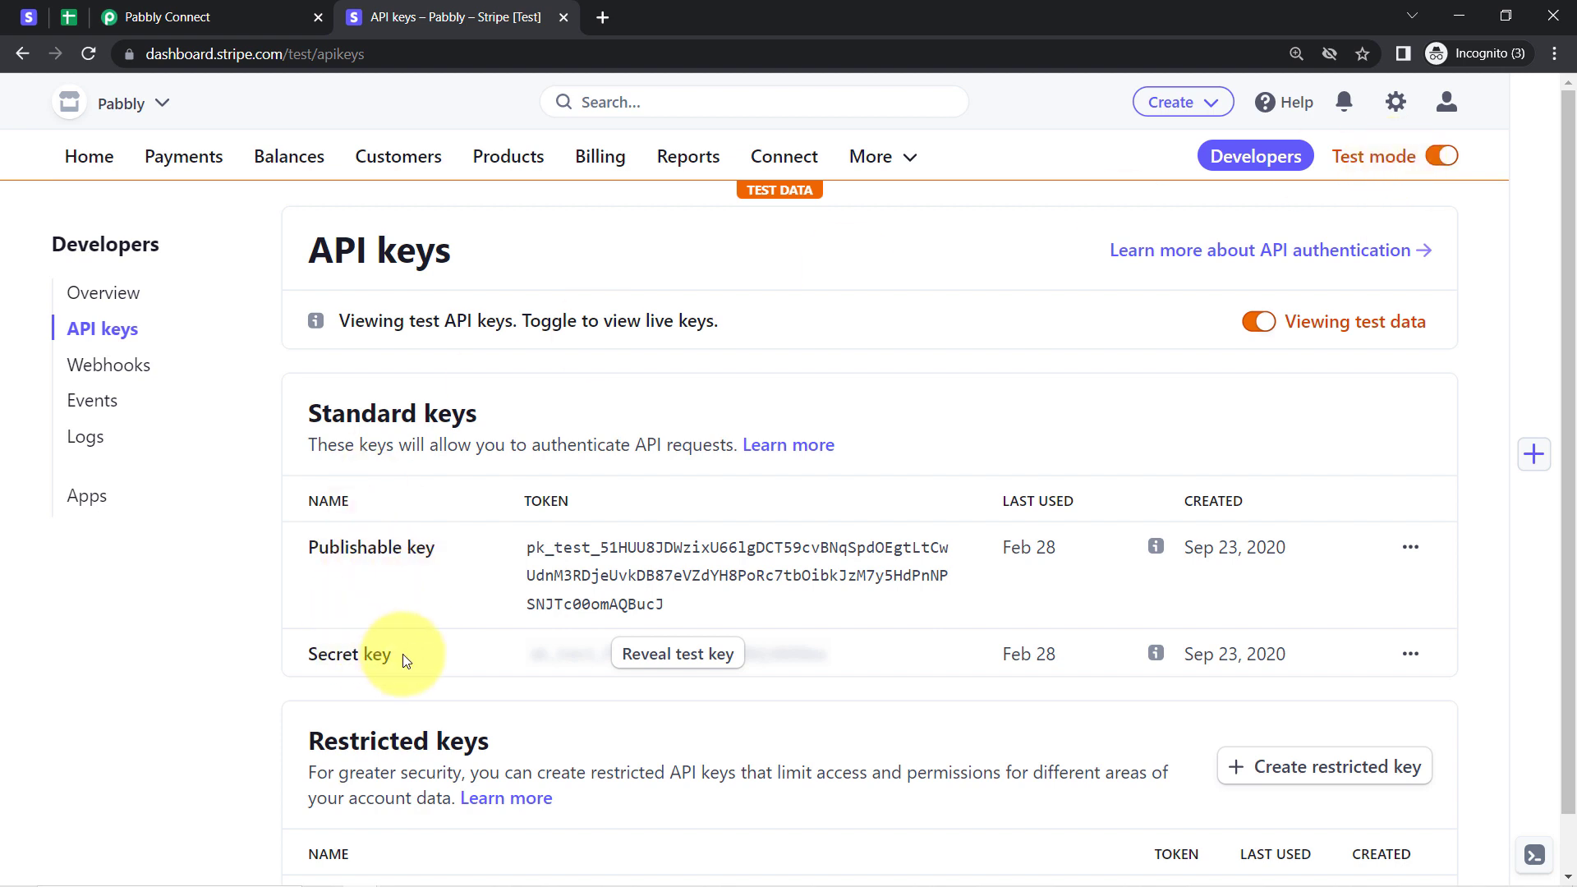
left_click(699, 660)
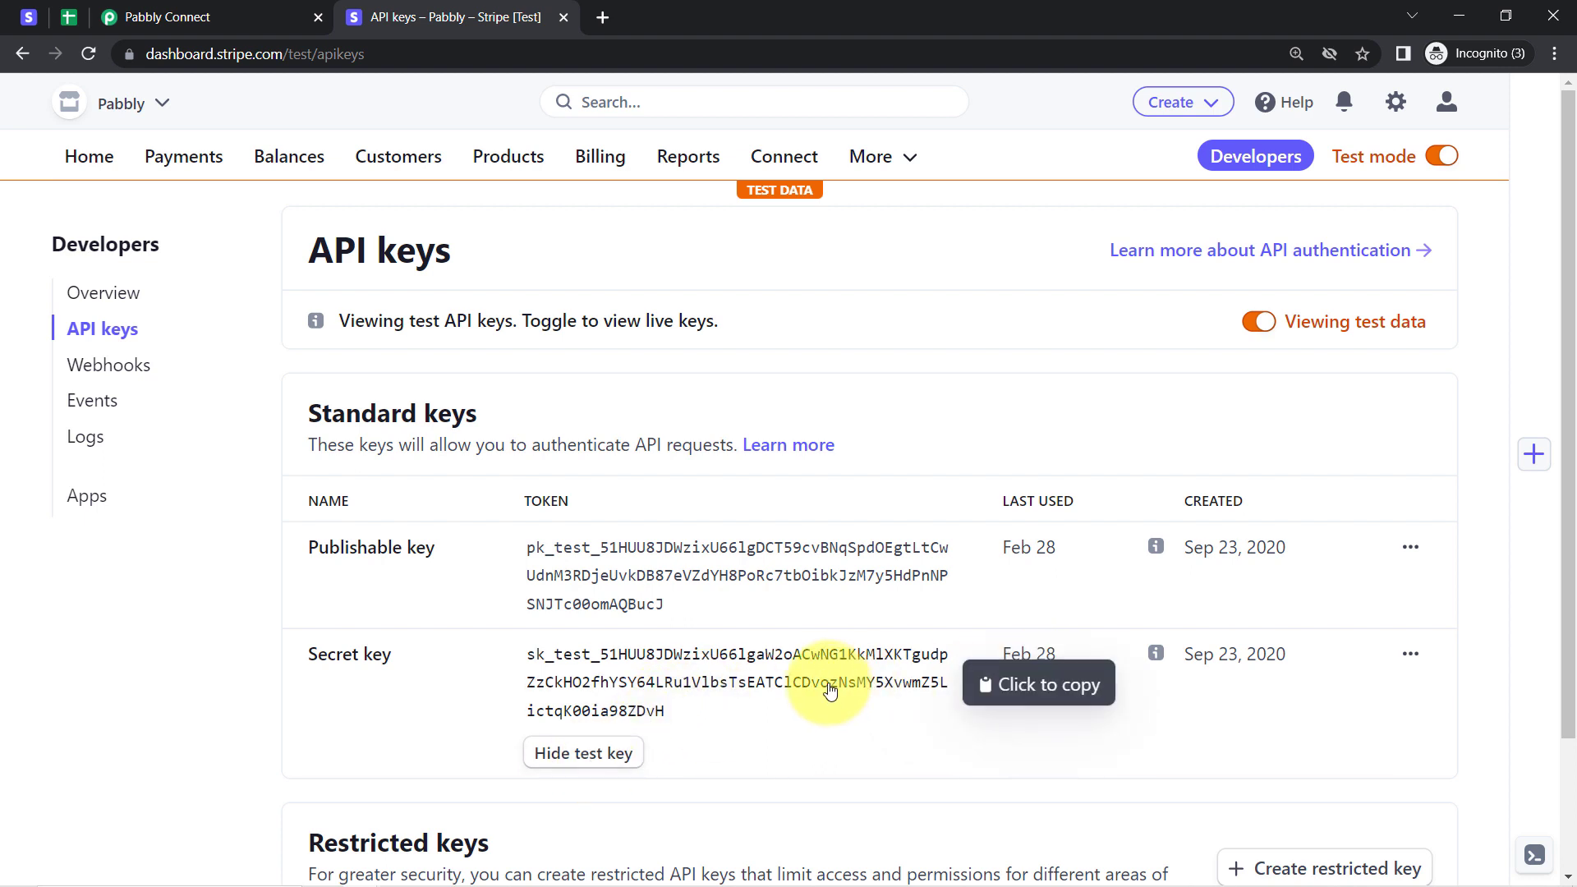
left_click(217, 17)
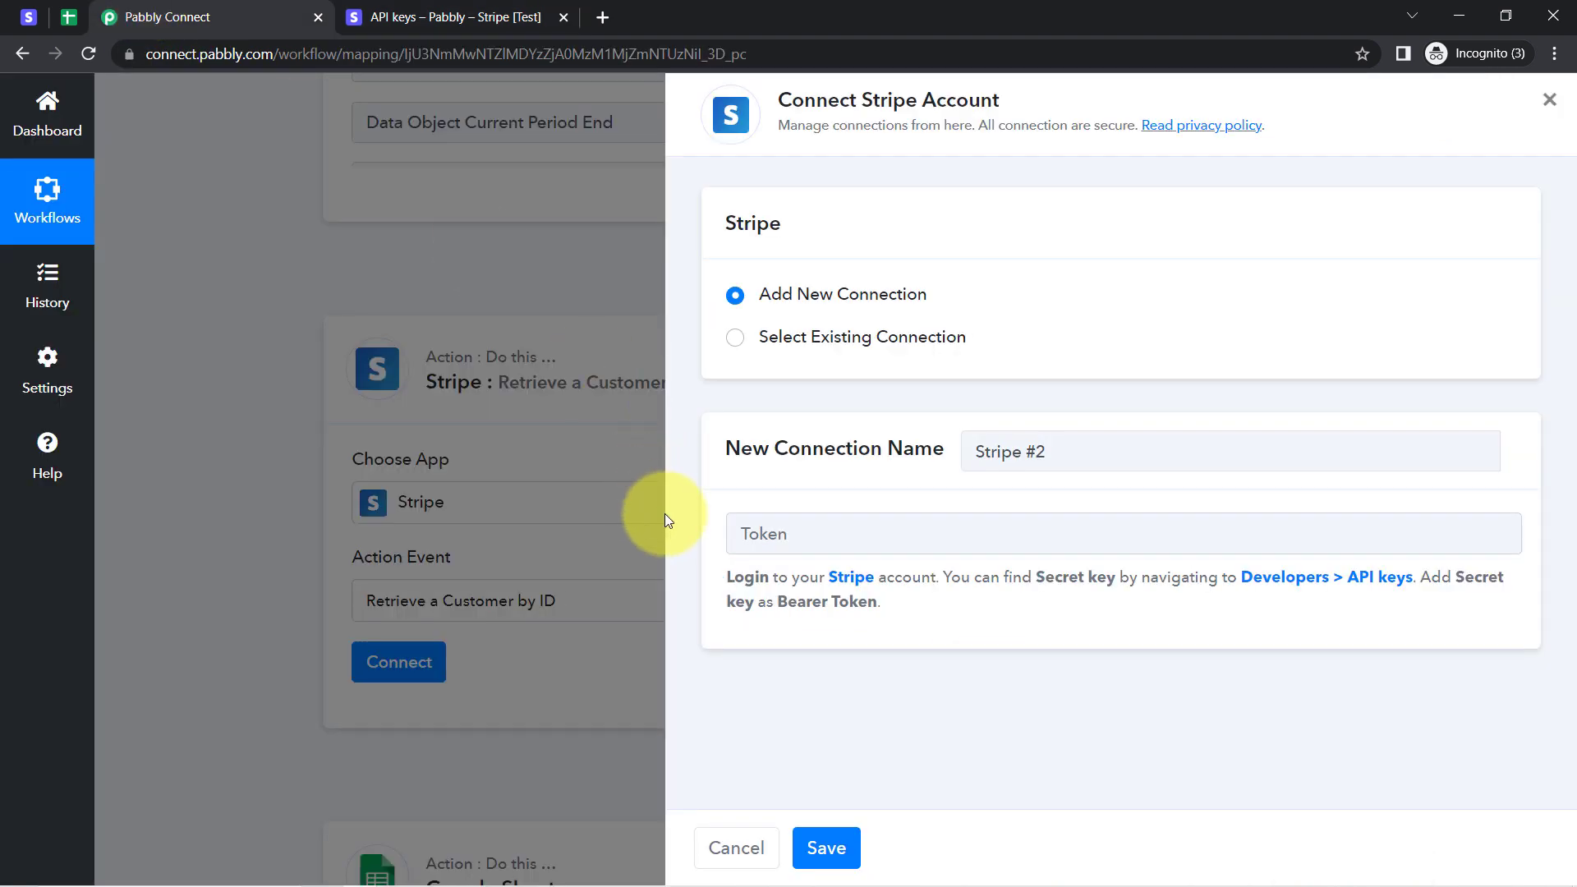
left_click(796, 523)
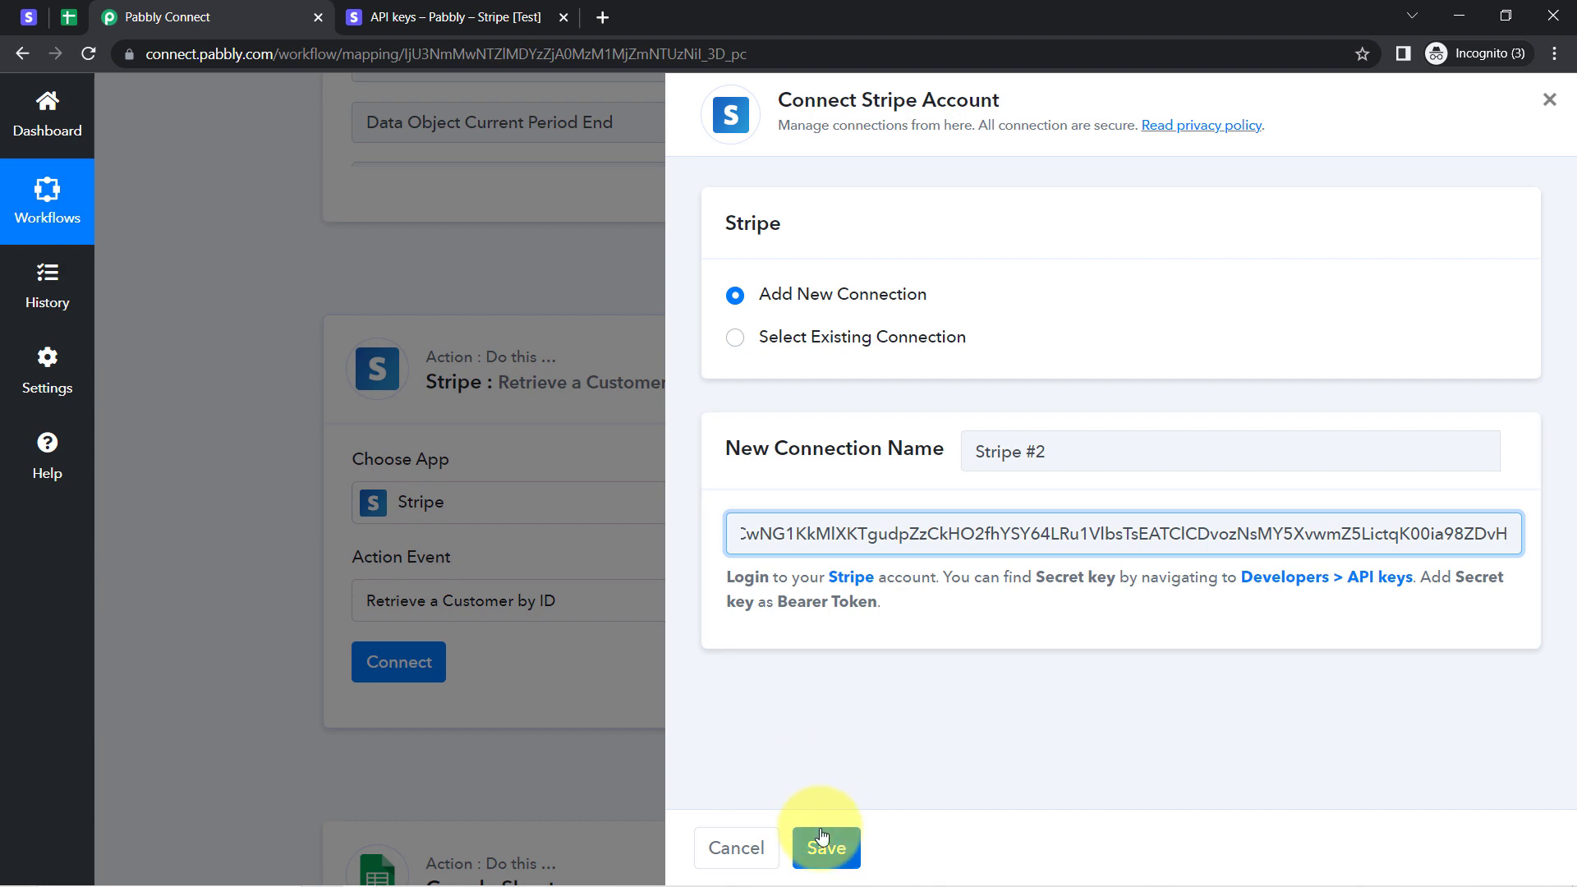
left_click(825, 845)
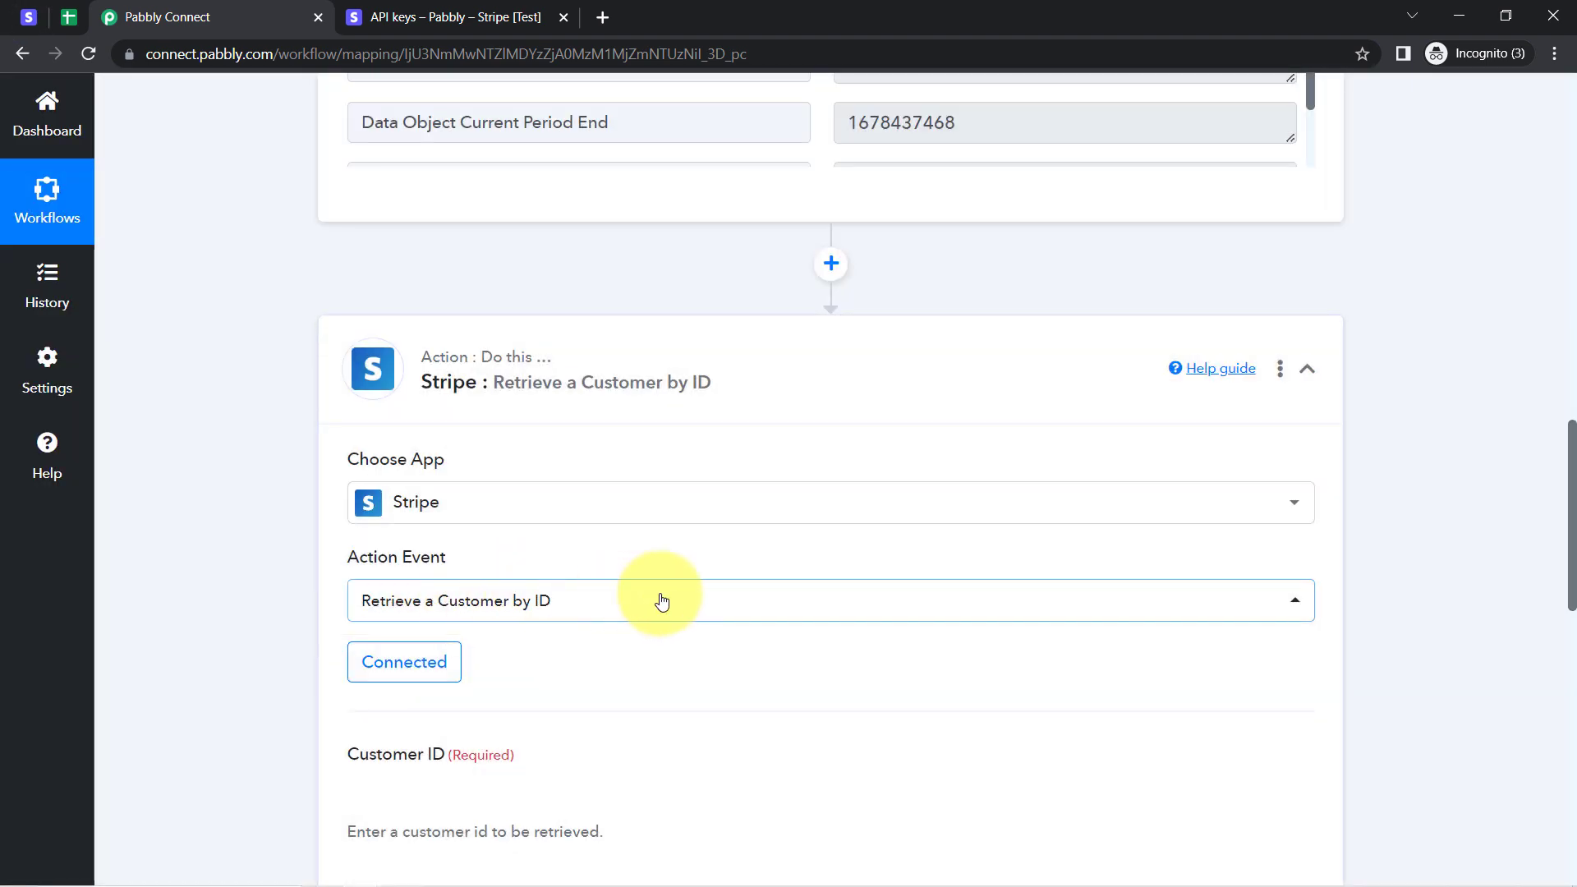
- Map the Customer ID to Data Object Customer from the Cancelled Subscription trigger, and save and send a test request
left_click_drag(1573, 483, 1554, 586)
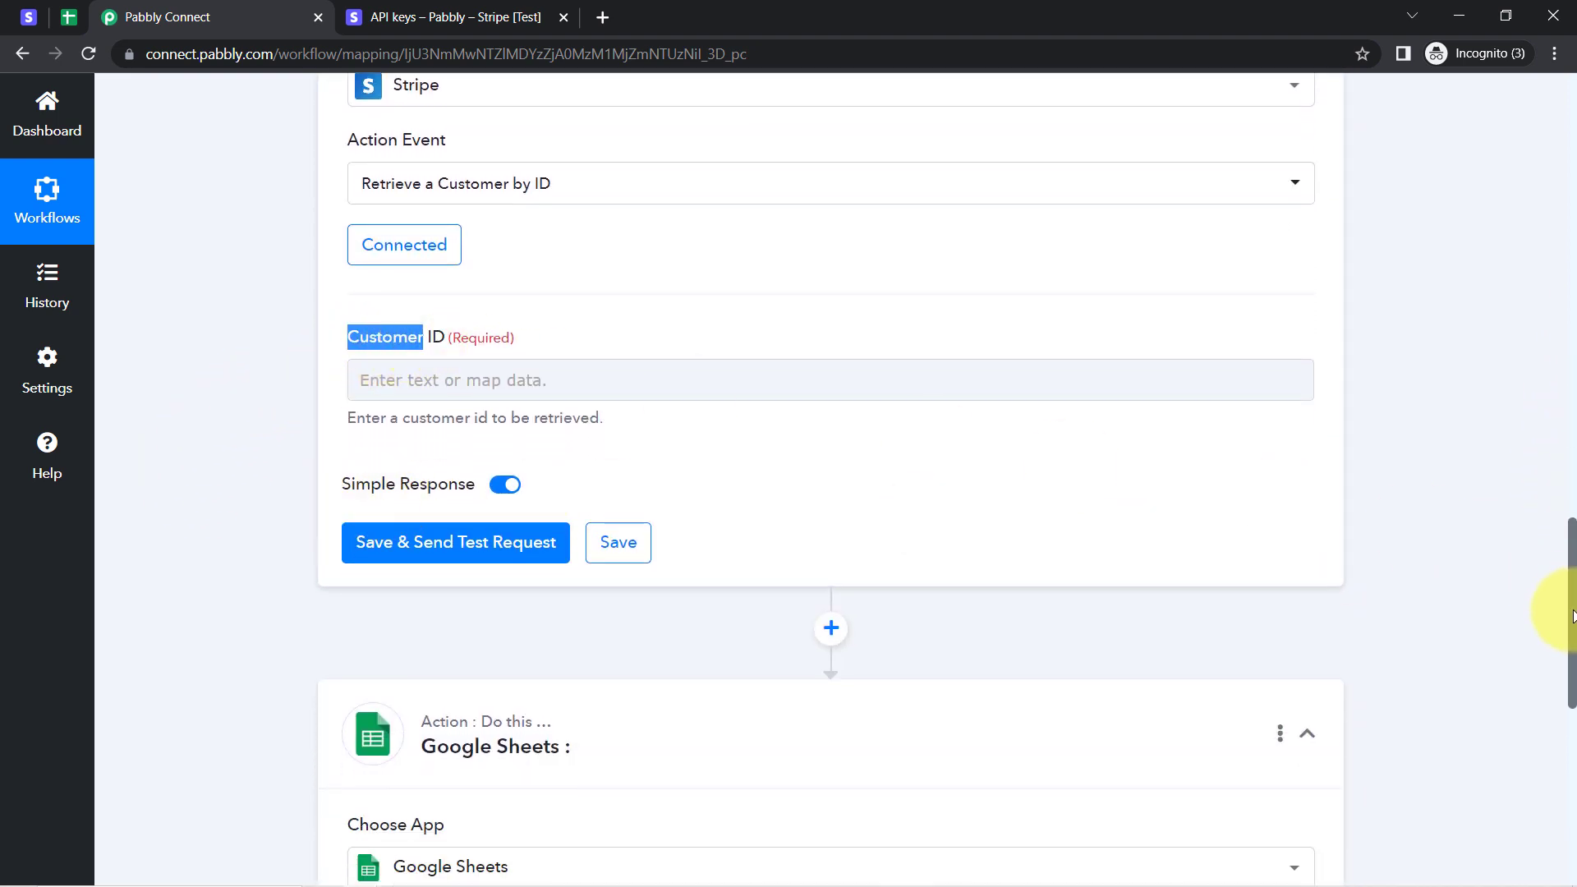
left_click_drag(1573, 616, 1510, 615)
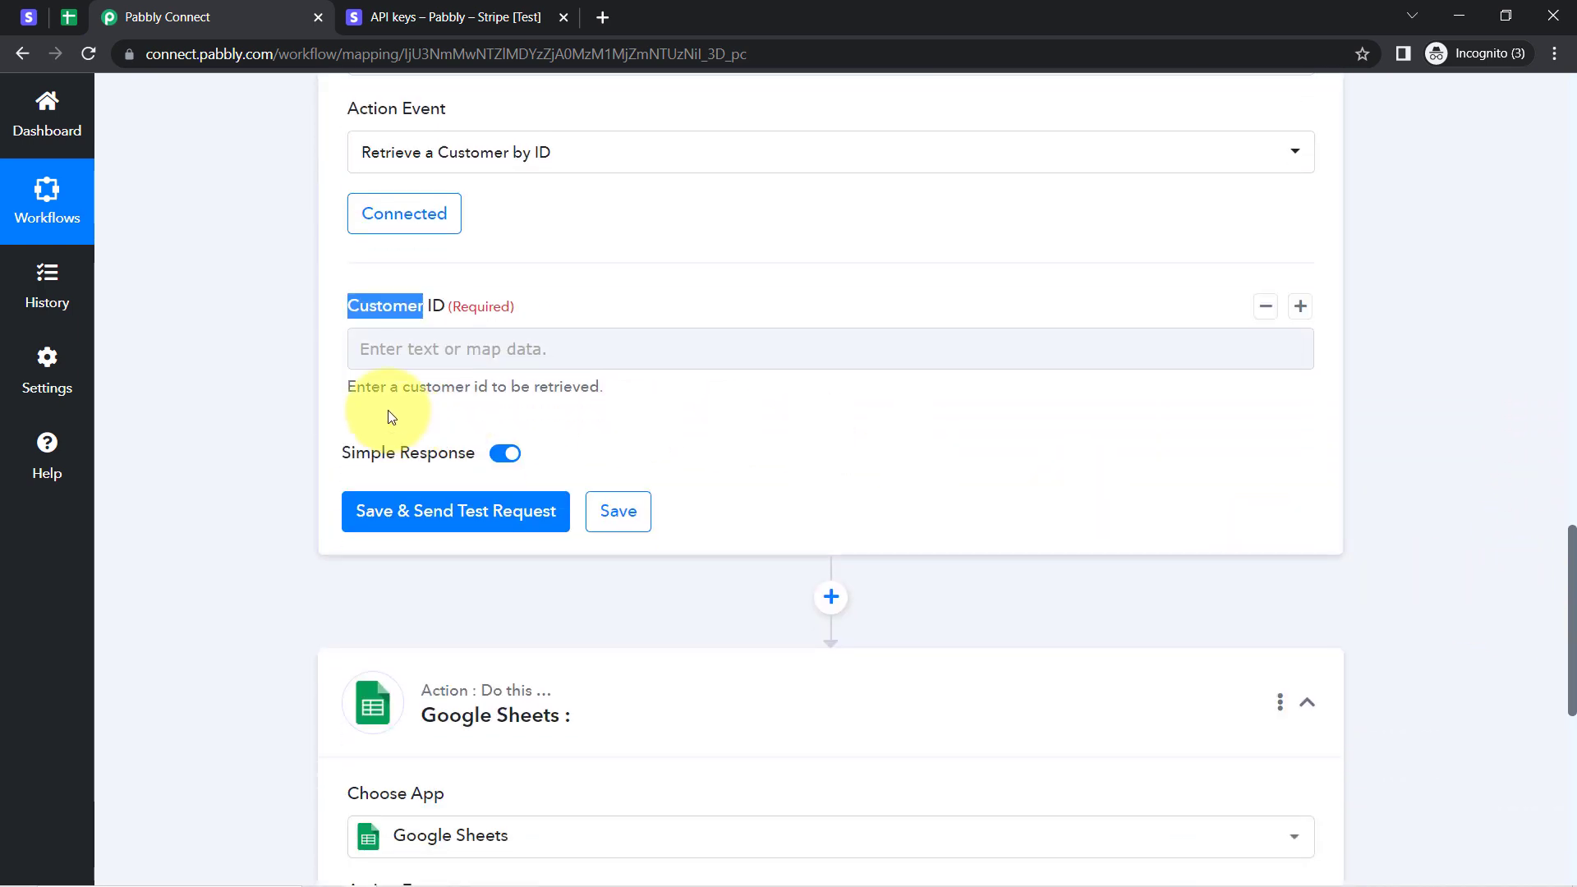
left_click(390, 349)
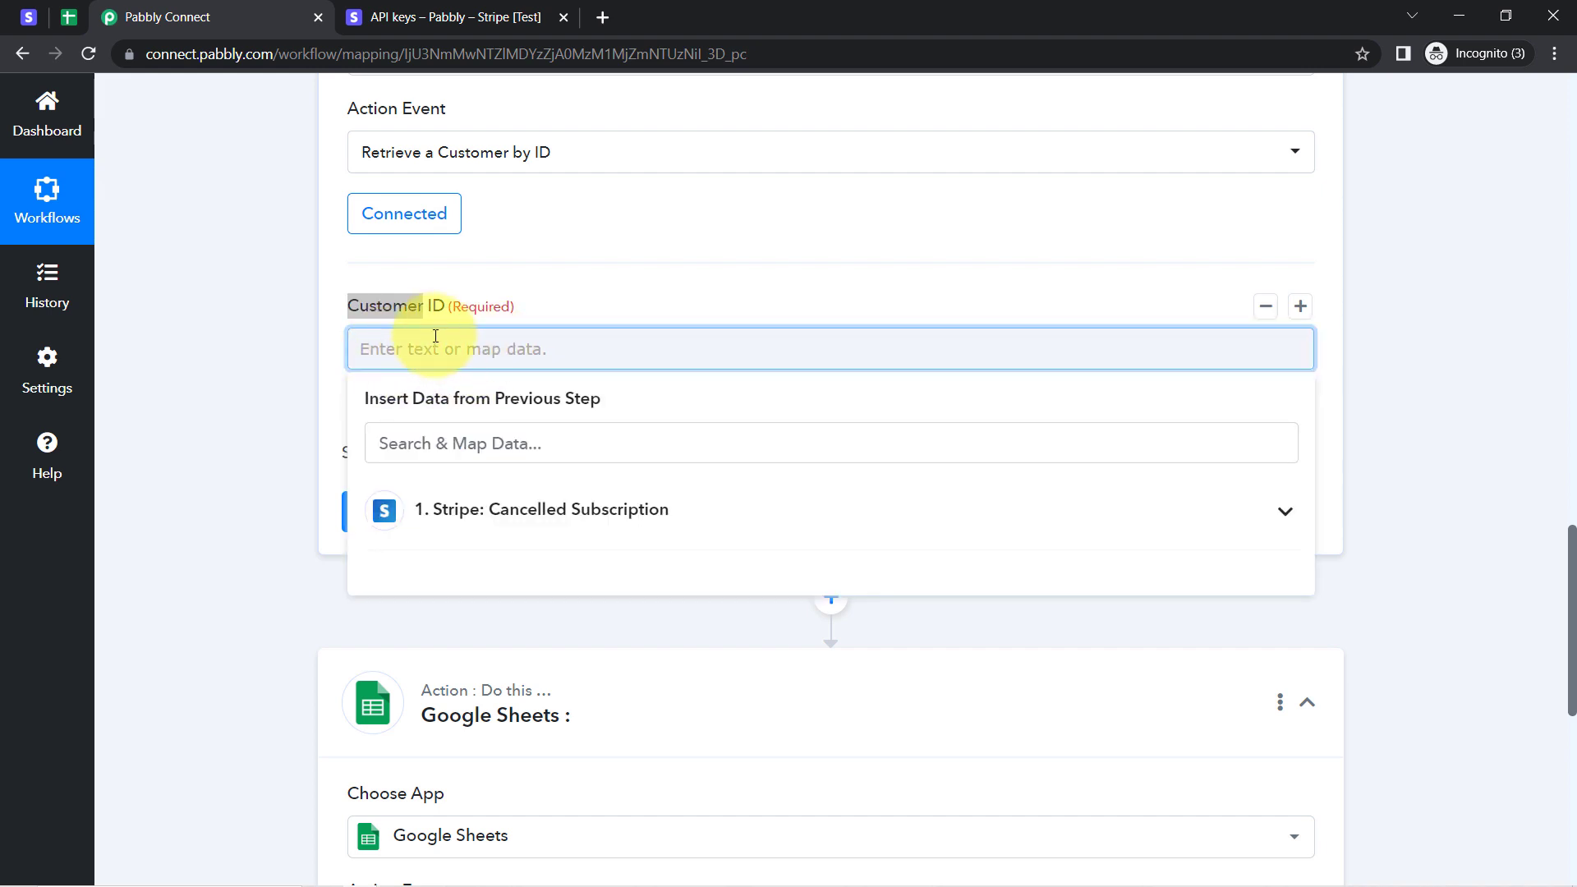
left_click(430, 511)
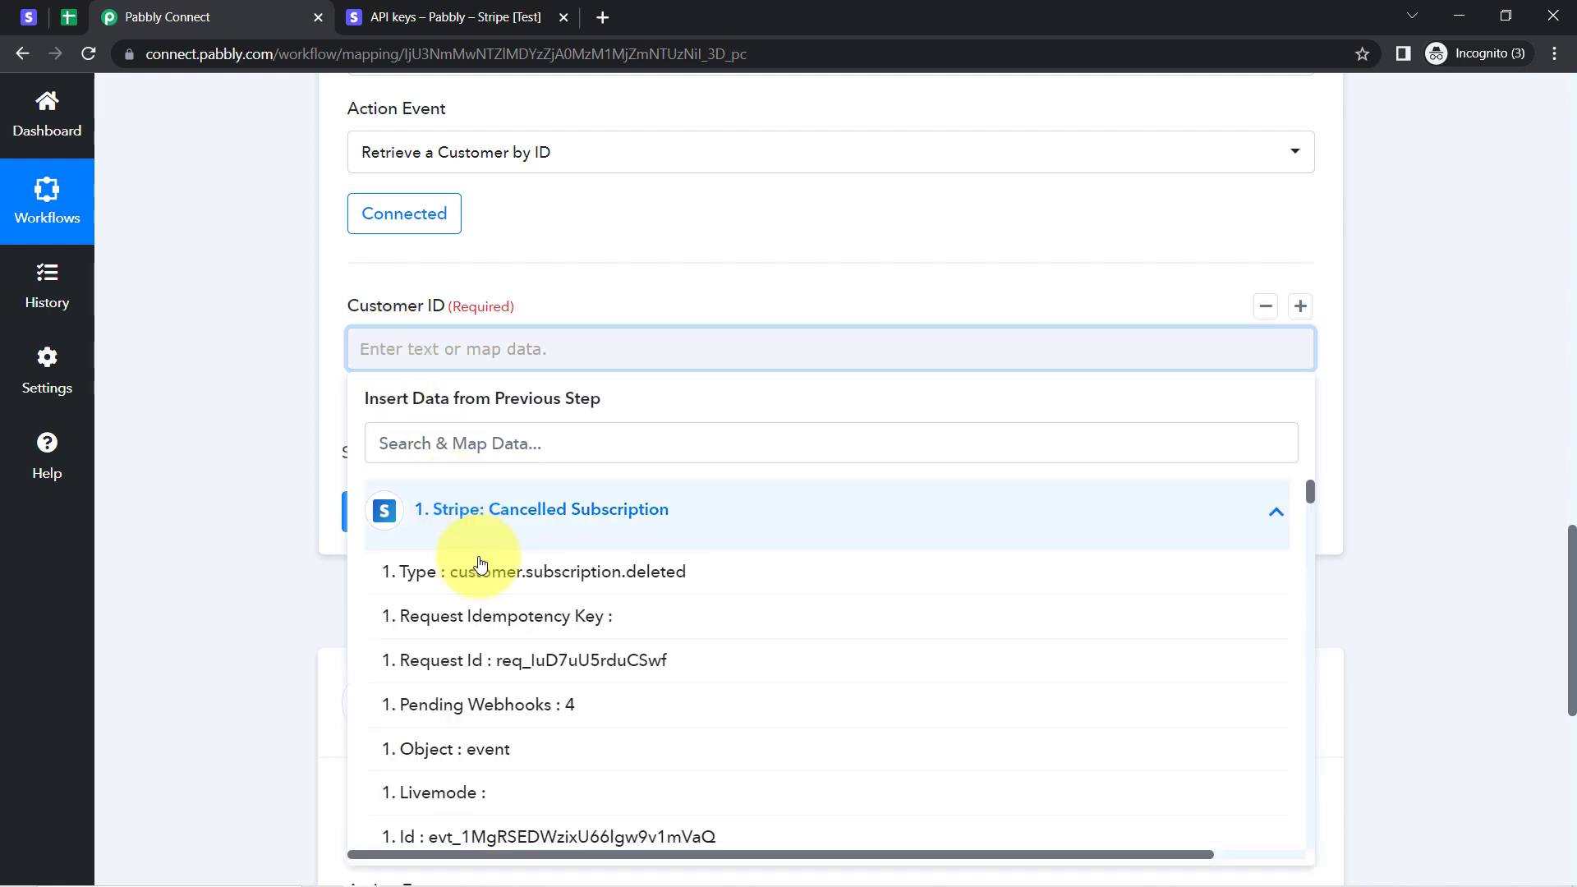
left_click(415, 442)
type("c")
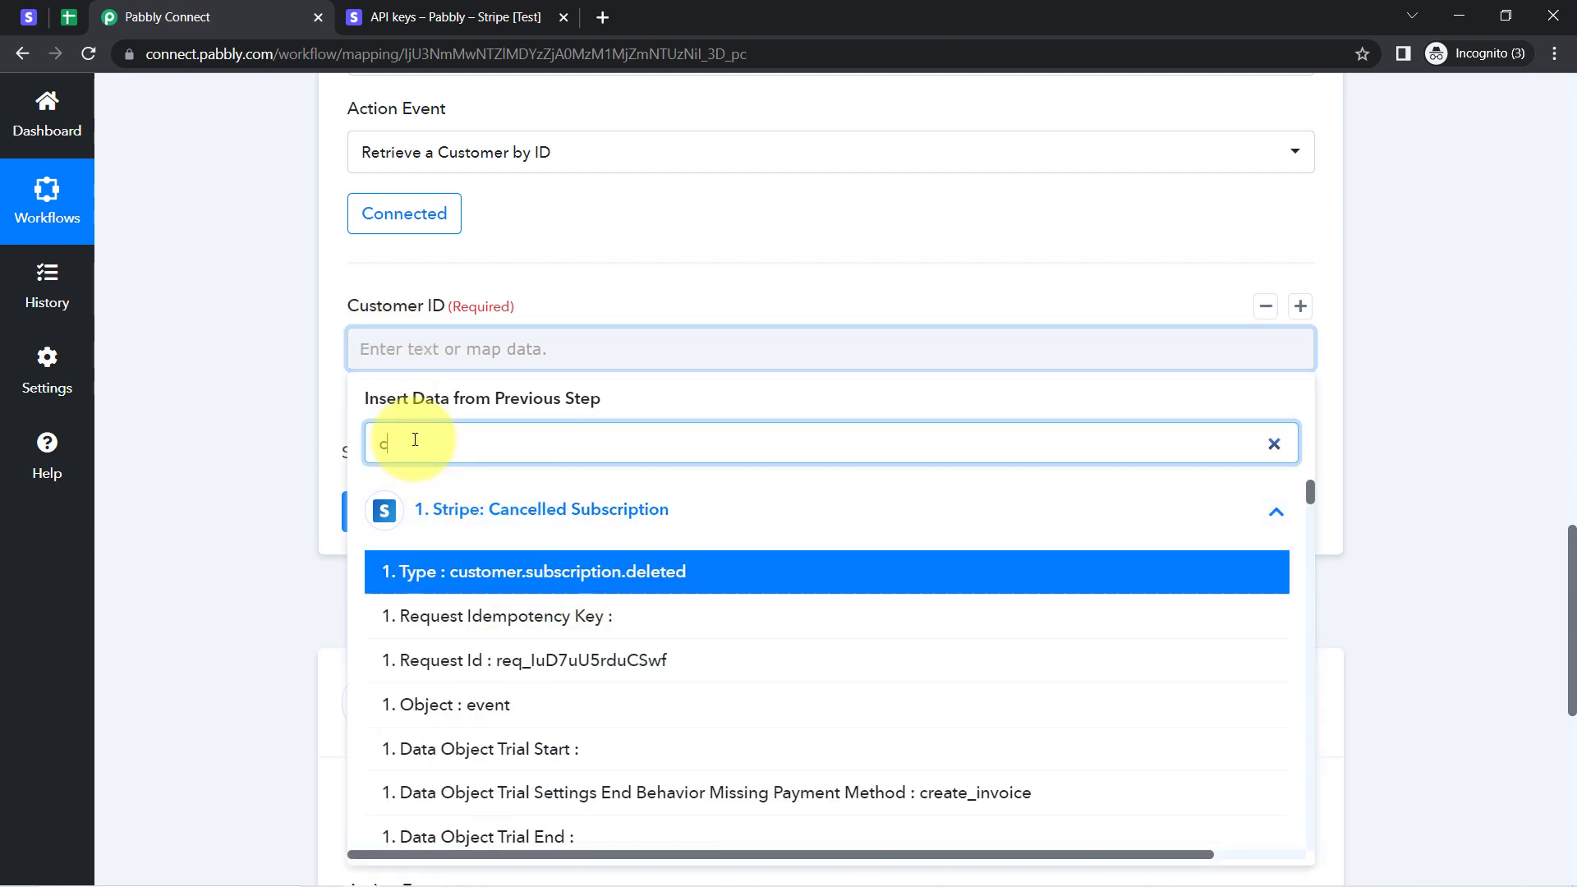
type("us")
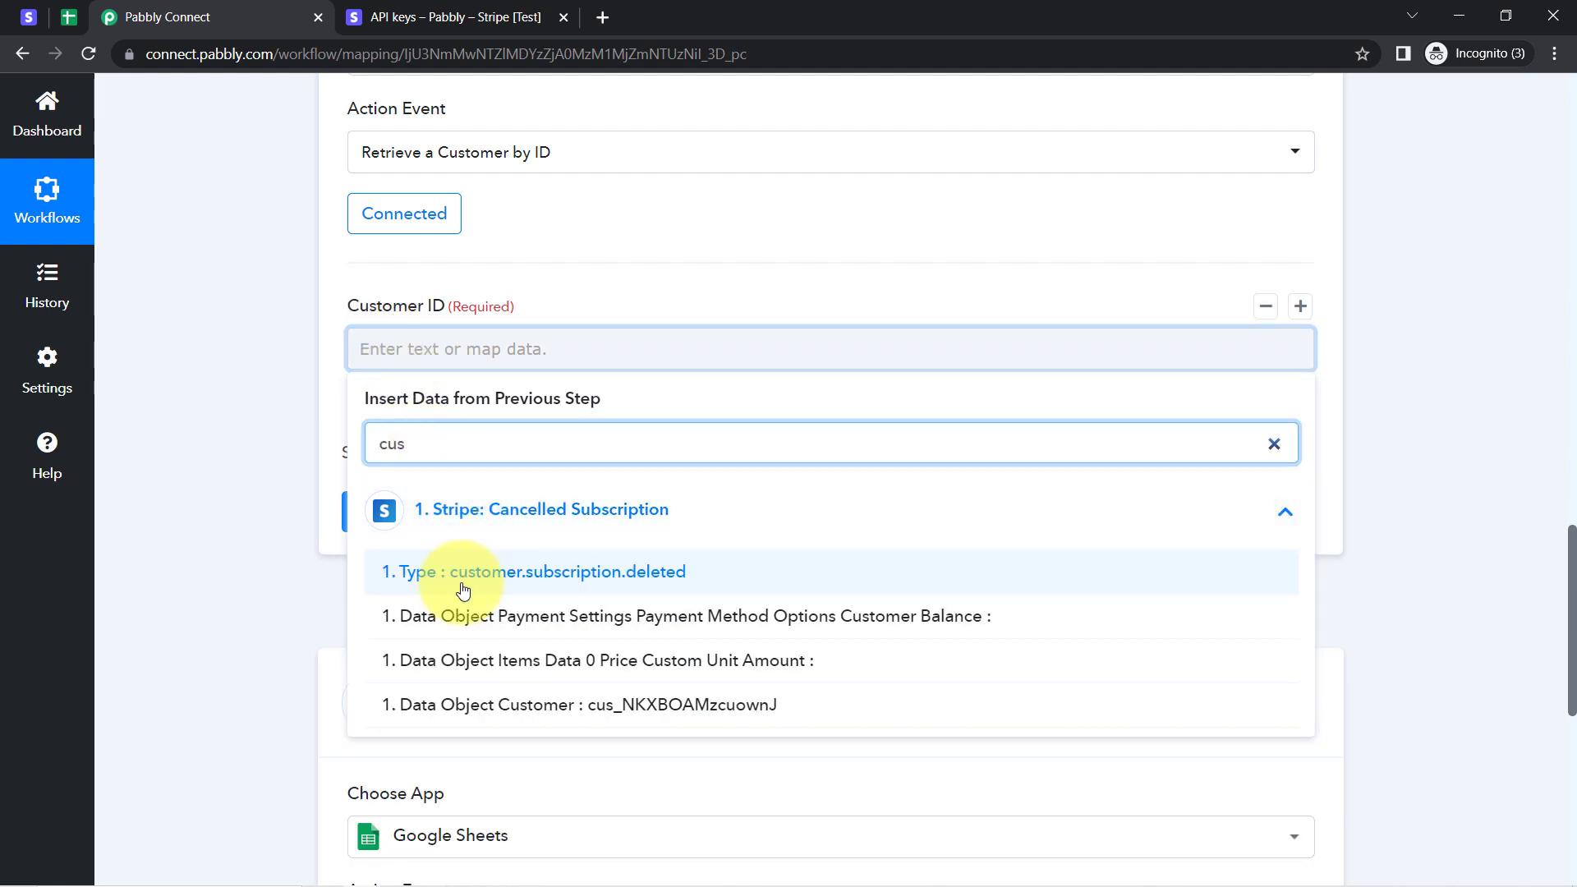
left_click(624, 707)
left_click(236, 486)
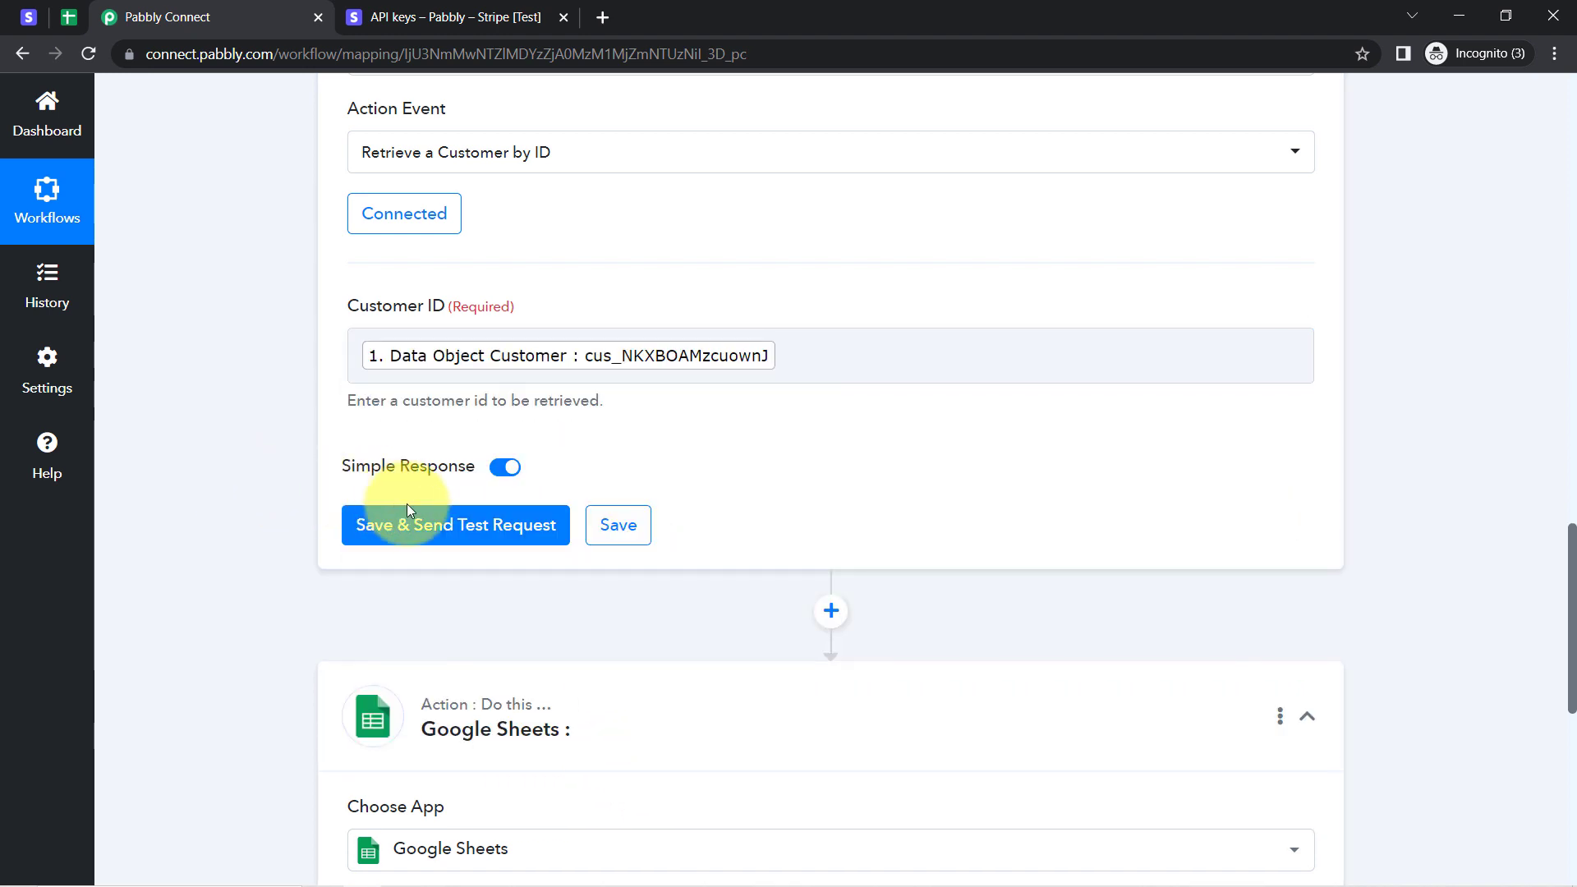
left_click(427, 522)
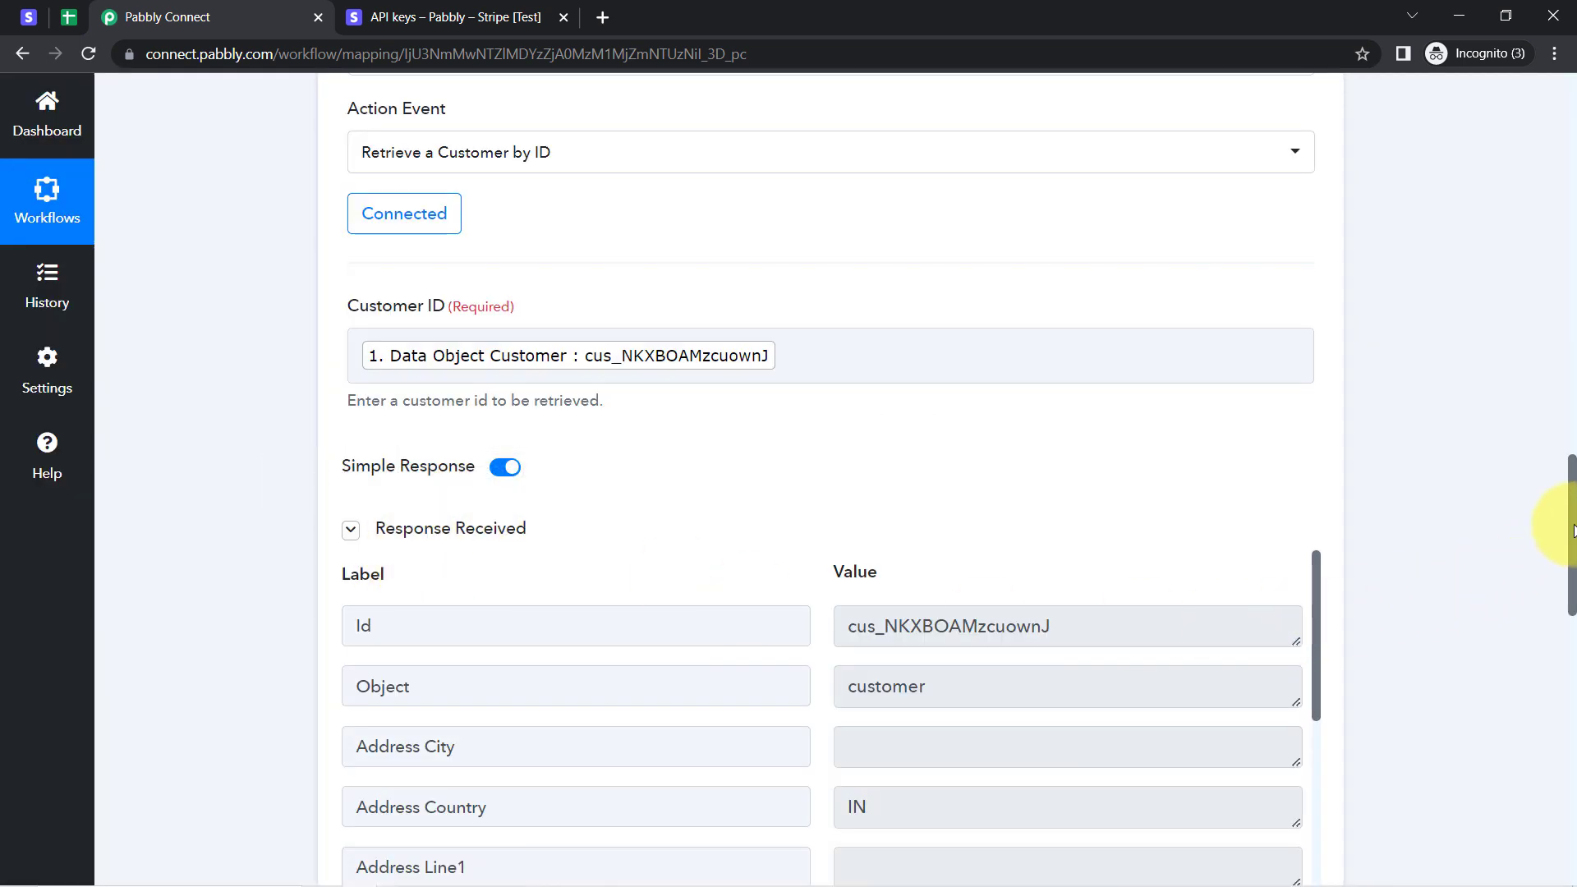
- Examine the customer's email and name in the response received from the Retrieve a Customer by ID action
scroll(1549, 542, "down", 3)
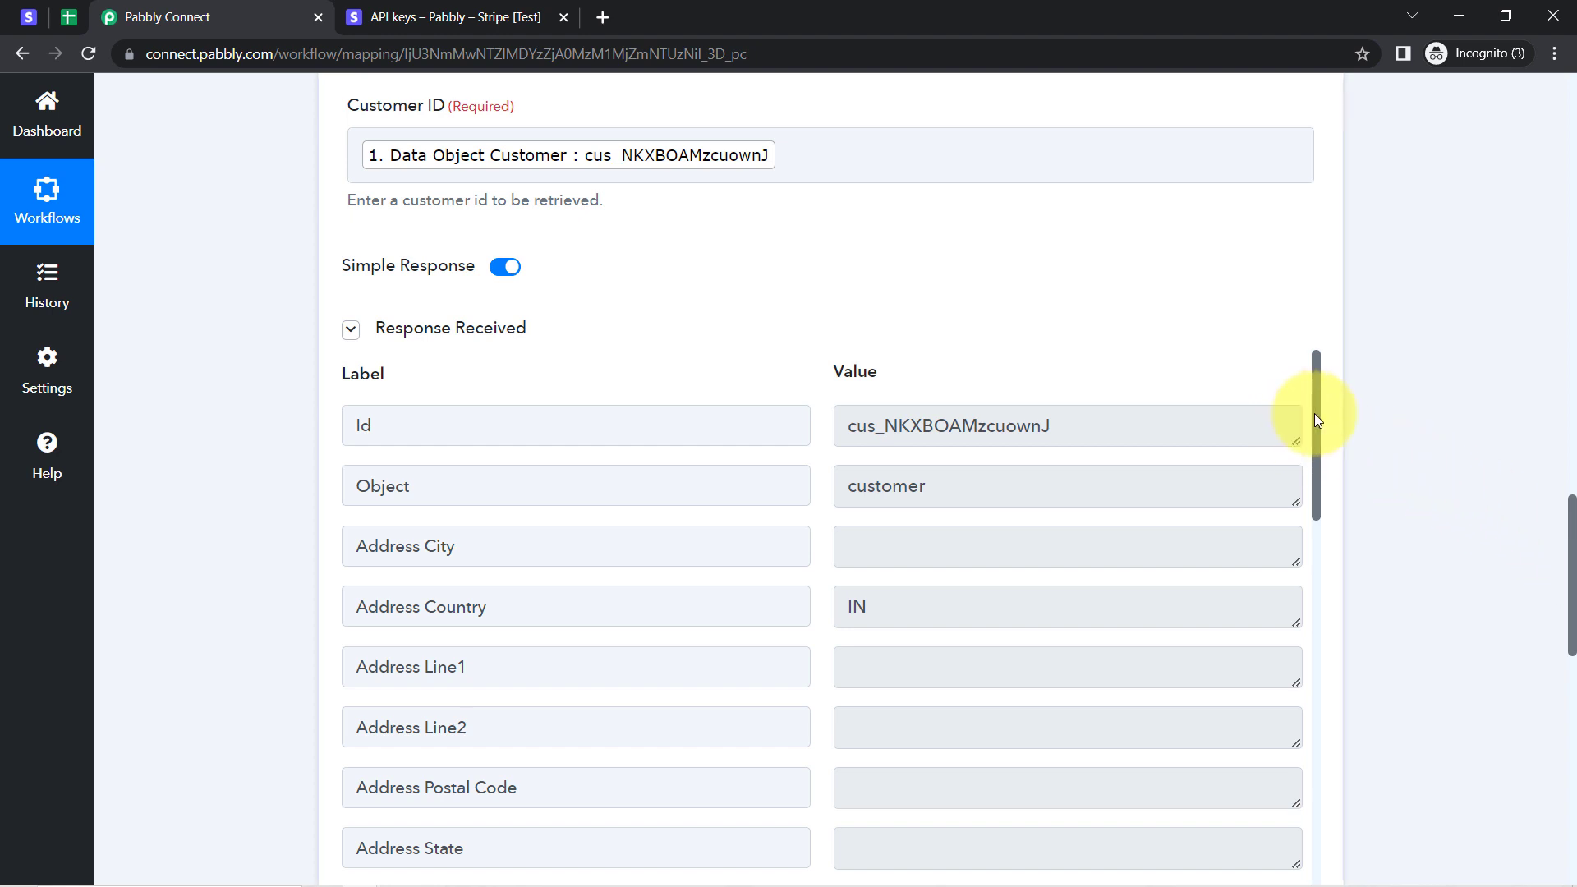
left_click_drag(1314, 412, 1313, 661)
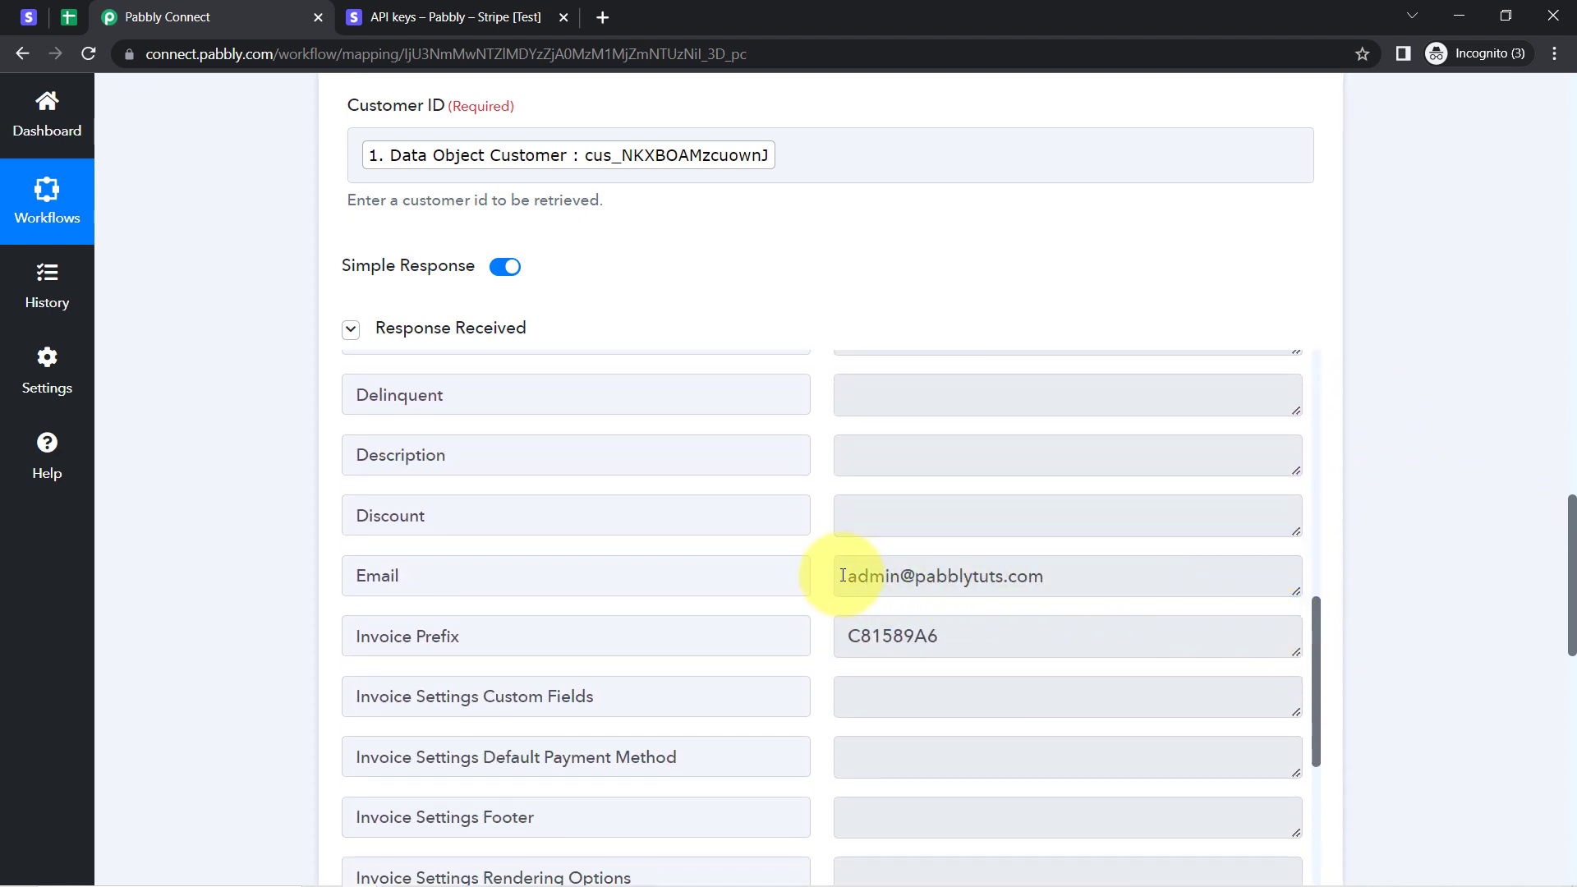
left_click_drag(841, 575, 1007, 577)
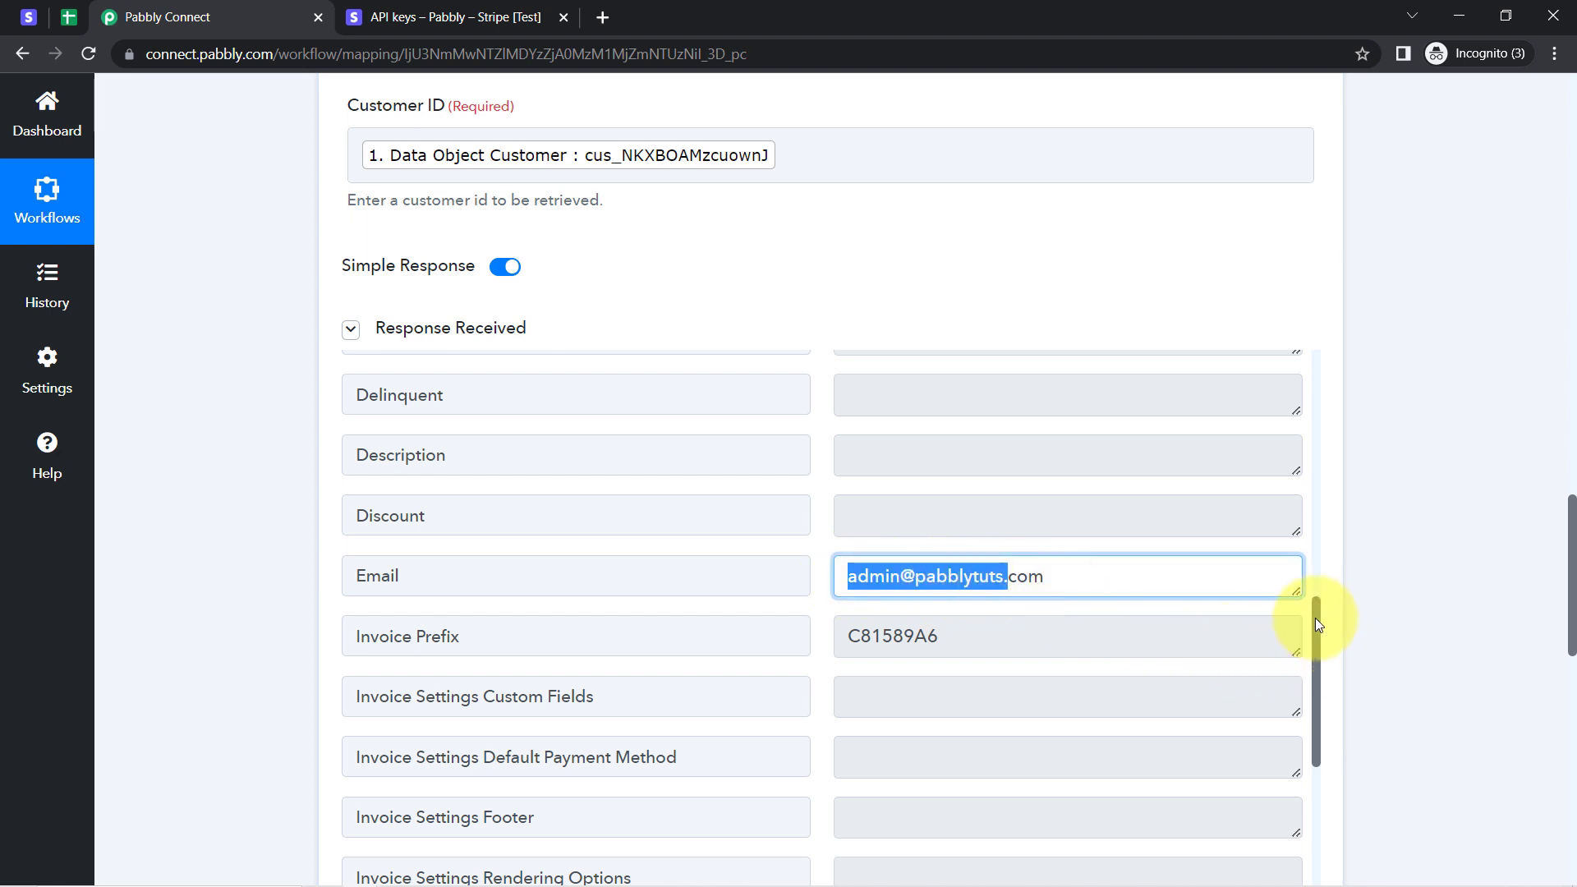
left_click_drag(1317, 620, 1322, 786)
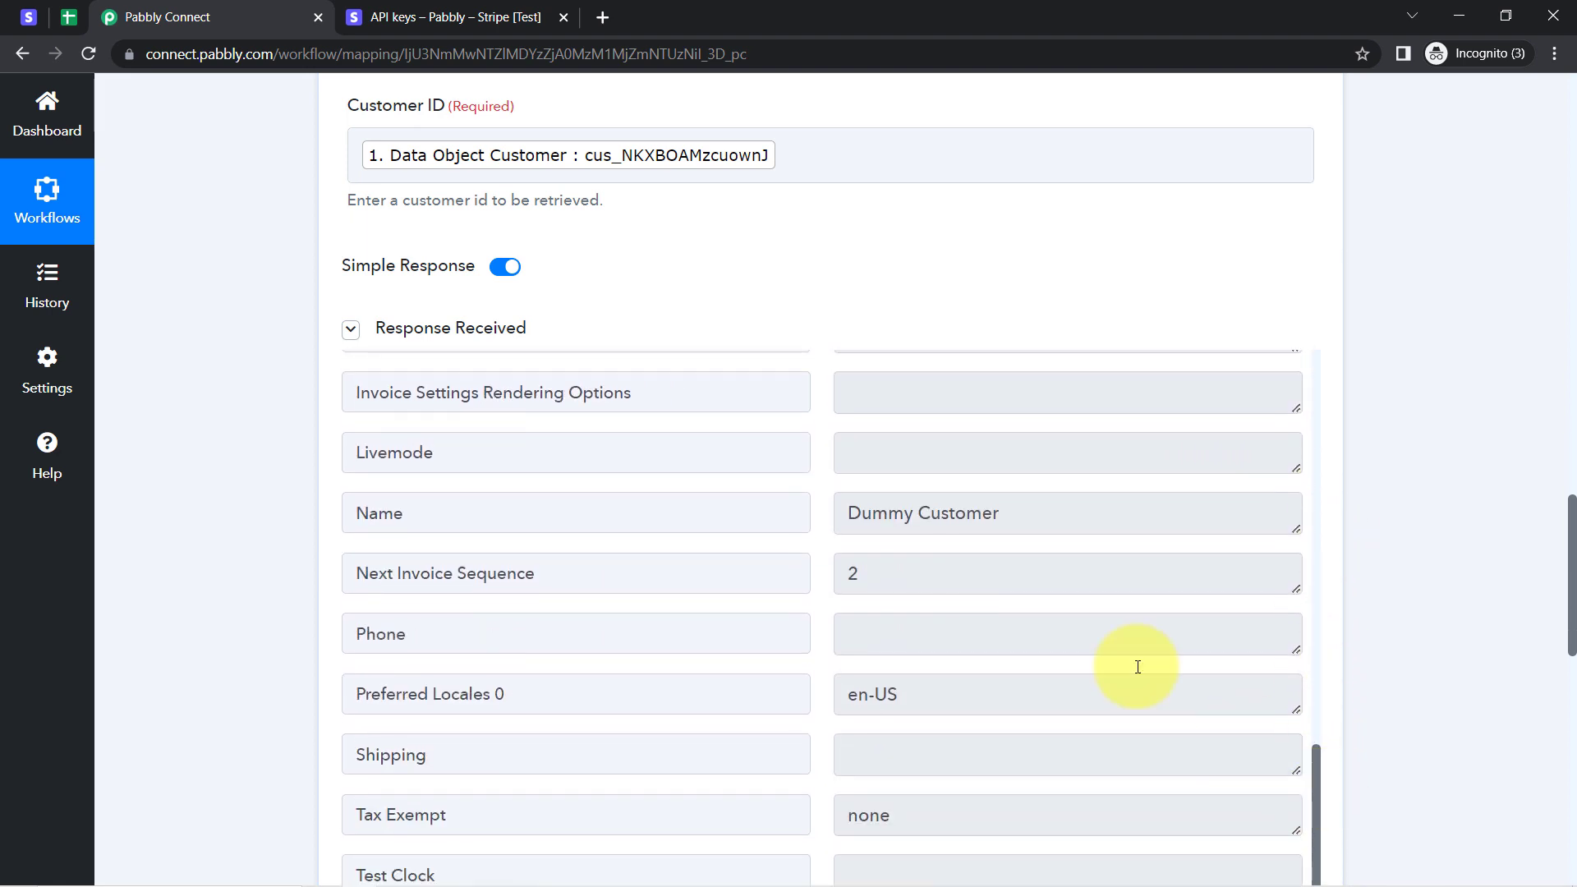
left_click_drag(872, 517, 964, 516)
left_click(403, 504)
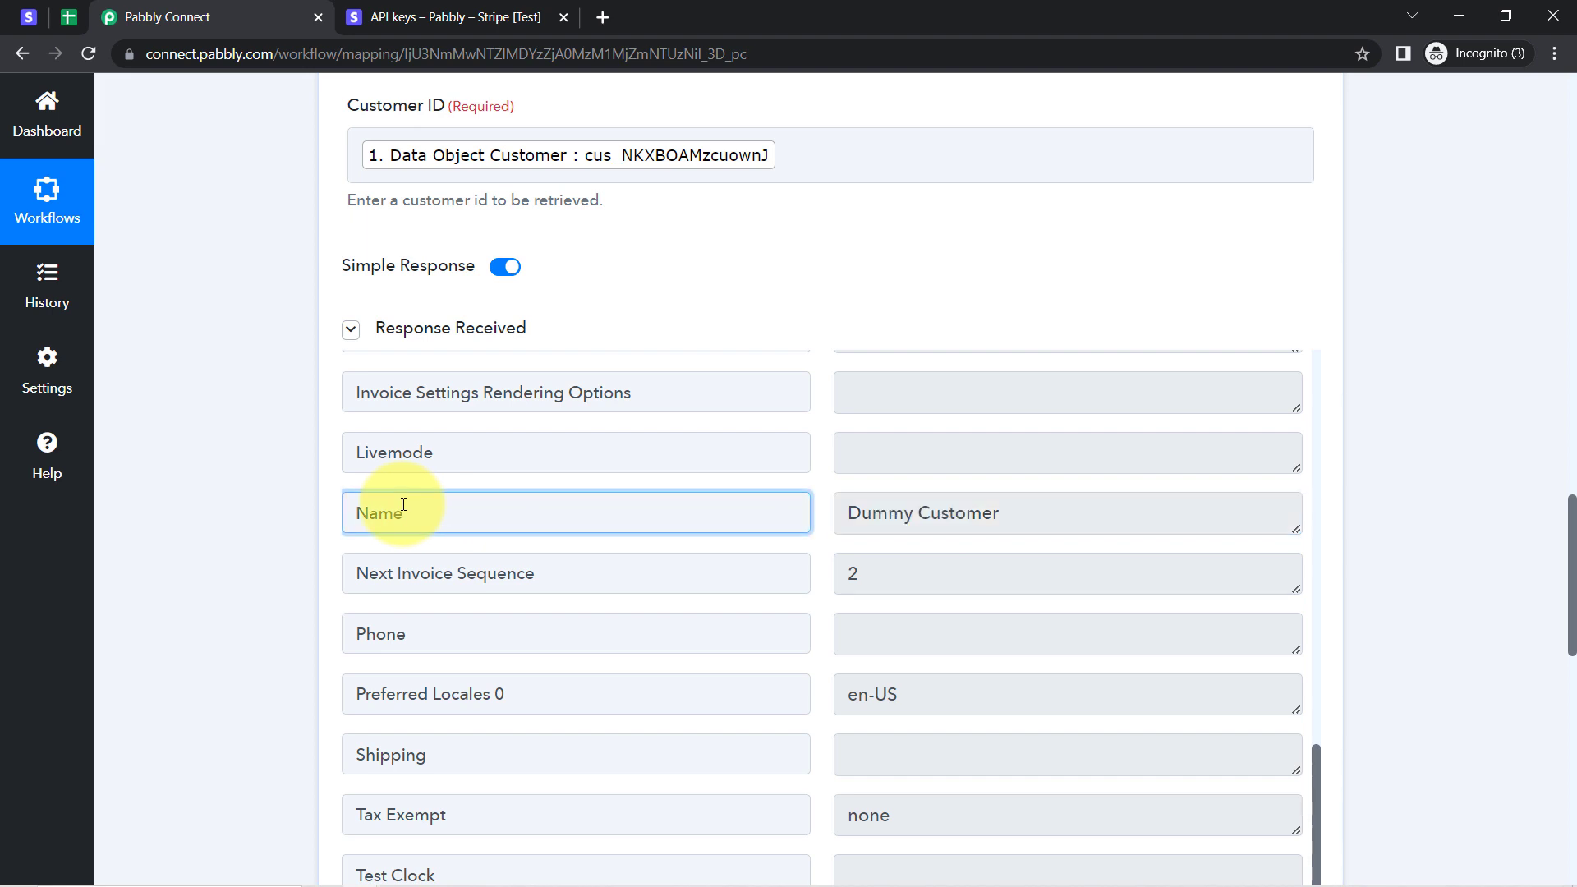
mouse_move(1571, 616)
left_mouse_down()
mouse_move(1570, 655)
mouse_move(1570, 624)
left_mouse_up()
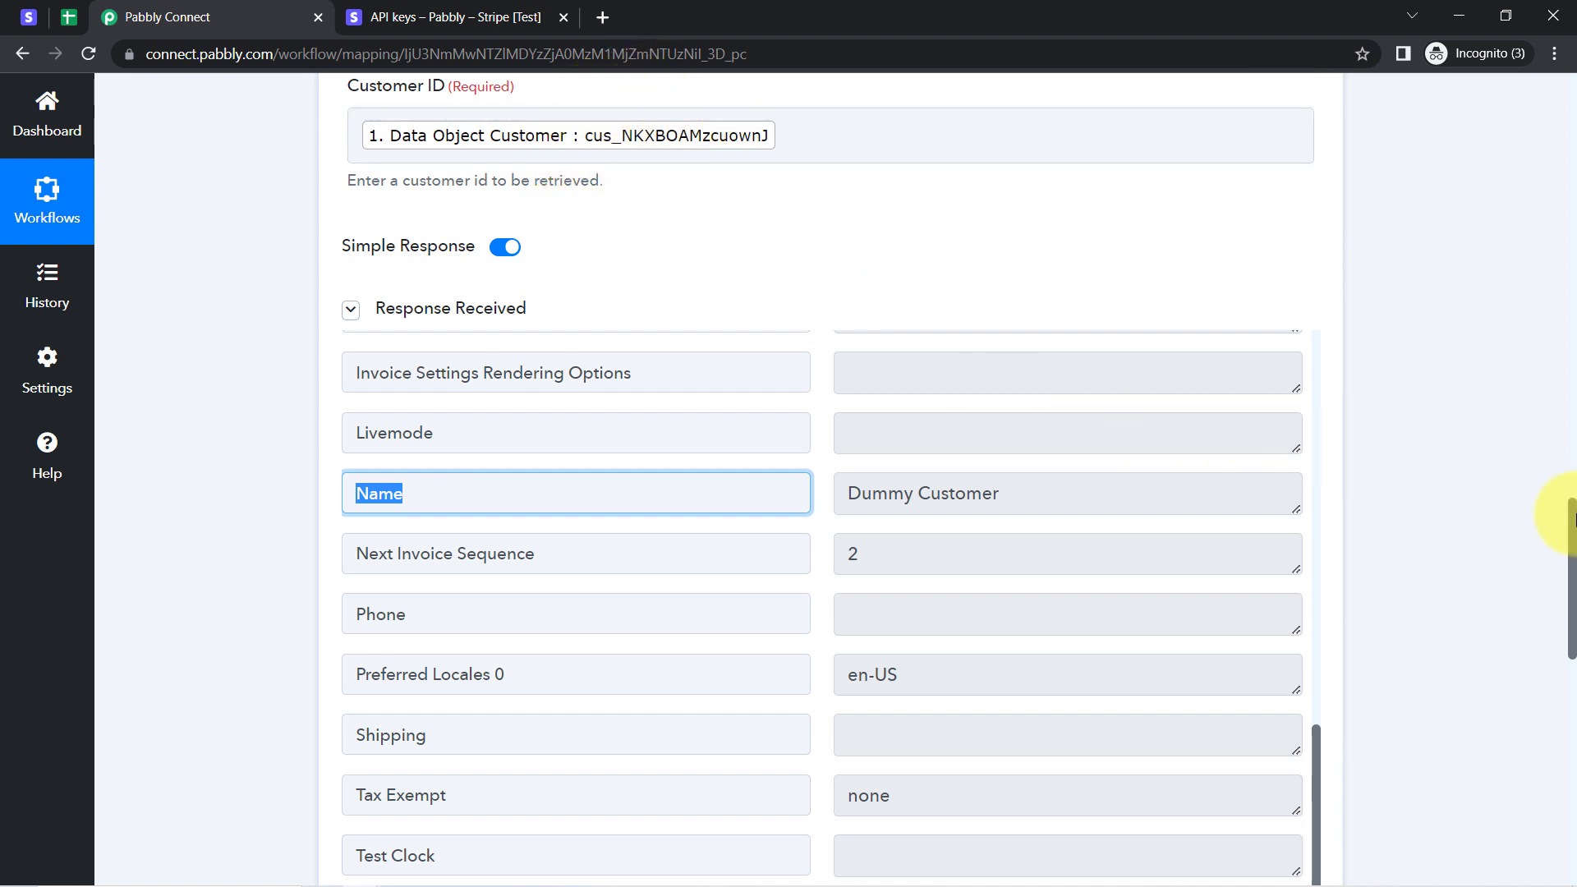
- Set the Google Sheets action event to Add New Row and open its connection settings
left_click_drag(1569, 523, 1566, 731)
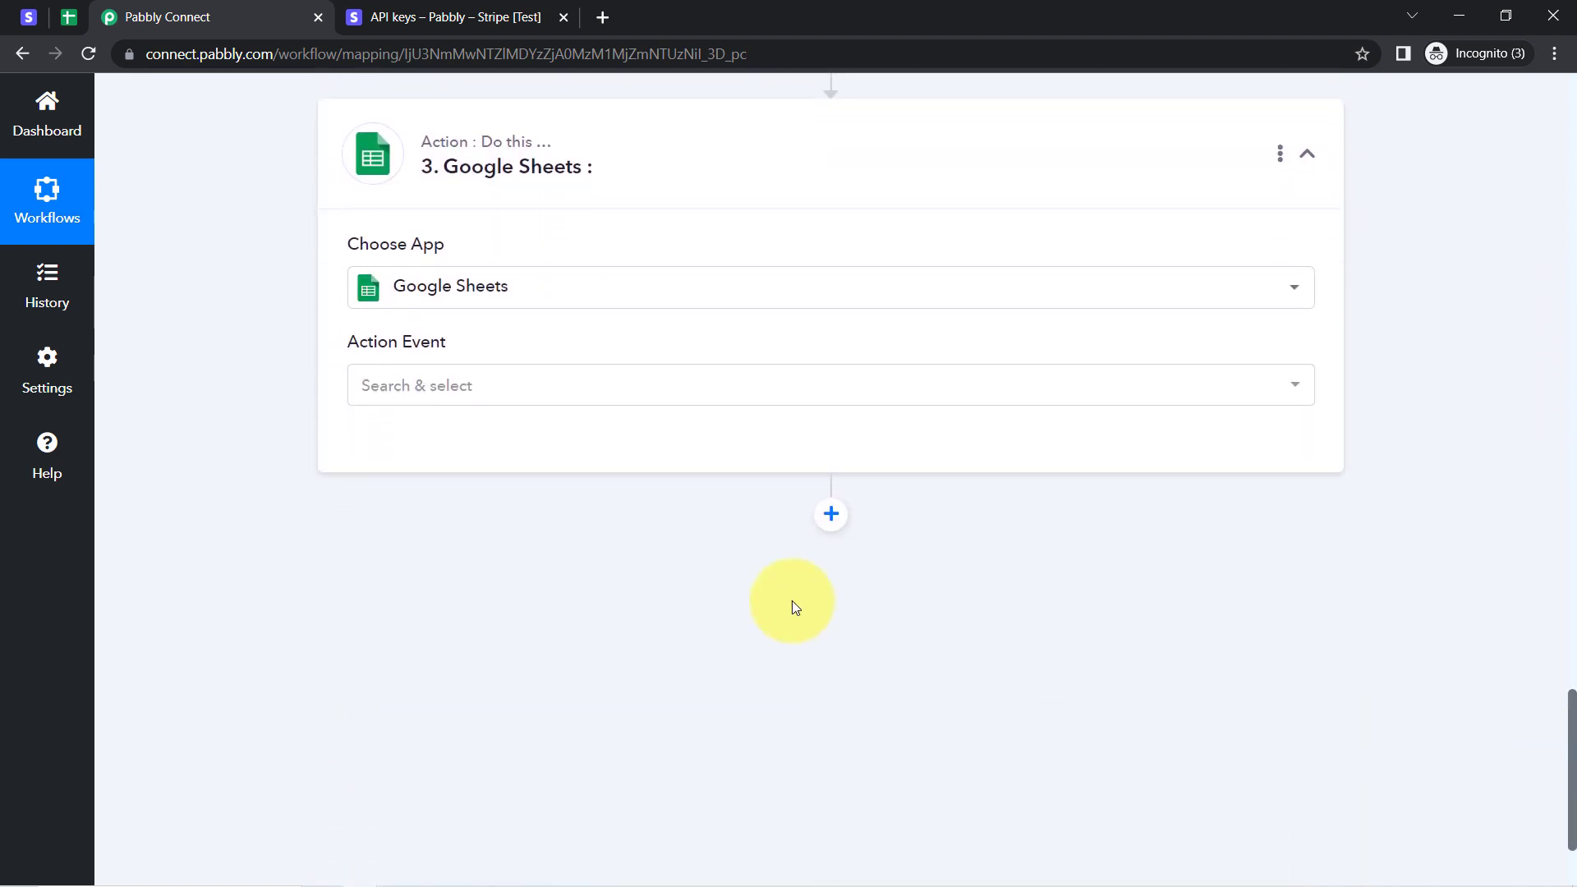
left_click(406, 383)
left_click(449, 509)
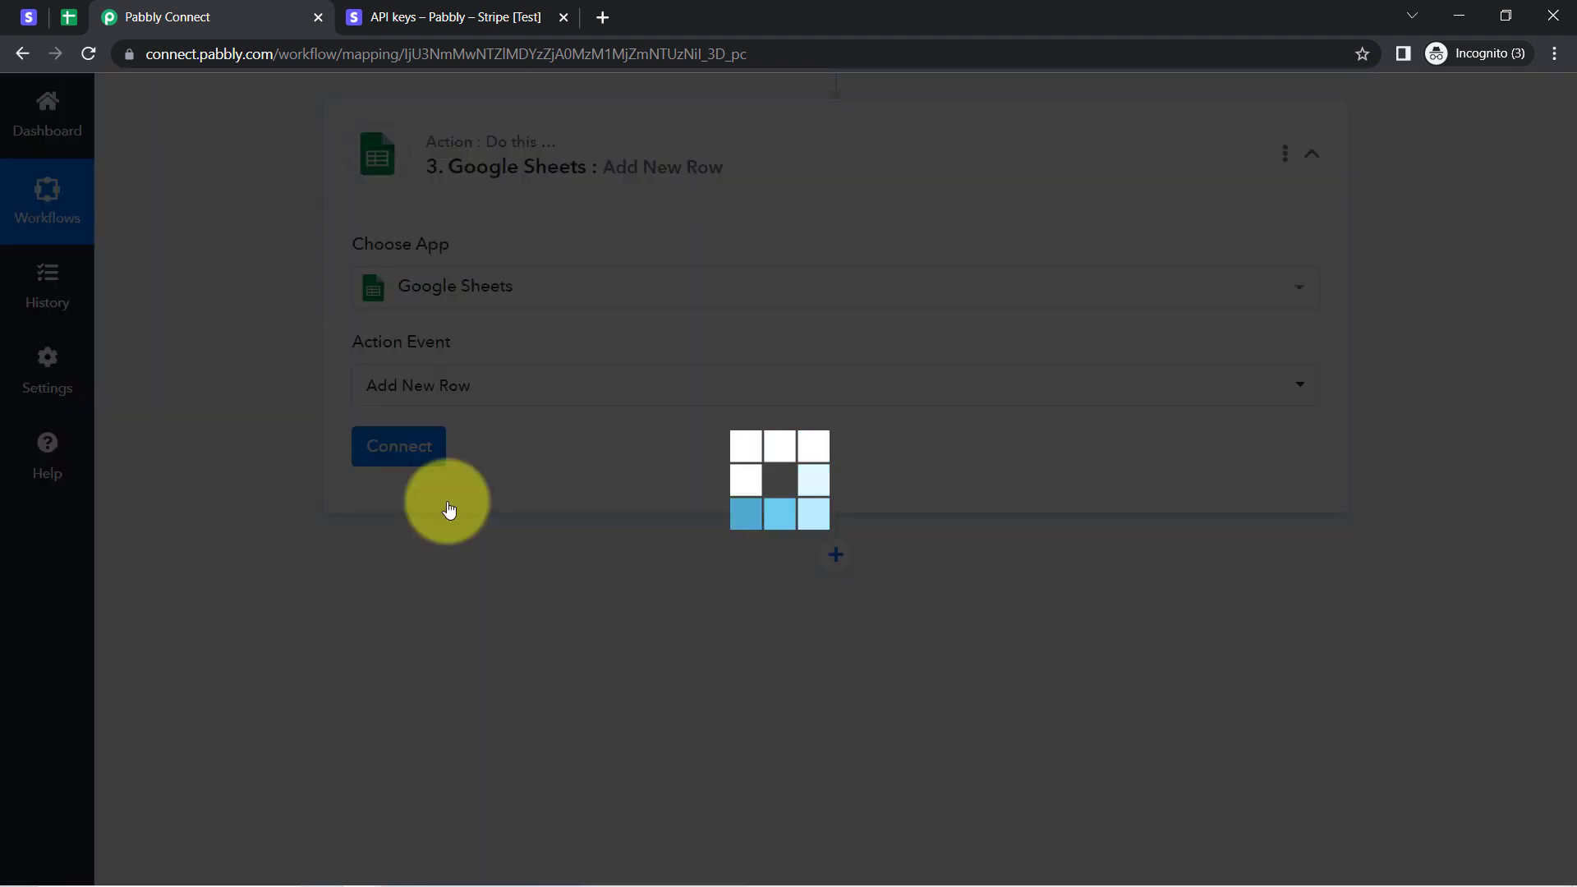
left_click(385, 451)
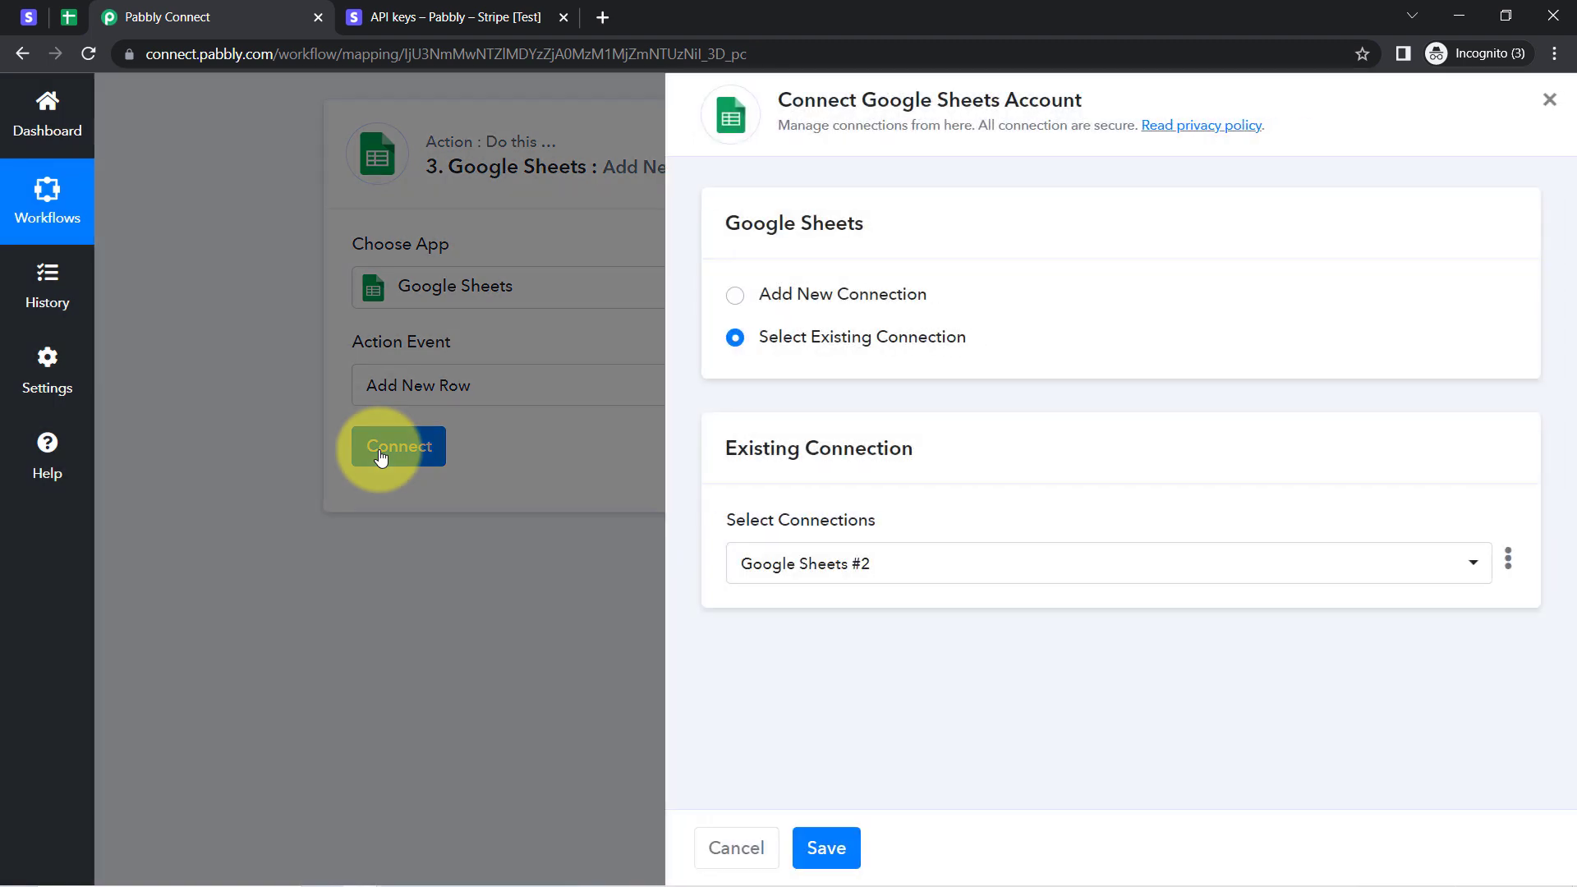
- Choose the existing connection Google Sheets #2 for the Add New Row action and save it
left_click(835, 296)
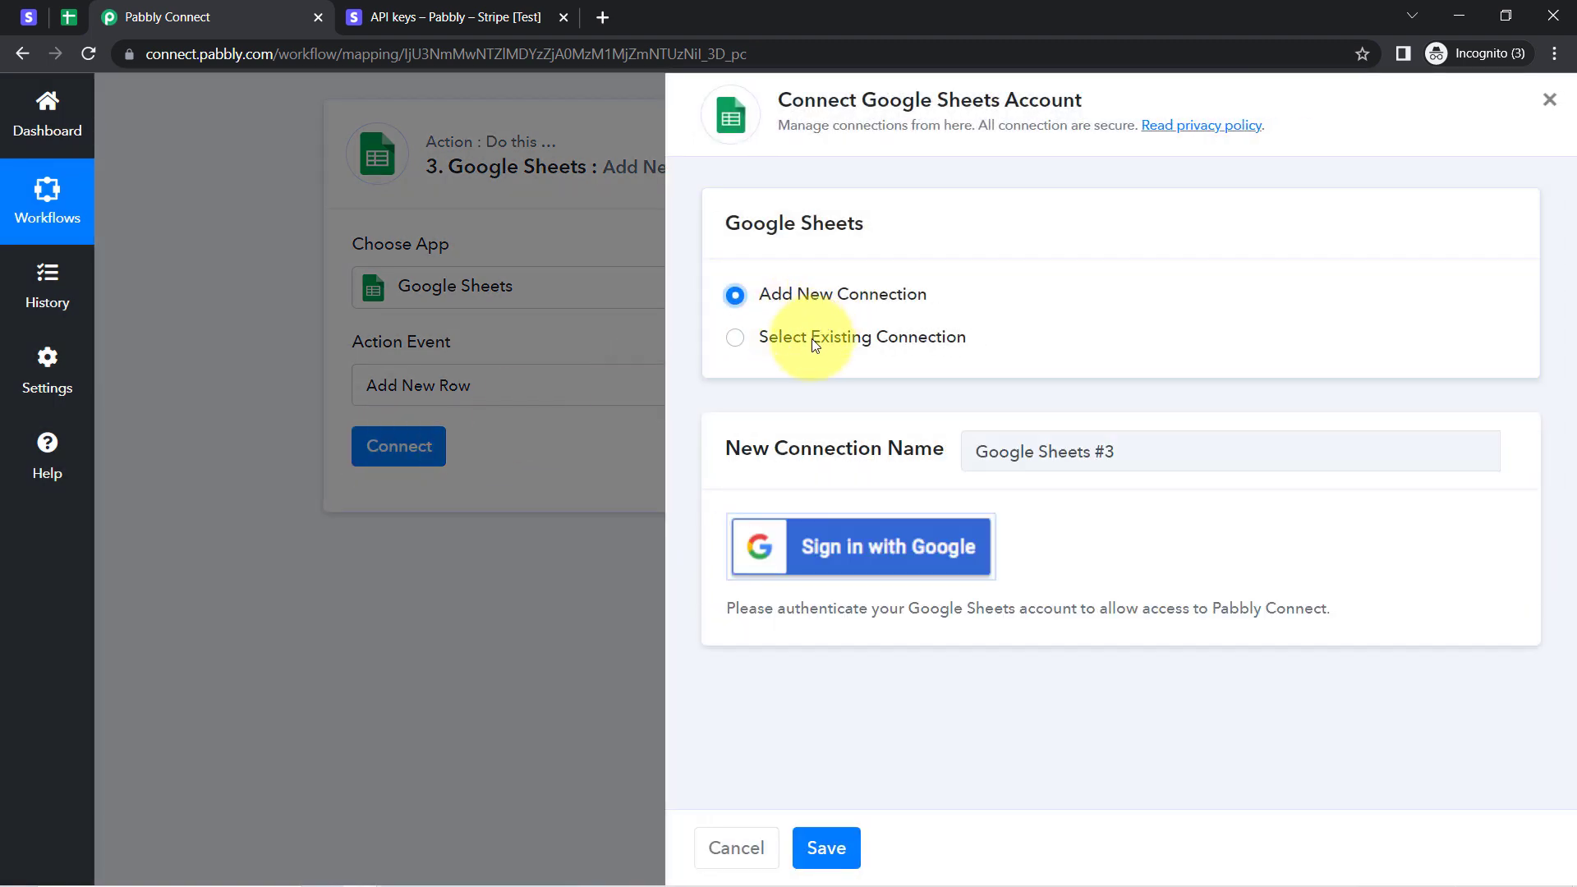
left_click(811, 338)
left_click(817, 296)
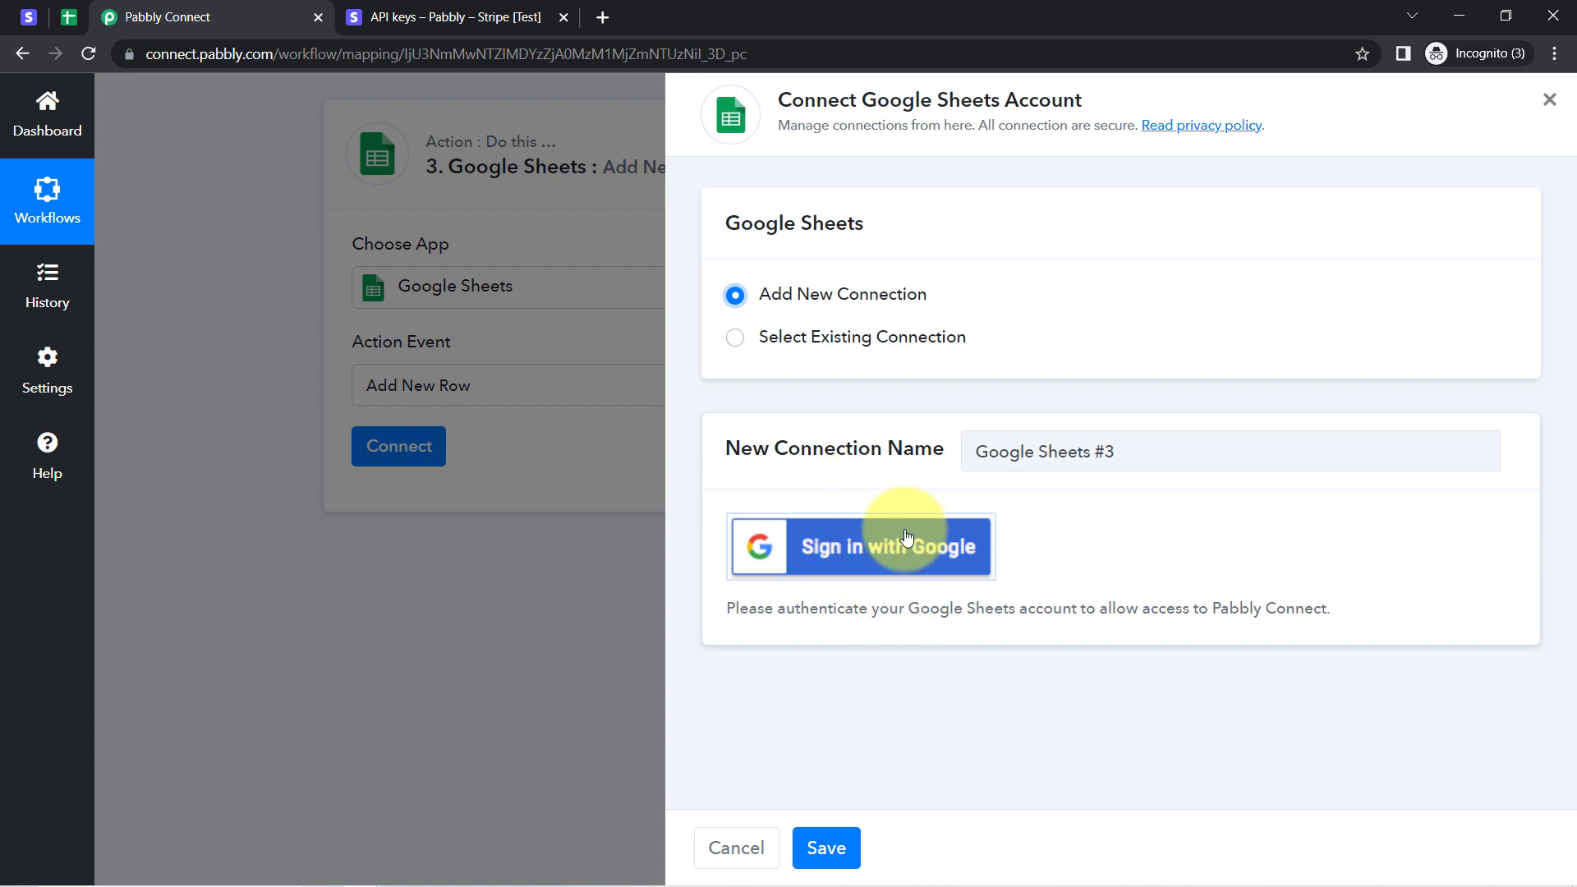
left_click(869, 335)
left_click(831, 300)
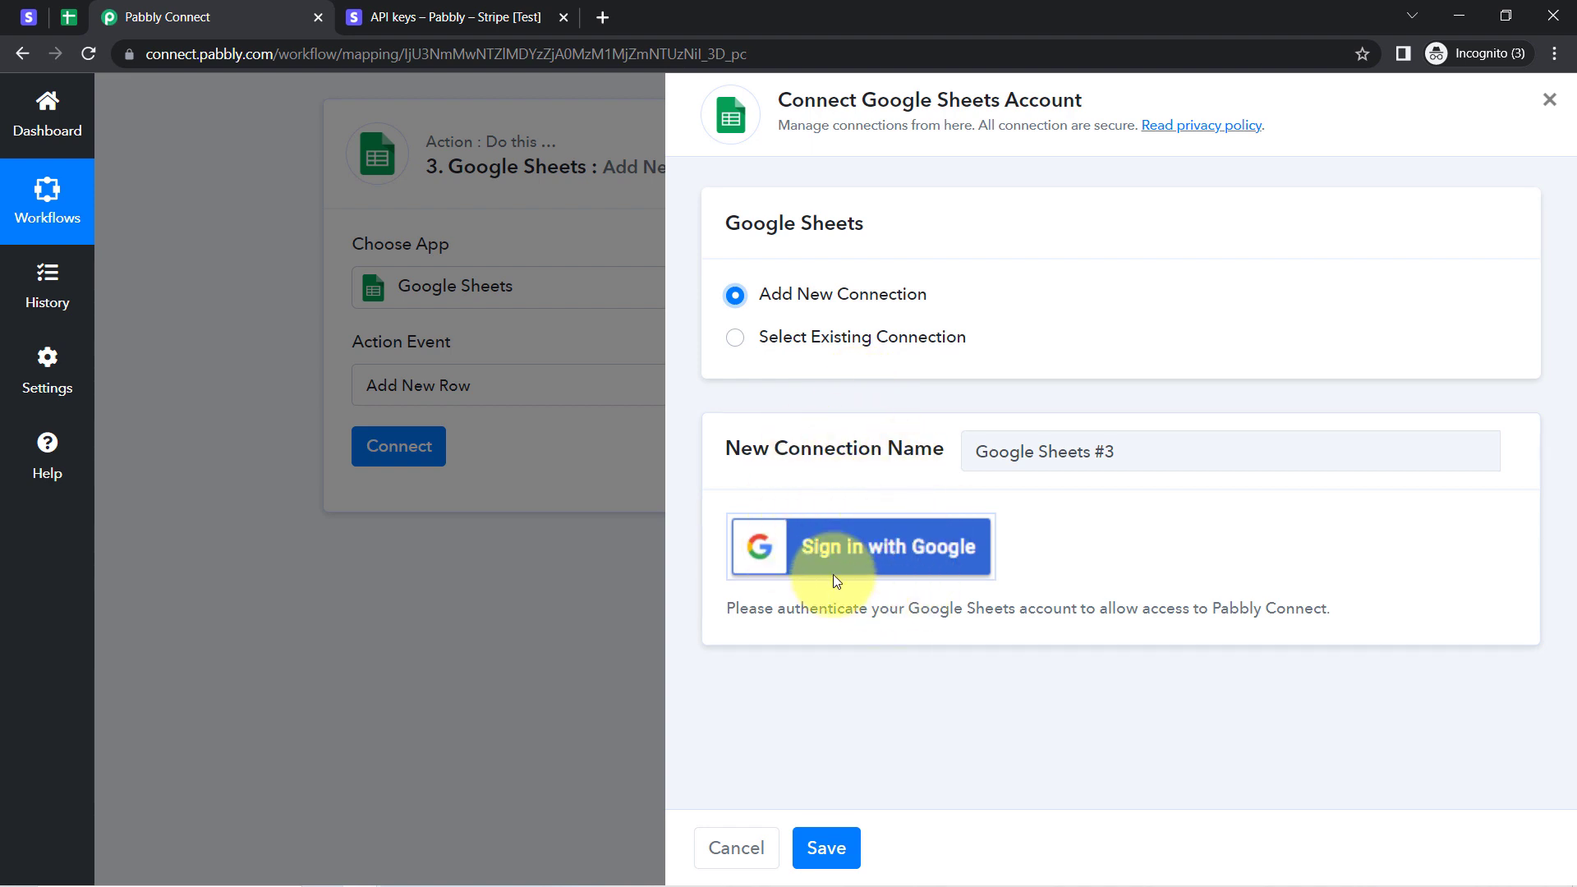
left_click(867, 328)
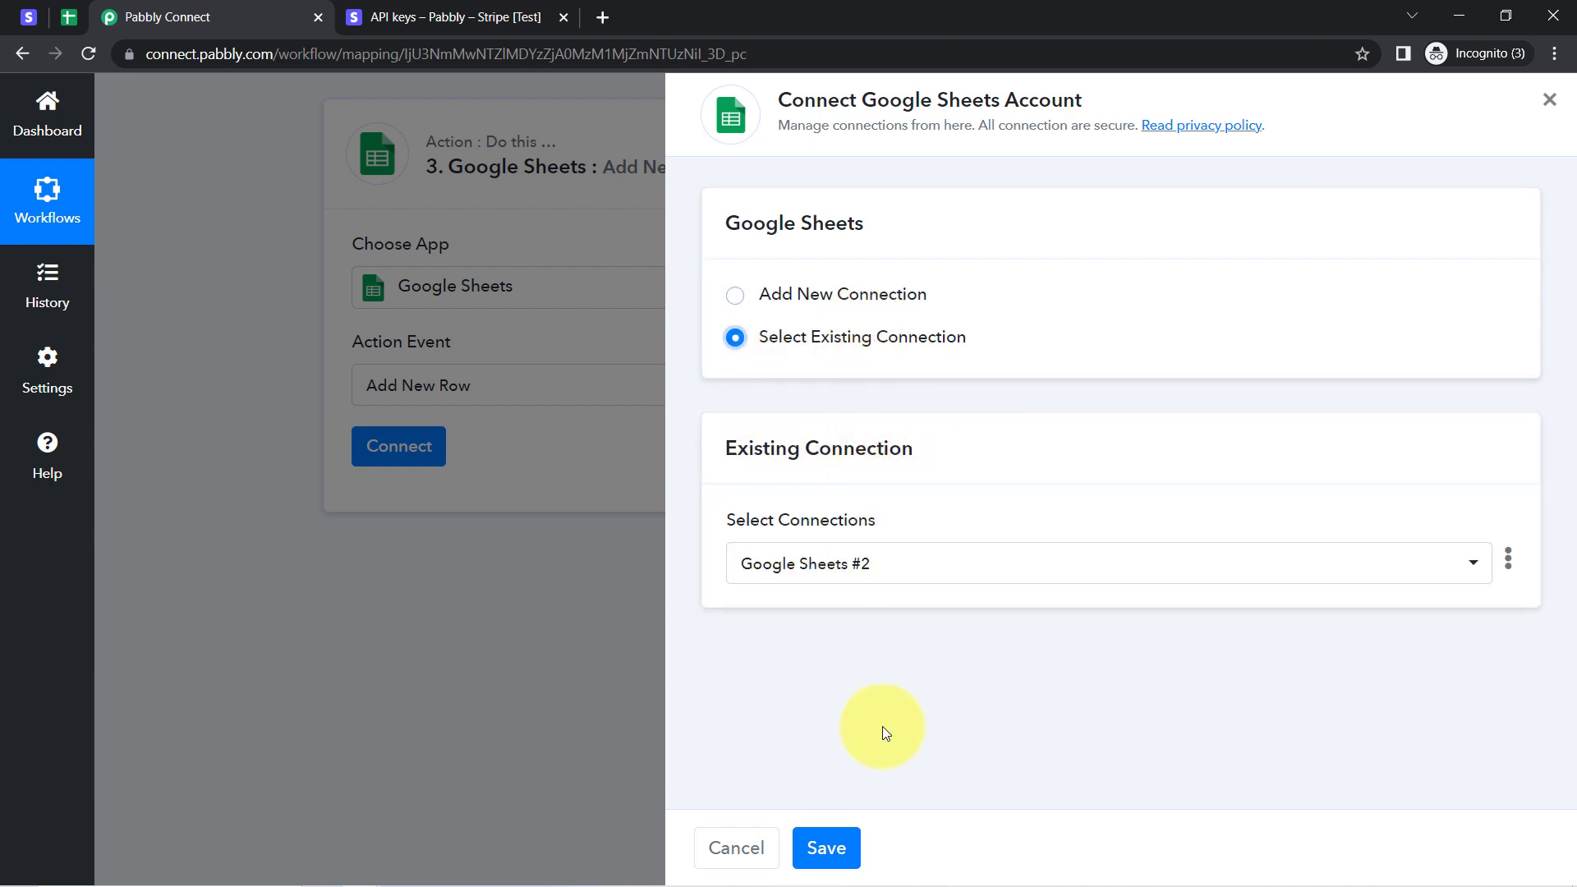
left_click(825, 849)
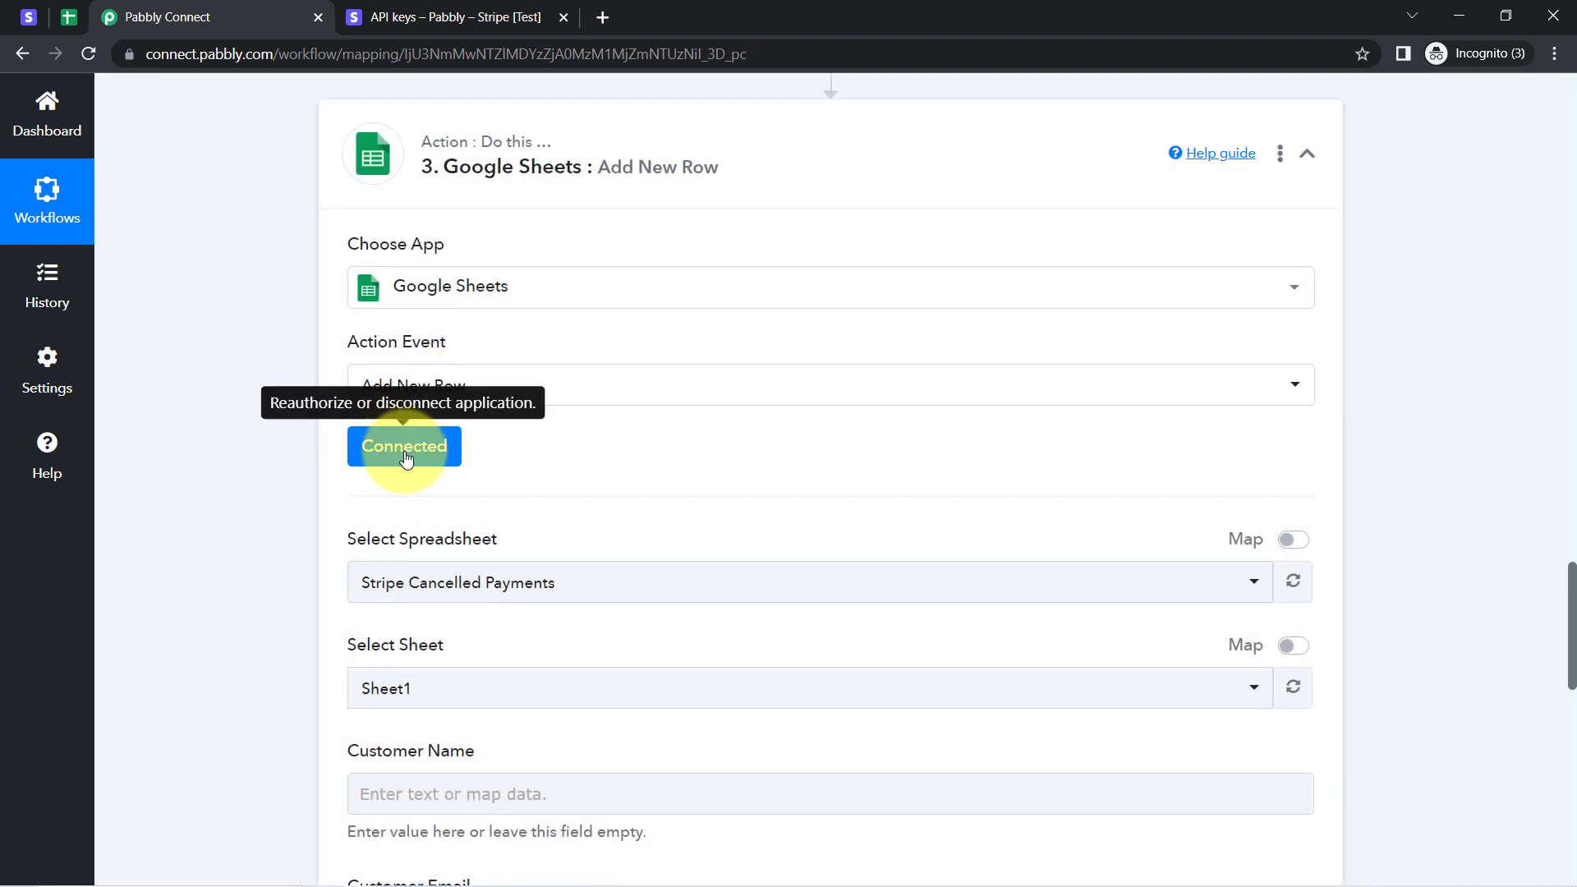
- Check the spreadsheet's title in Google Sheets and select Stripe Cancelled Payments as the action's spreadsheet in Pabbly Connect
left_click_drag(1572, 567, 1570, 605)
left_click(531, 325)
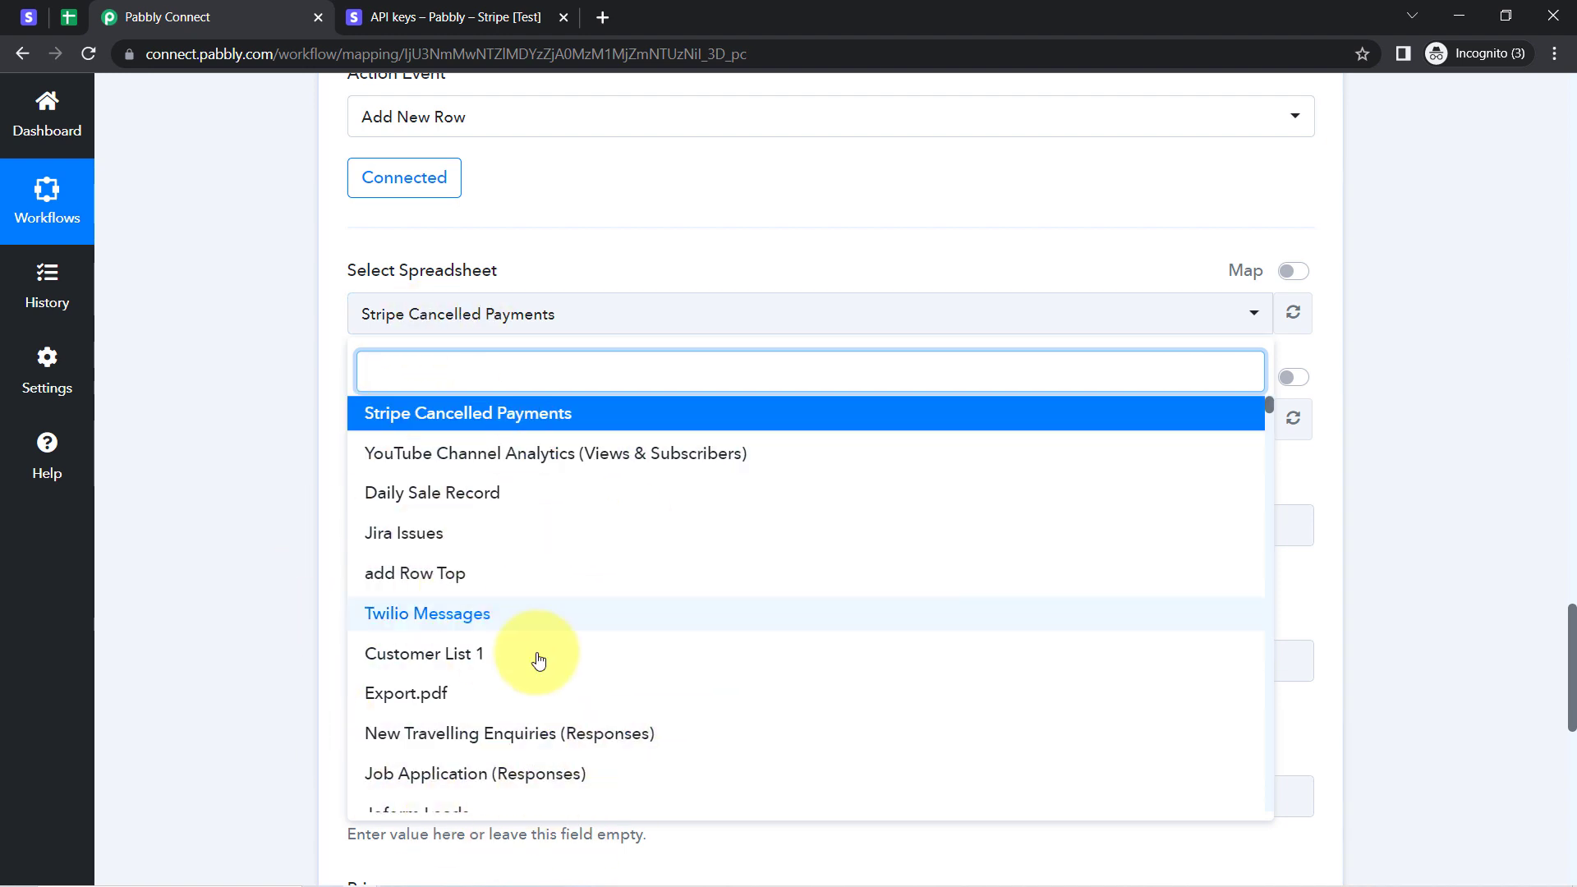
left_click(332, 361)
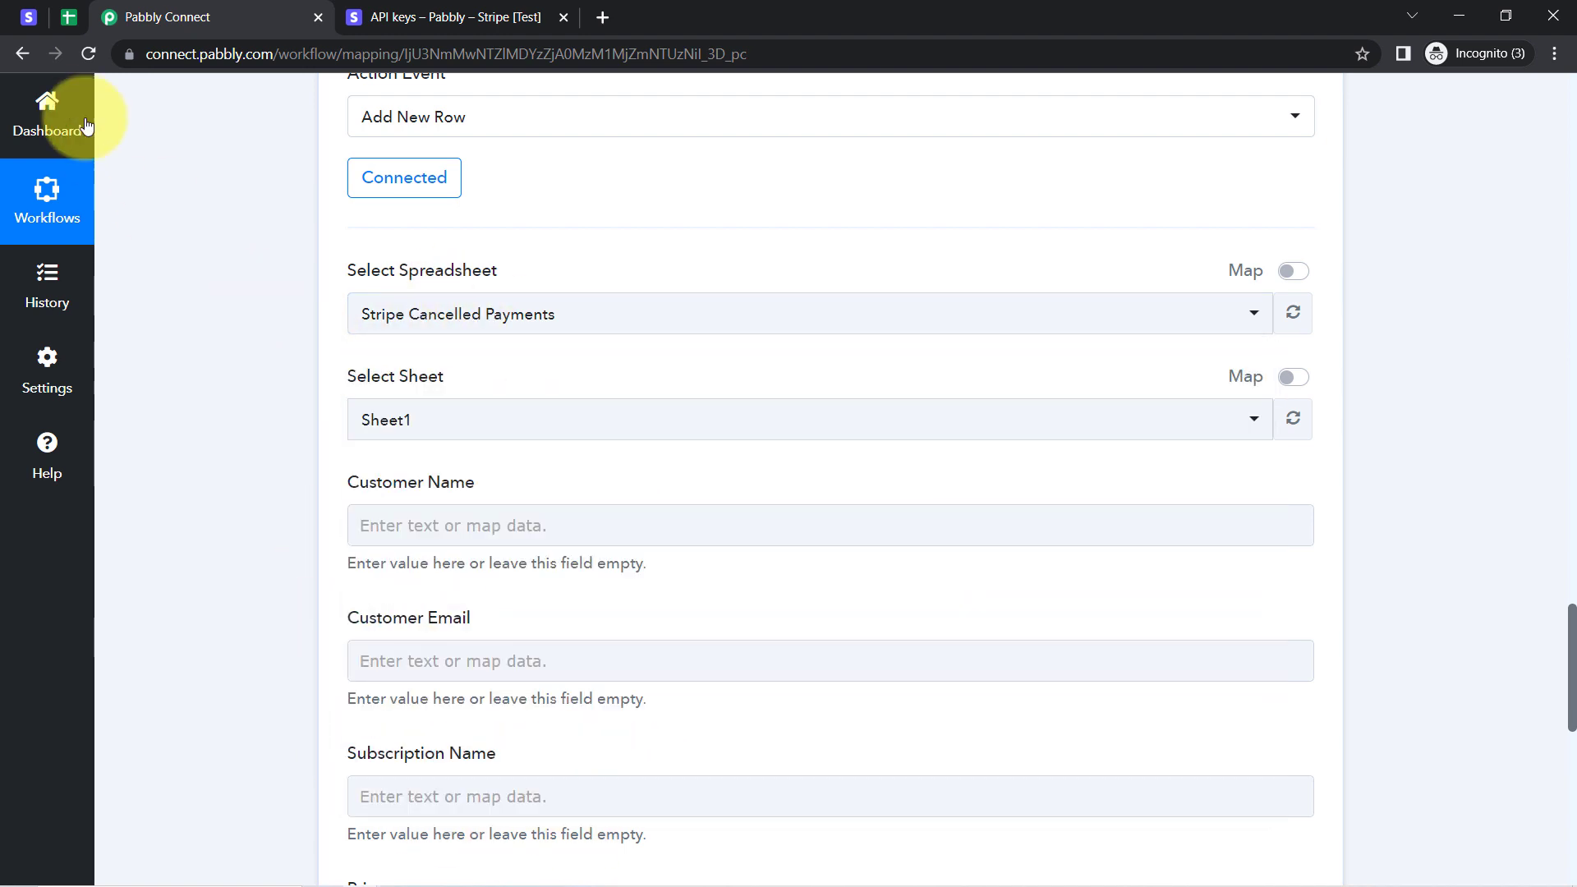
left_click(65, 17)
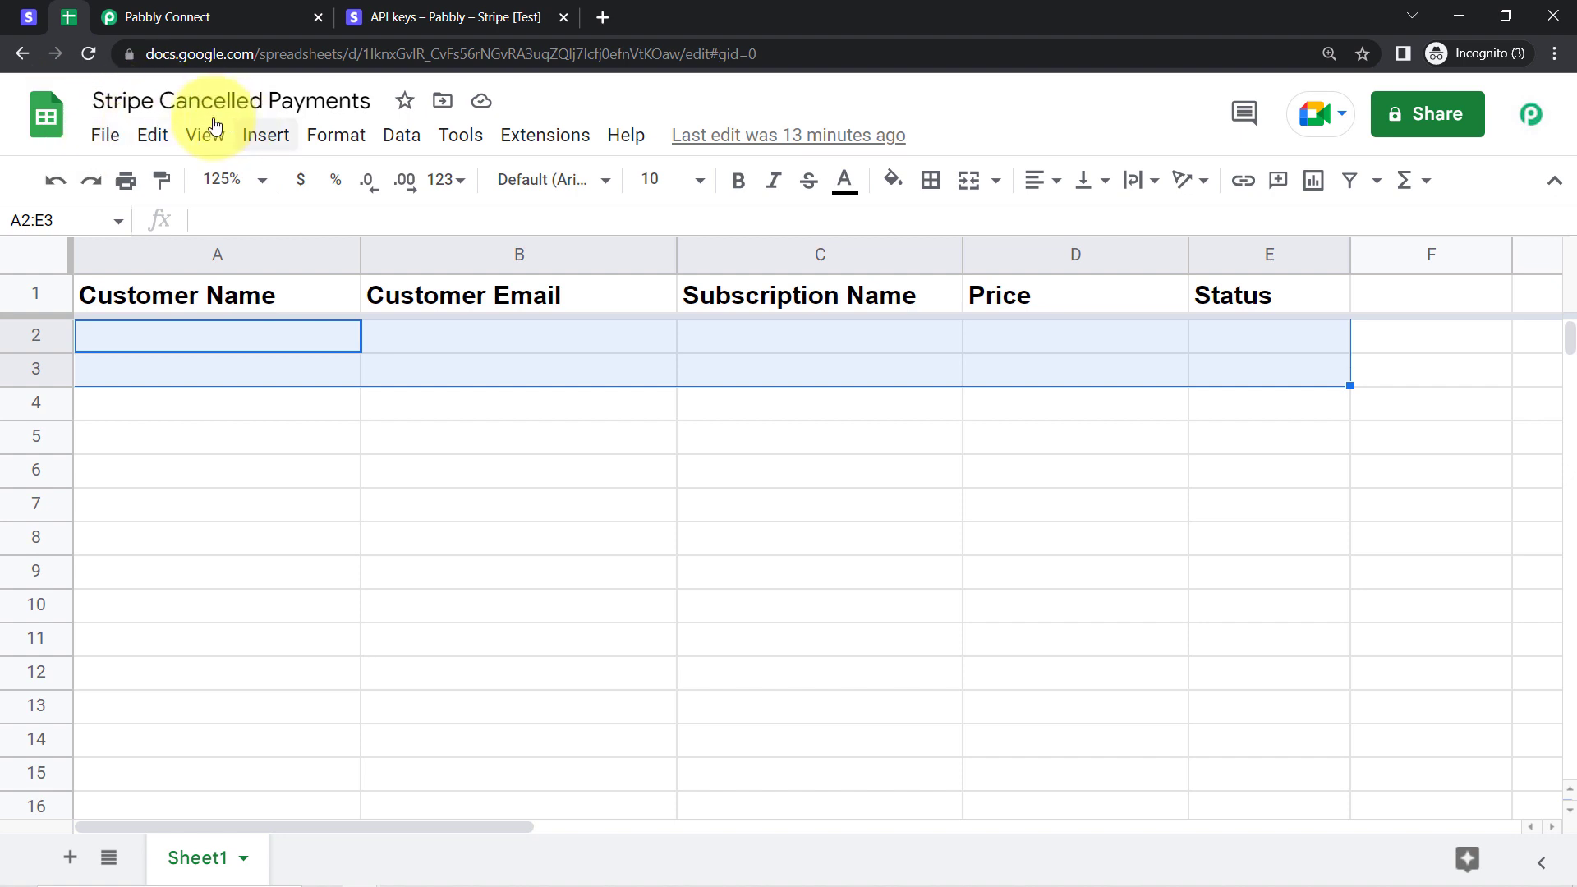
left_click_drag(141, 100, 289, 22)
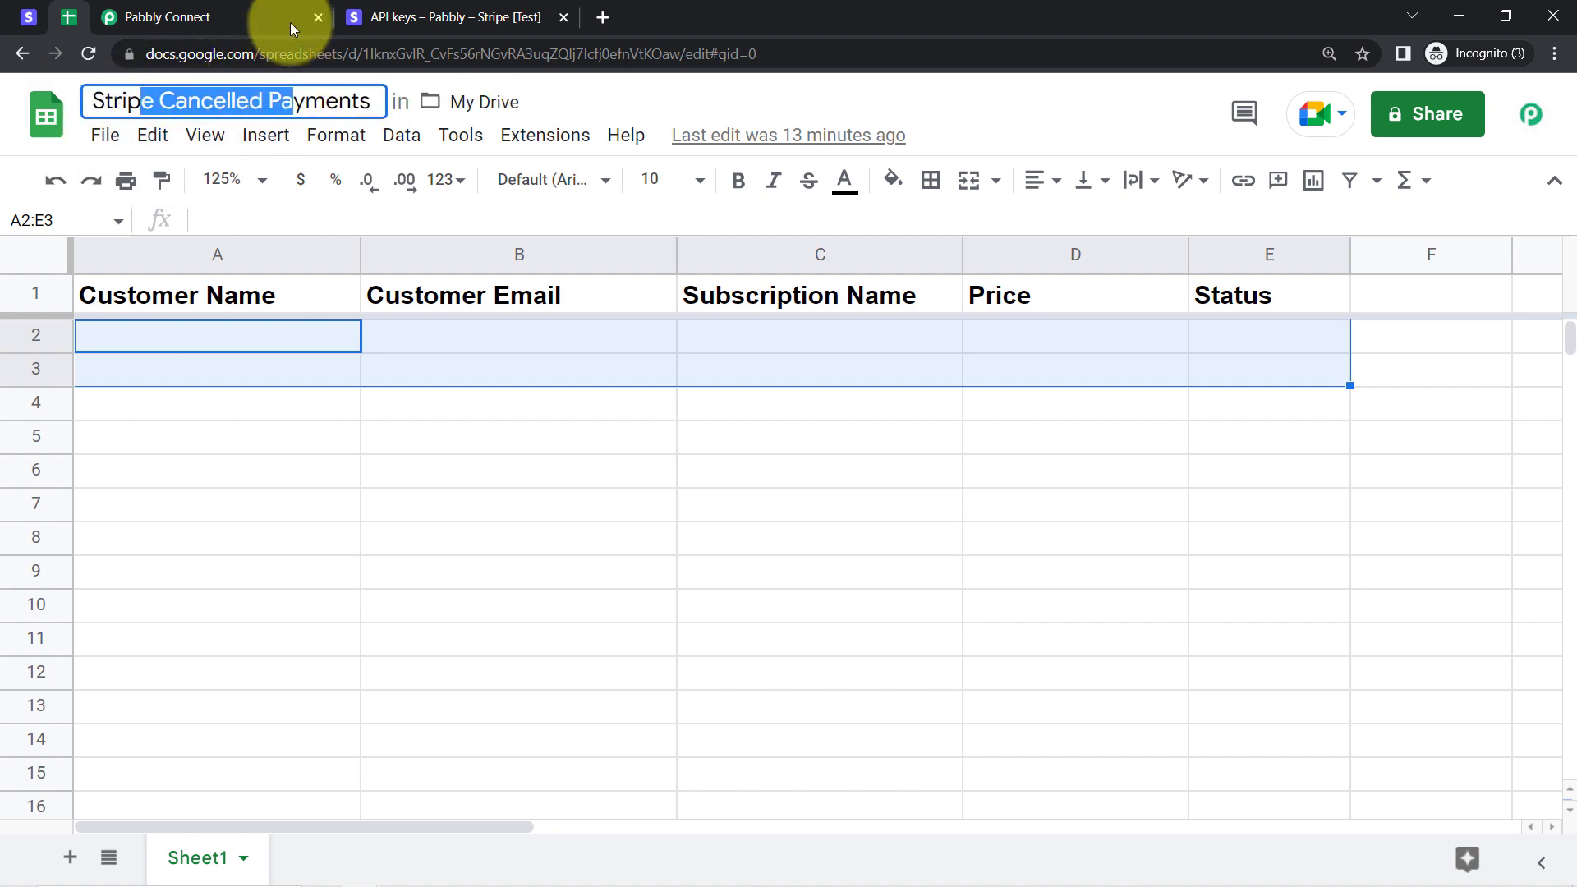
left_click(239, 17)
left_click(412, 333)
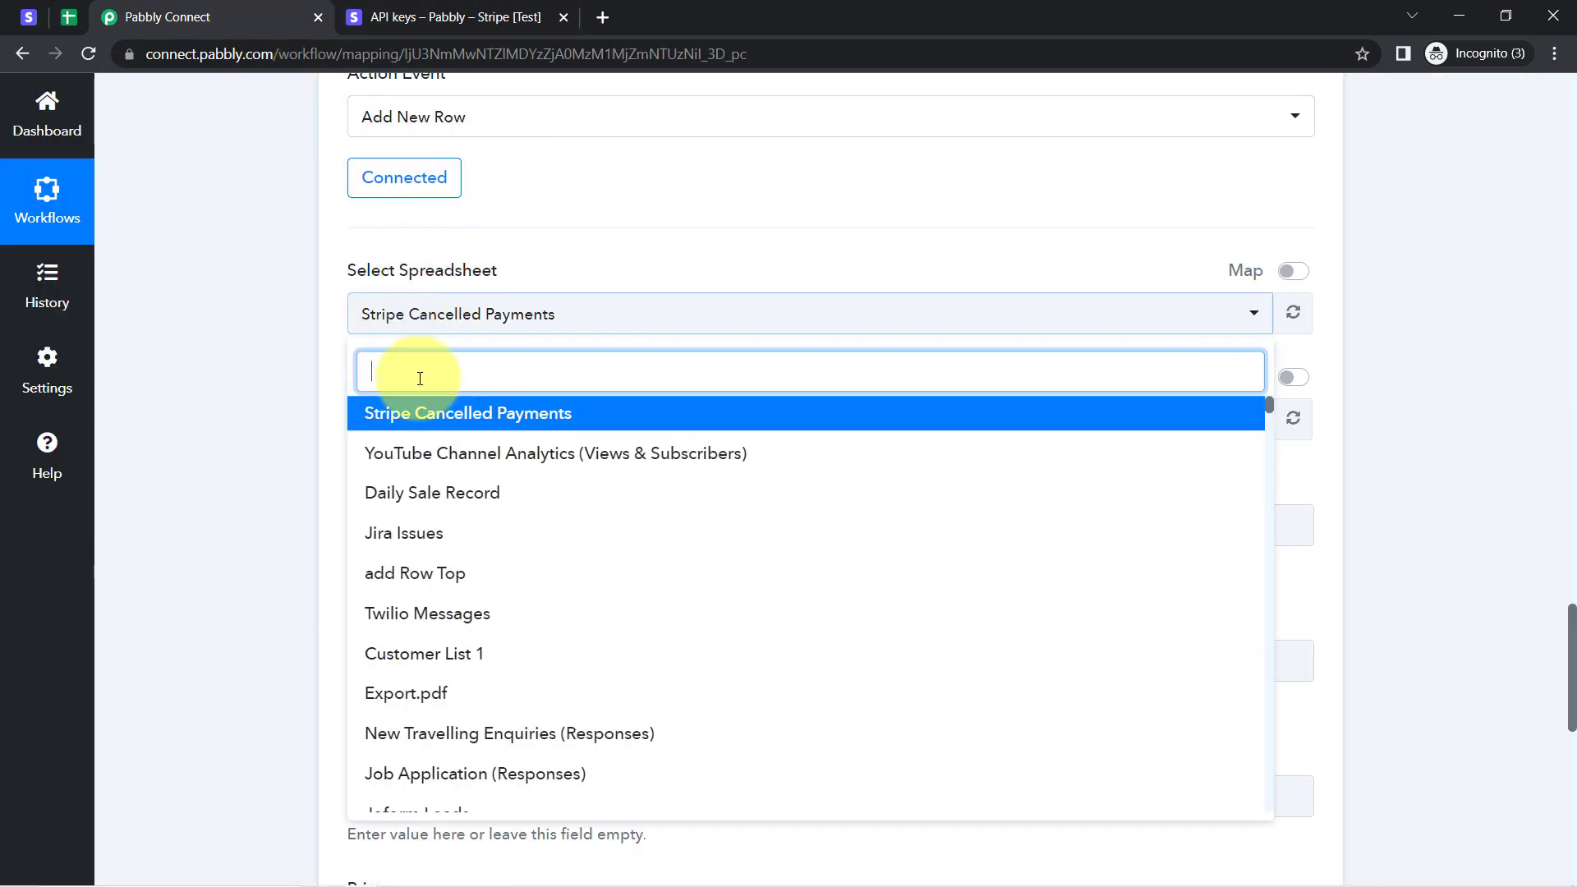
left_click(391, 412)
left_click(227, 358)
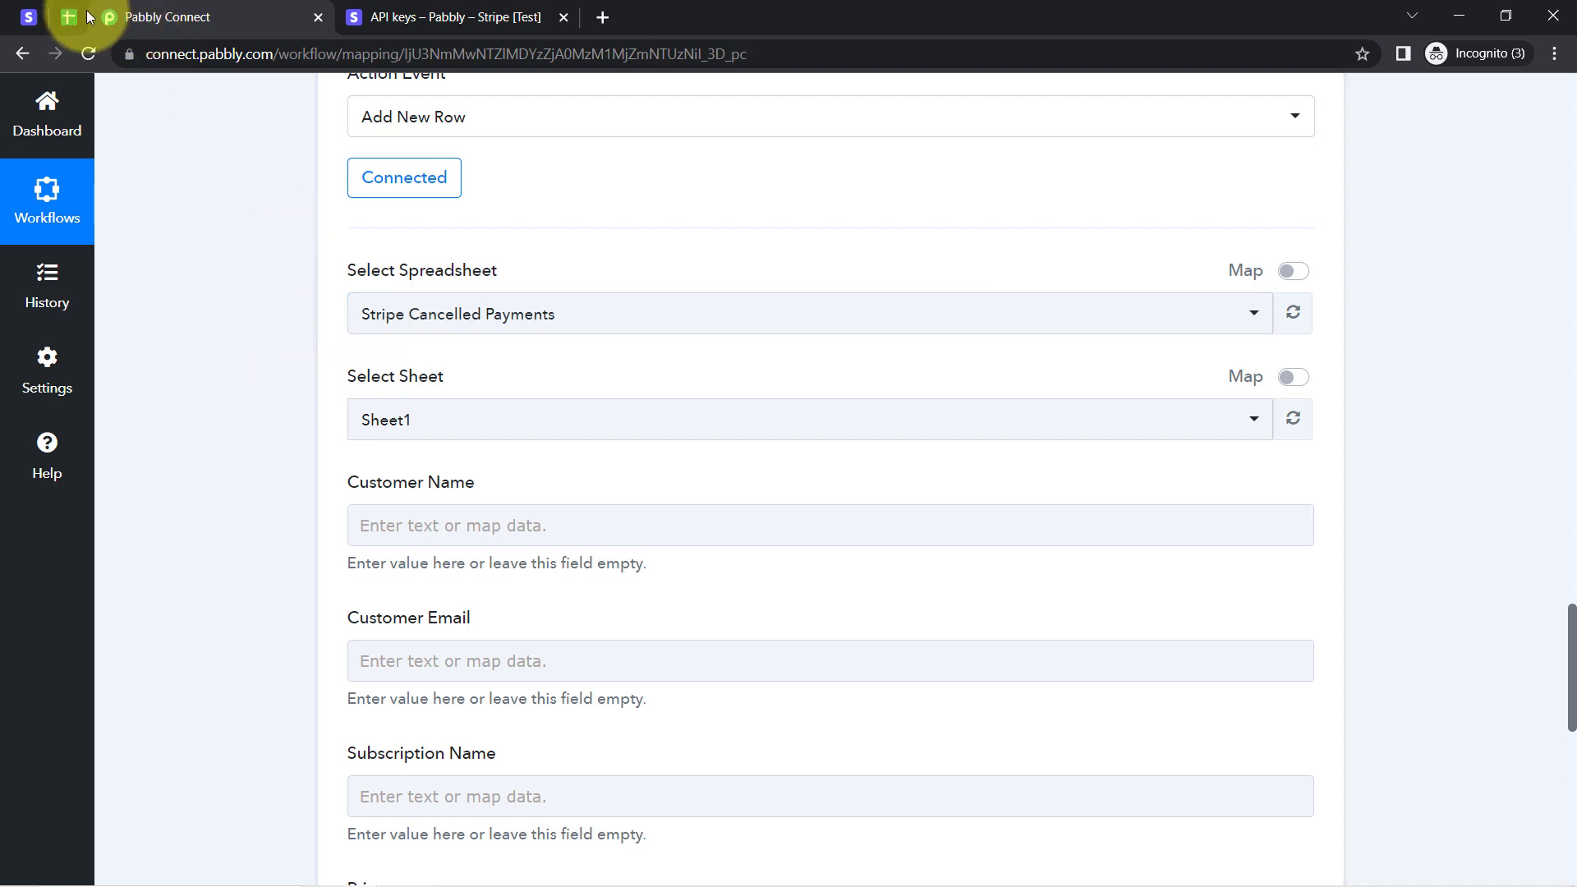
- Check the sheet's name in Google Sheets and use Sheet1 as the action's sheet in Pabbly Connect
left_click(87, 17)
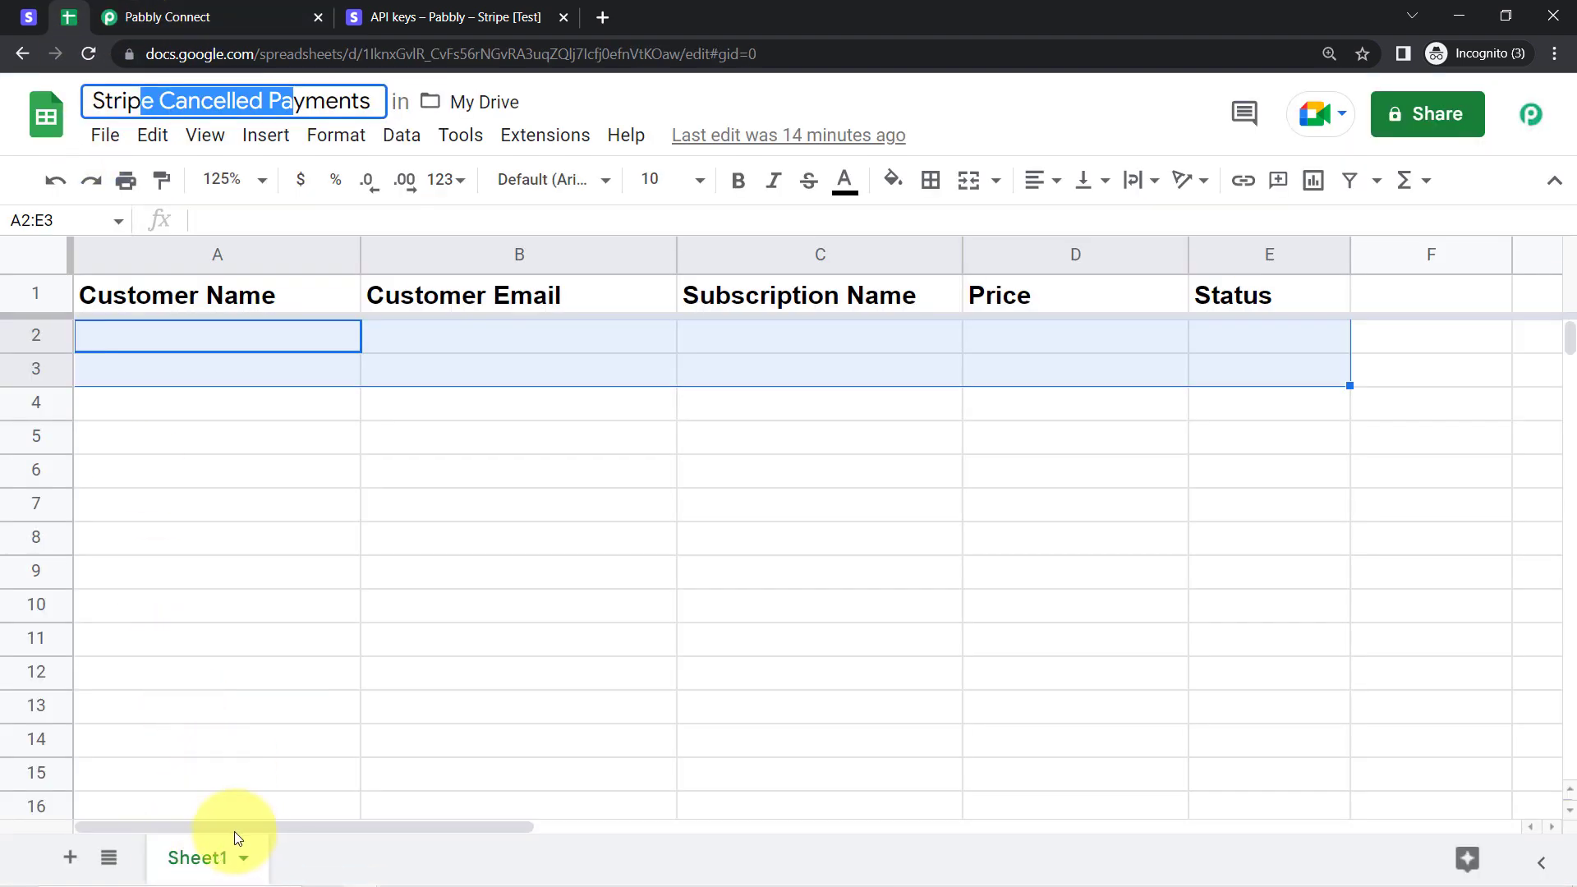
left_click(271, 17)
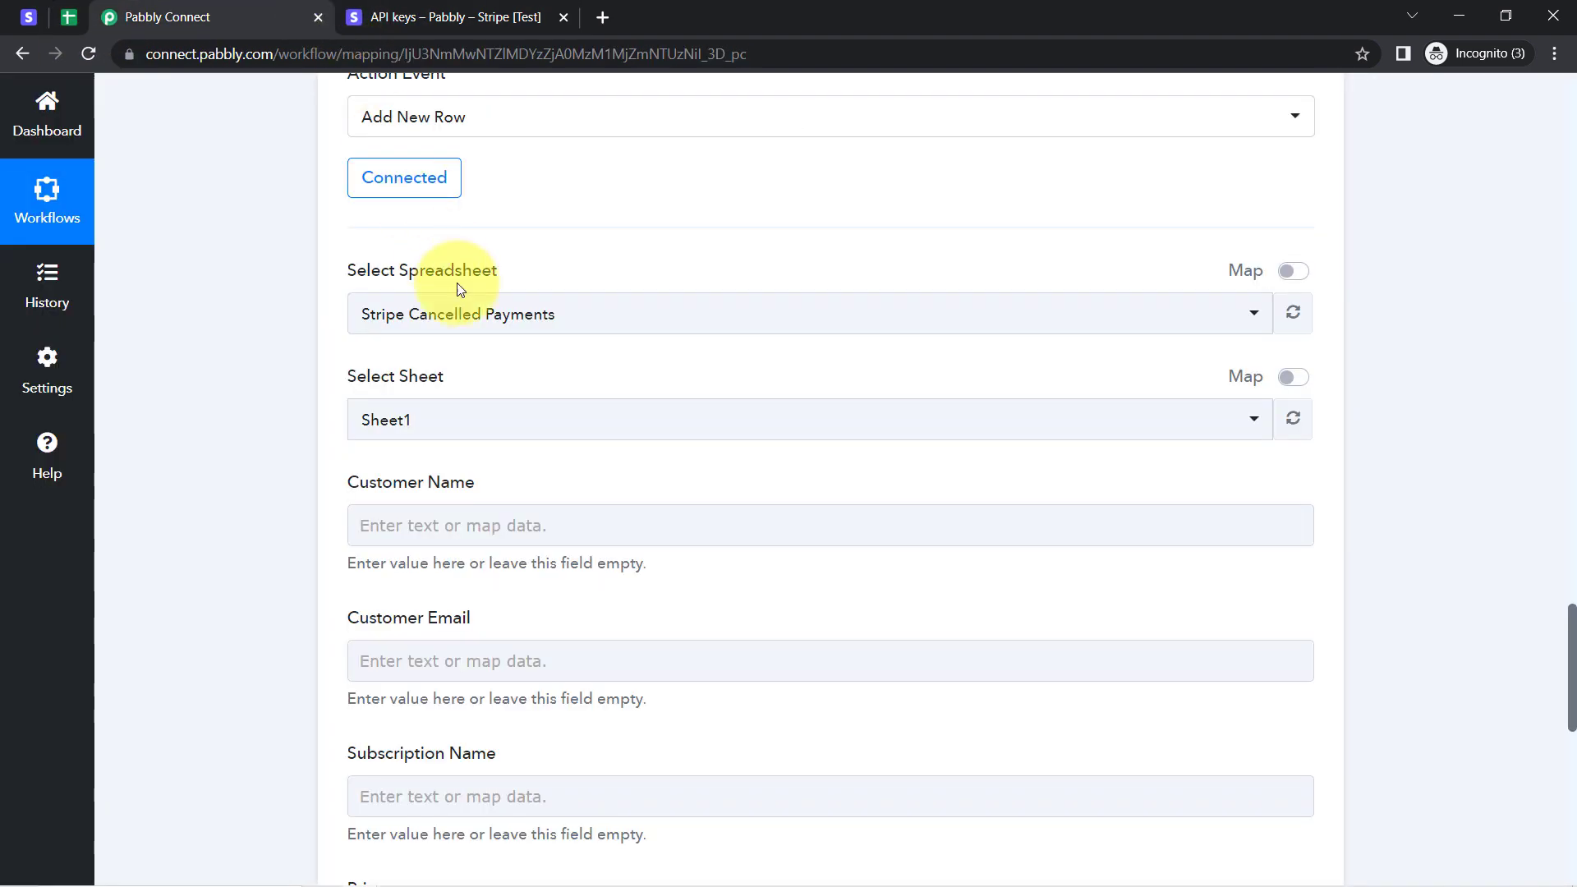
left_click(367, 411)
left_click(288, 451)
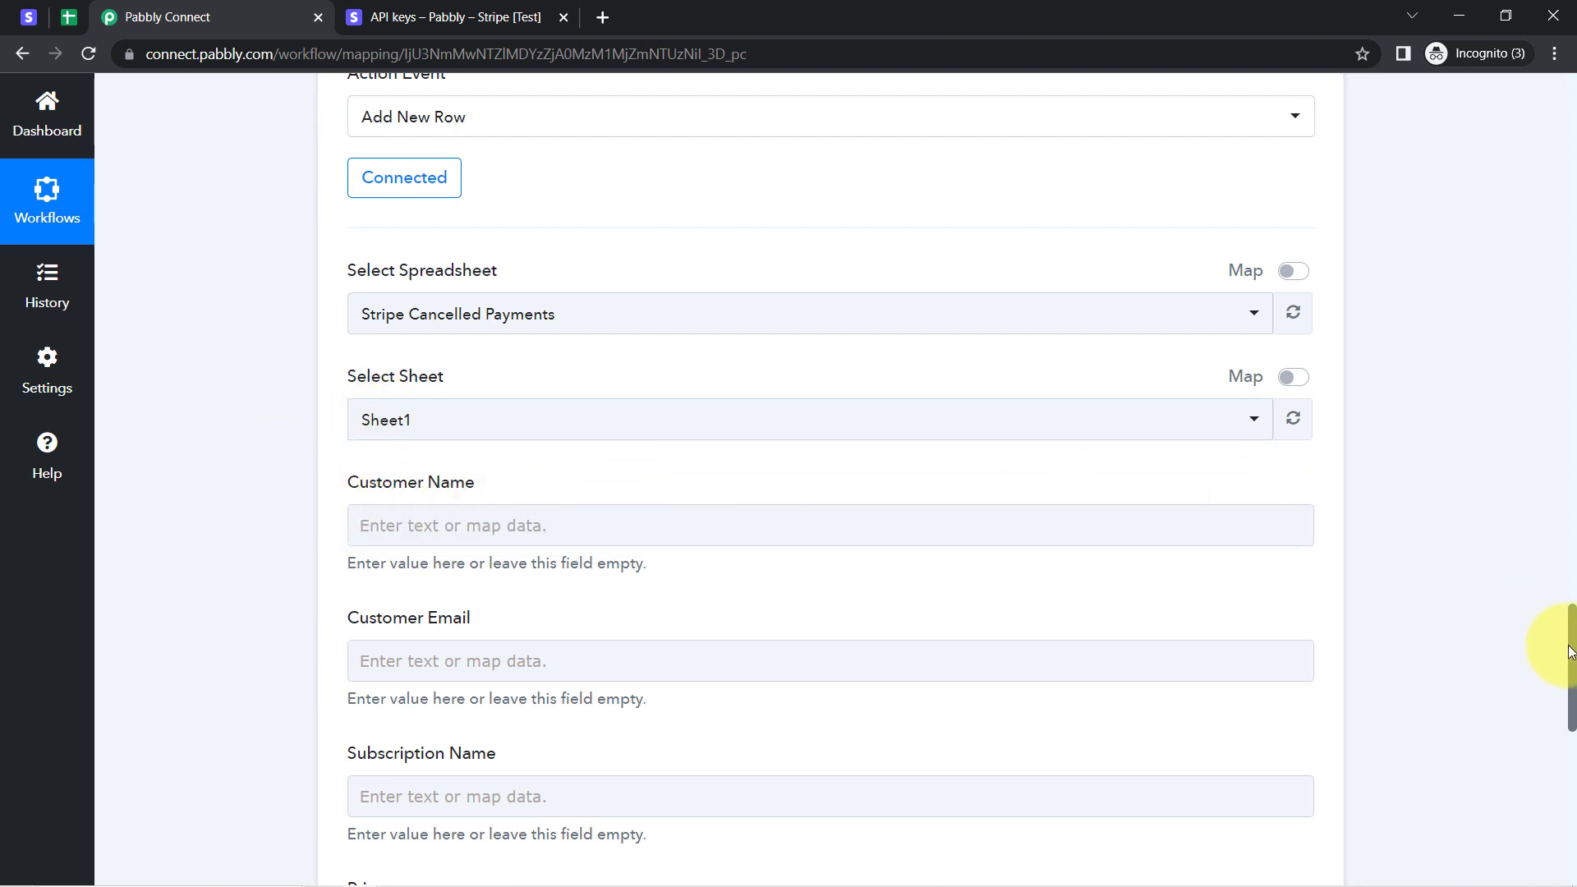
- Compare the column headings of the Stripe Cancelled Payments spreadsheet with the fields offered by the Add New Row action
left_click_drag(1572, 650, 1569, 684)
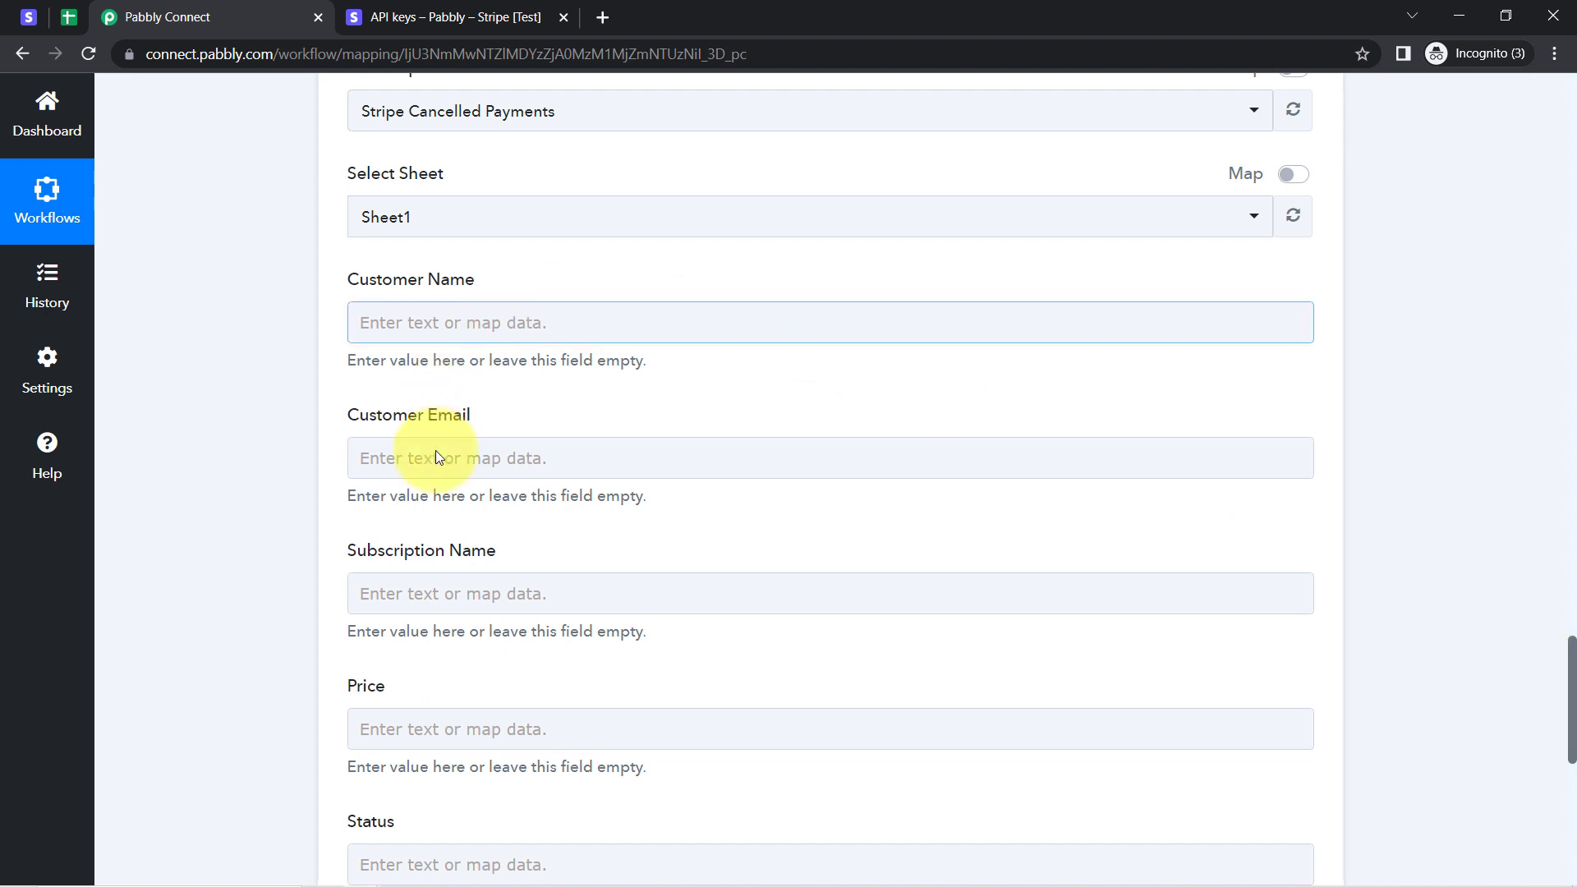
left_click(68, 17)
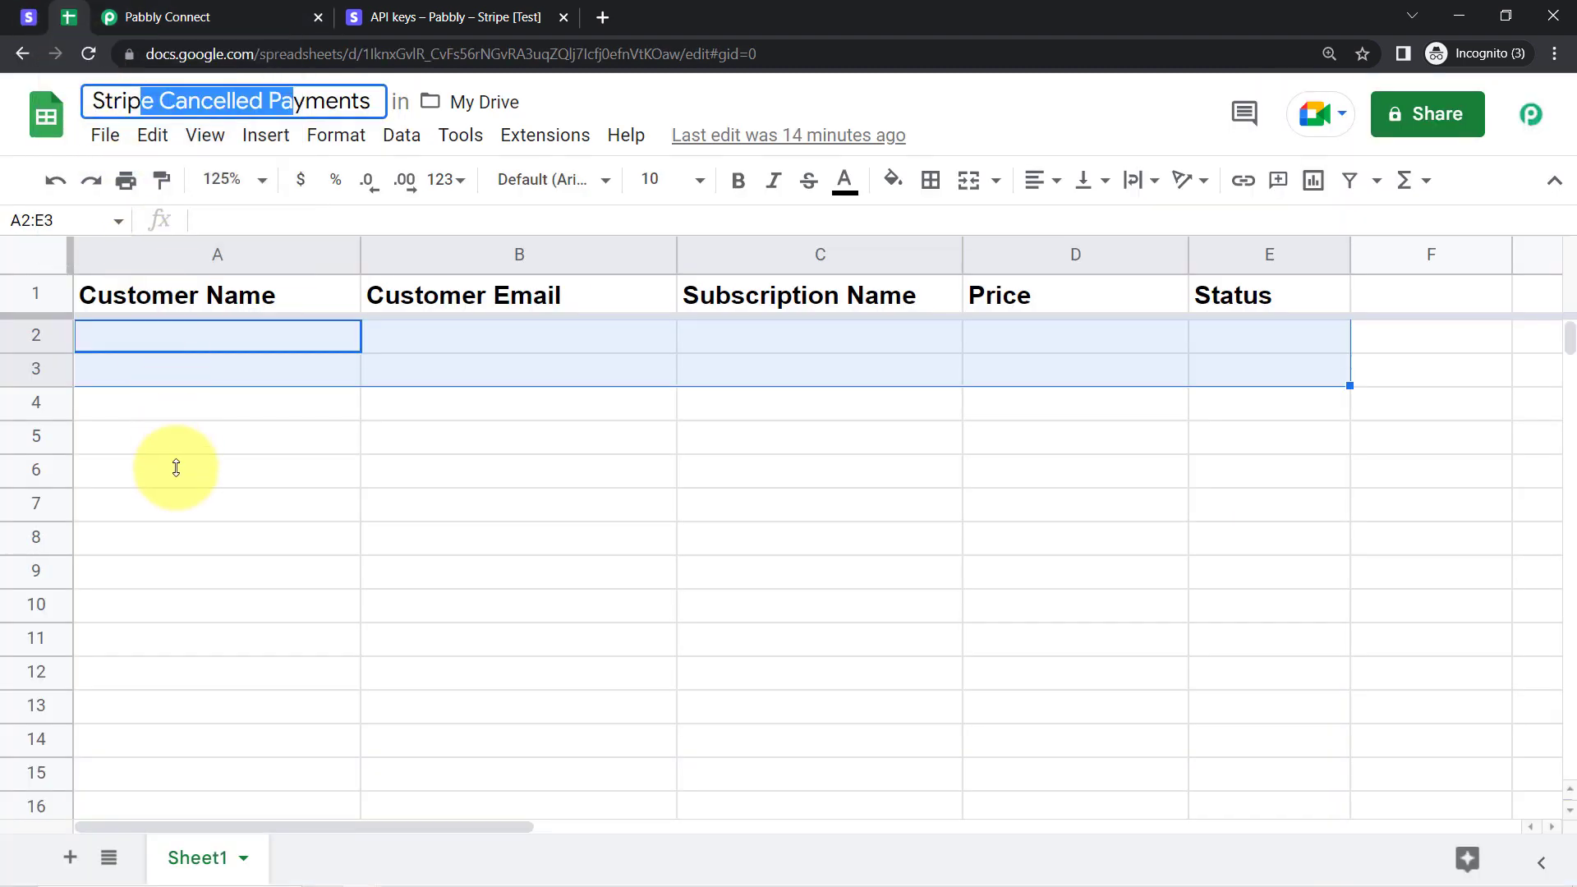
left_click(175, 294)
left_click(564, 295)
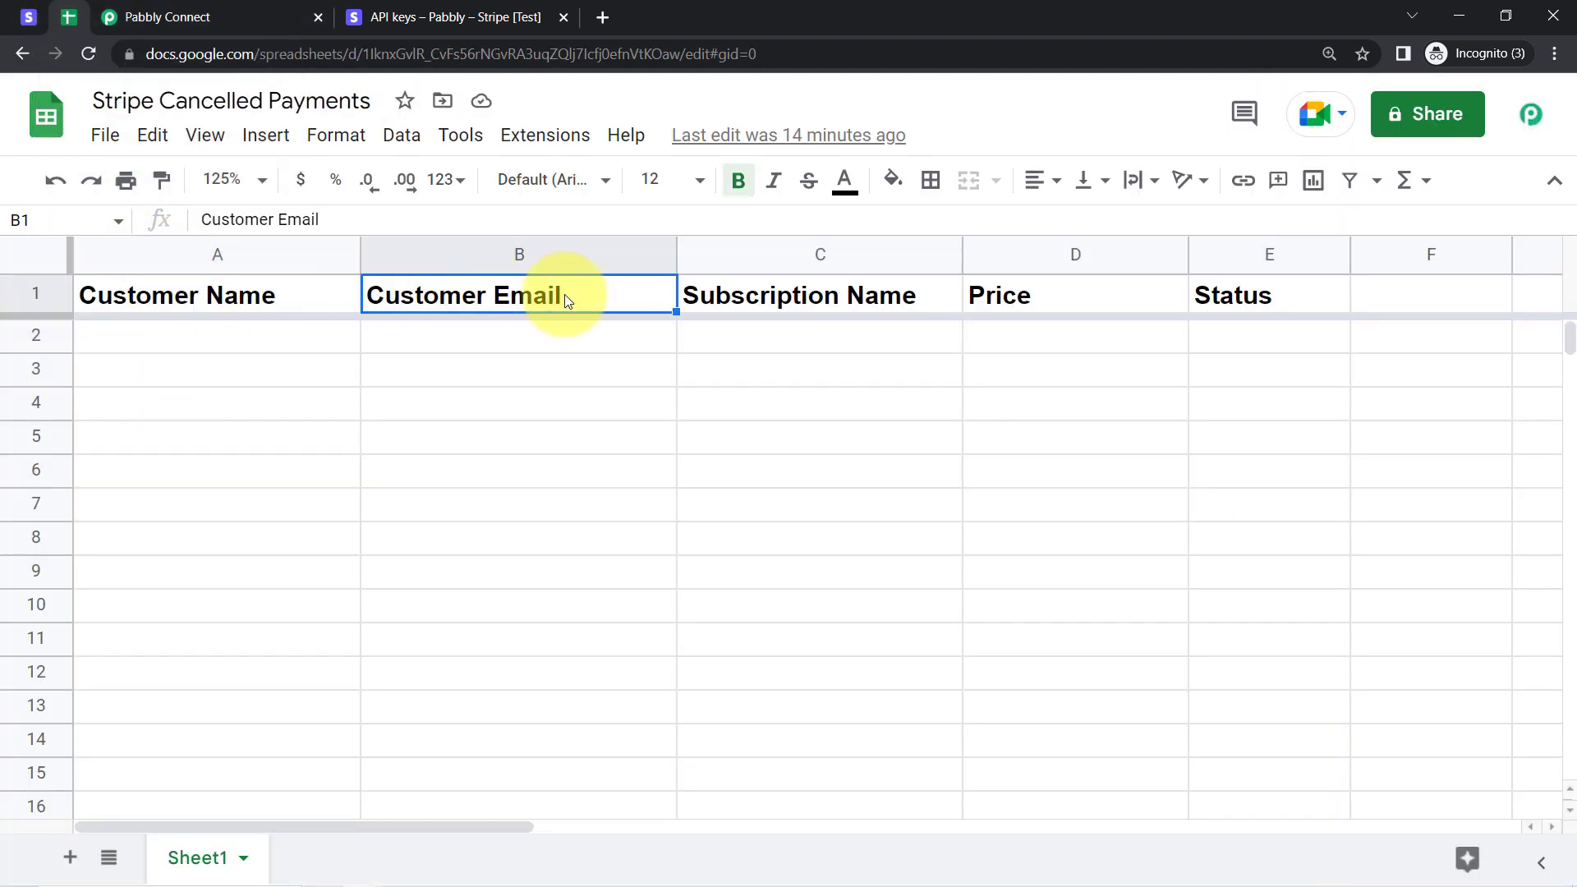
left_click(860, 292)
left_click(1149, 292)
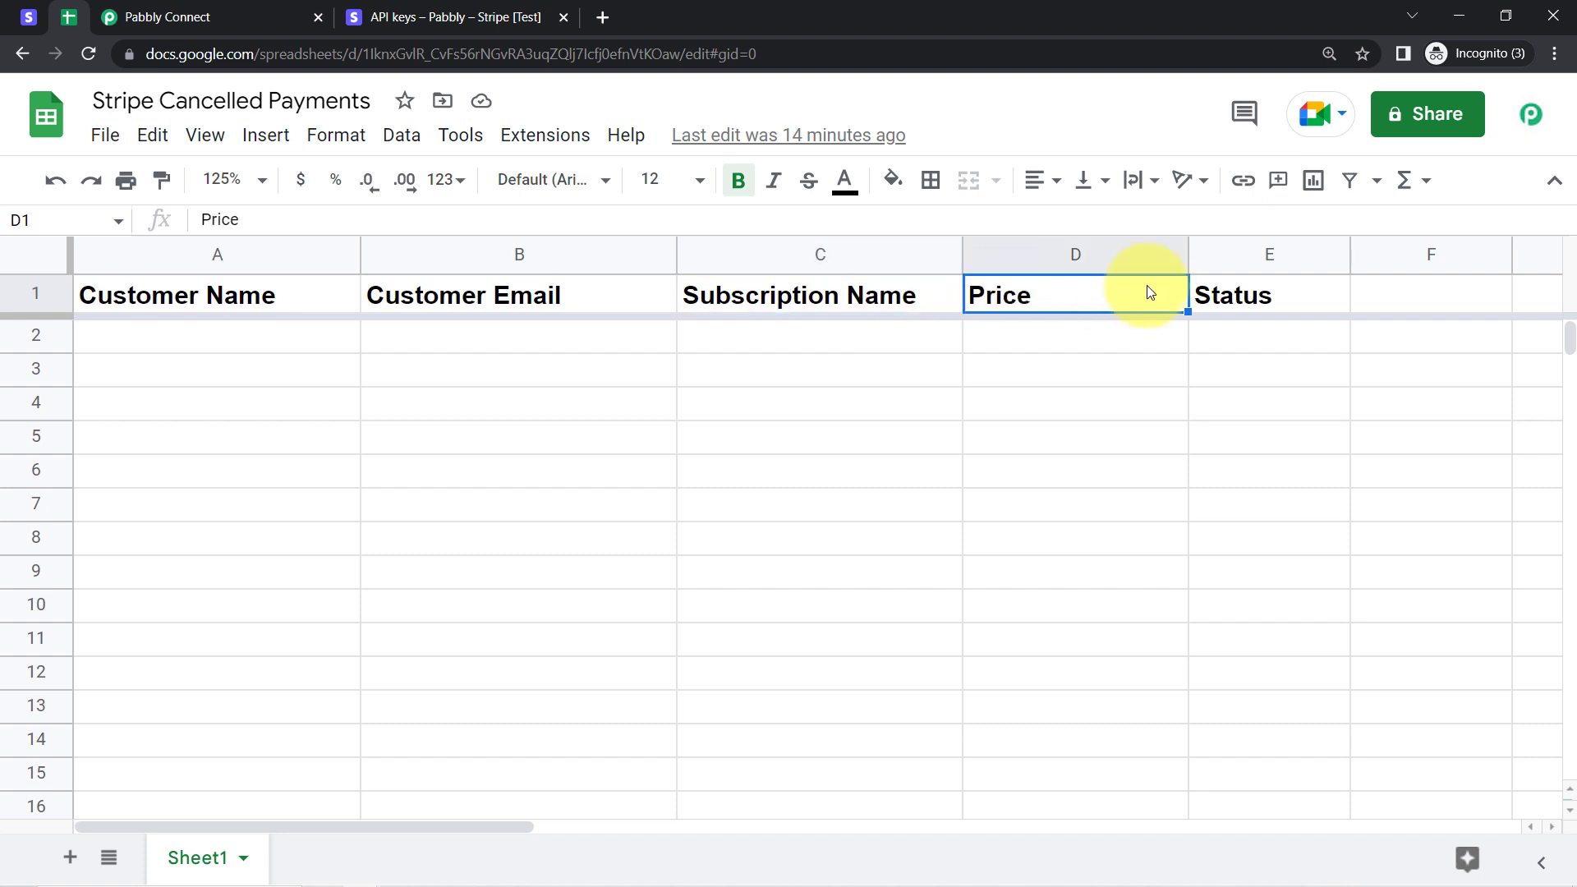
left_click(1282, 291)
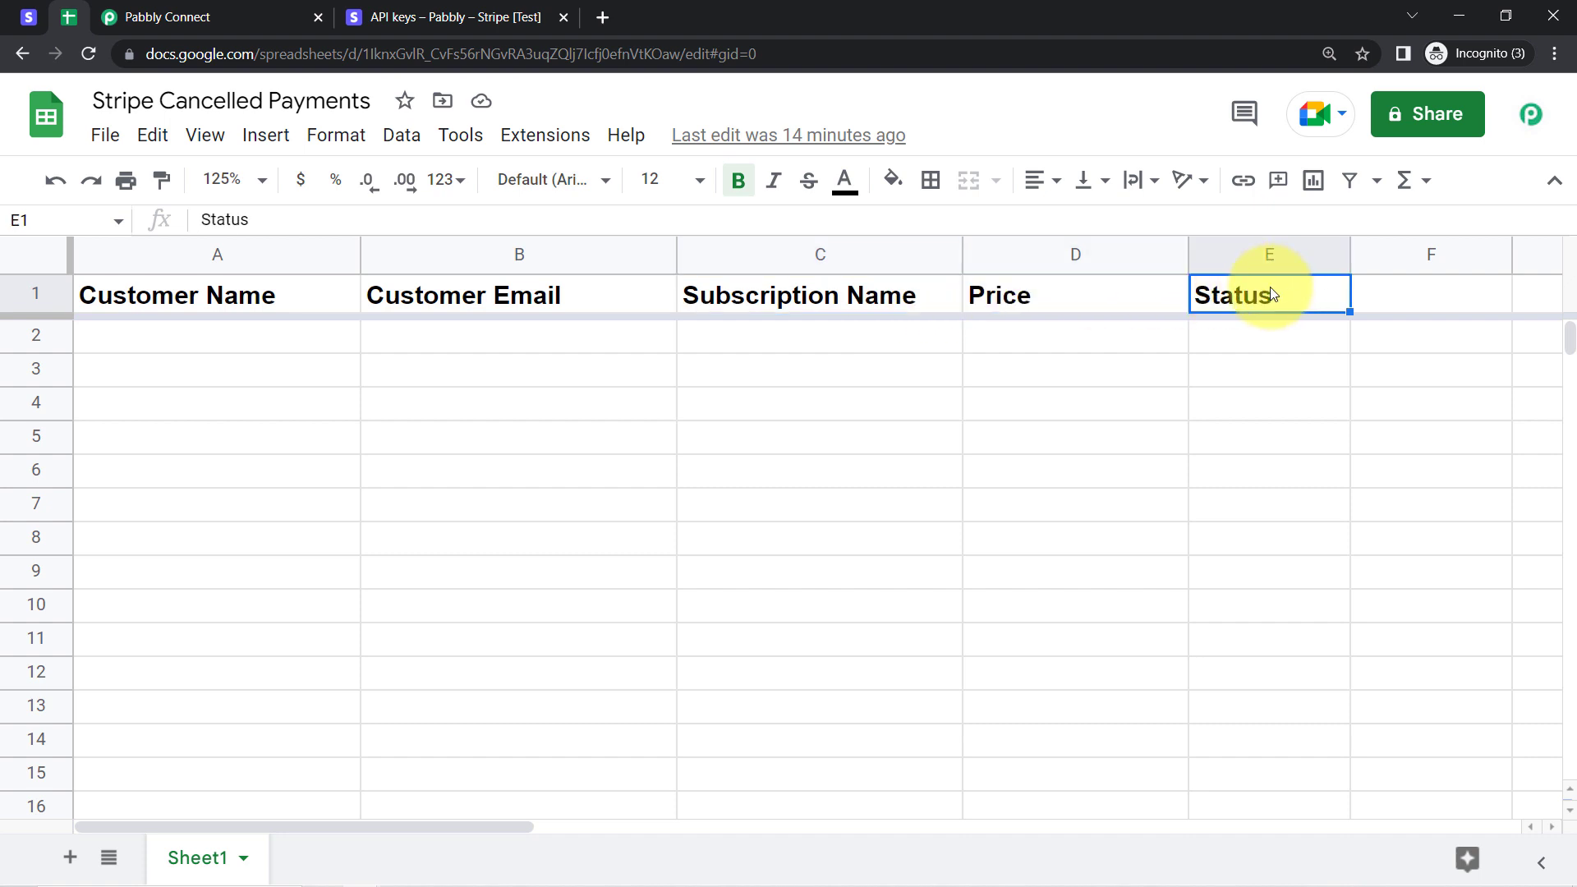
left_click(353, 252)
left_click(493, 251)
left_click(849, 246)
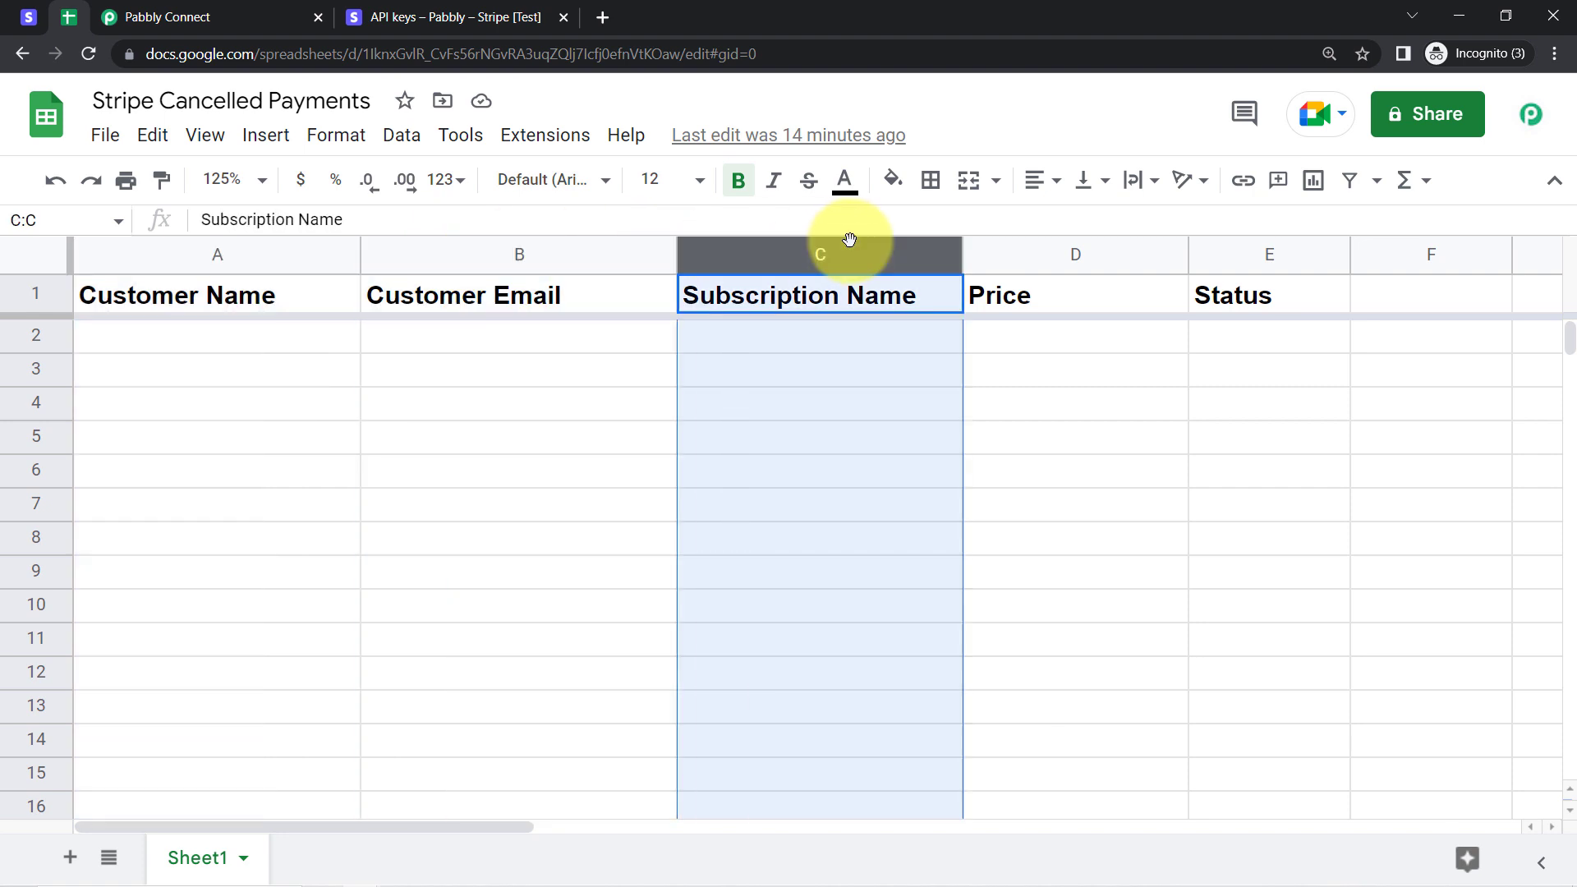
left_click(408, 444)
left_click(197, 16)
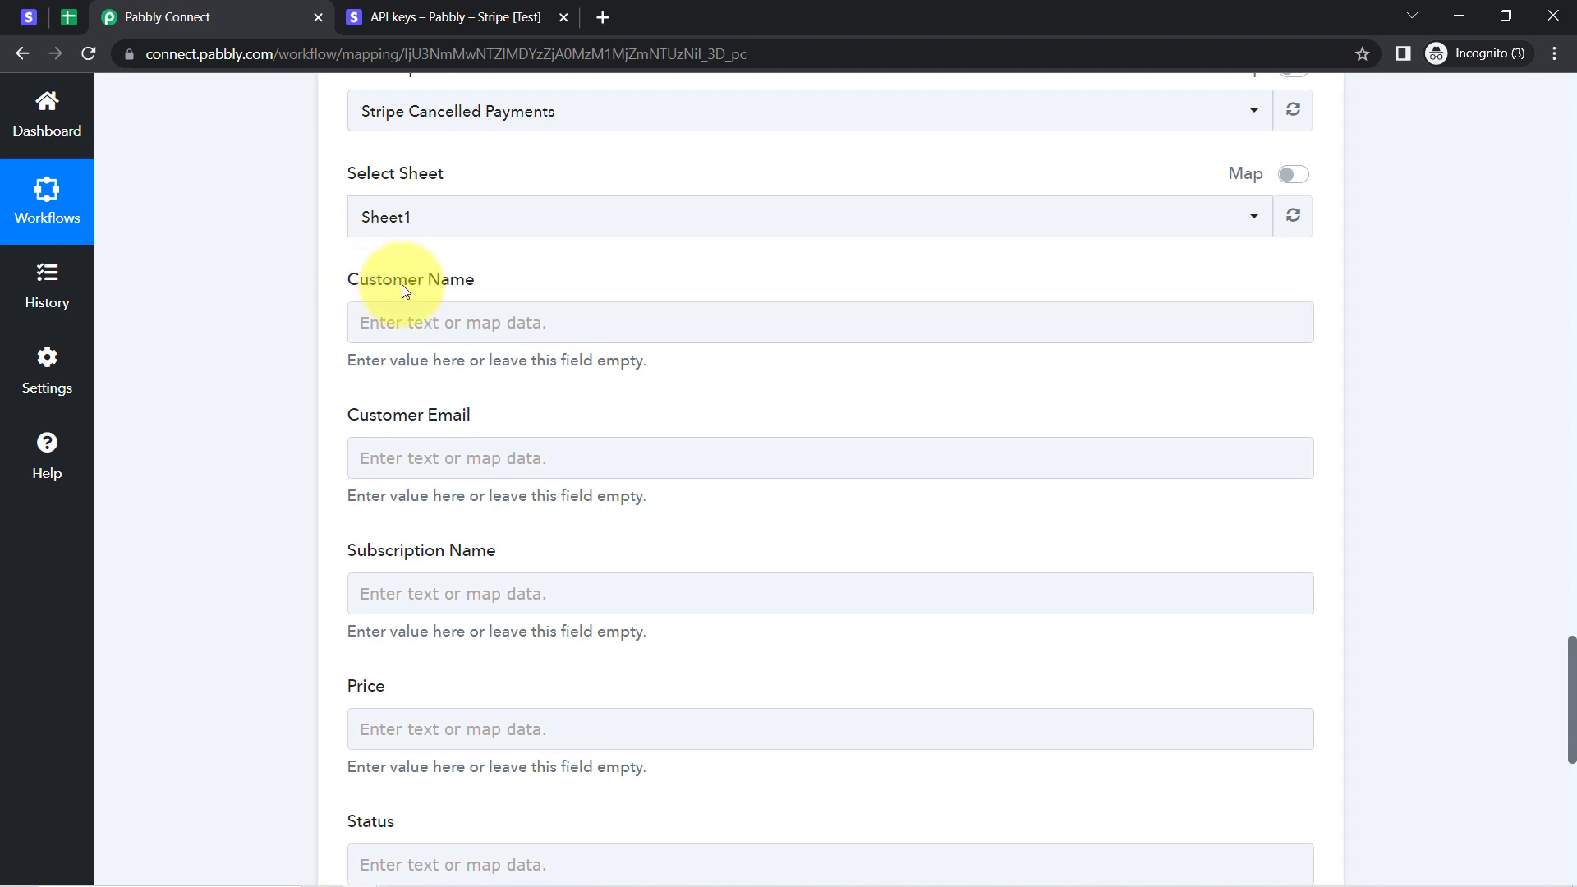
left_click_drag(359, 279, 440, 280)
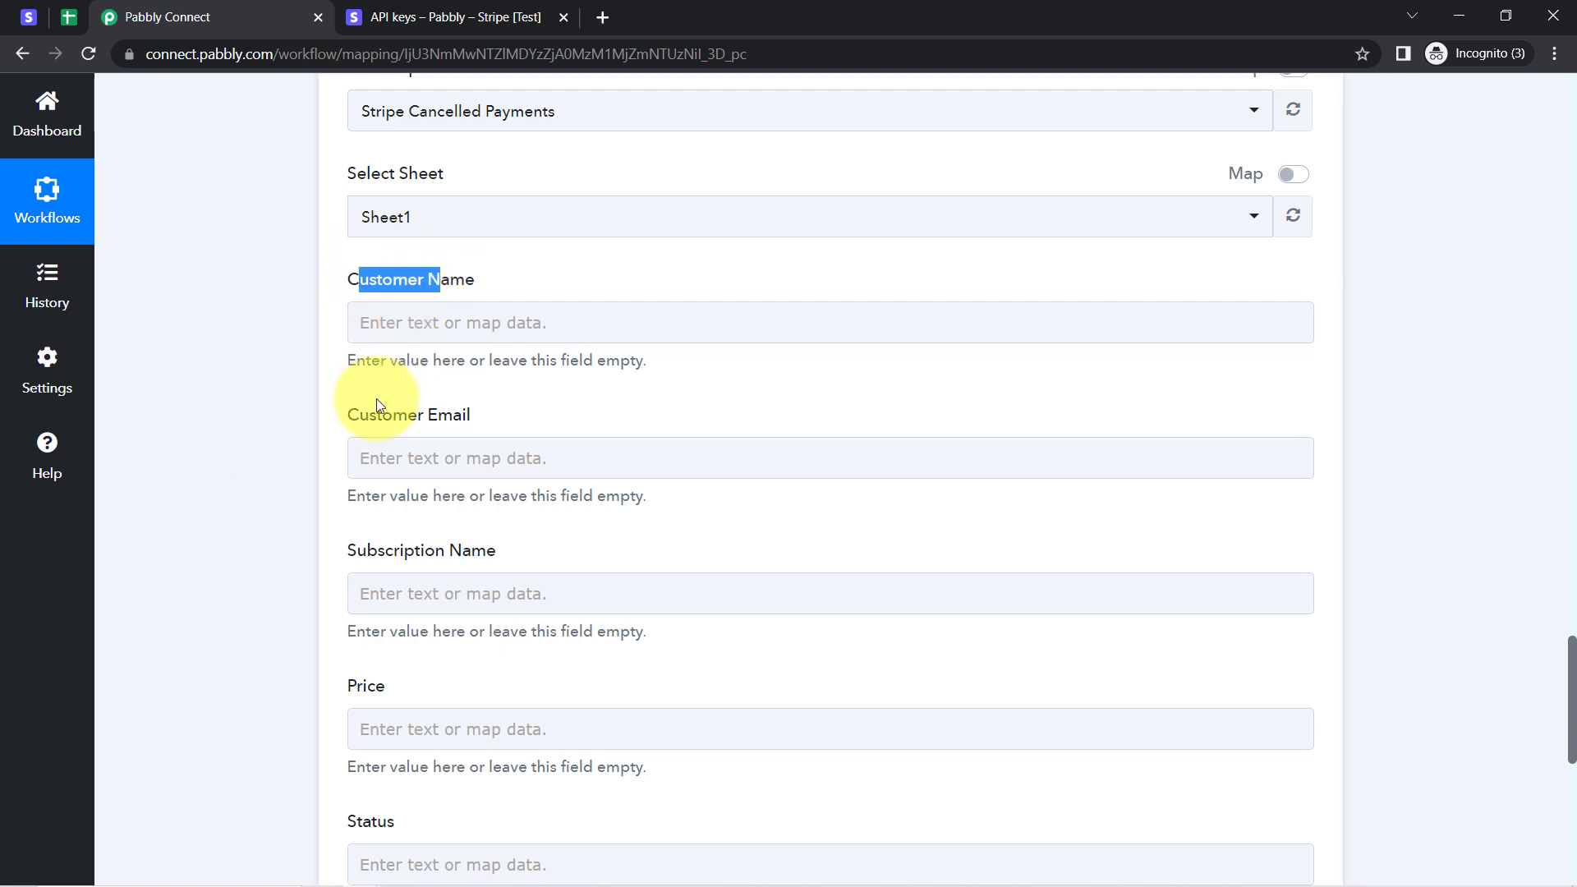
left_click(256, 421)
left_click(458, 280)
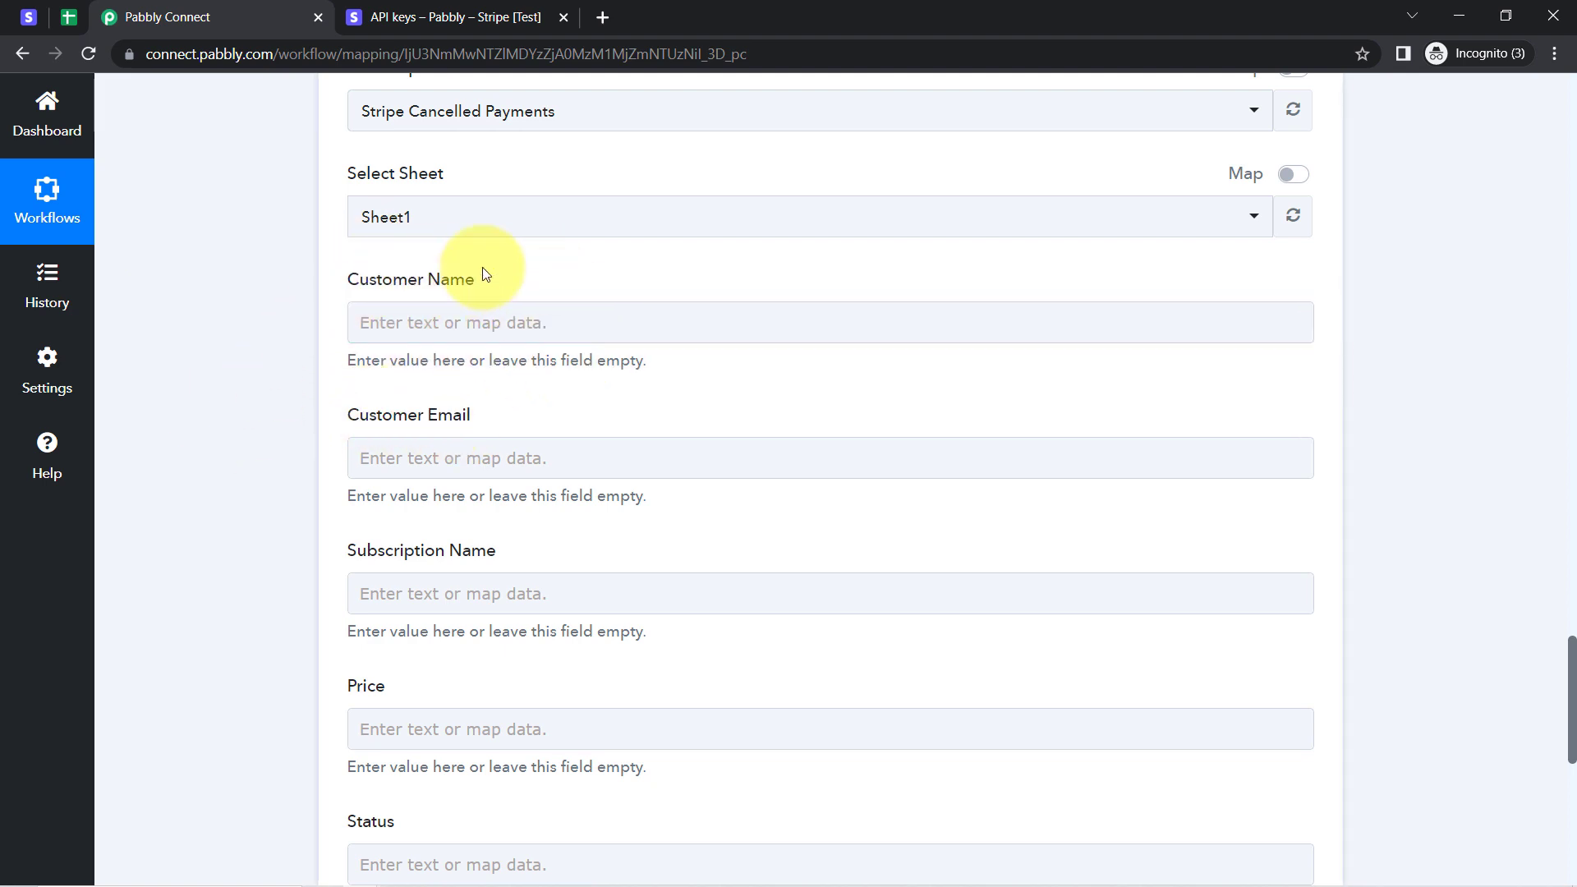
left_click_drag(1573, 665, 1540, 661)
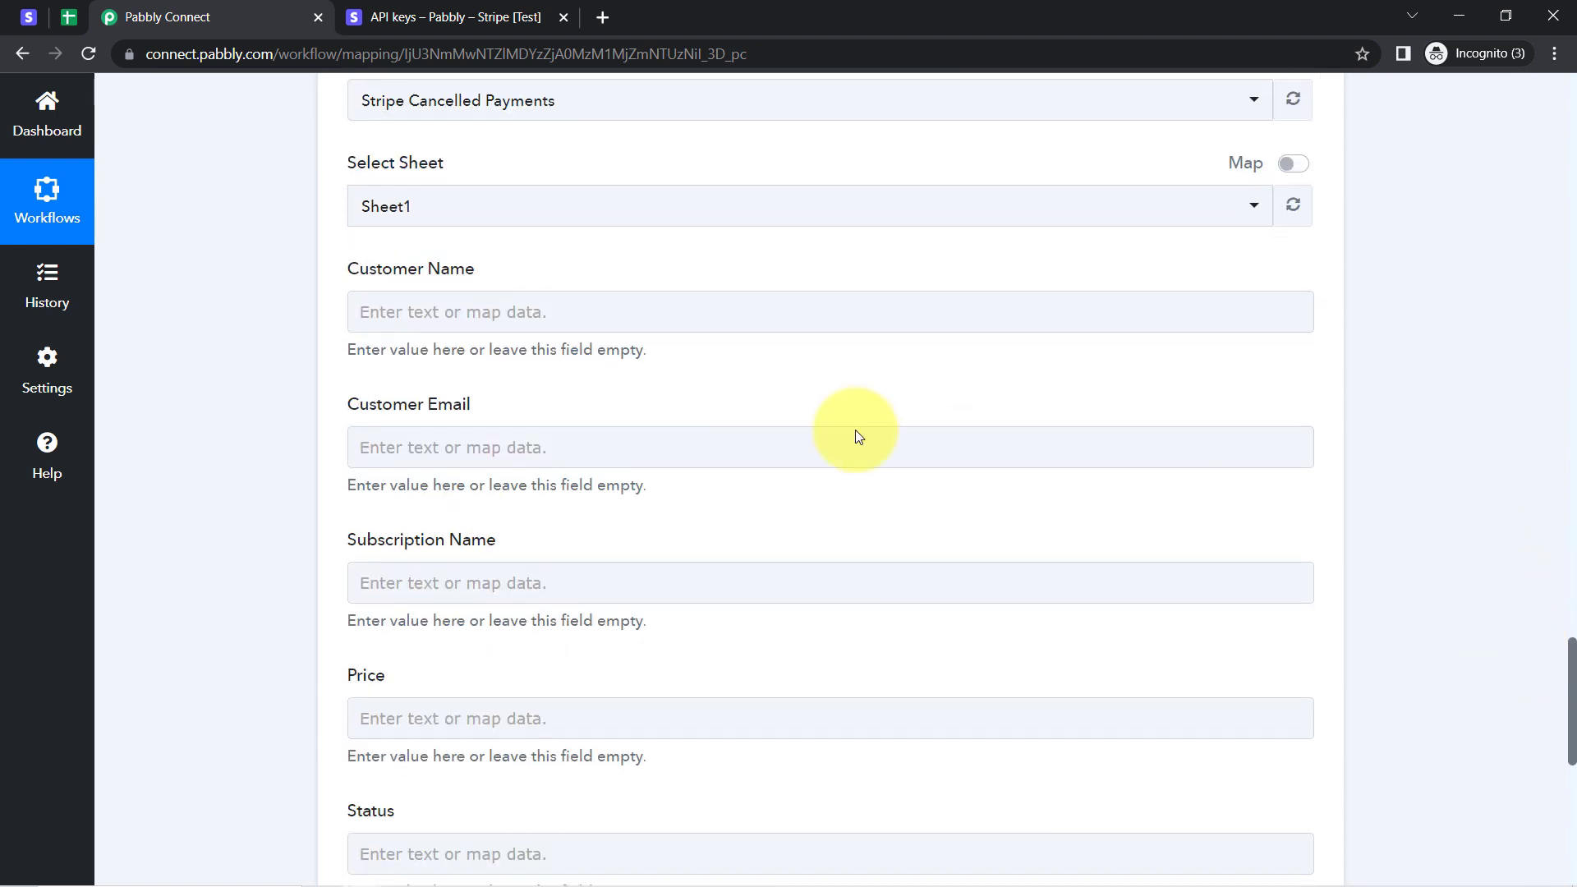
- Map the Customer Name field to Name from the Retrieve a Customer by ID step
left_click(408, 310)
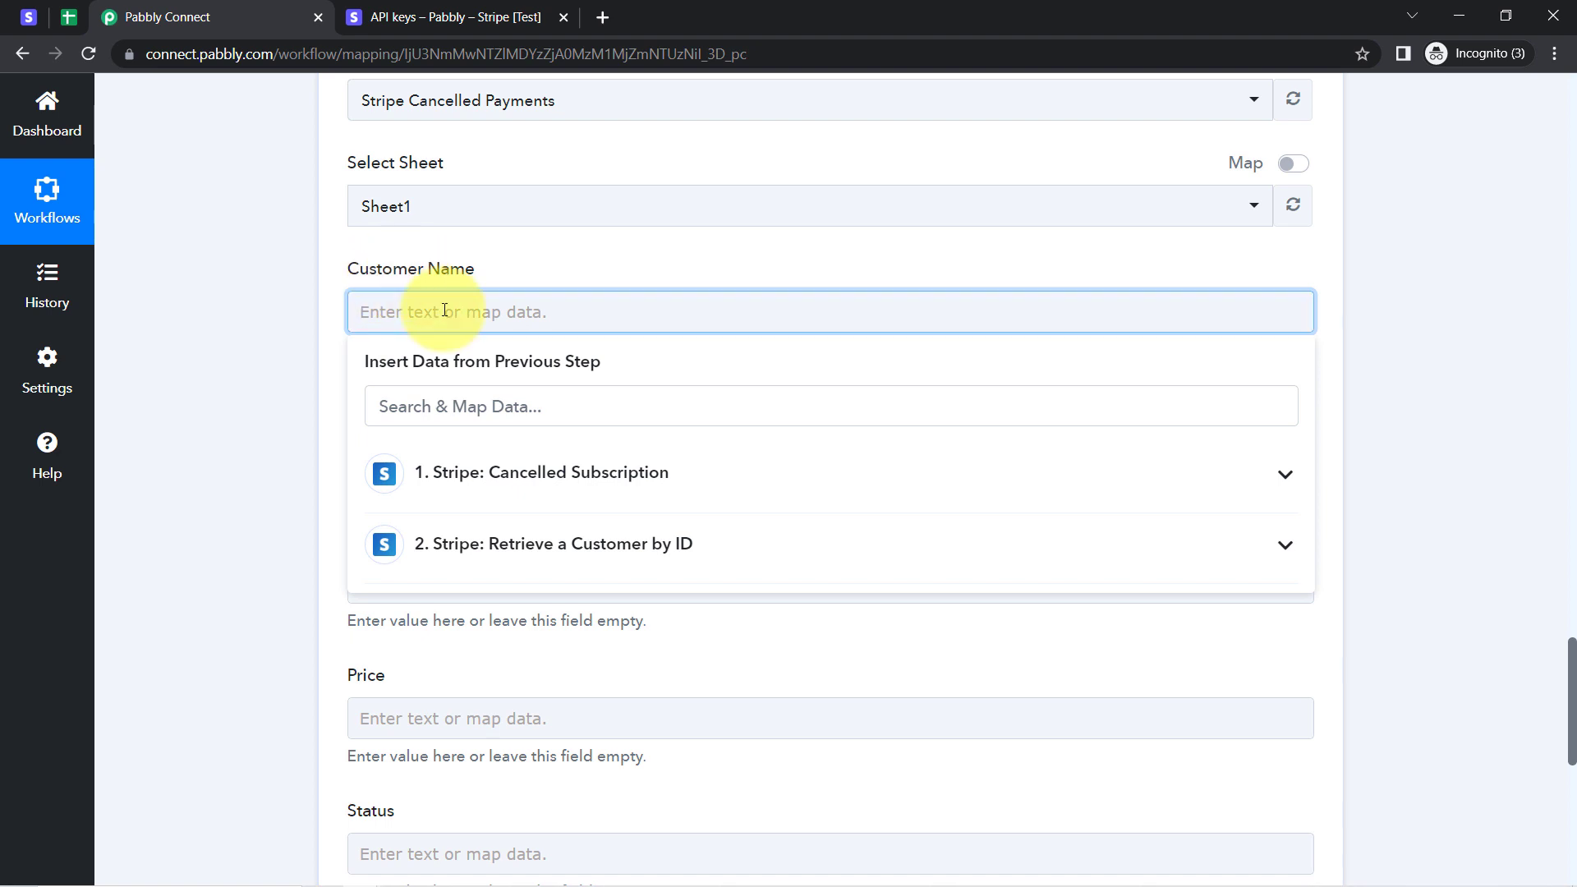
left_click(441, 548)
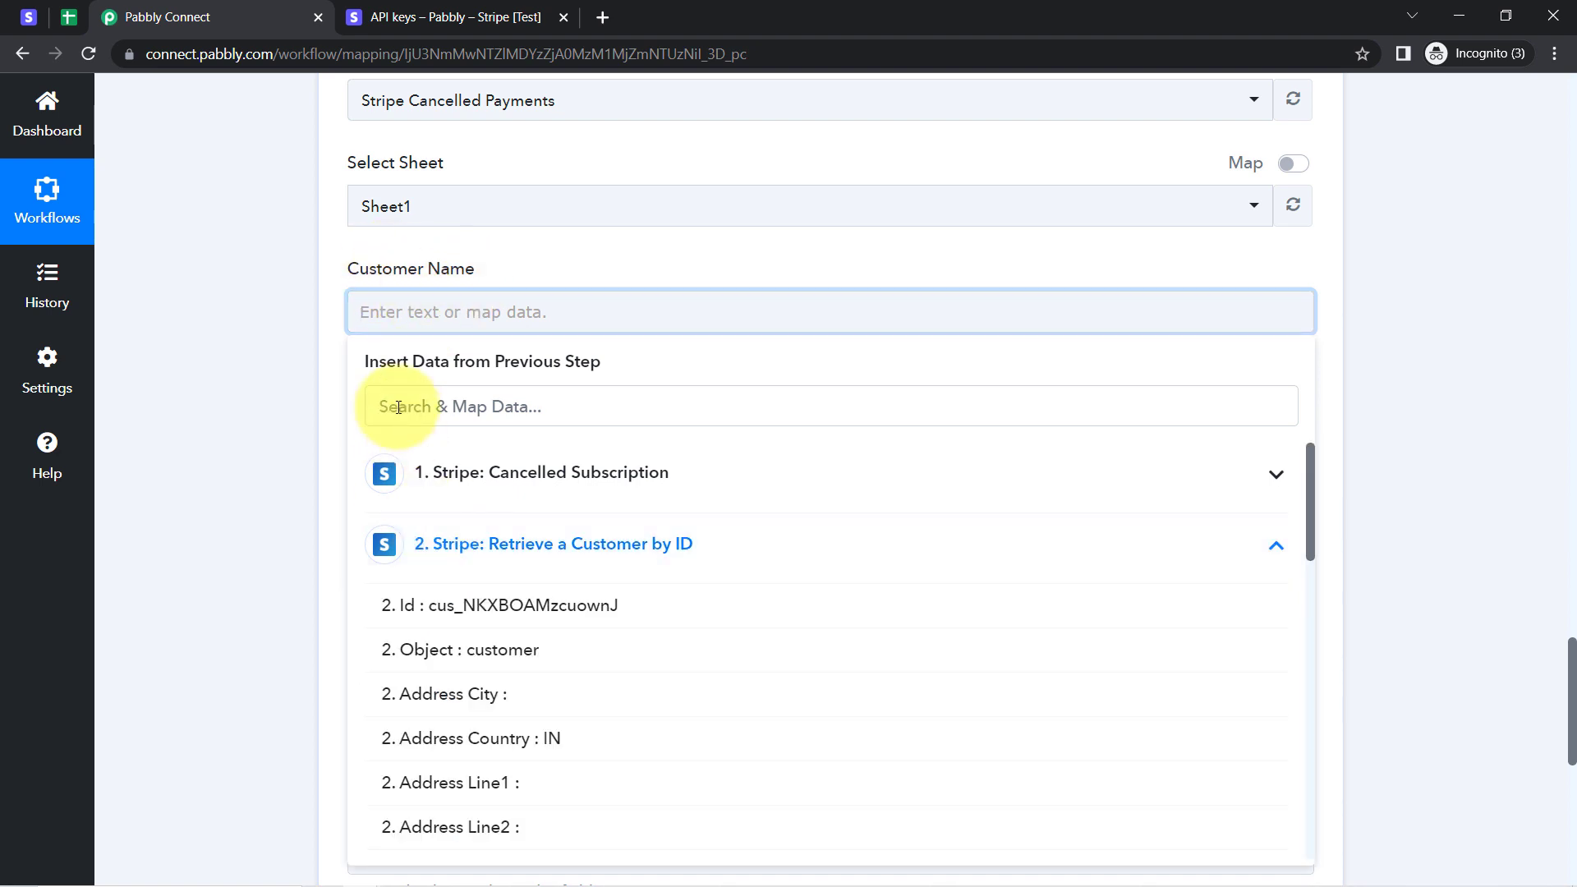
left_click(382, 406)
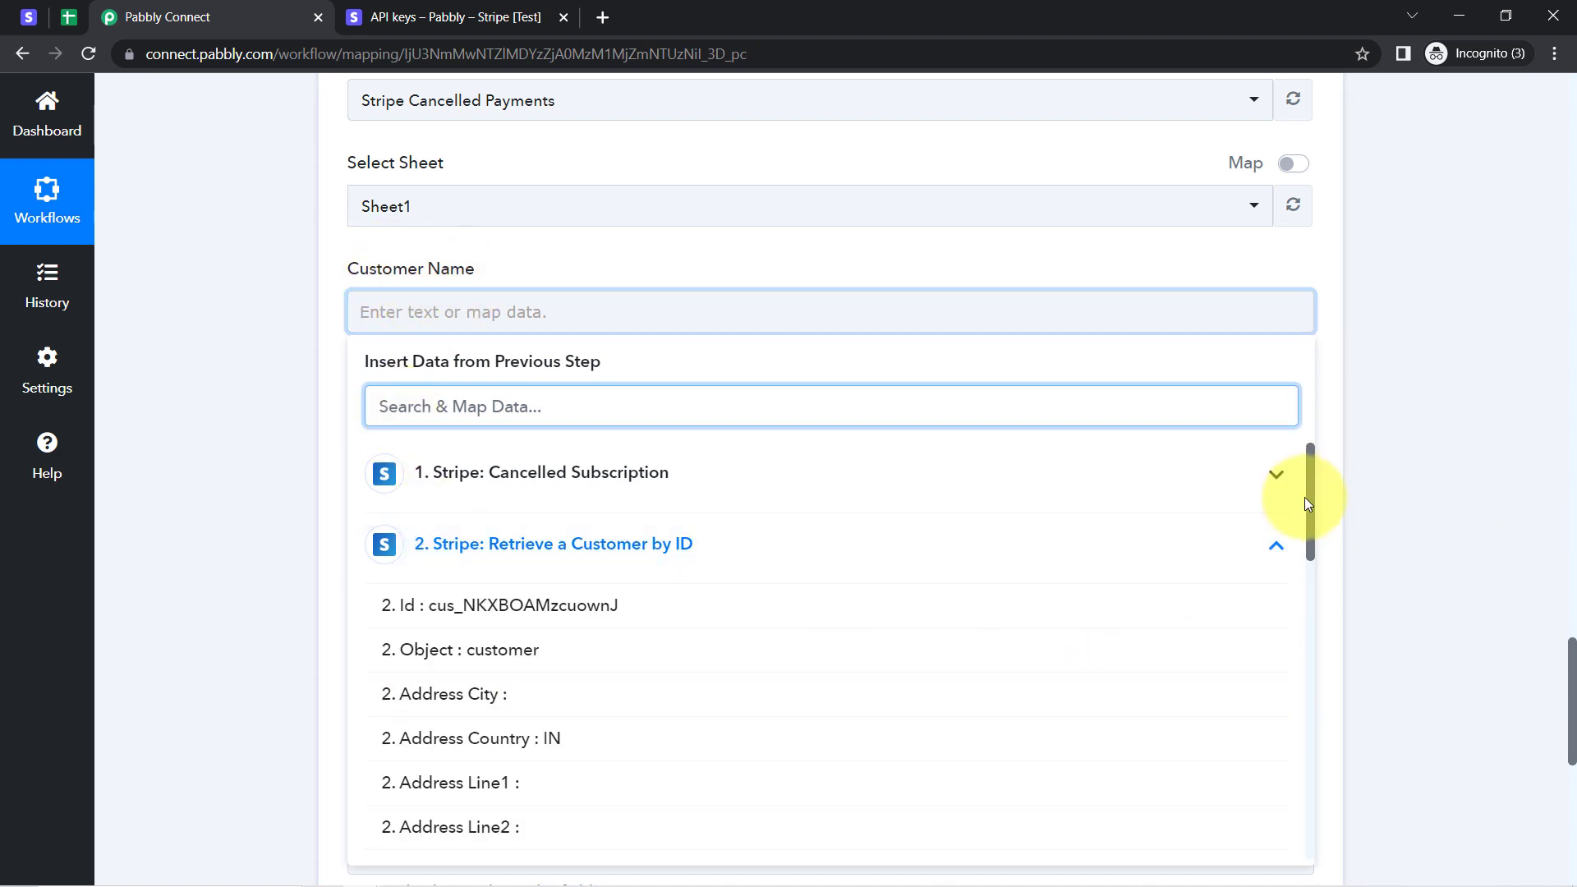
left_click_drag(1309, 504, 1298, 776)
left_click(627, 670)
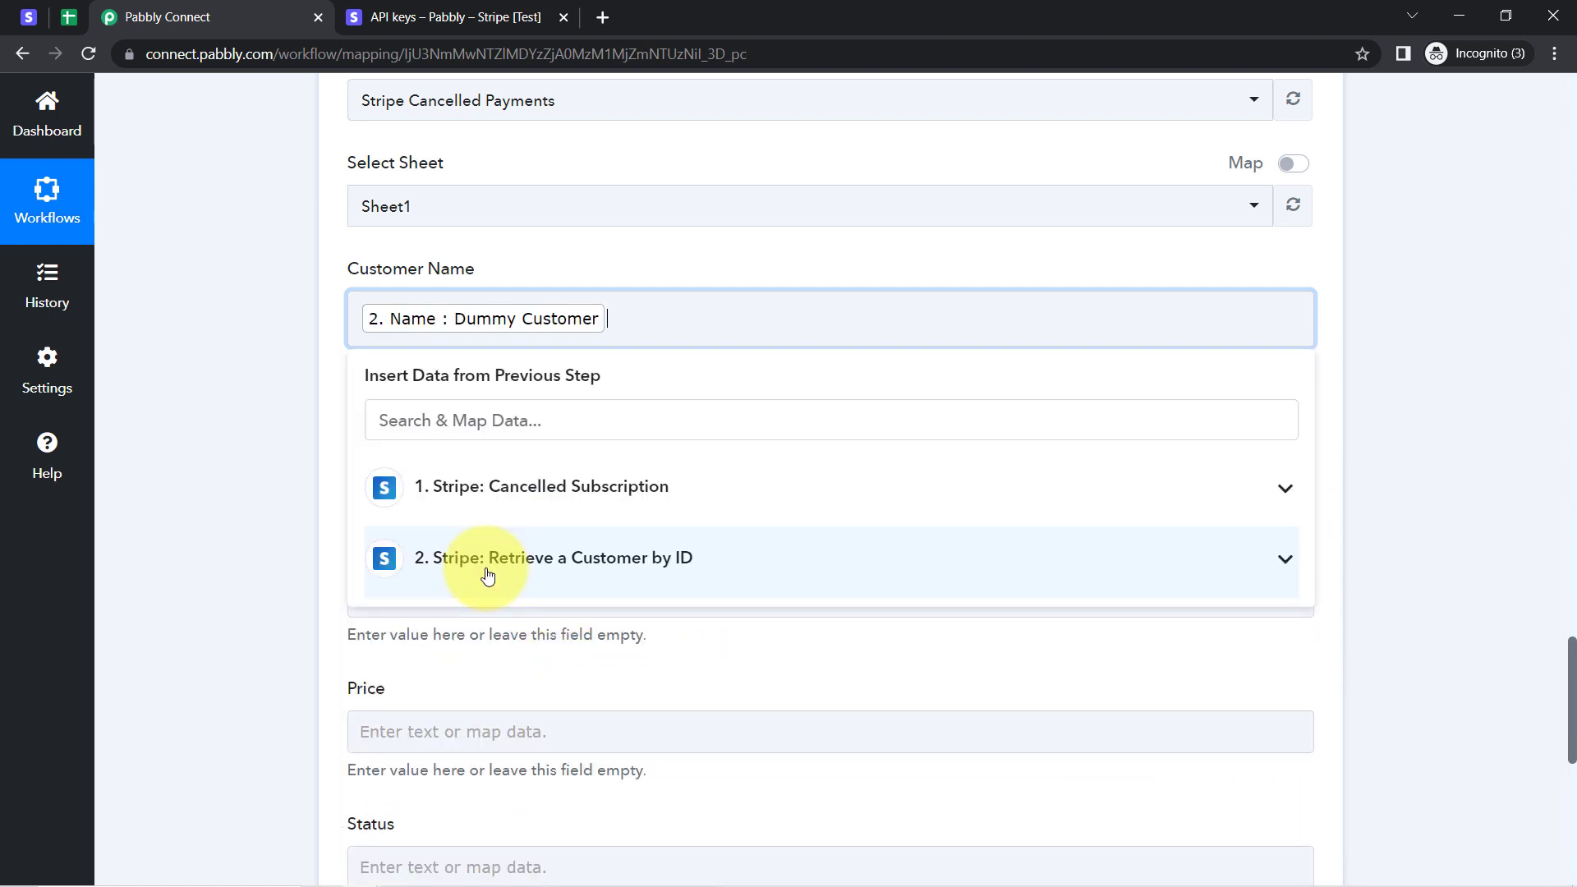
left_click(245, 471)
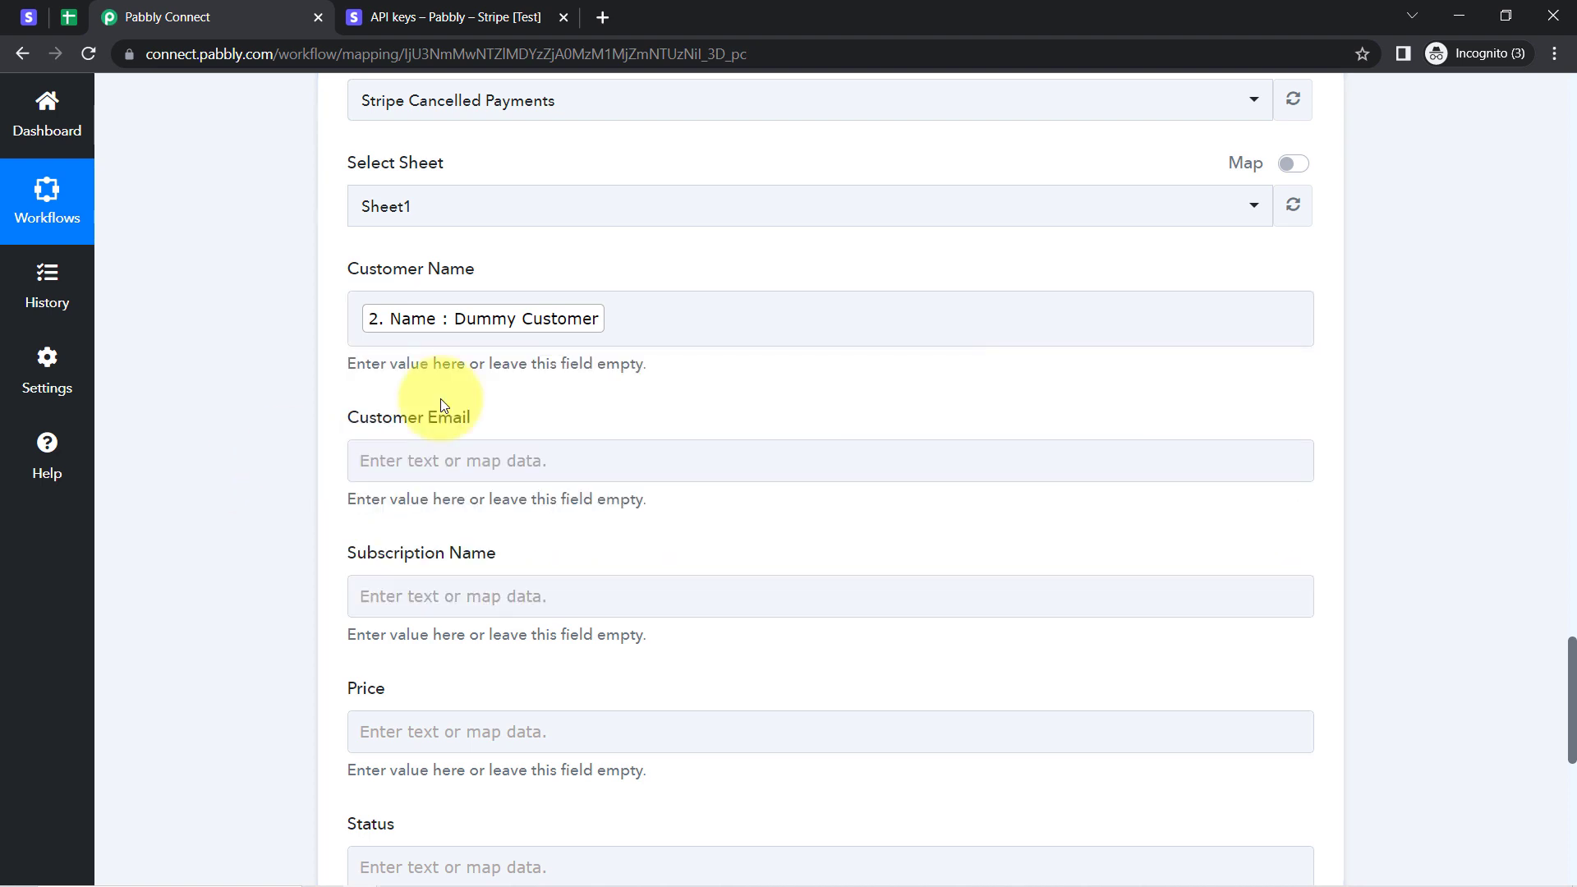
- Search the previous steps' data for "@" and map the Customer Email field to Email from Retrieve a Customer by ID
left_click(429, 458)
left_click(448, 565)
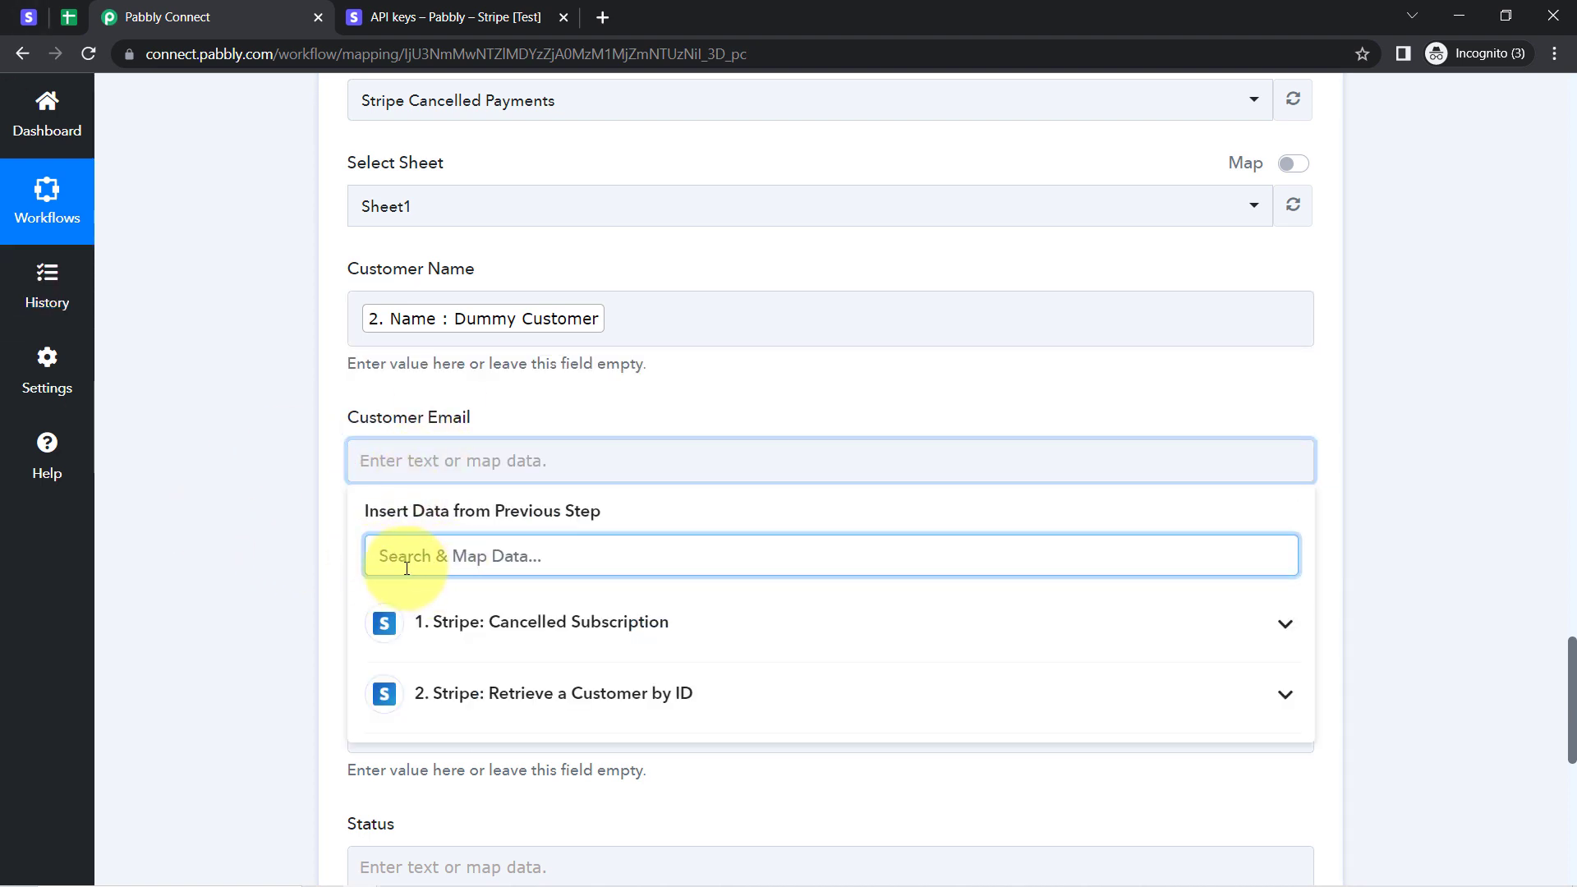
type("@")
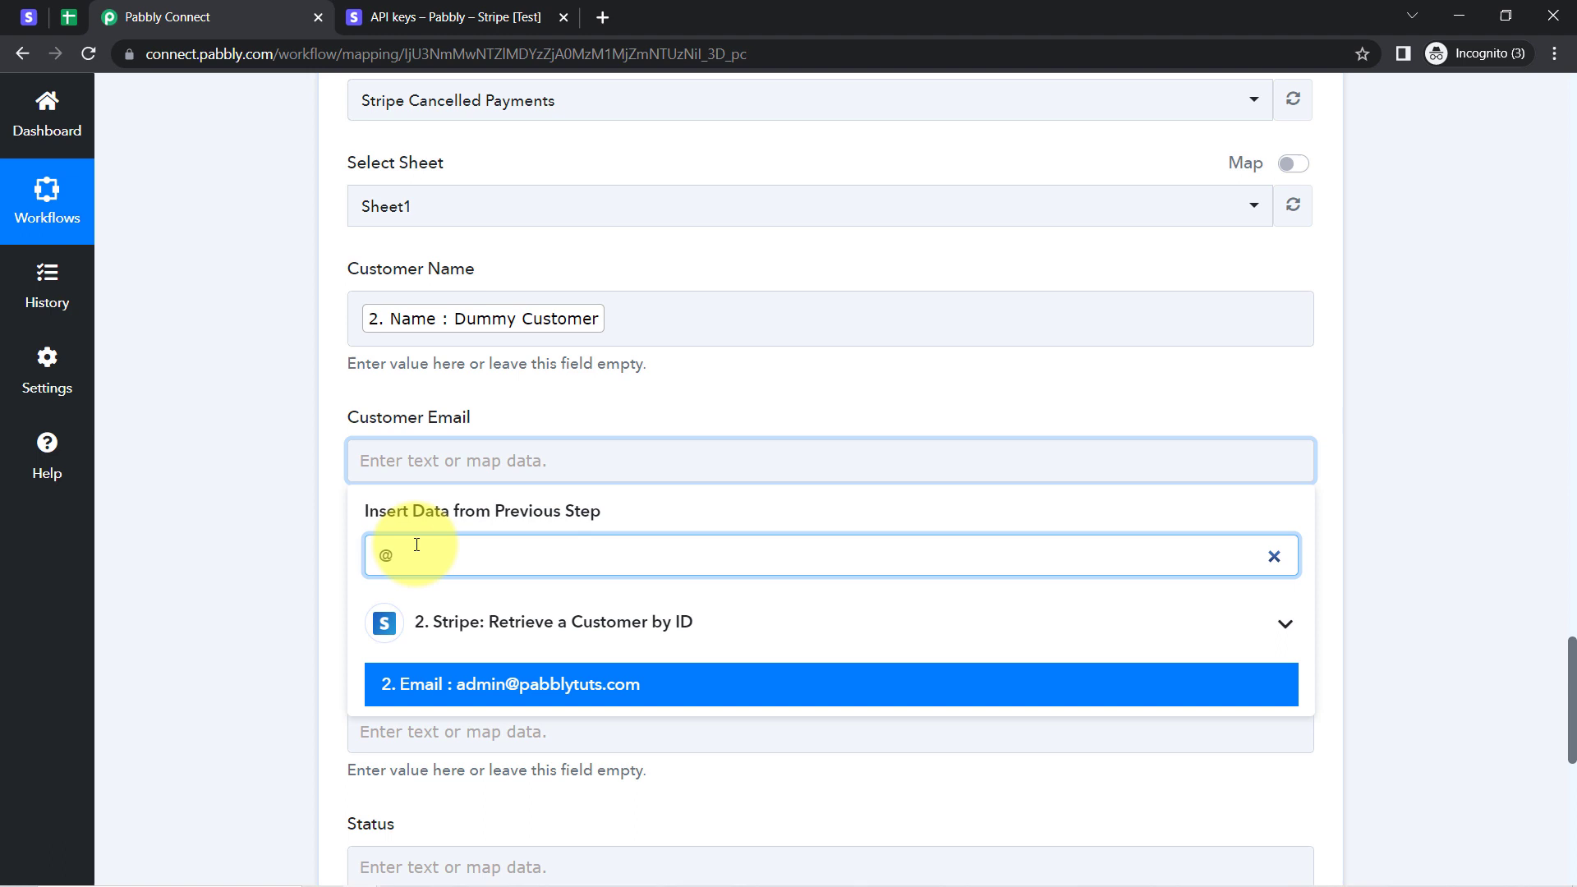
left_click(457, 696)
left_click(249, 542)
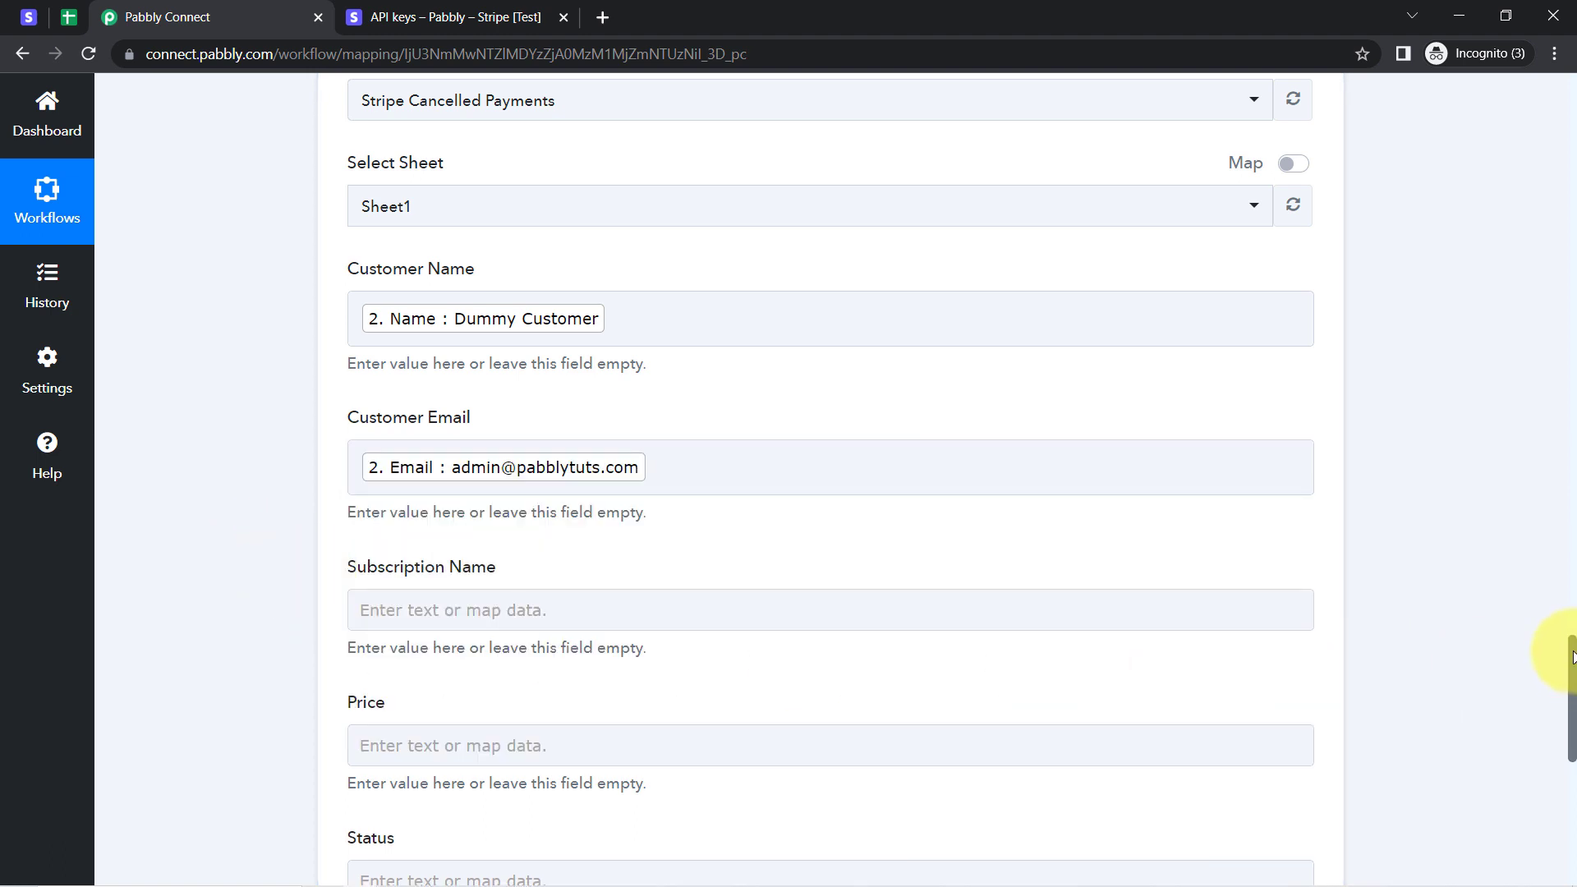
- Search the previous steps' data for "php" and map Subscription Name to the card mandate options Description from Cancelled Subscription
scroll(1548, 668, "down", 3)
left_click(418, 364)
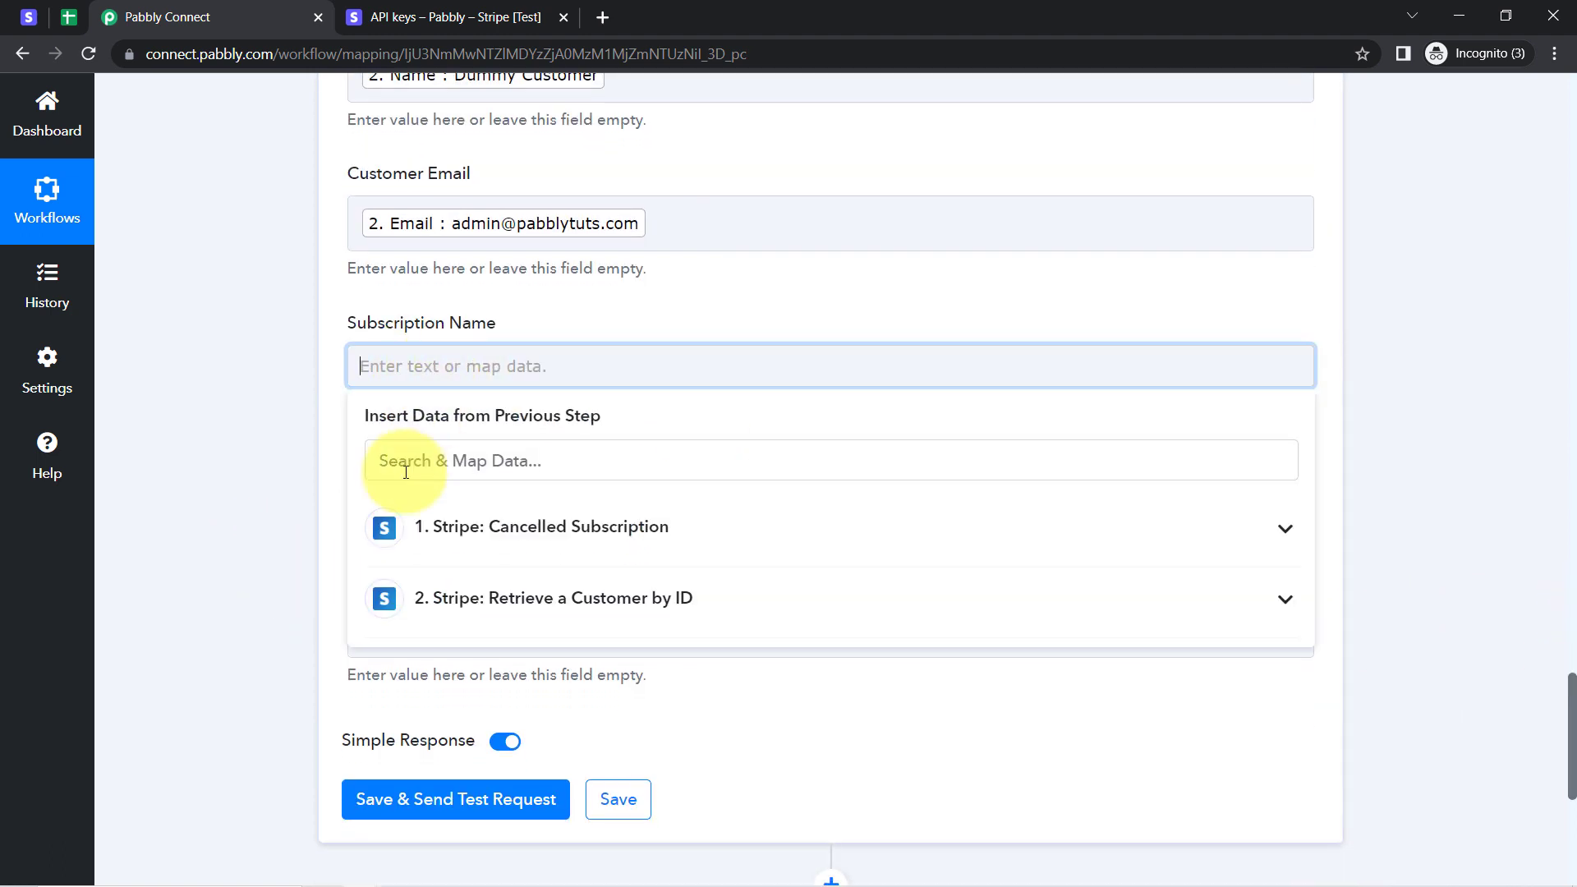
left_click(500, 526)
left_click(625, 444)
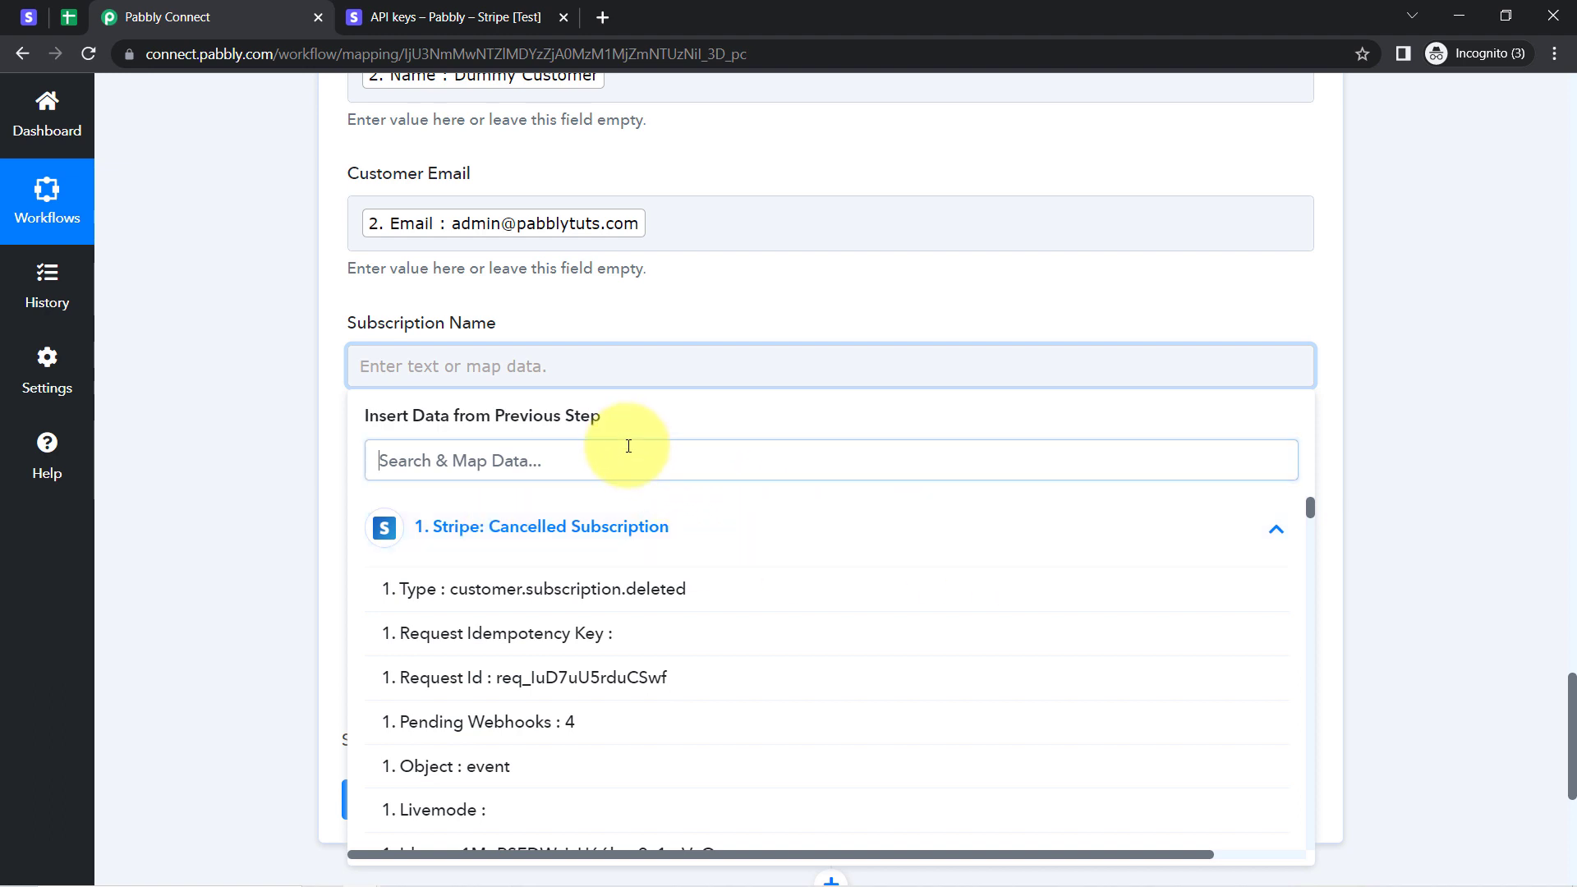
type("php")
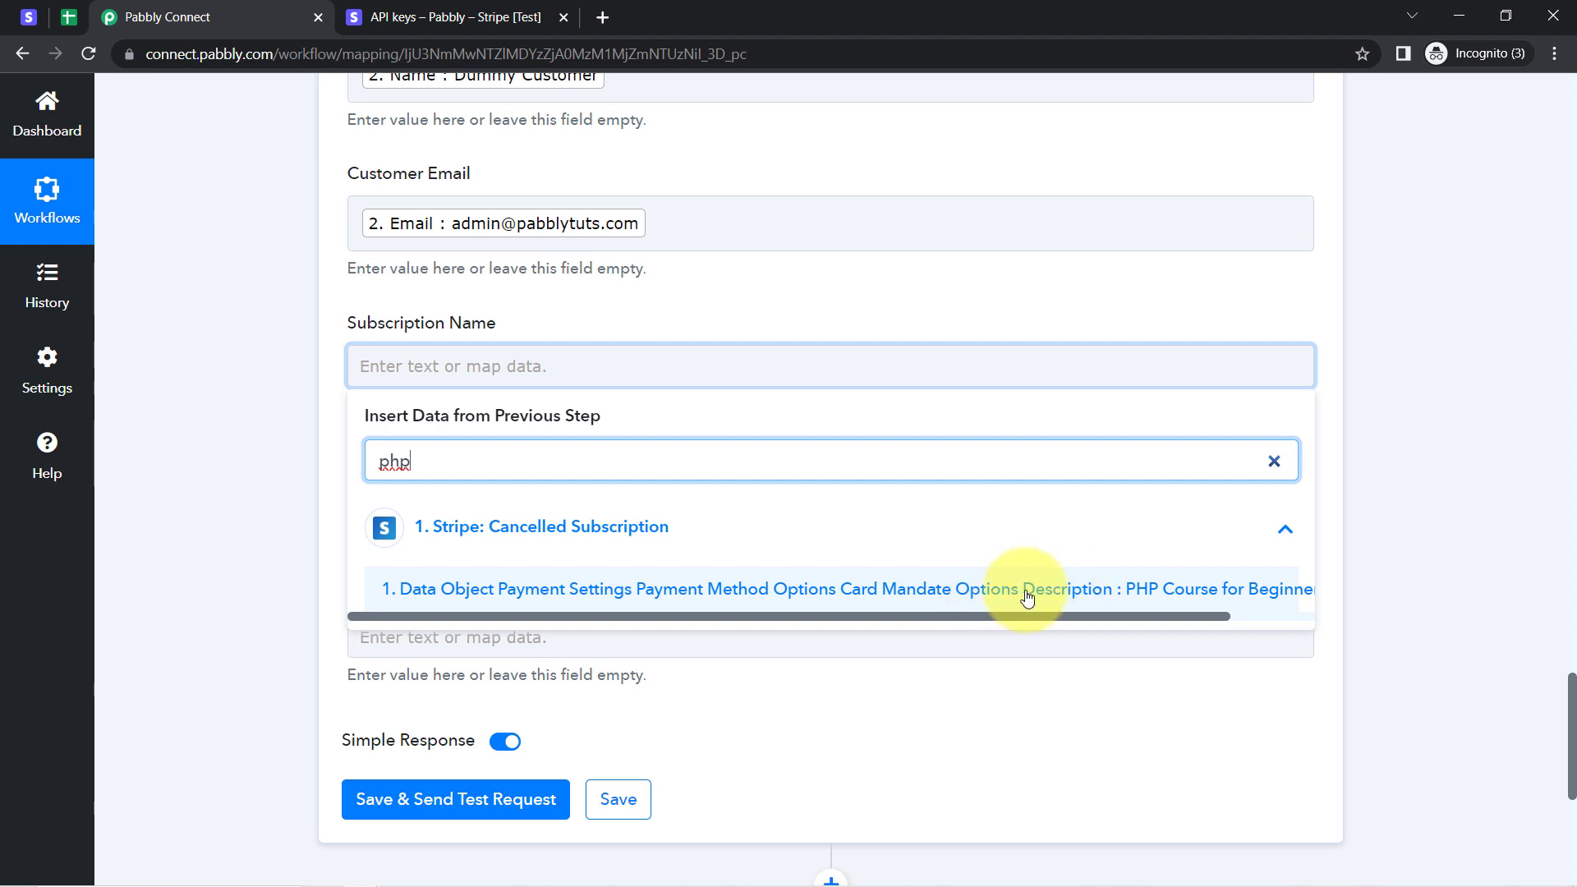
left_click(1149, 596)
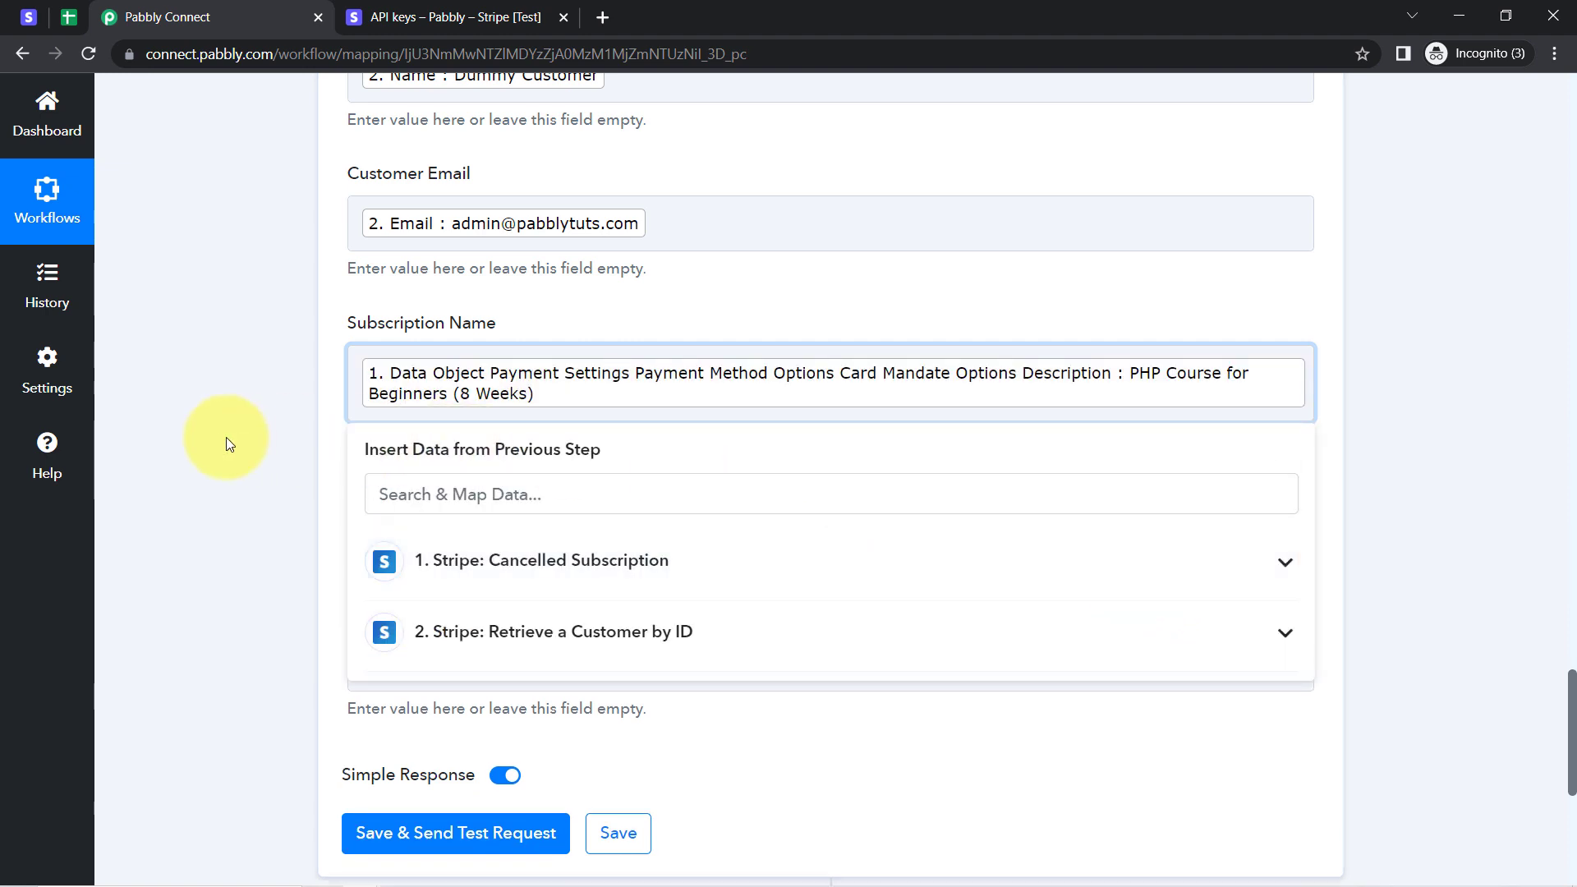
left_click(225, 437)
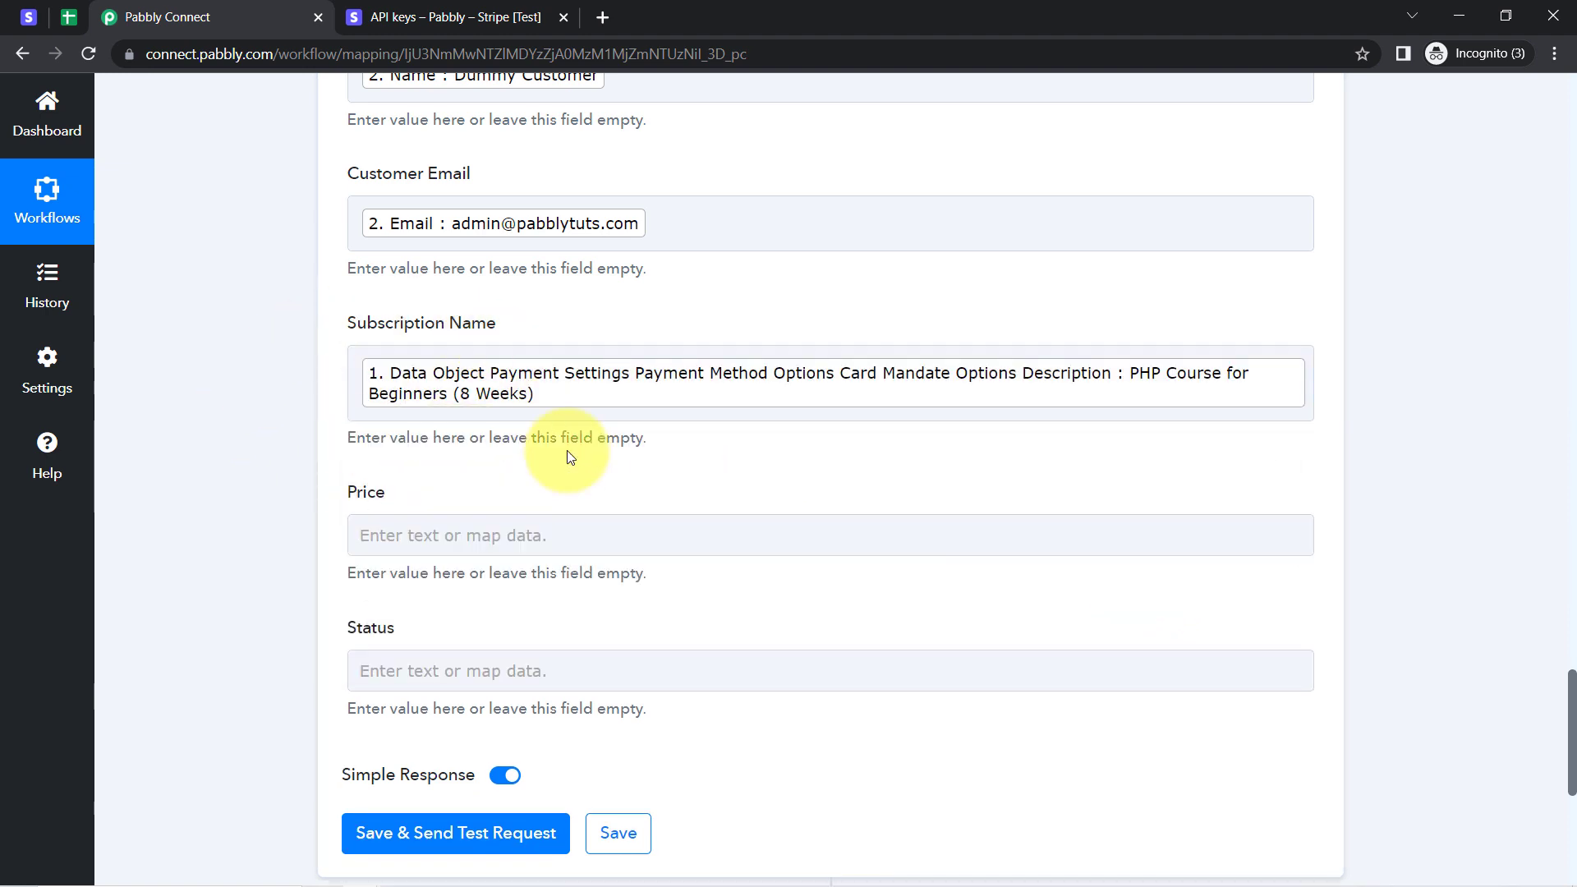
- Search the previous steps' data for "499" and map the Price field to Data Object Plan Amount Decimal from Cancelled Subscription
left_click(392, 531)
type("499")
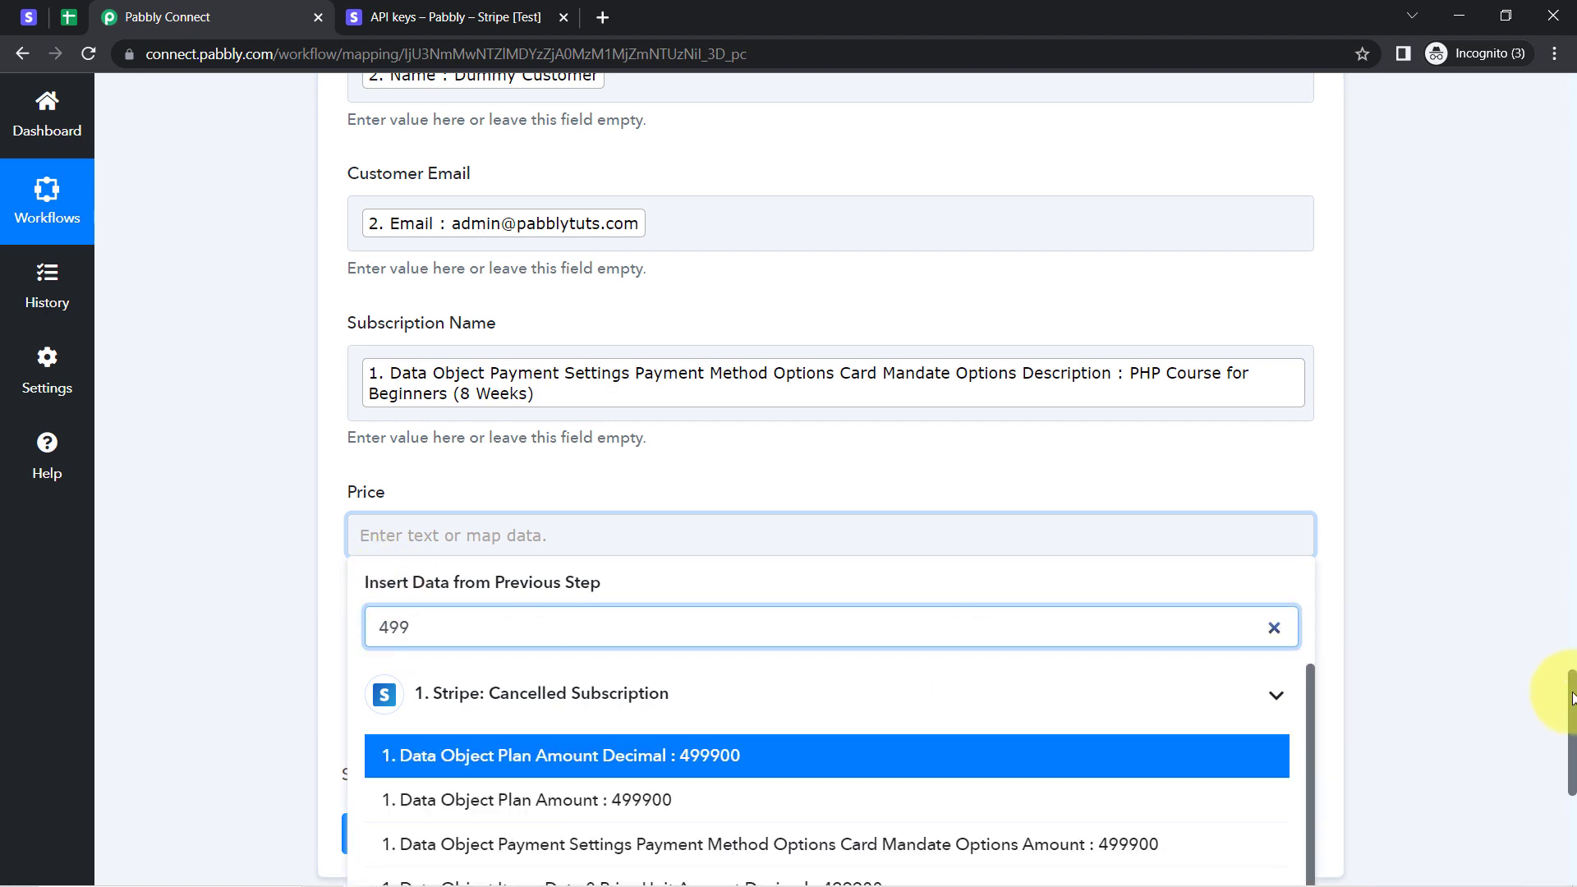
scroll(1571, 698, "down", 3)
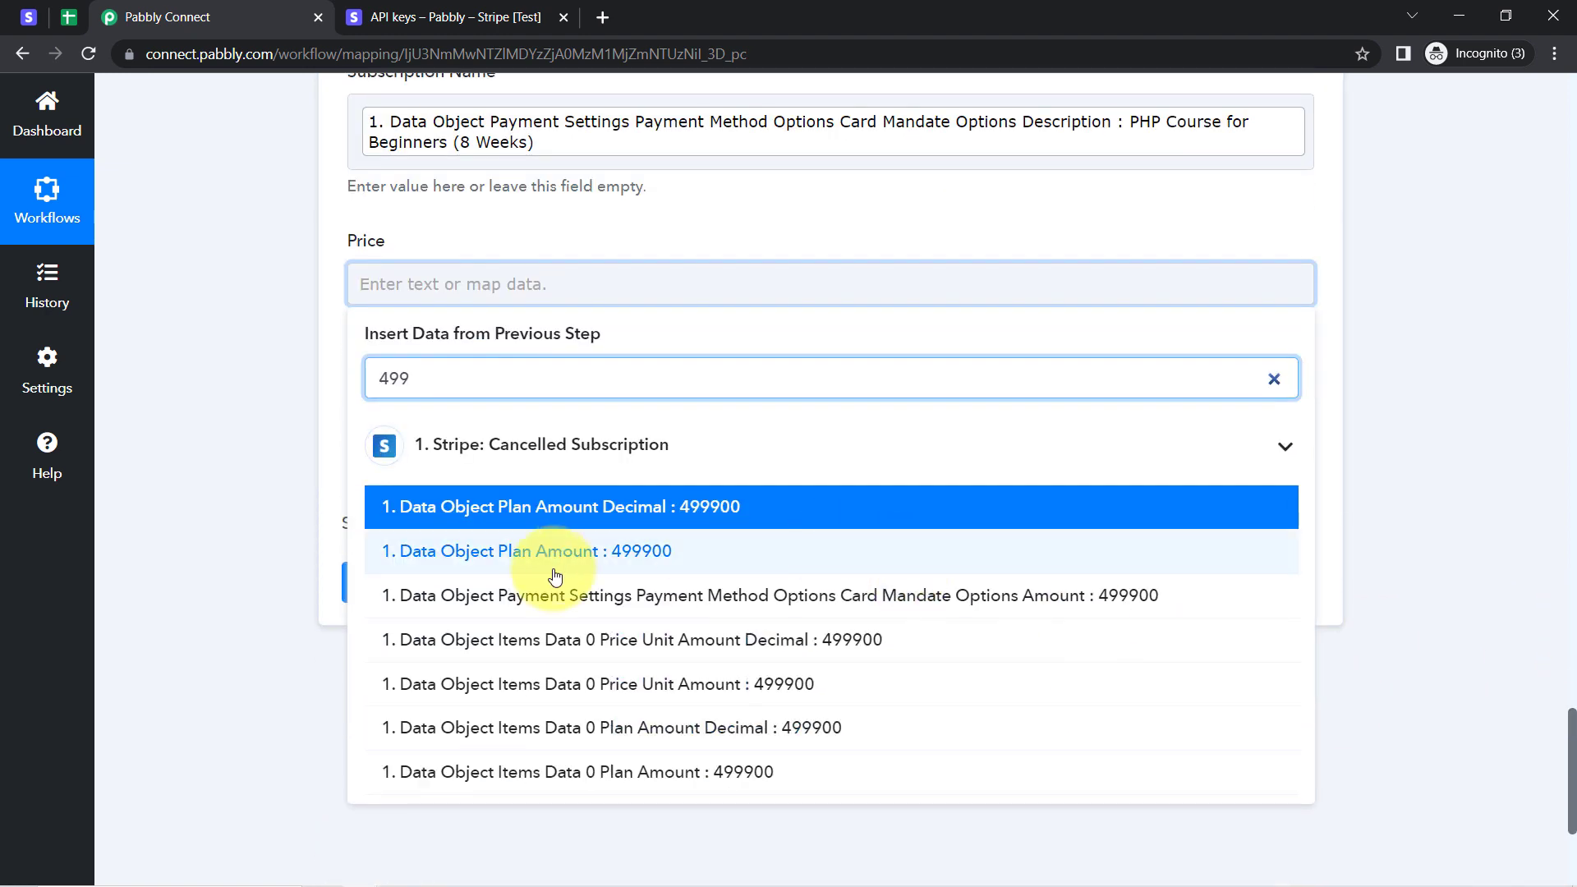
left_click(700, 514)
left_click(651, 291)
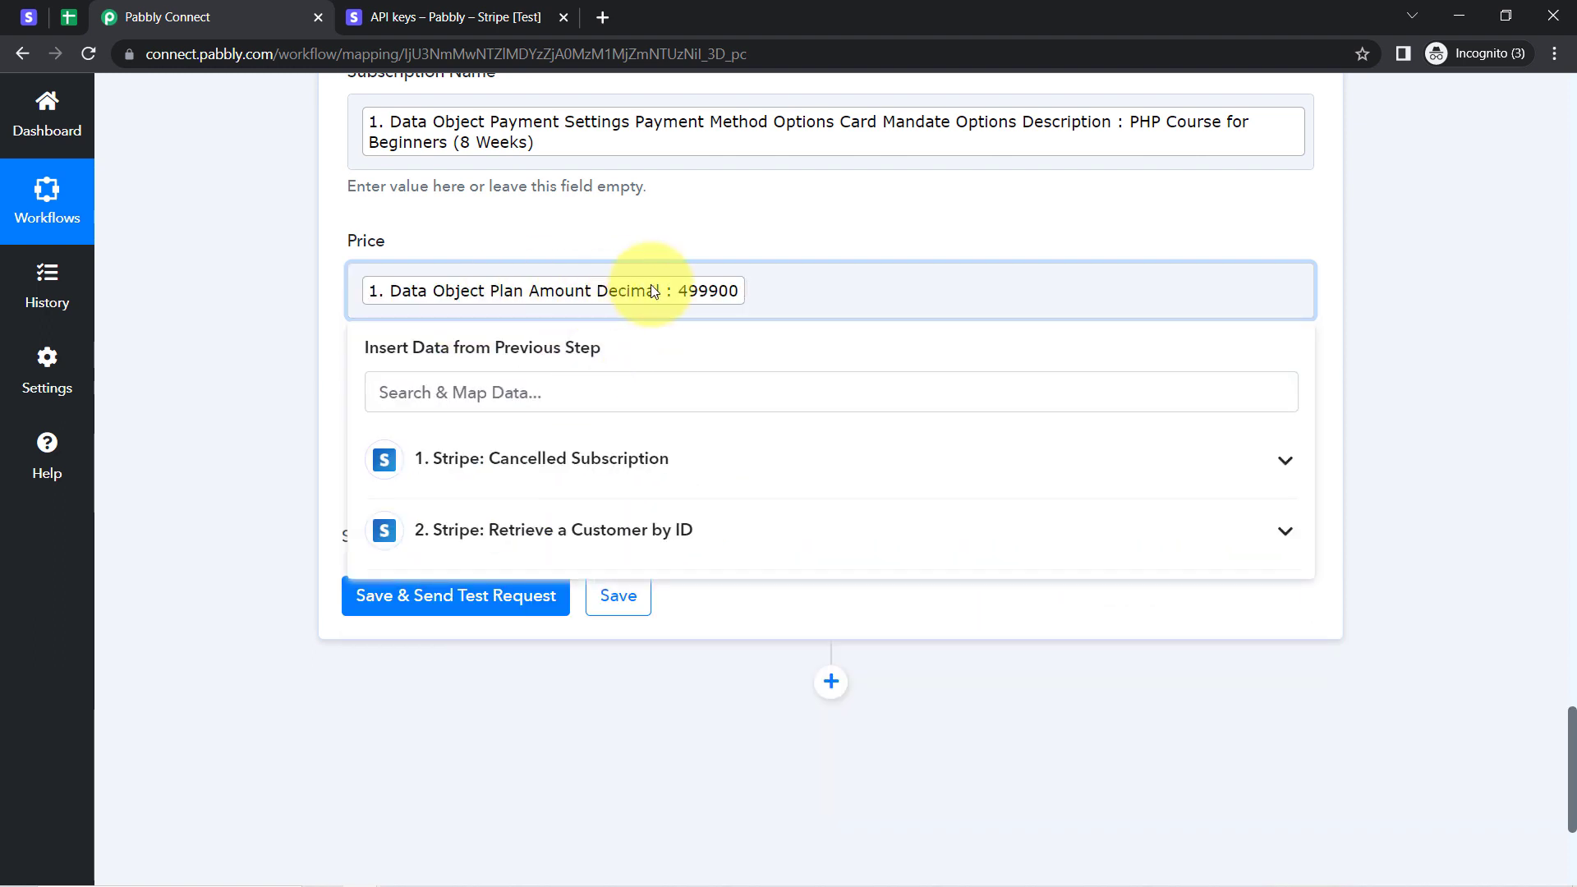
left_click(248, 402)
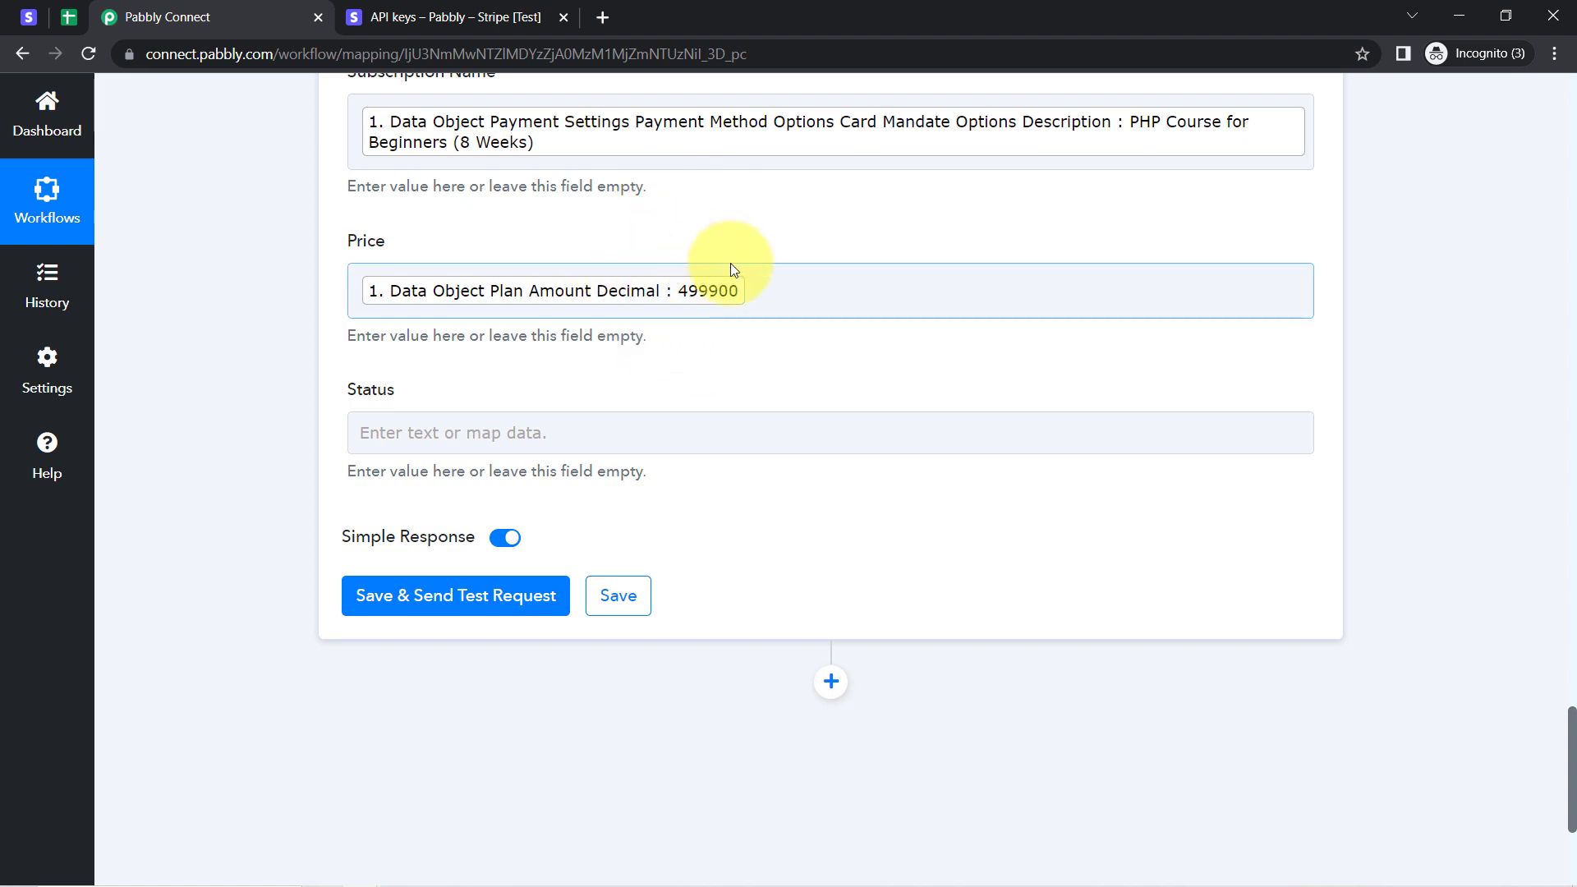
- Map the Status field to Type from the Cancelled Subscription step
left_click(410, 435)
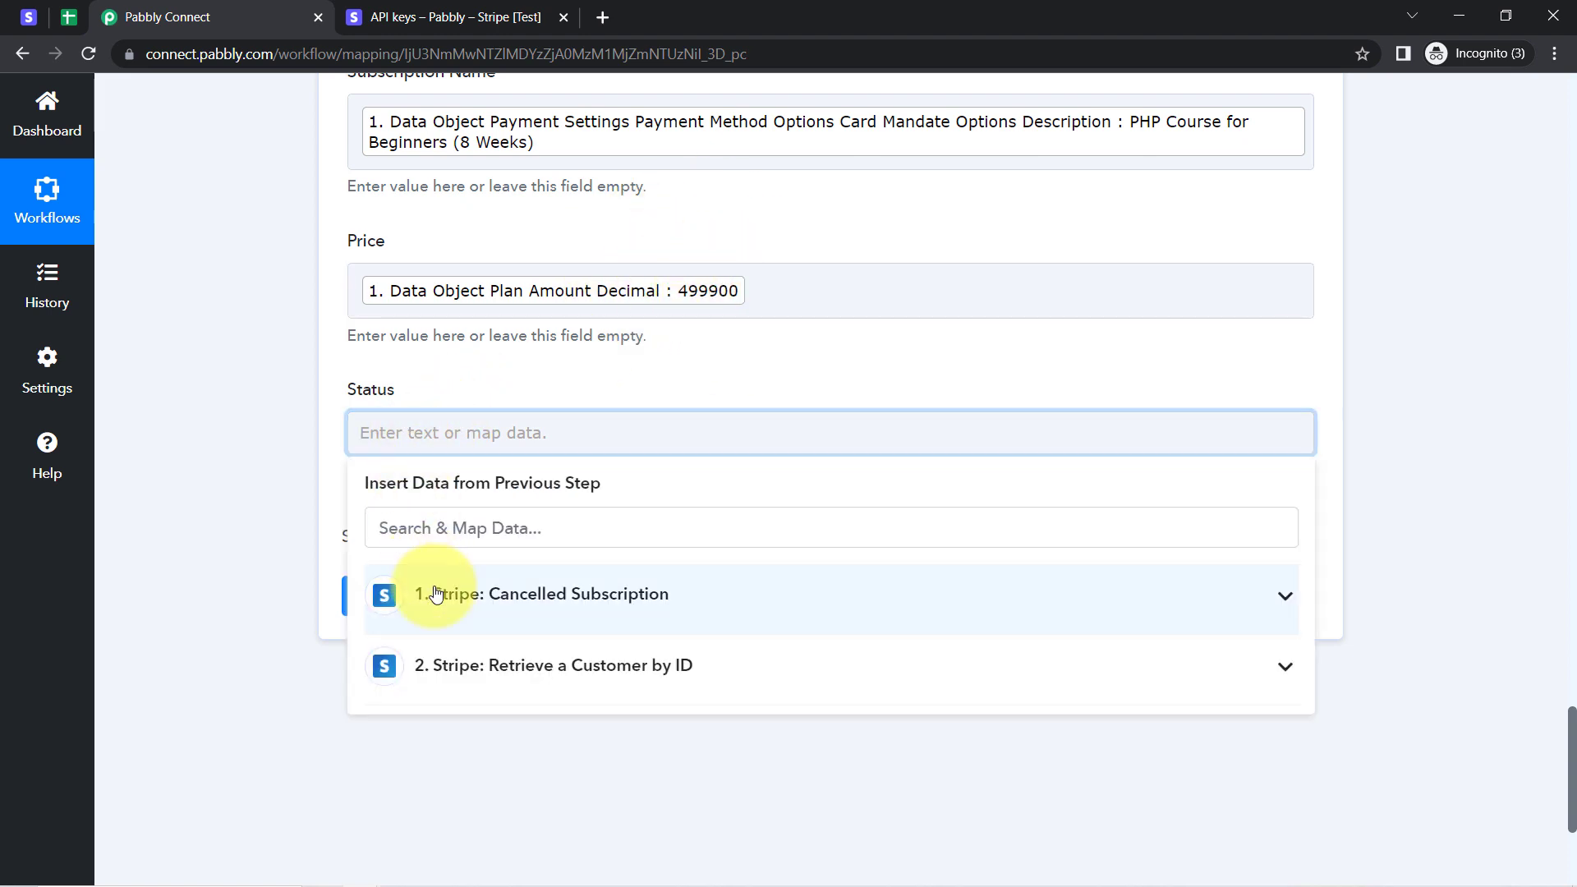
left_click(435, 594)
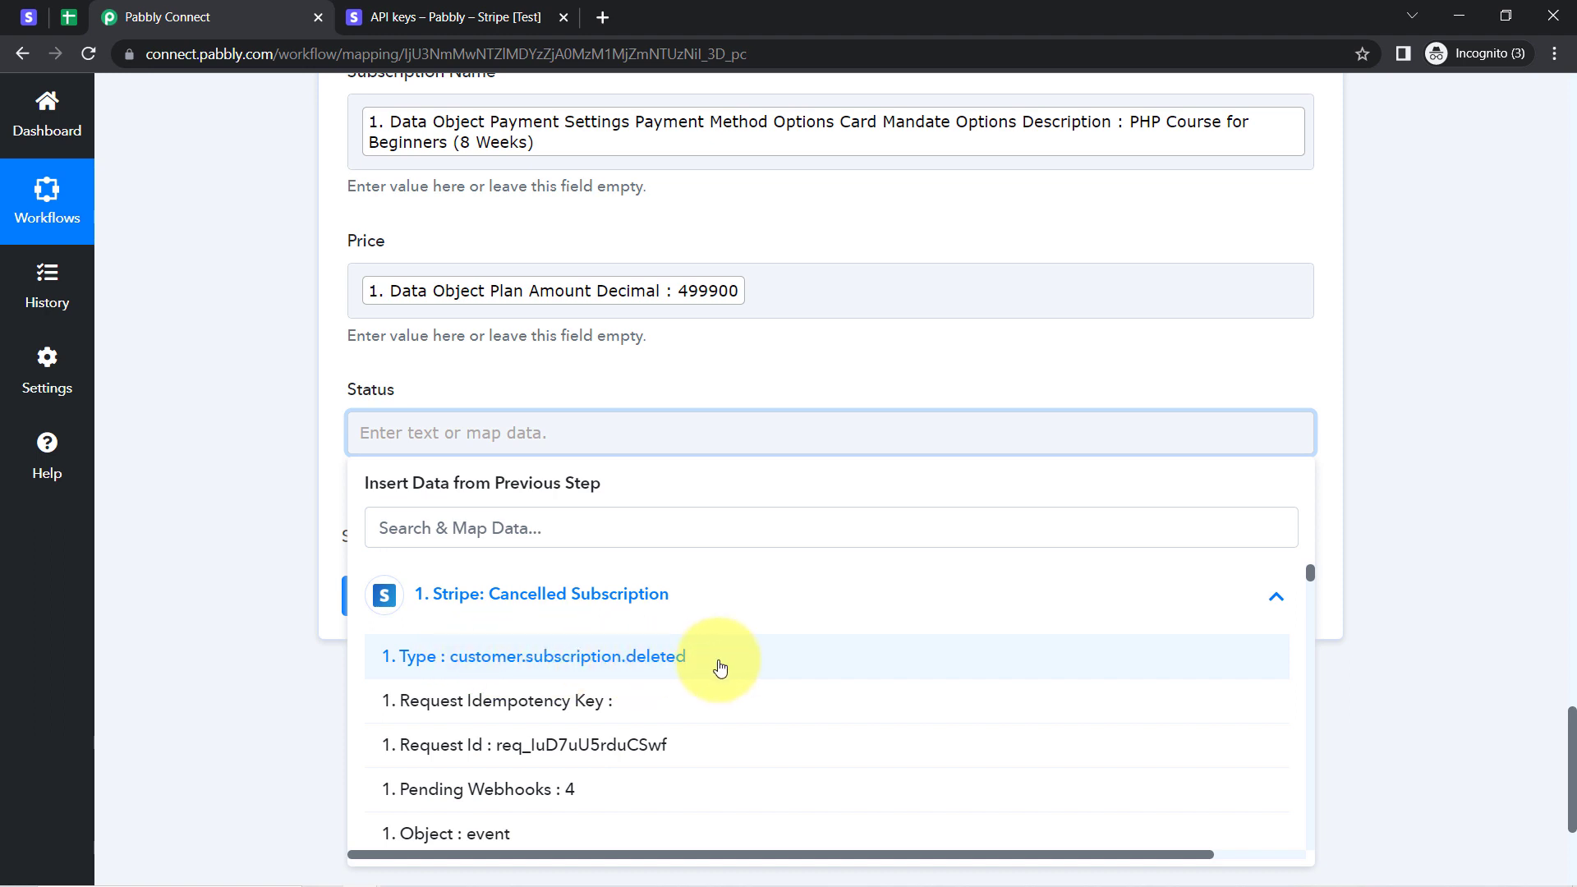
left_click(719, 667)
left_click(205, 427)
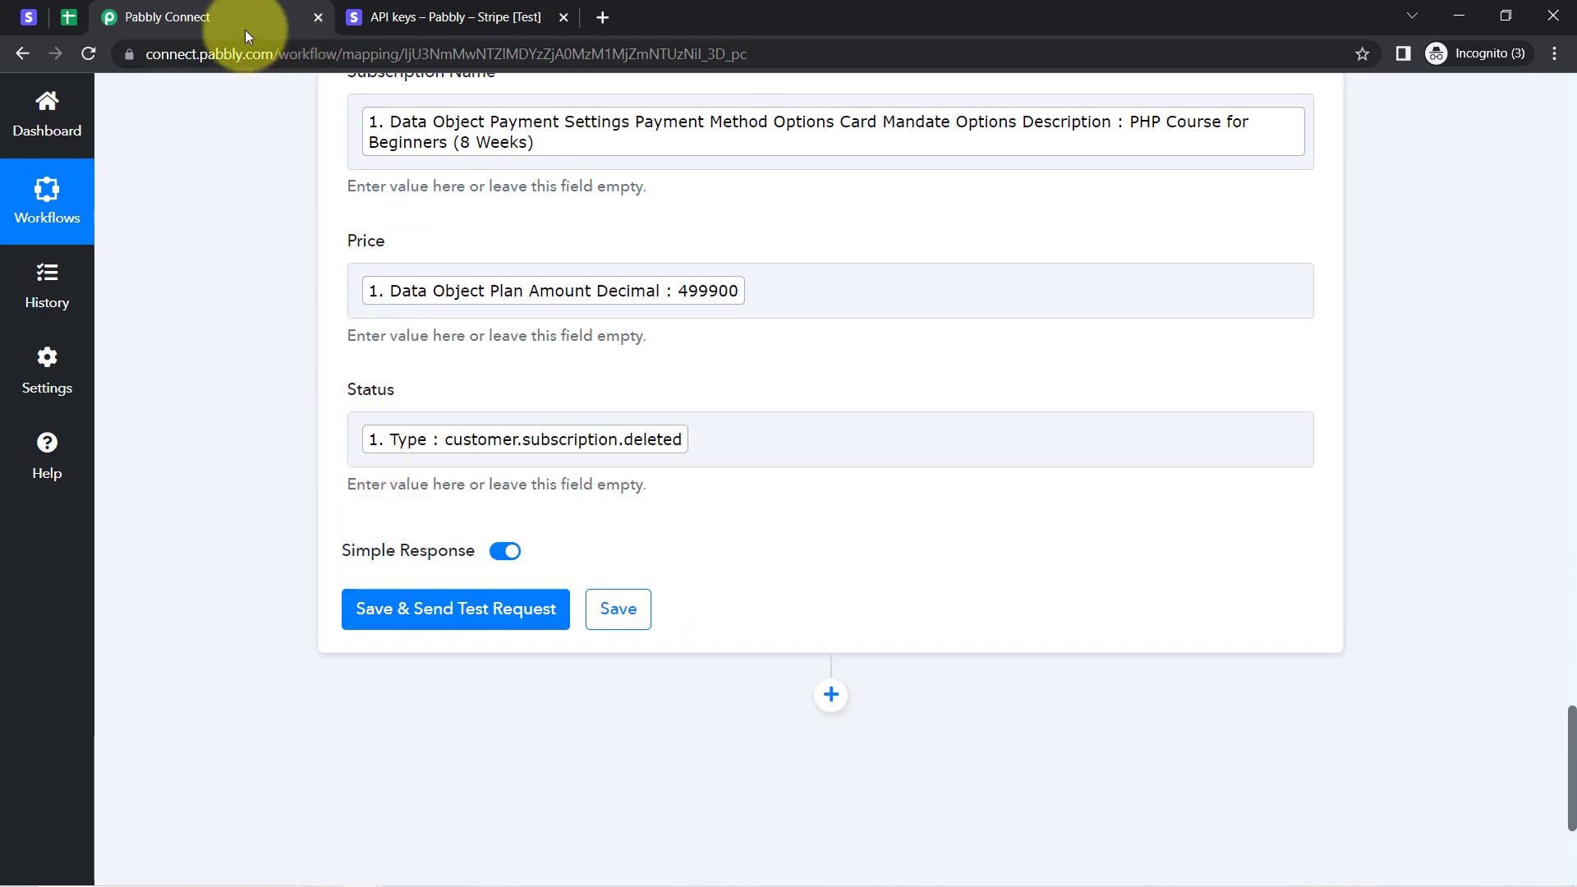
- Switch to Google Sheets and review the five column headings of Stripe Cancelled Payments against the mapped fields
left_click(69, 11)
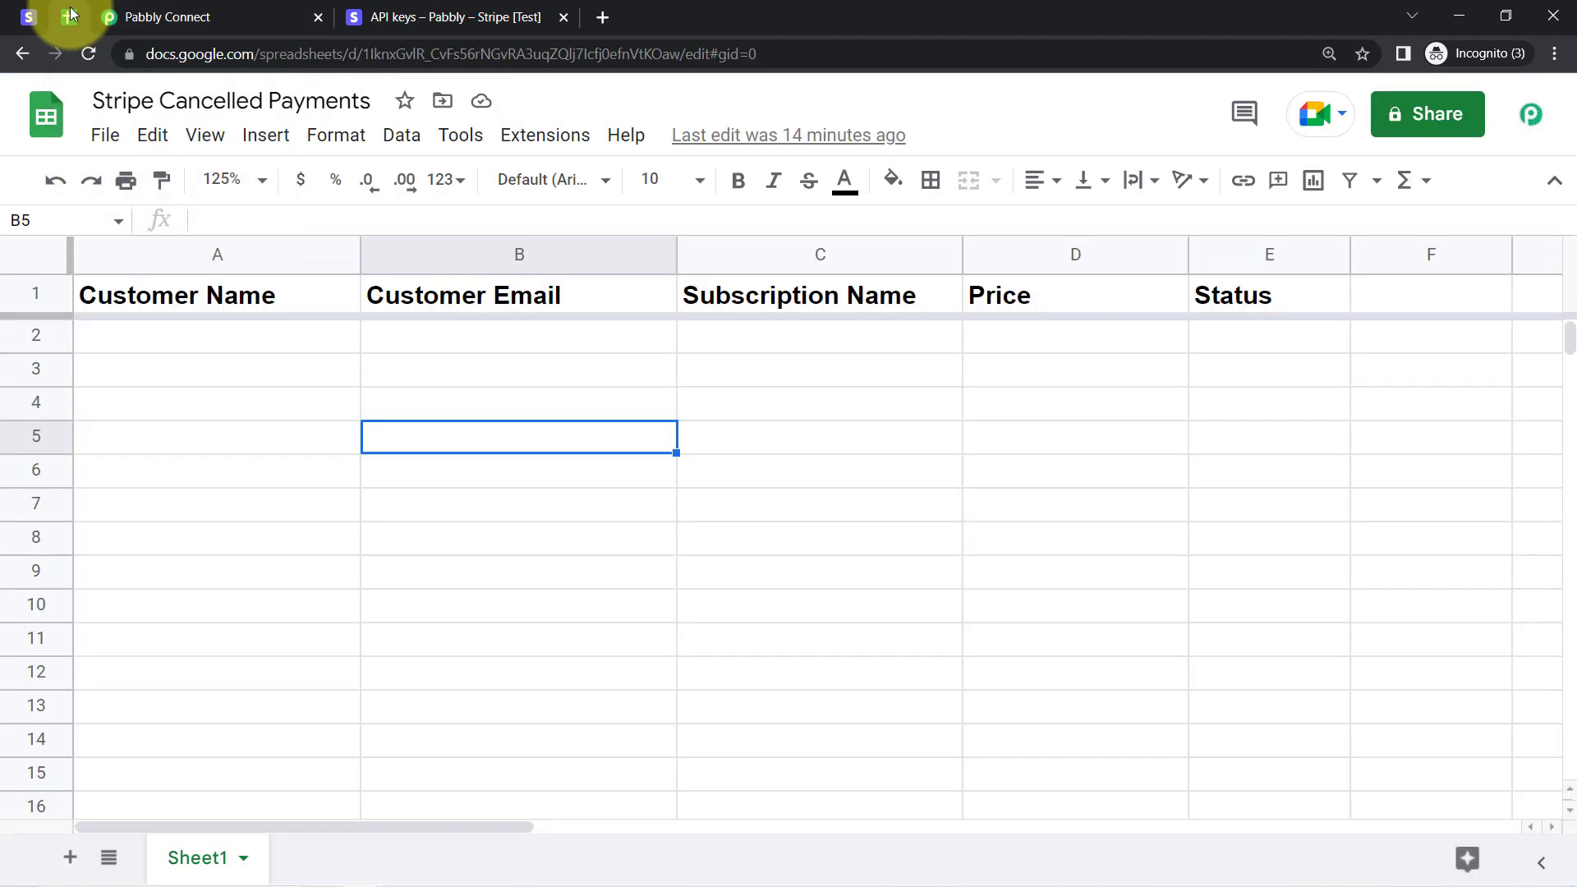
left_click(191, 305)
left_click(505, 308)
left_click(797, 297)
left_click(1008, 298)
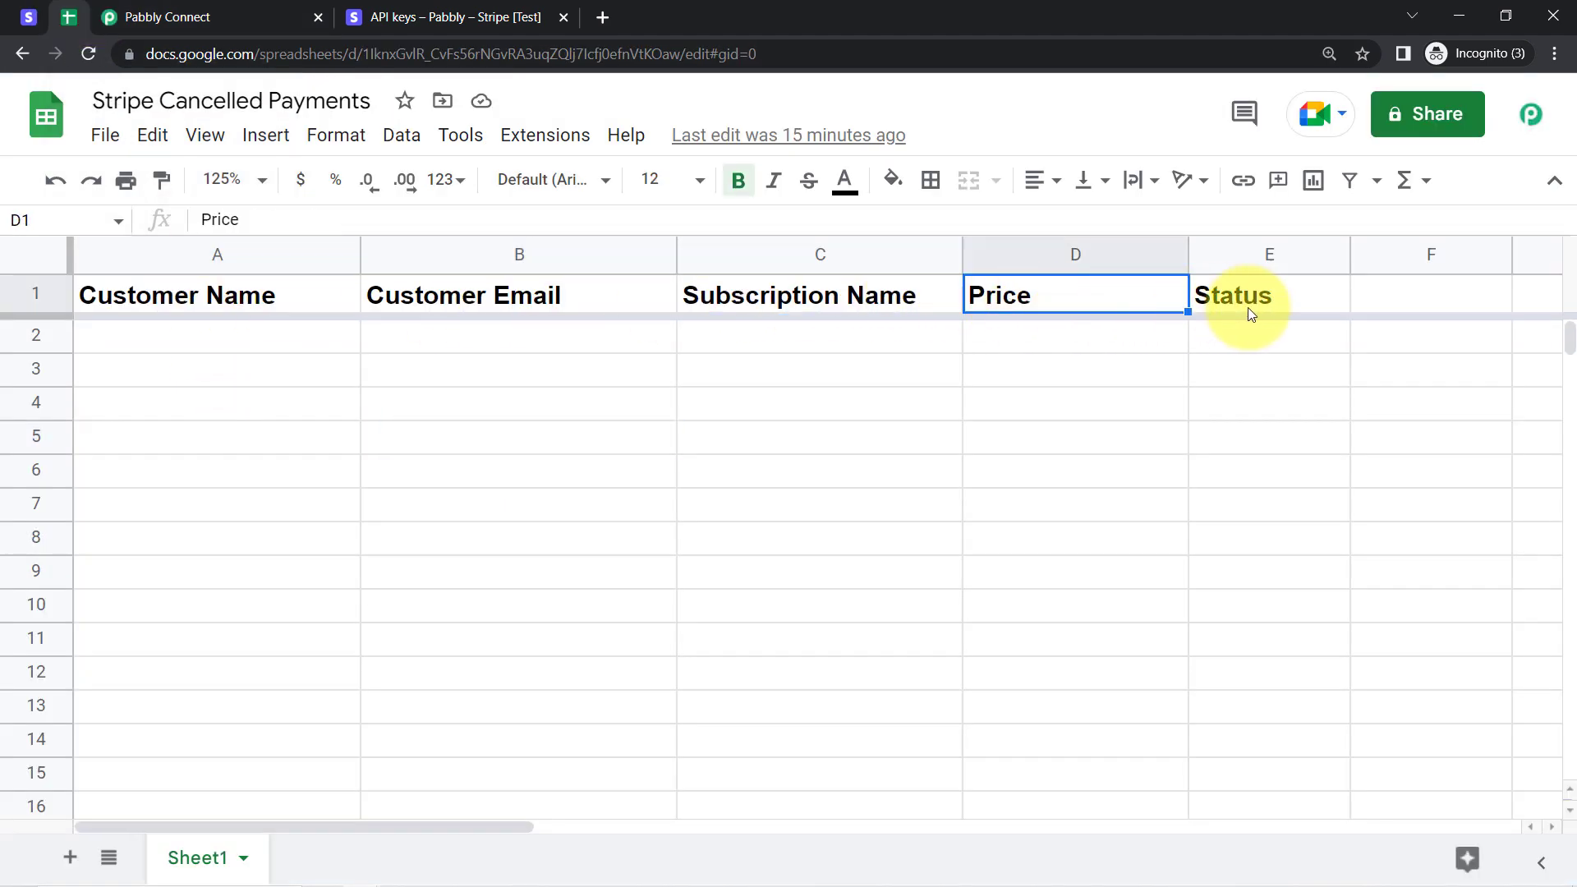
left_click(1248, 307)
- Save the Add New Row action in Pabbly Connect with a test request and check the spreadsheet in Google Sheets
left_click(275, 7)
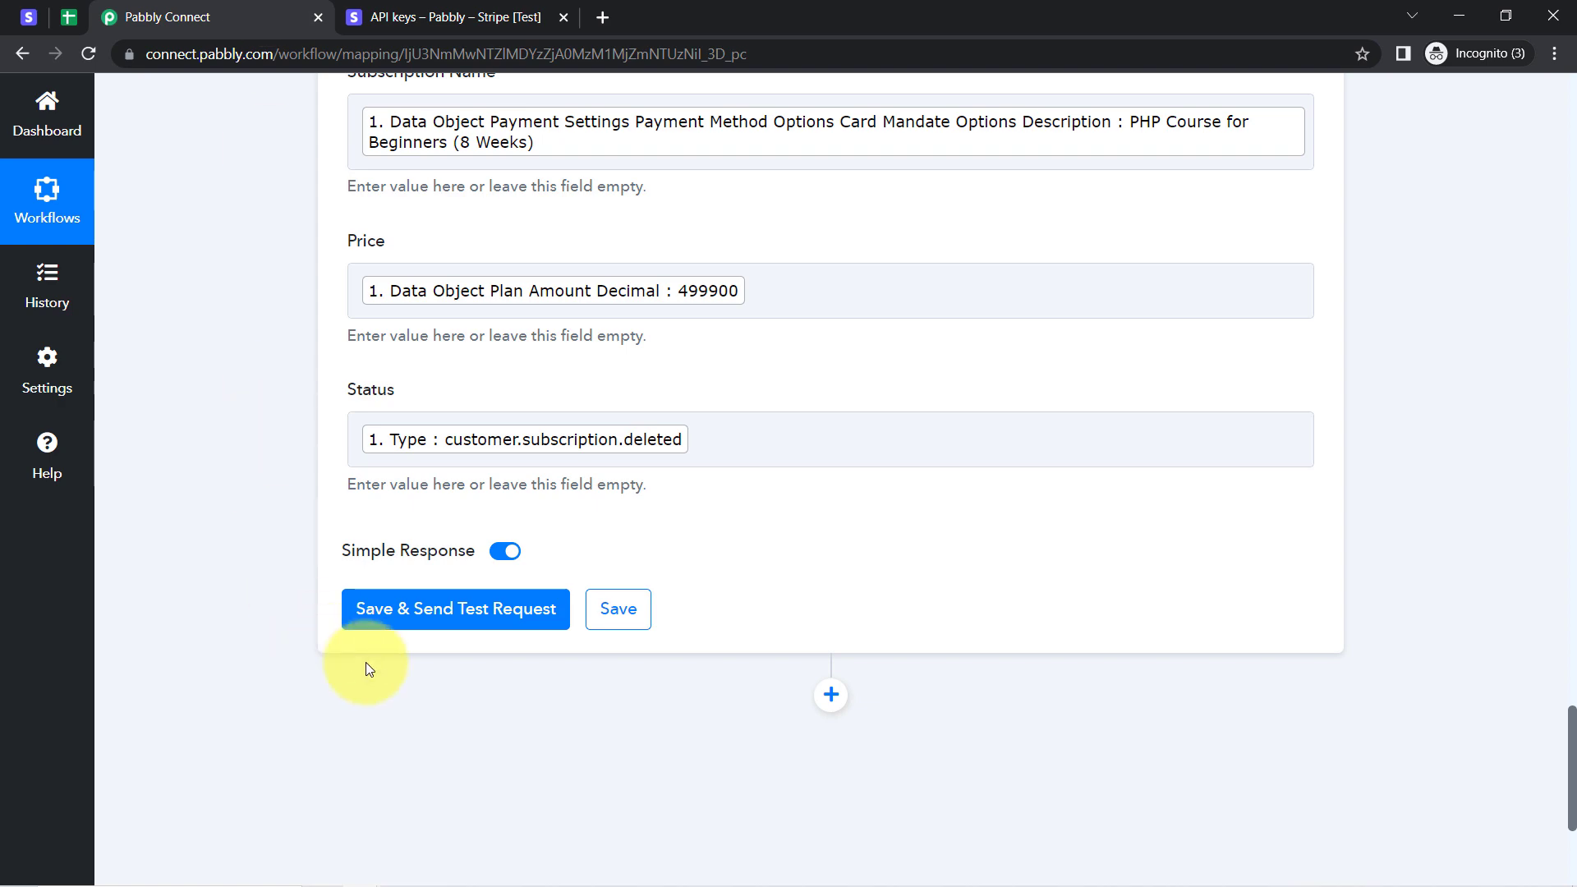
left_click(411, 617)
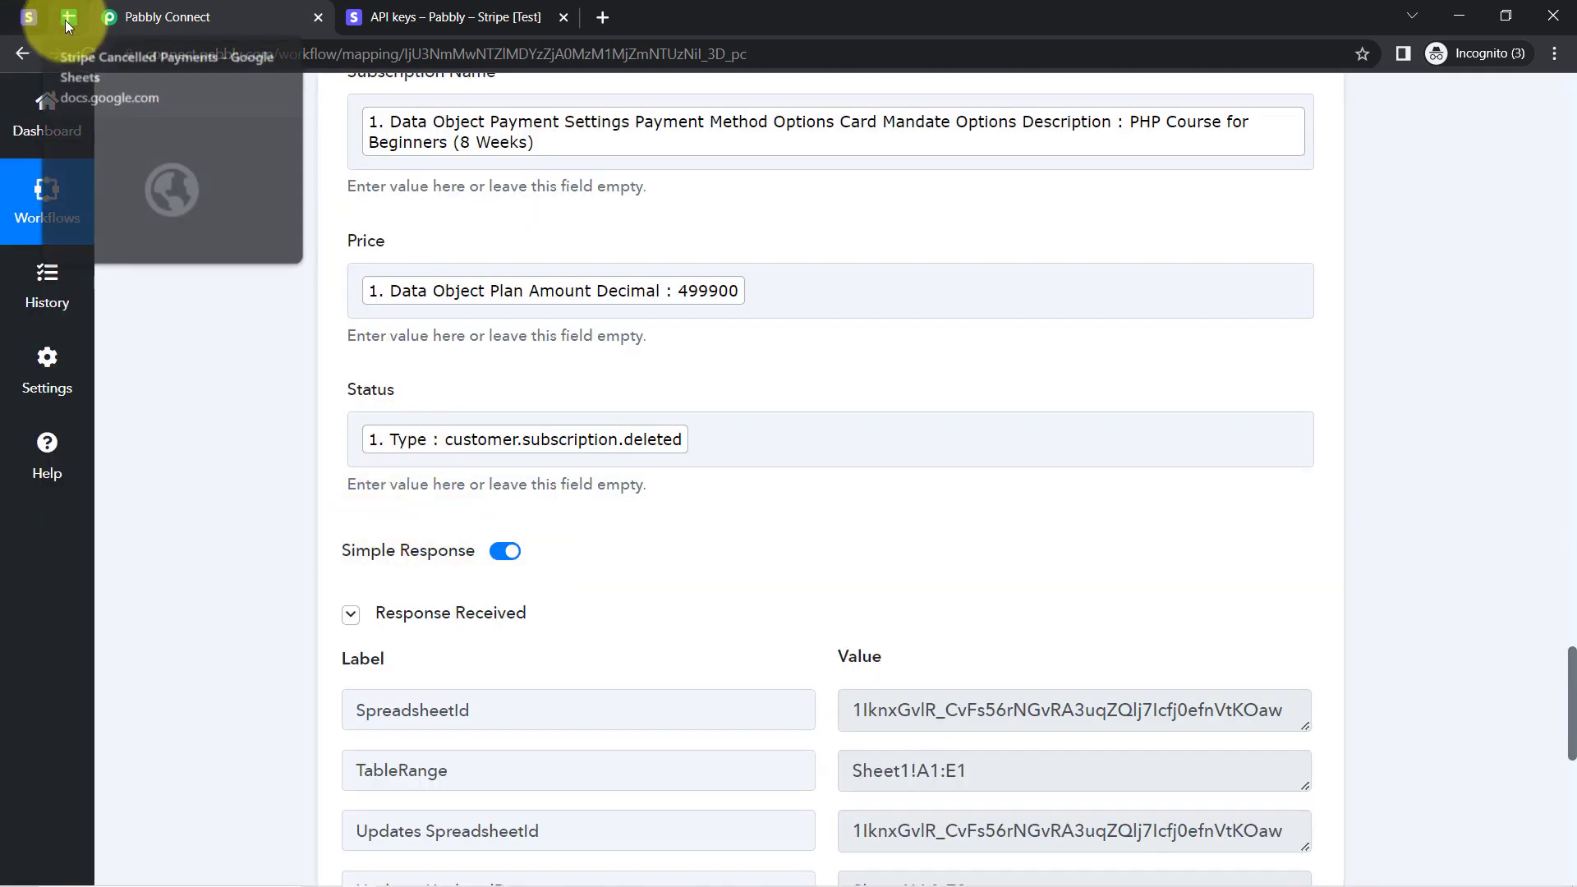
left_click(67, 18)
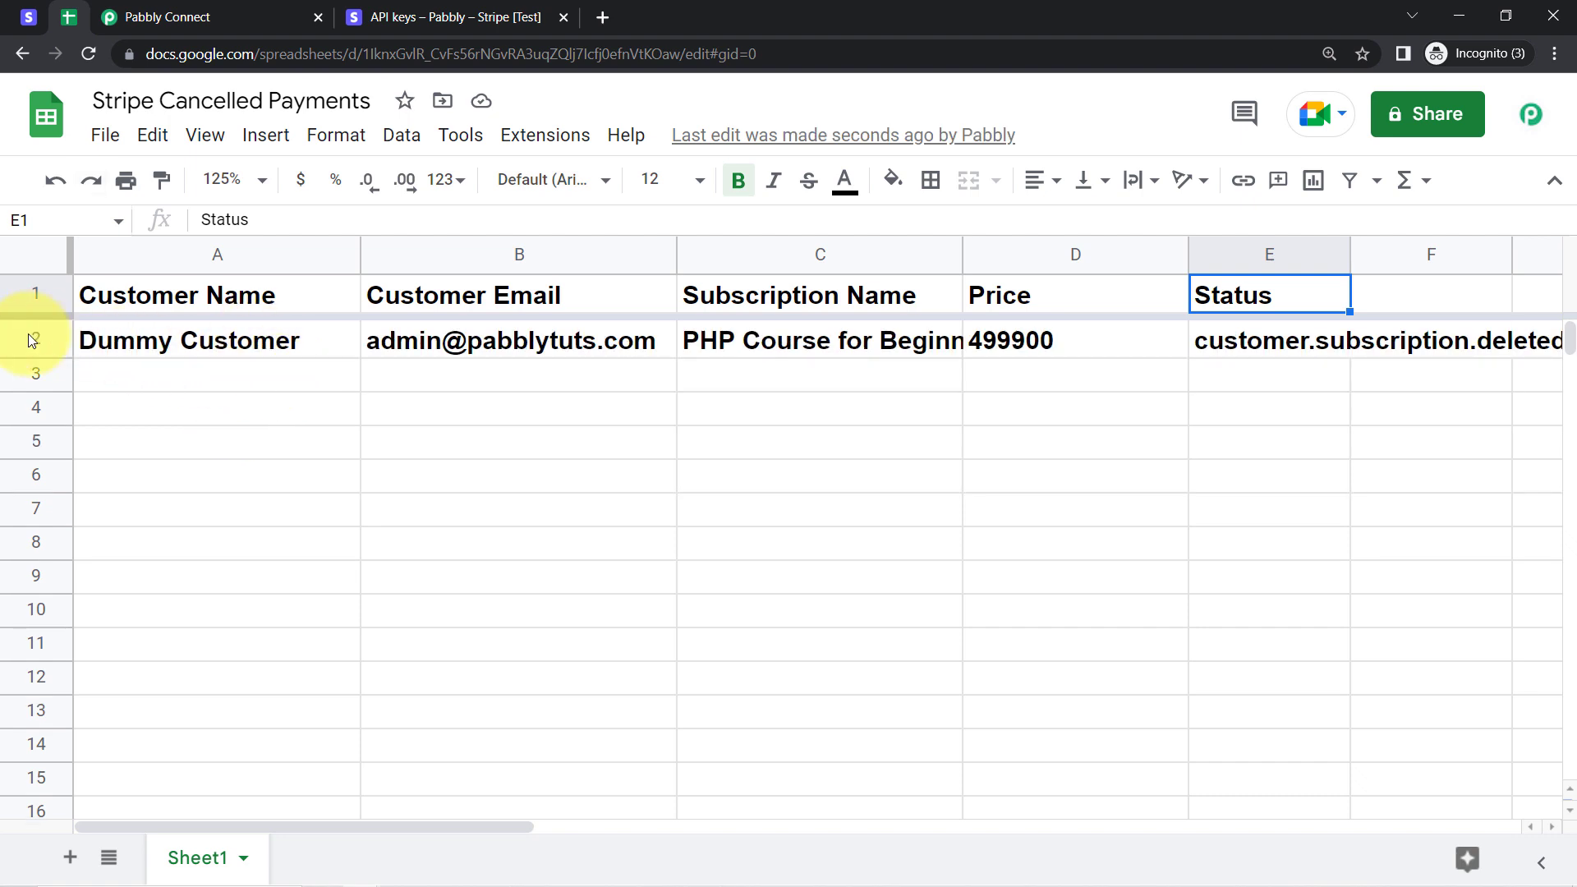
- Remove the bold formatting from the whole of row 2
left_click(28, 333)
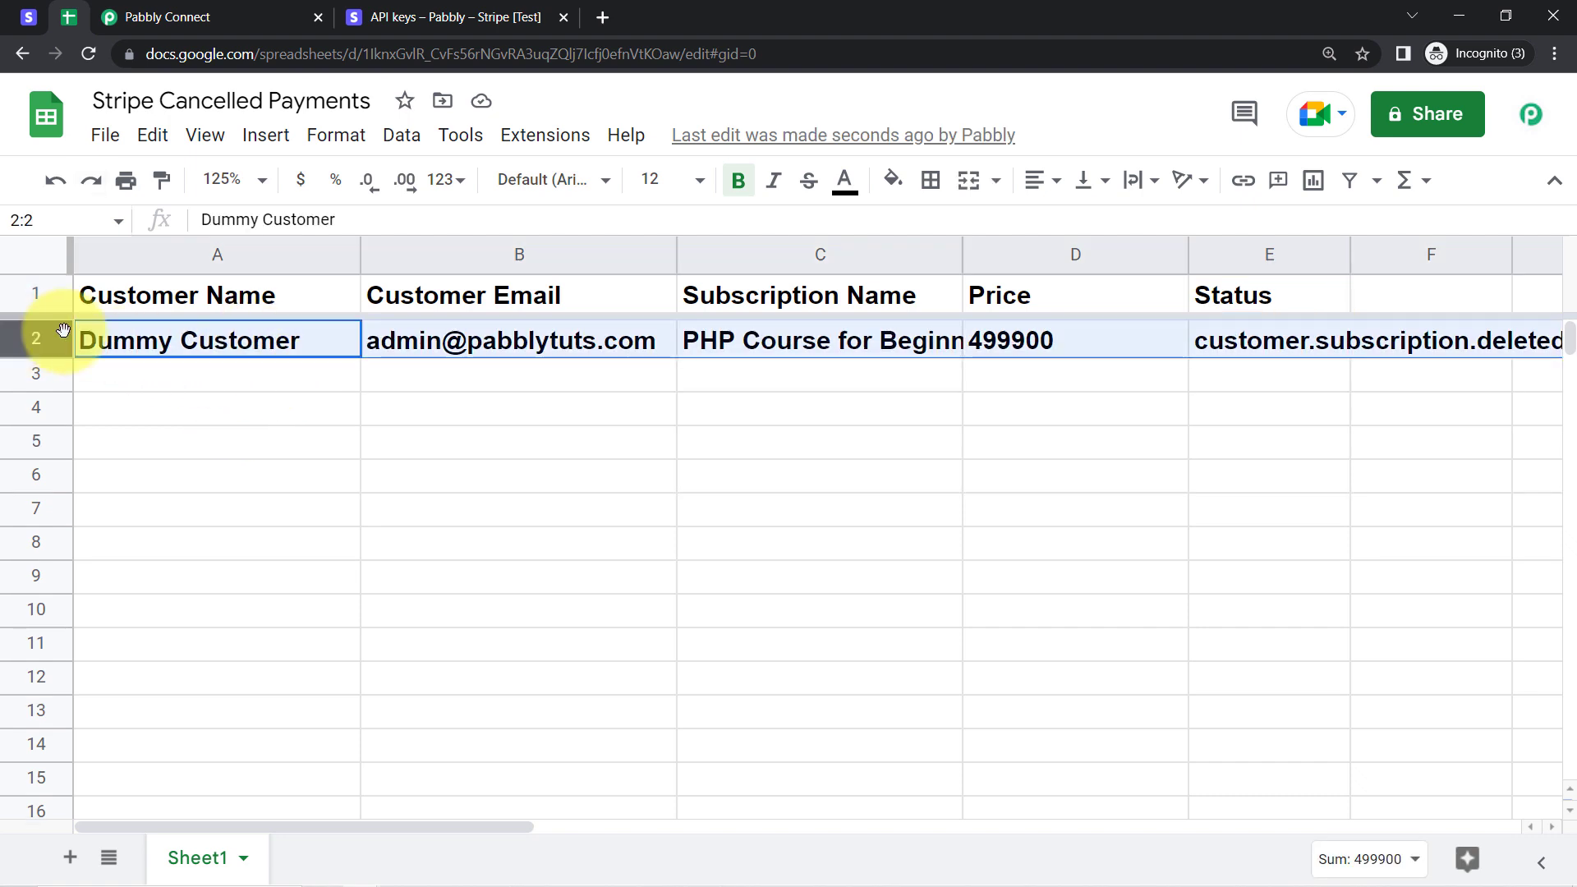
key("ctrl+b")
left_click(443, 508)
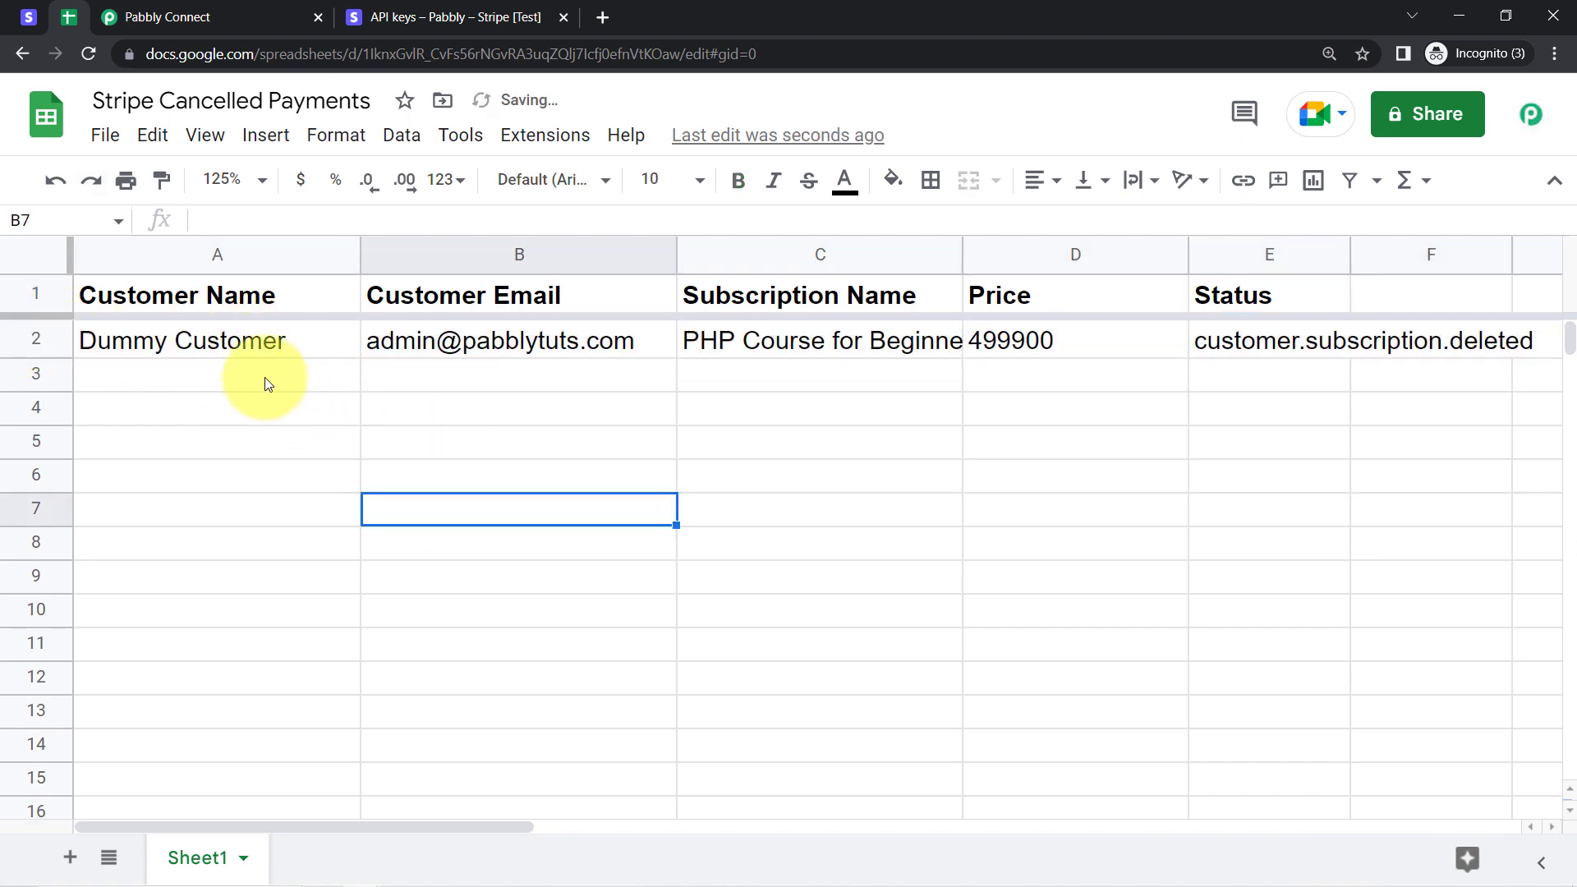
- Check the customer name, email, subscription name, price and status values in row 2
left_click(209, 337)
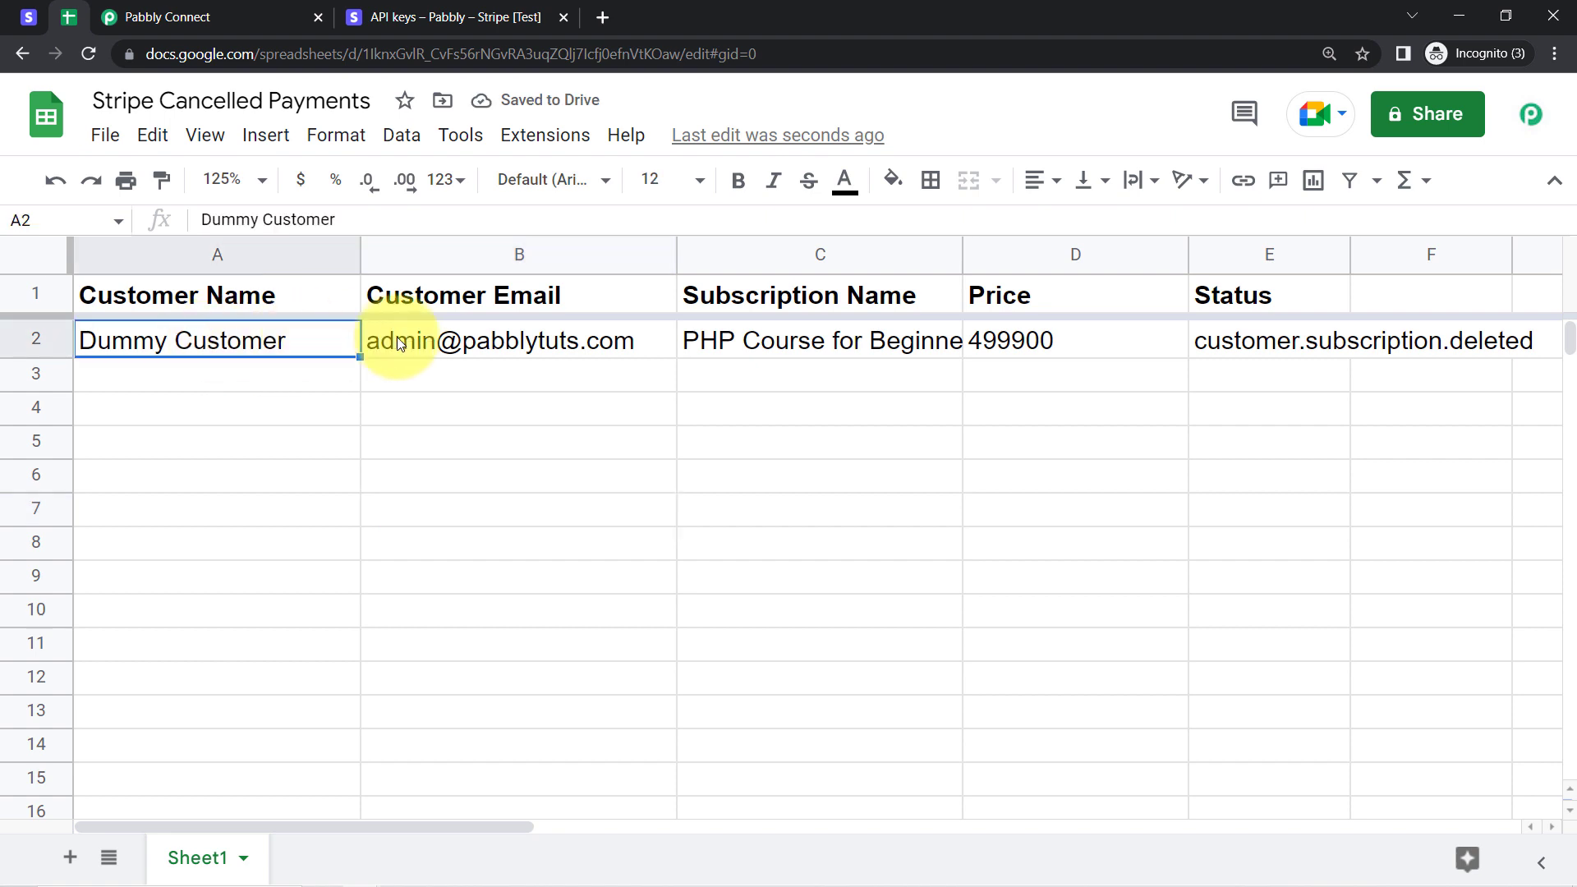
left_click(514, 340)
left_click(835, 340)
left_click(1066, 337)
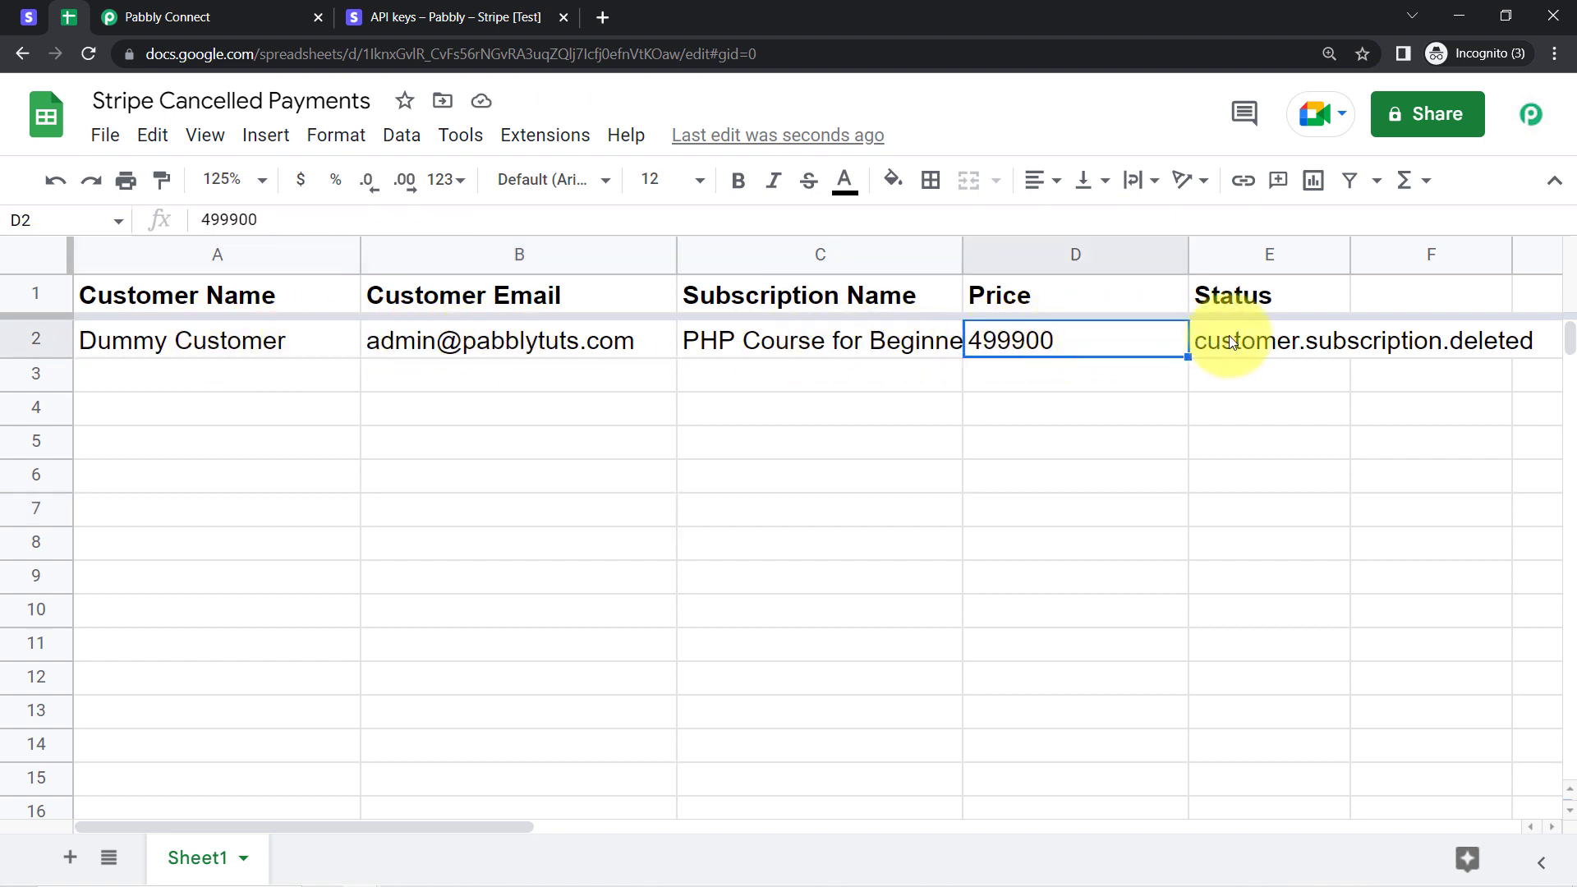
left_click(1232, 343)
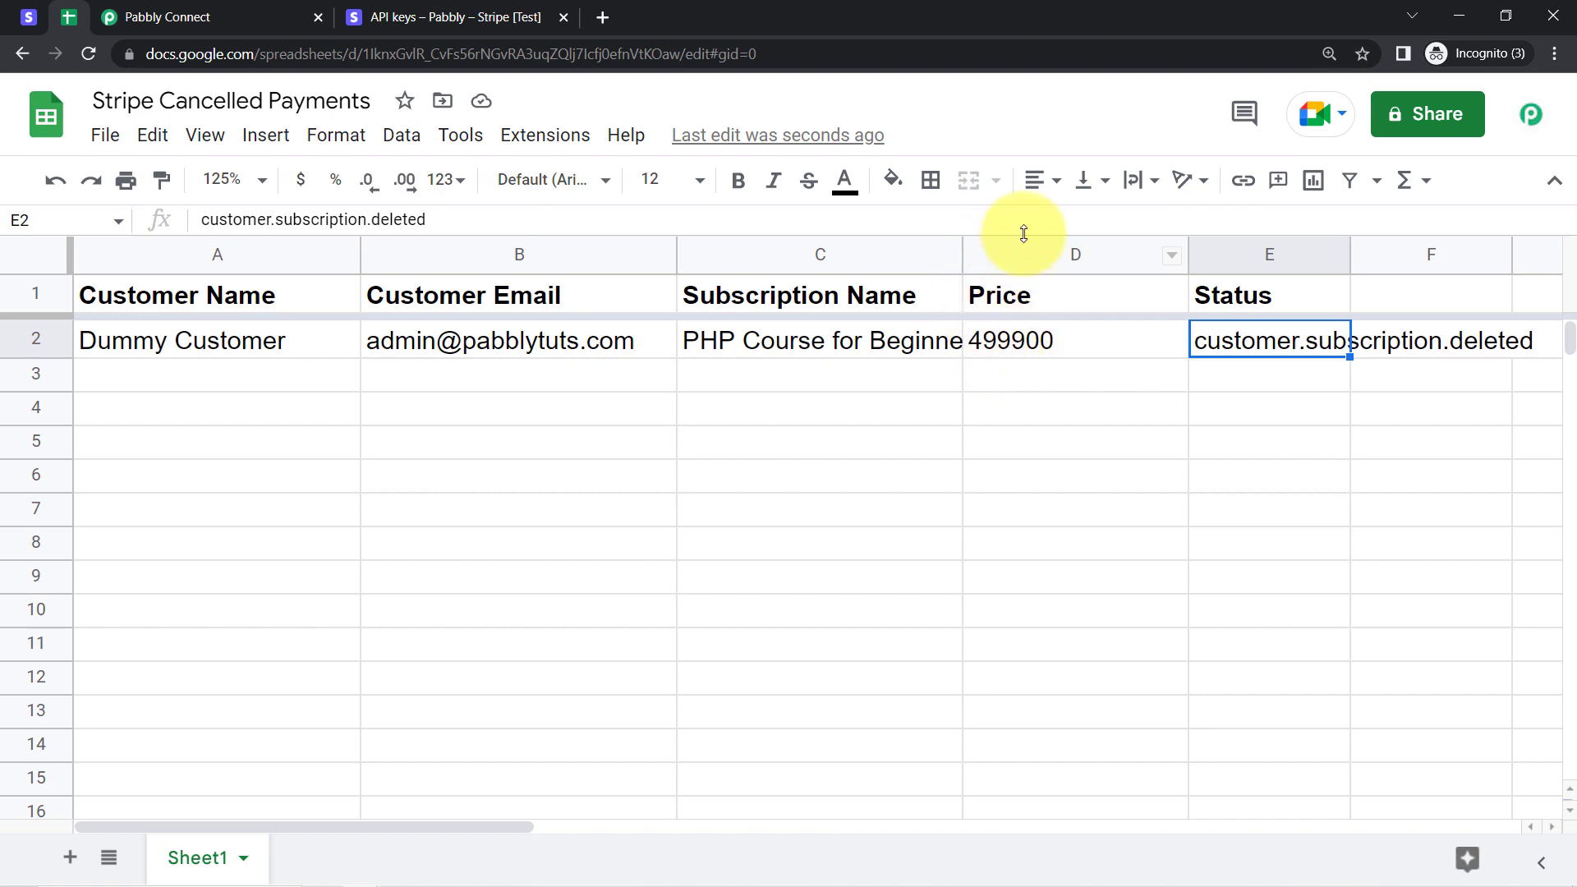
- Switch to Pabbly Connect and insert a Number Formatter action between the Retrieve a Customer by ID and Google Sheets steps
left_click(224, 16)
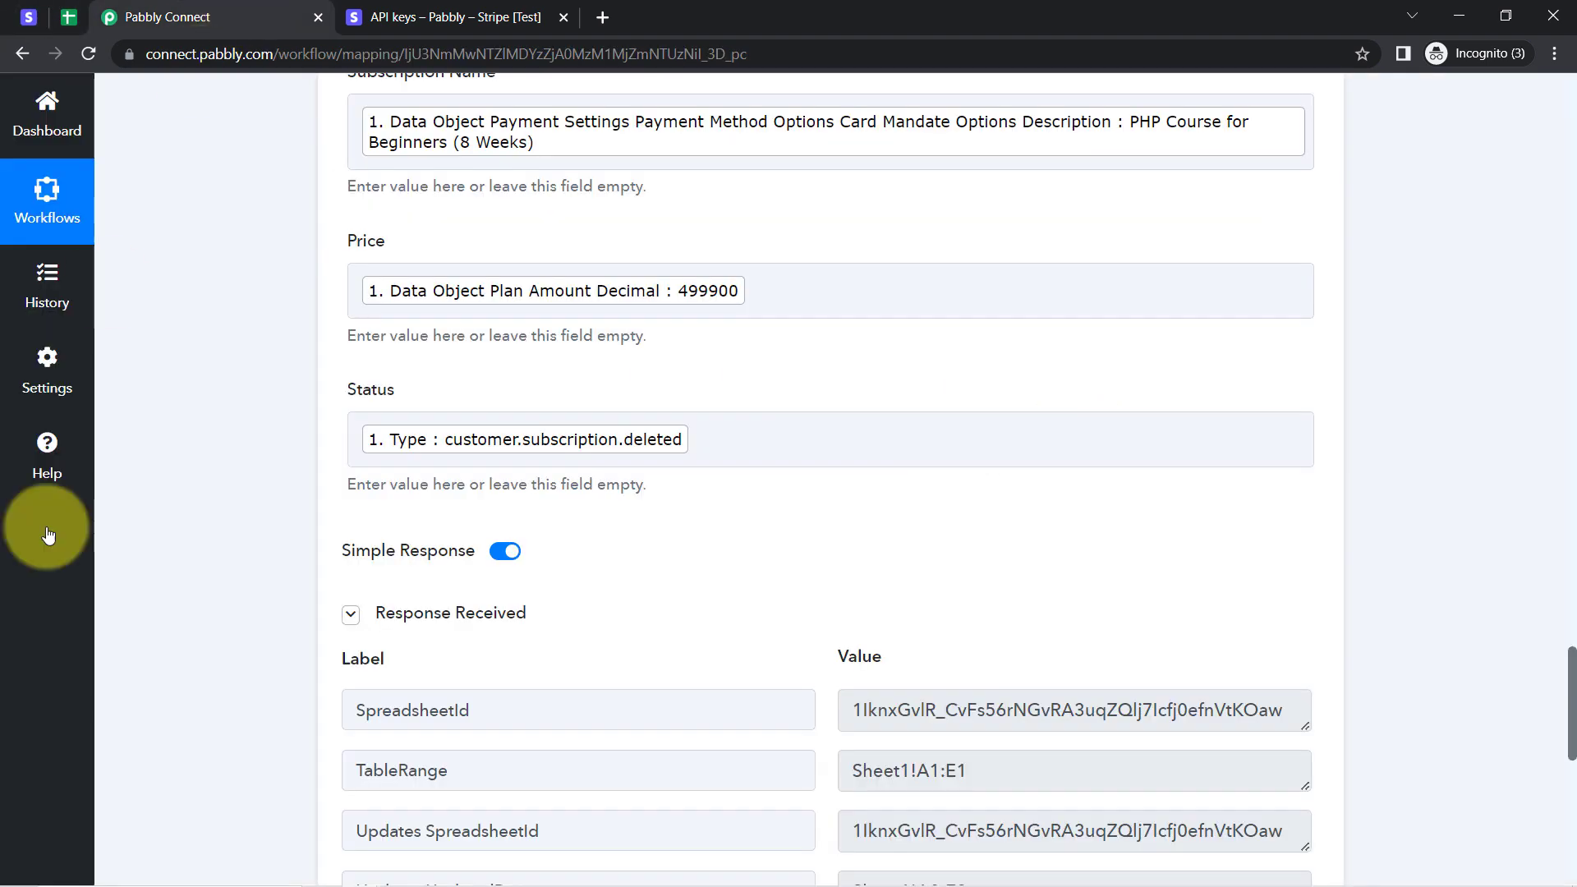
left_click_drag(1571, 715, 1563, 509)
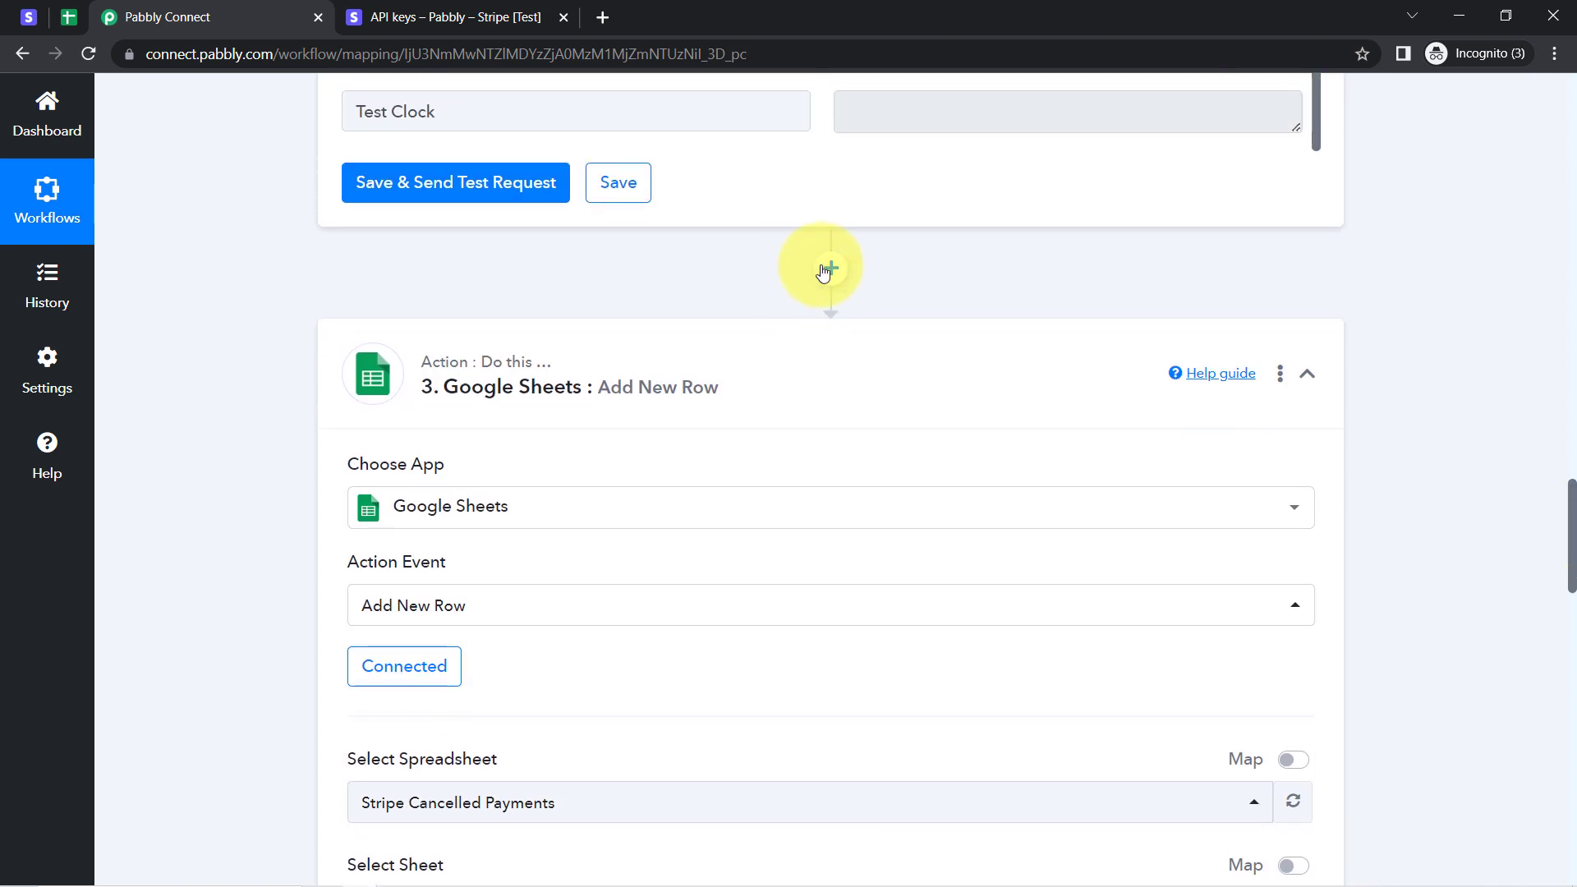
left_click(824, 270)
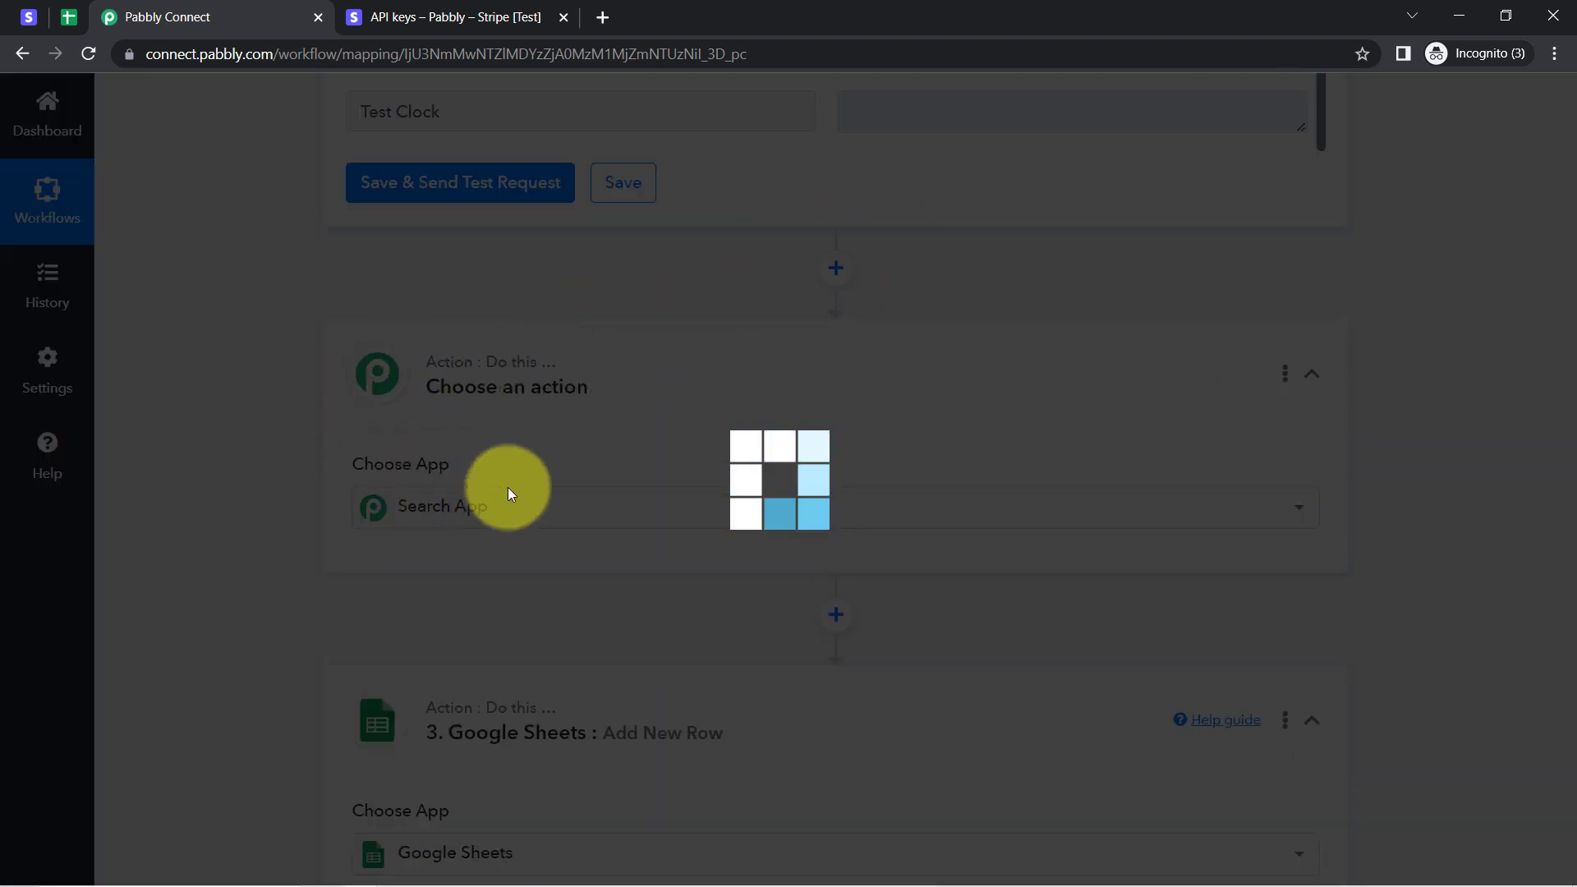
left_click(431, 509)
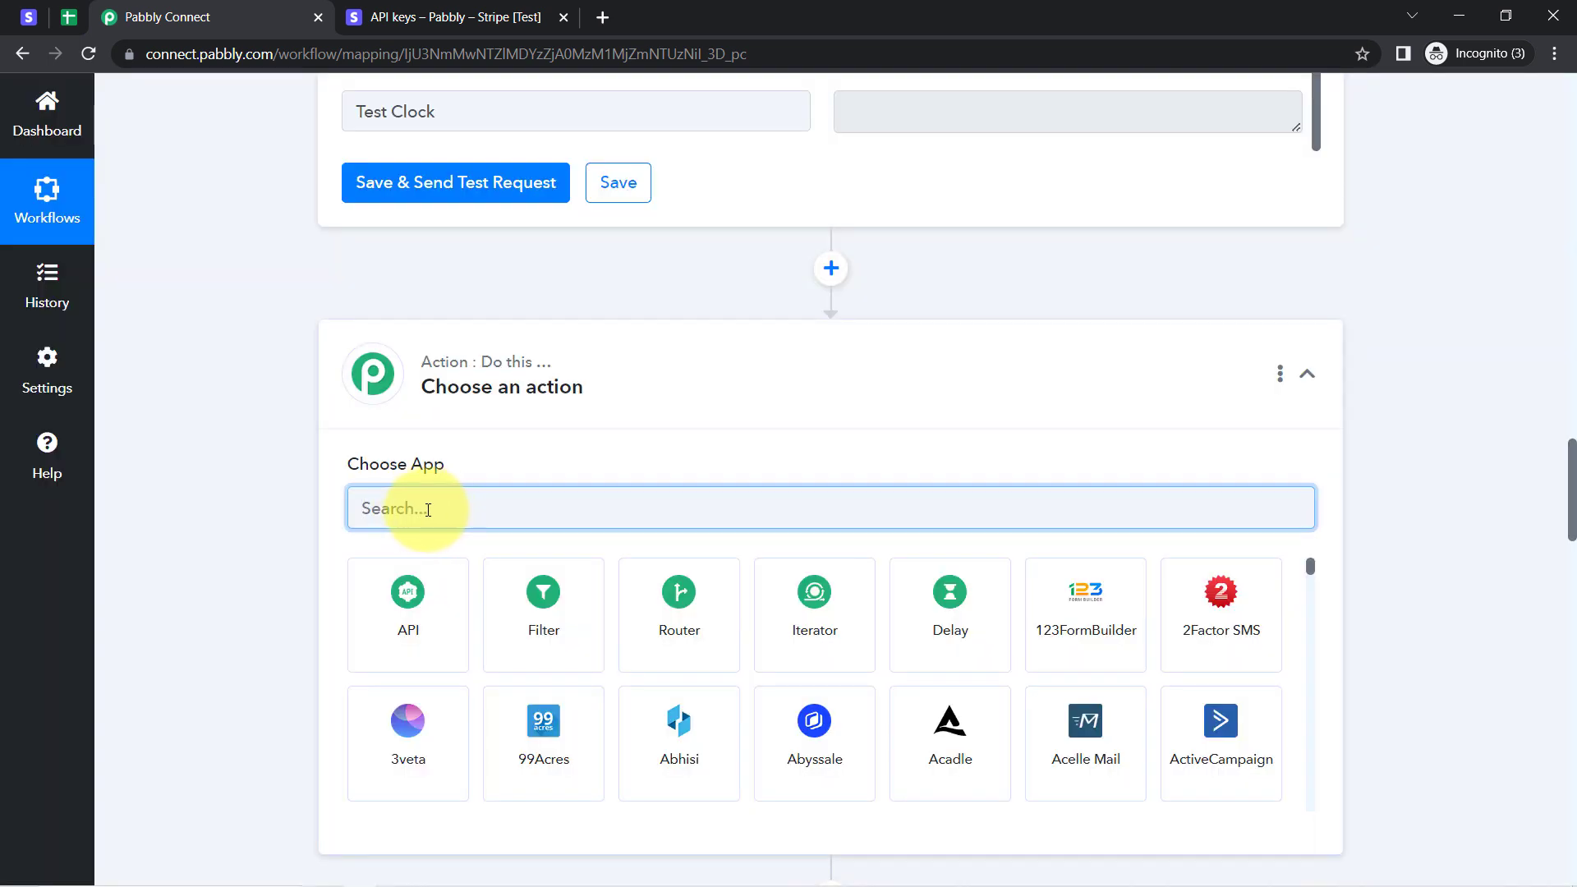
type("number")
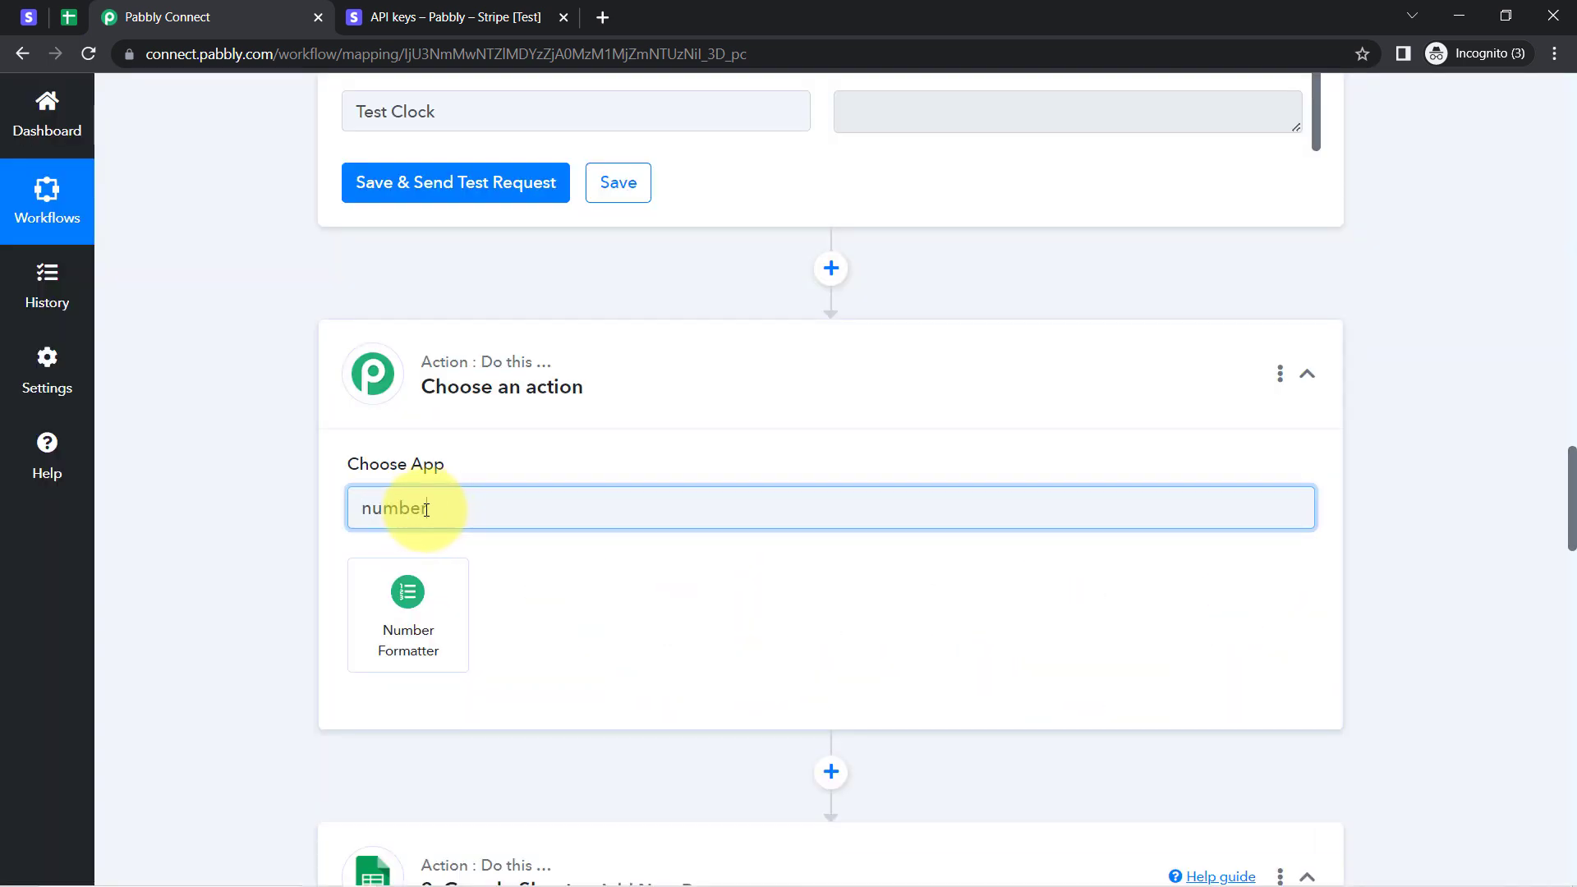
left_click(410, 585)
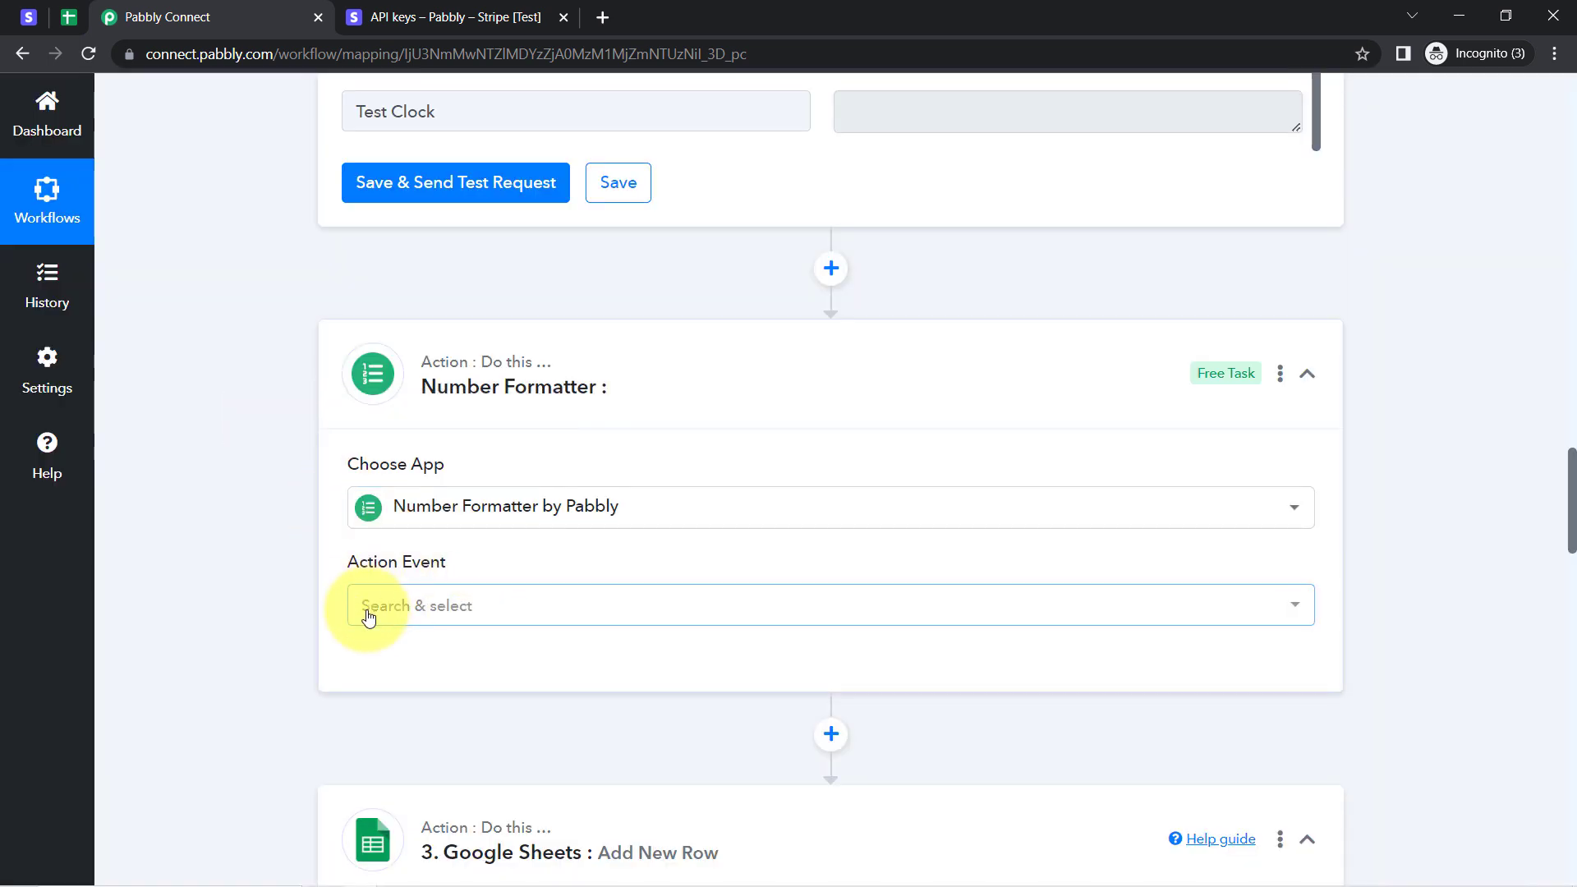
- Set the Number Formatter's action event to Perform Math Operation and connect it
left_click(363, 606)
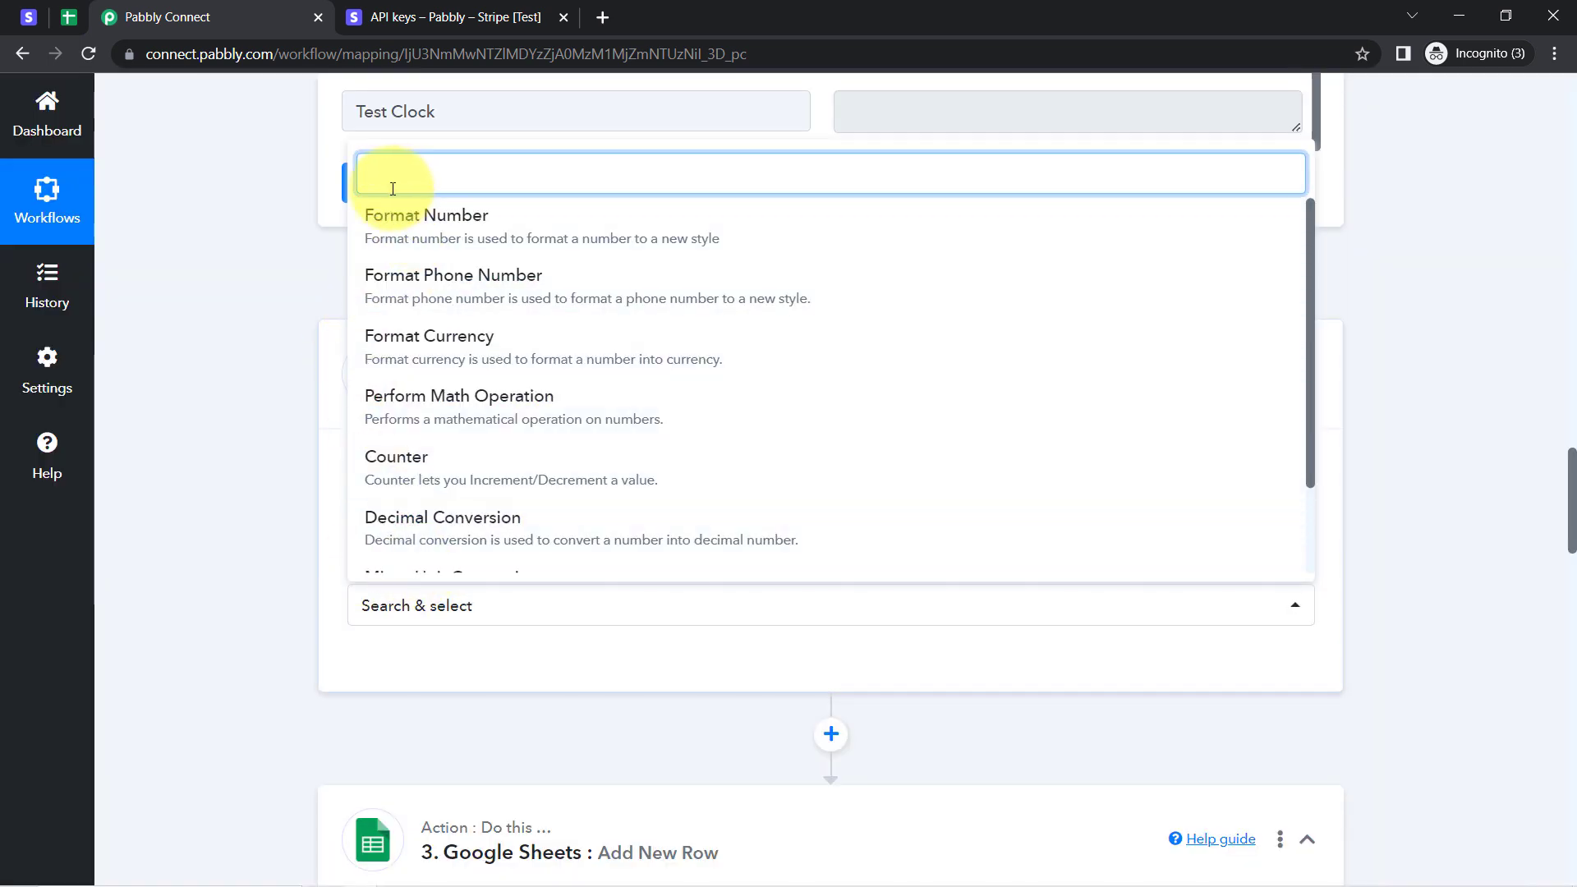
type("math")
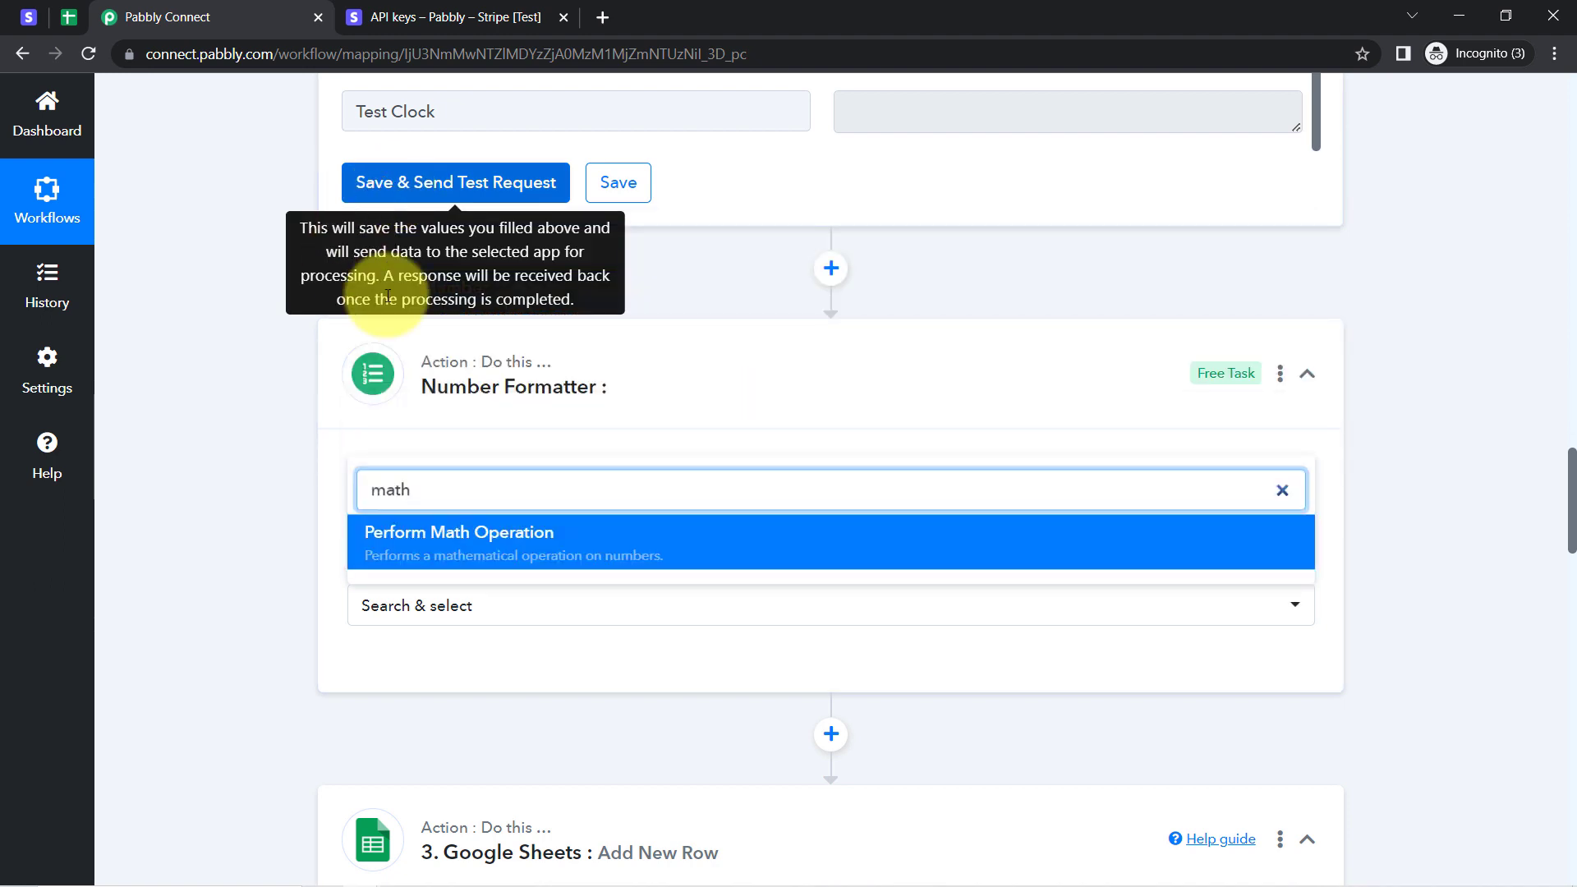
left_click(413, 532)
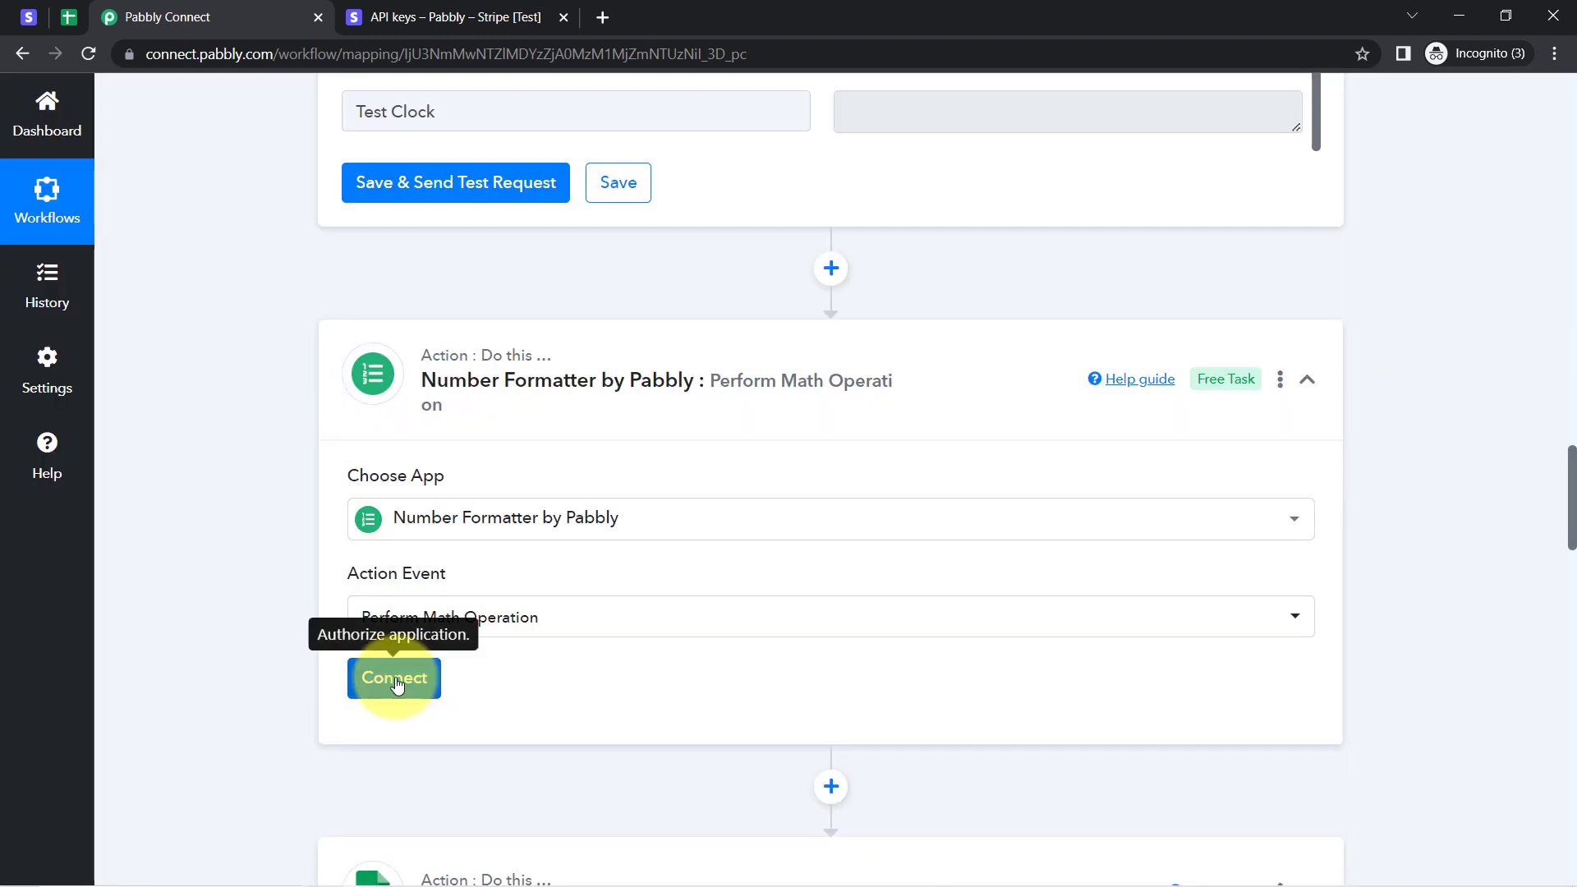
left_click(395, 678)
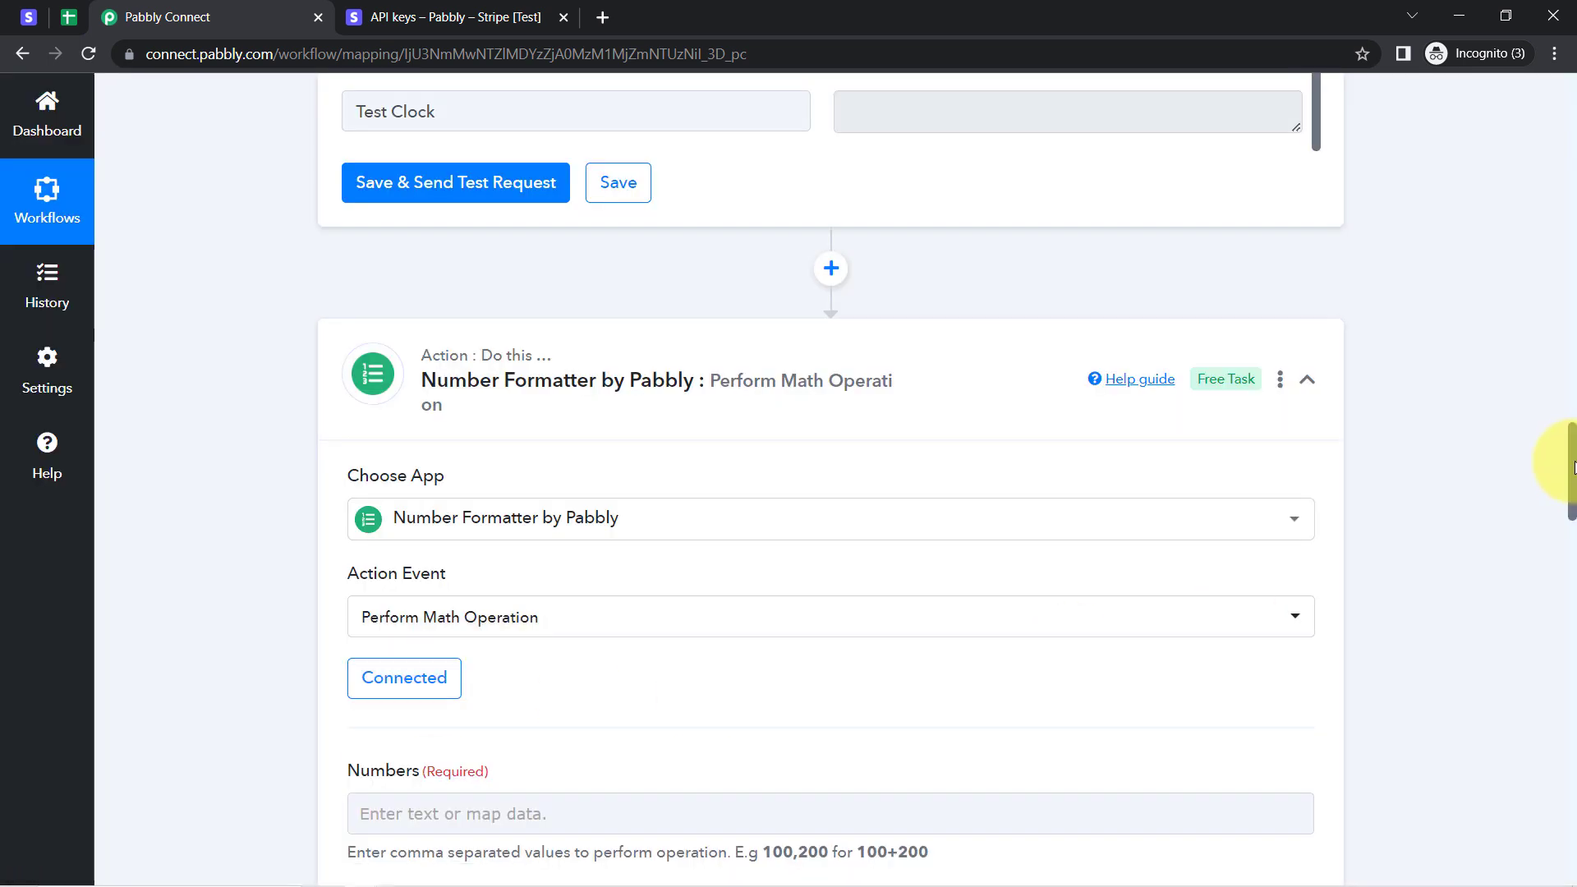
- Set the Number Formatter's Numbers to the cancelled subscription's Data Object Plan Amount Decimal followed by ",100"
left_click_drag(1571, 462, 1570, 519)
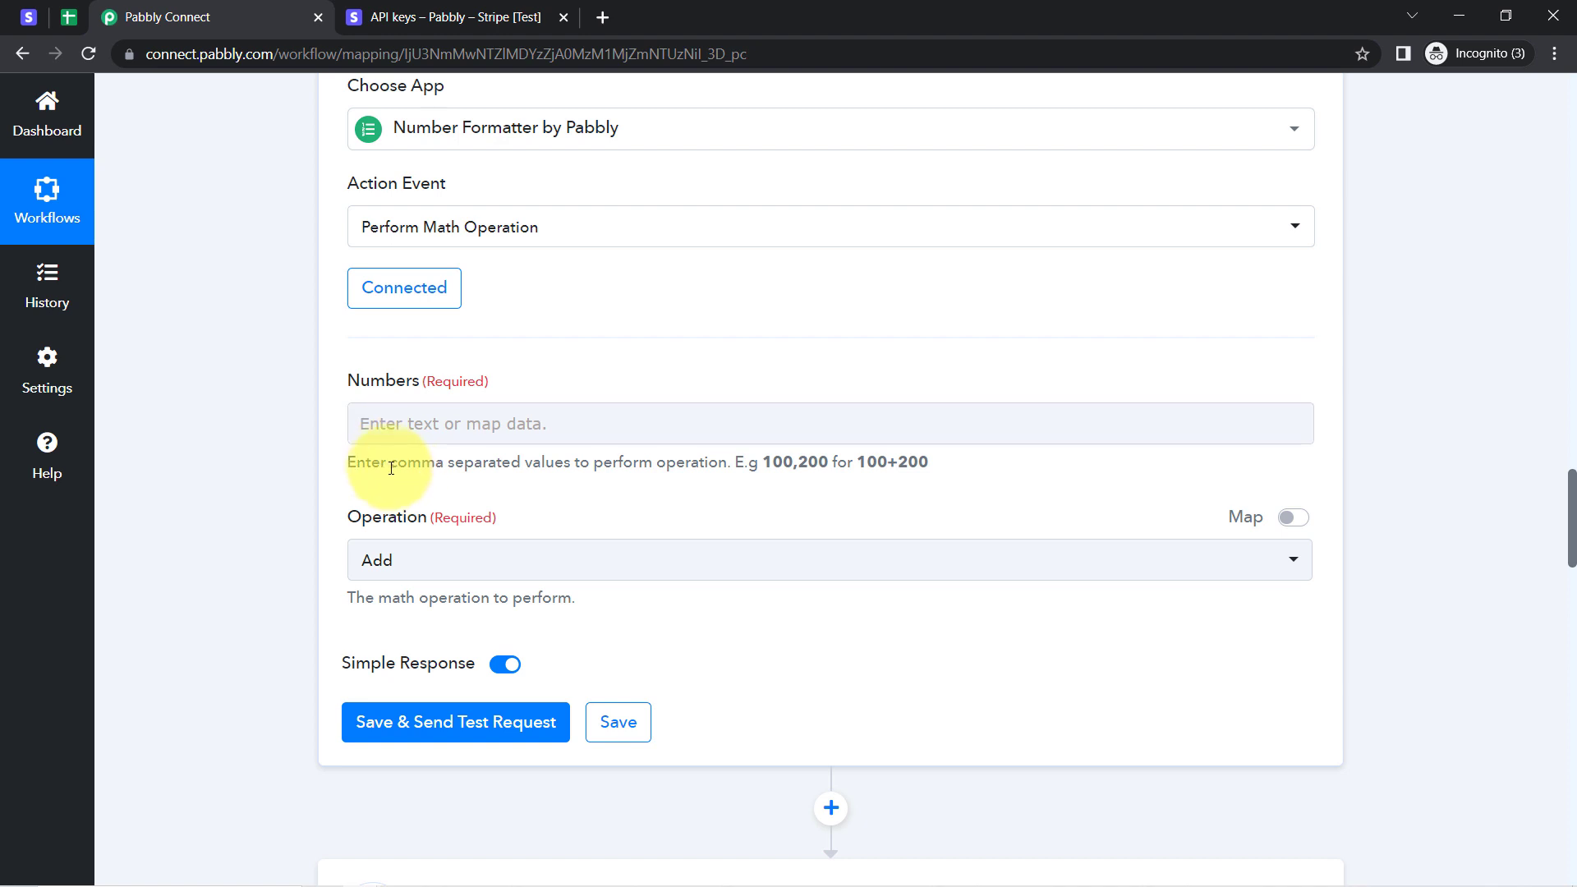
left_click_drag(391, 462, 688, 461)
left_click(732, 461)
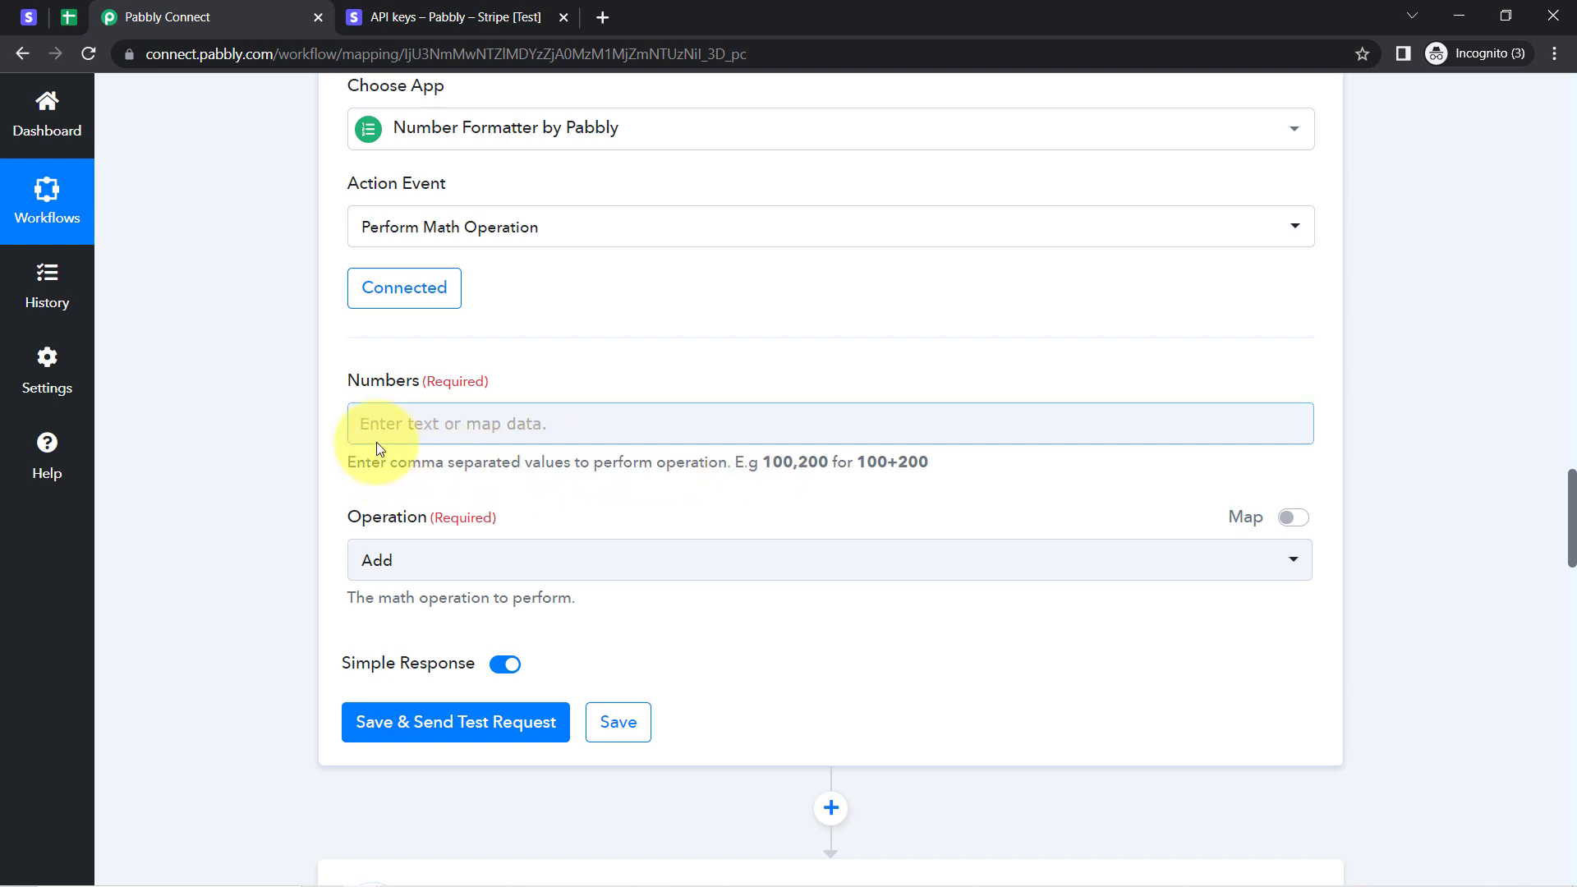
left_click(392, 423)
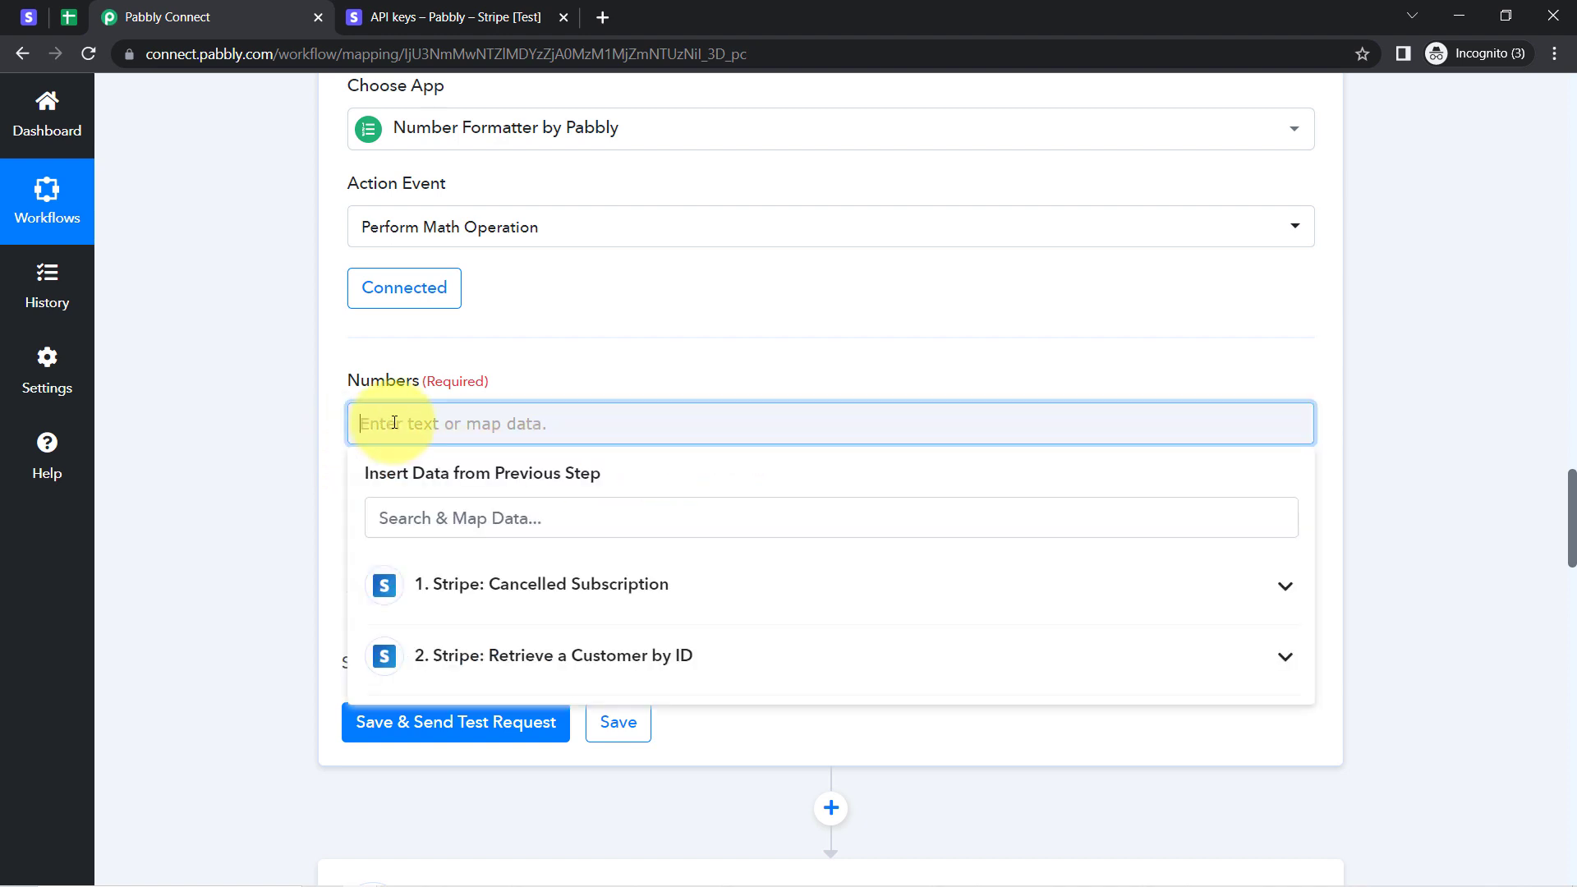
left_click(489, 596)
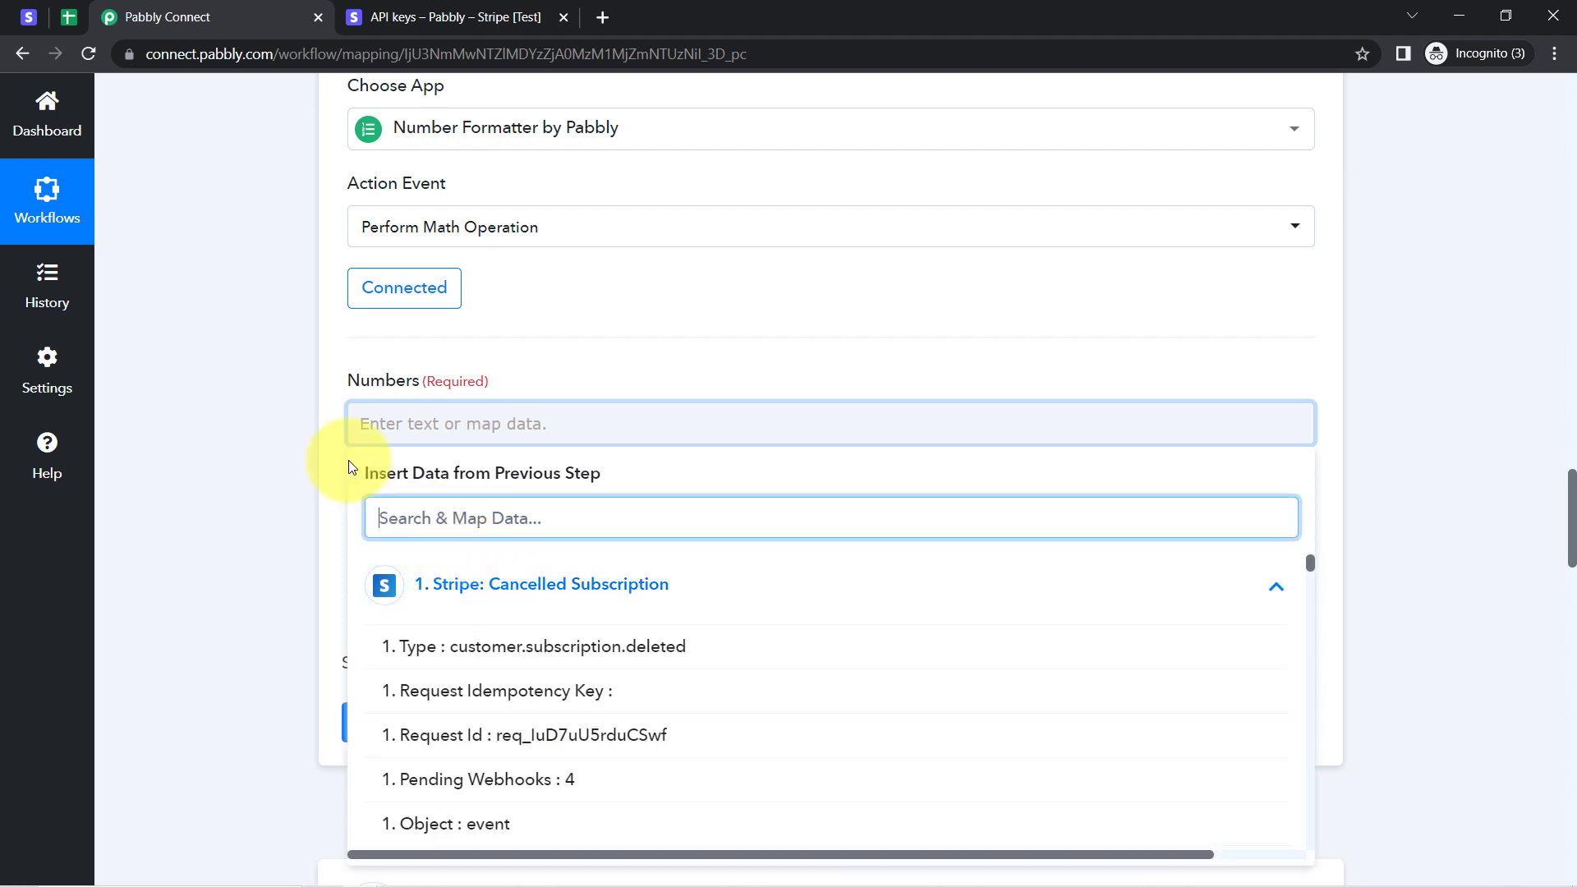
type("499")
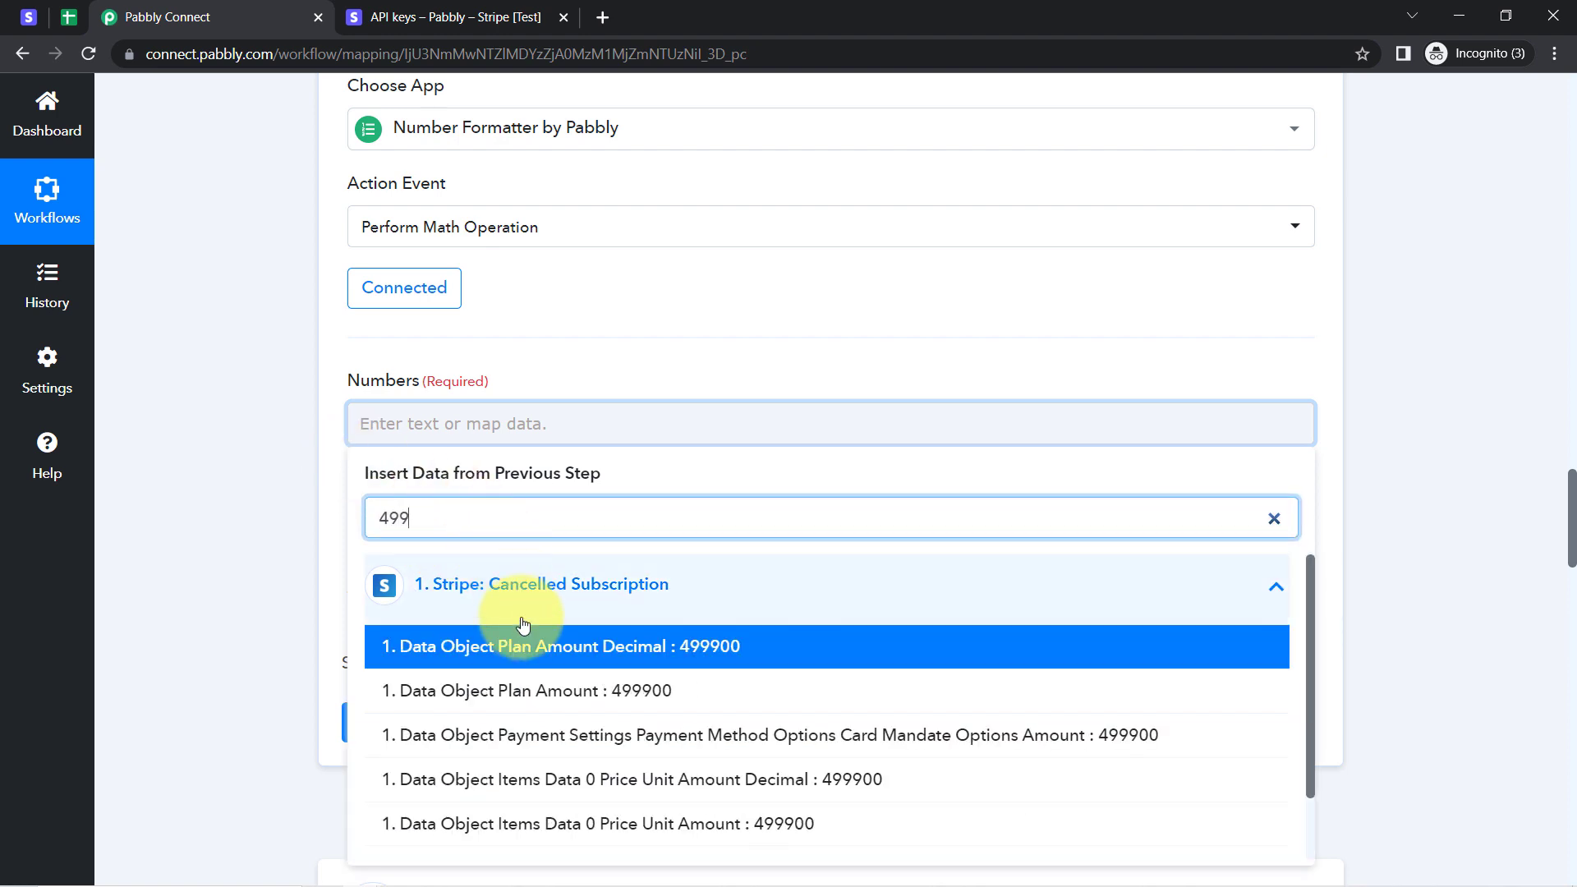
left_click(519, 646)
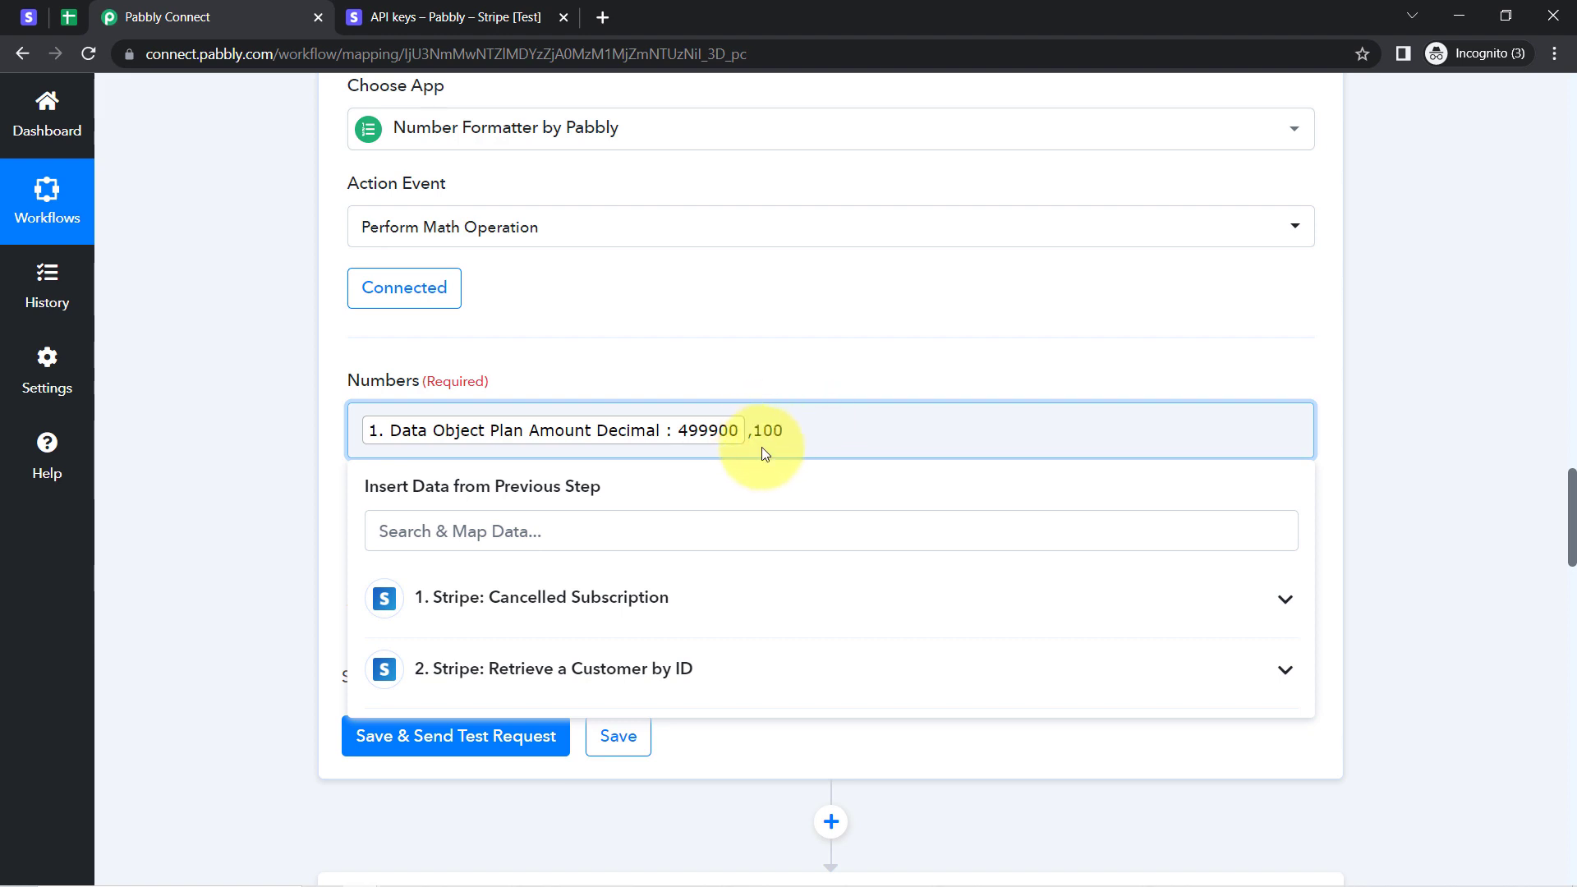
left_click(256, 500)
- Set the math operation to Divide, save and send a test request, and check the returned result
left_click(381, 588)
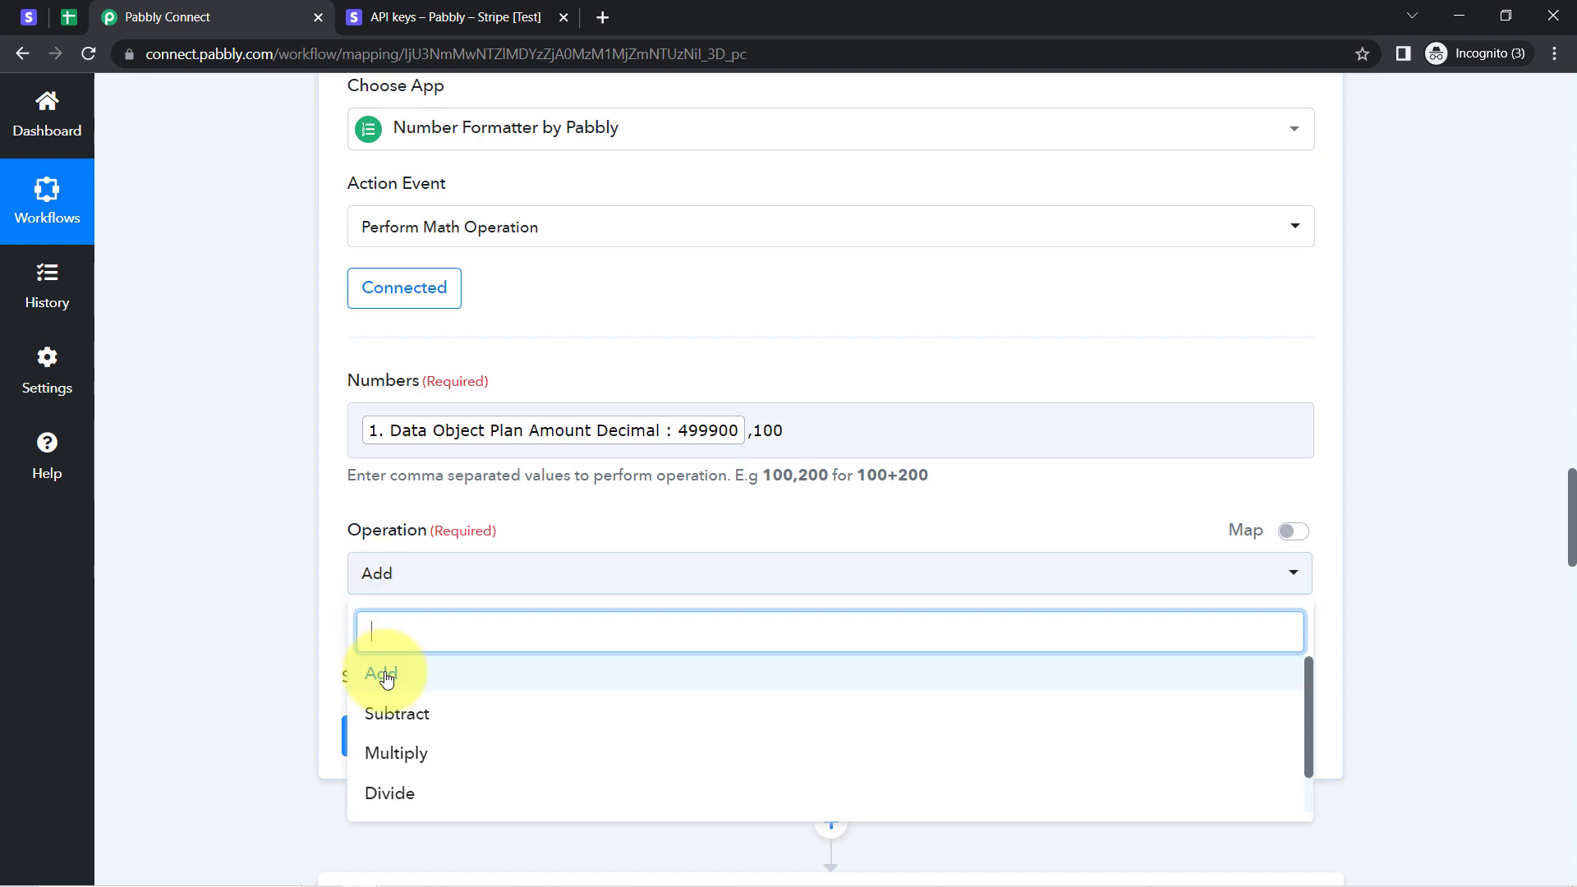
left_click(359, 793)
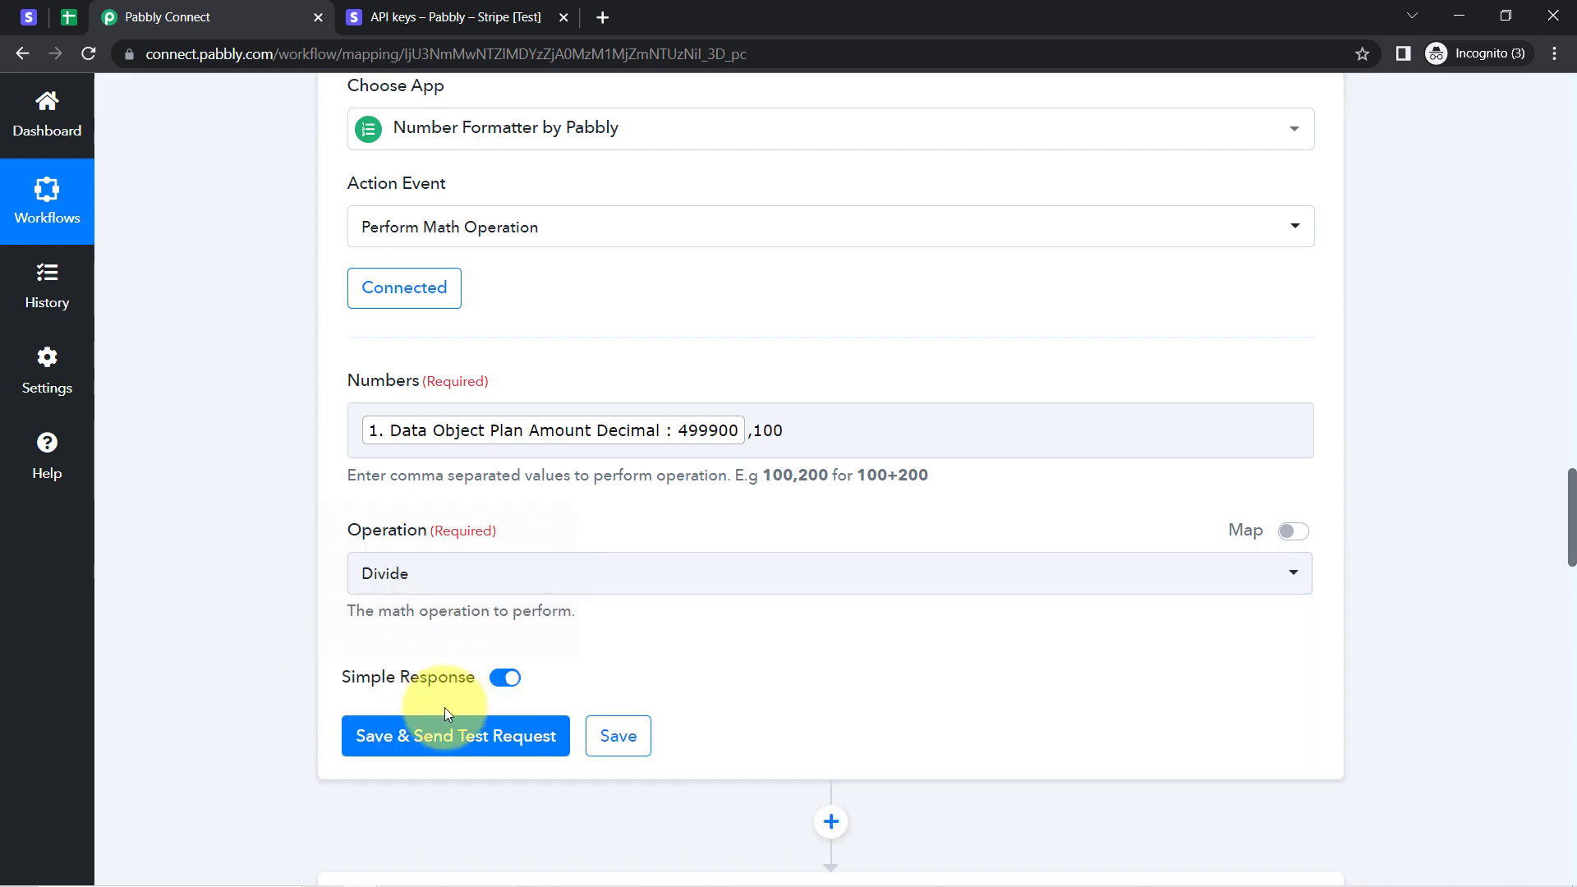
left_click(428, 737)
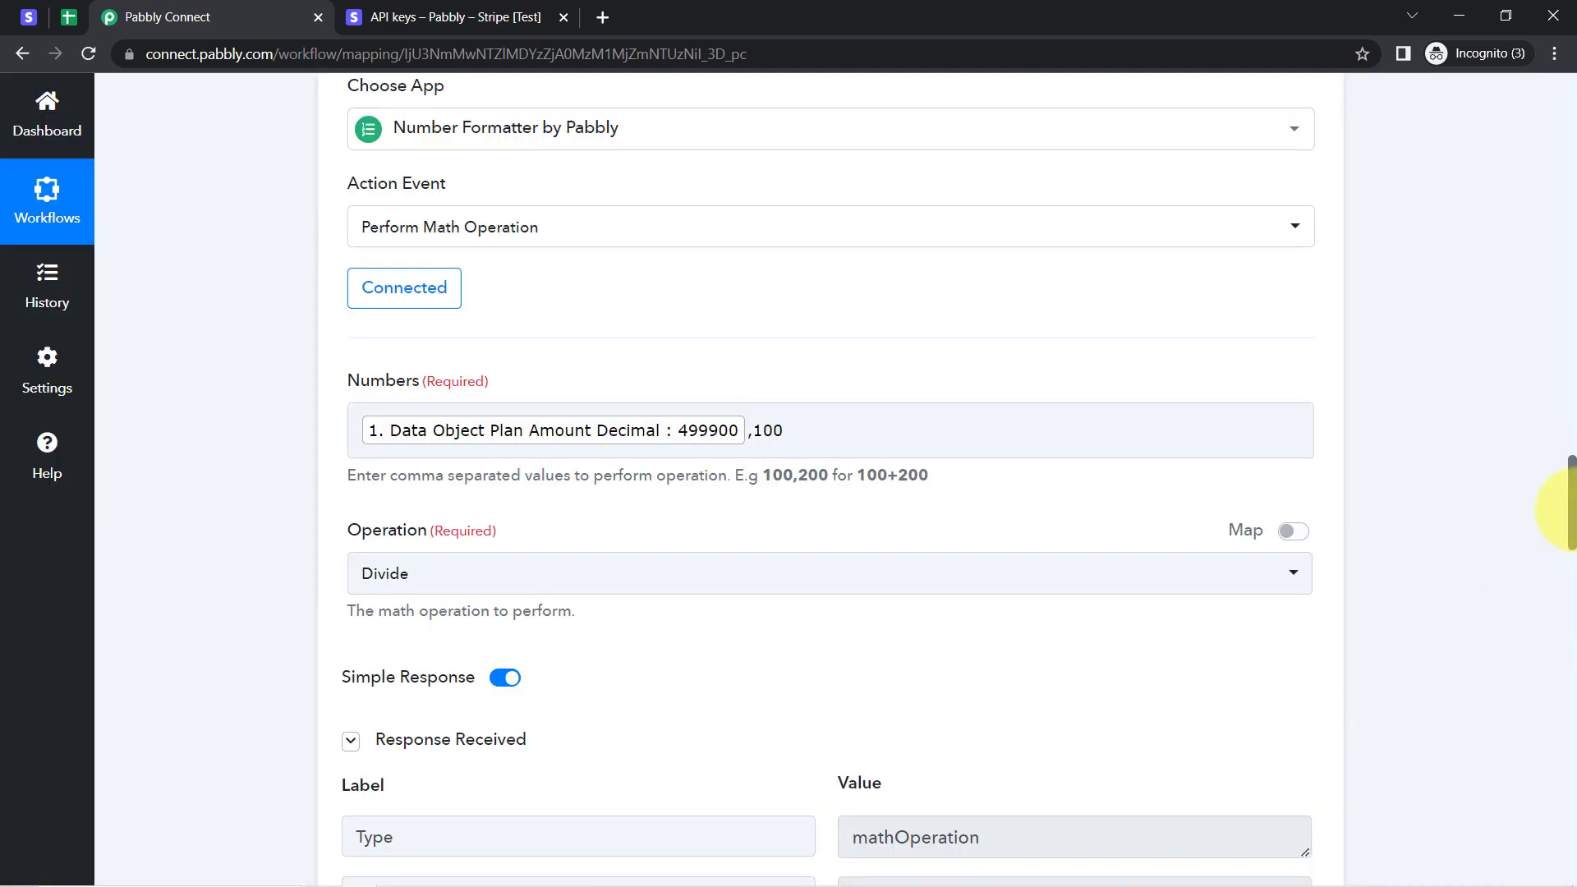
scroll(1571, 522, "down", 7)
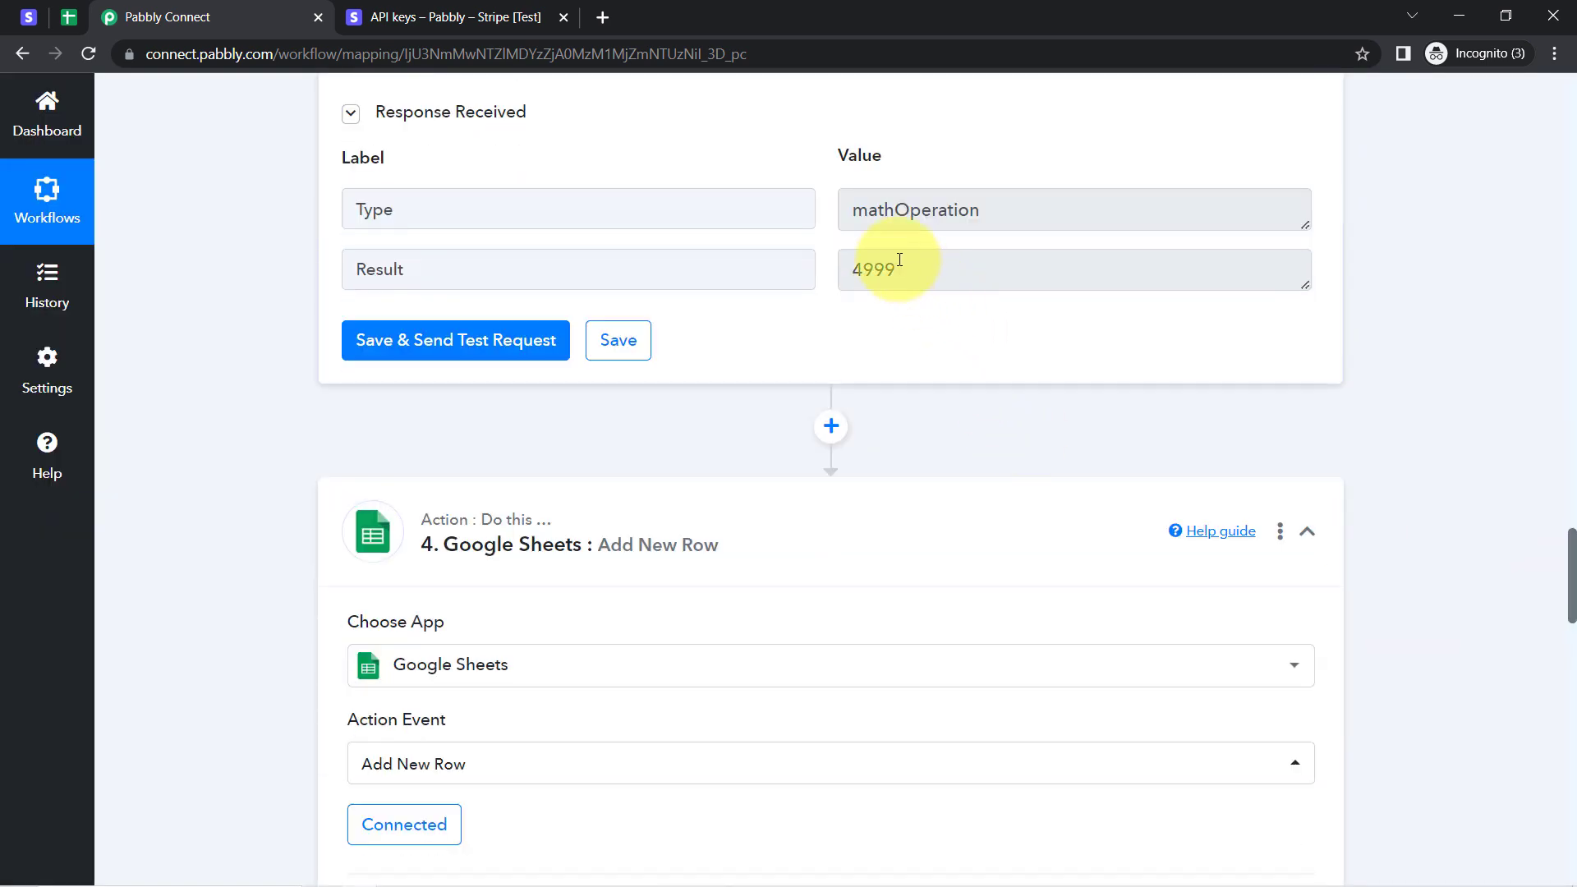
left_click_drag(897, 268, 836, 277)
left_click(298, 451)
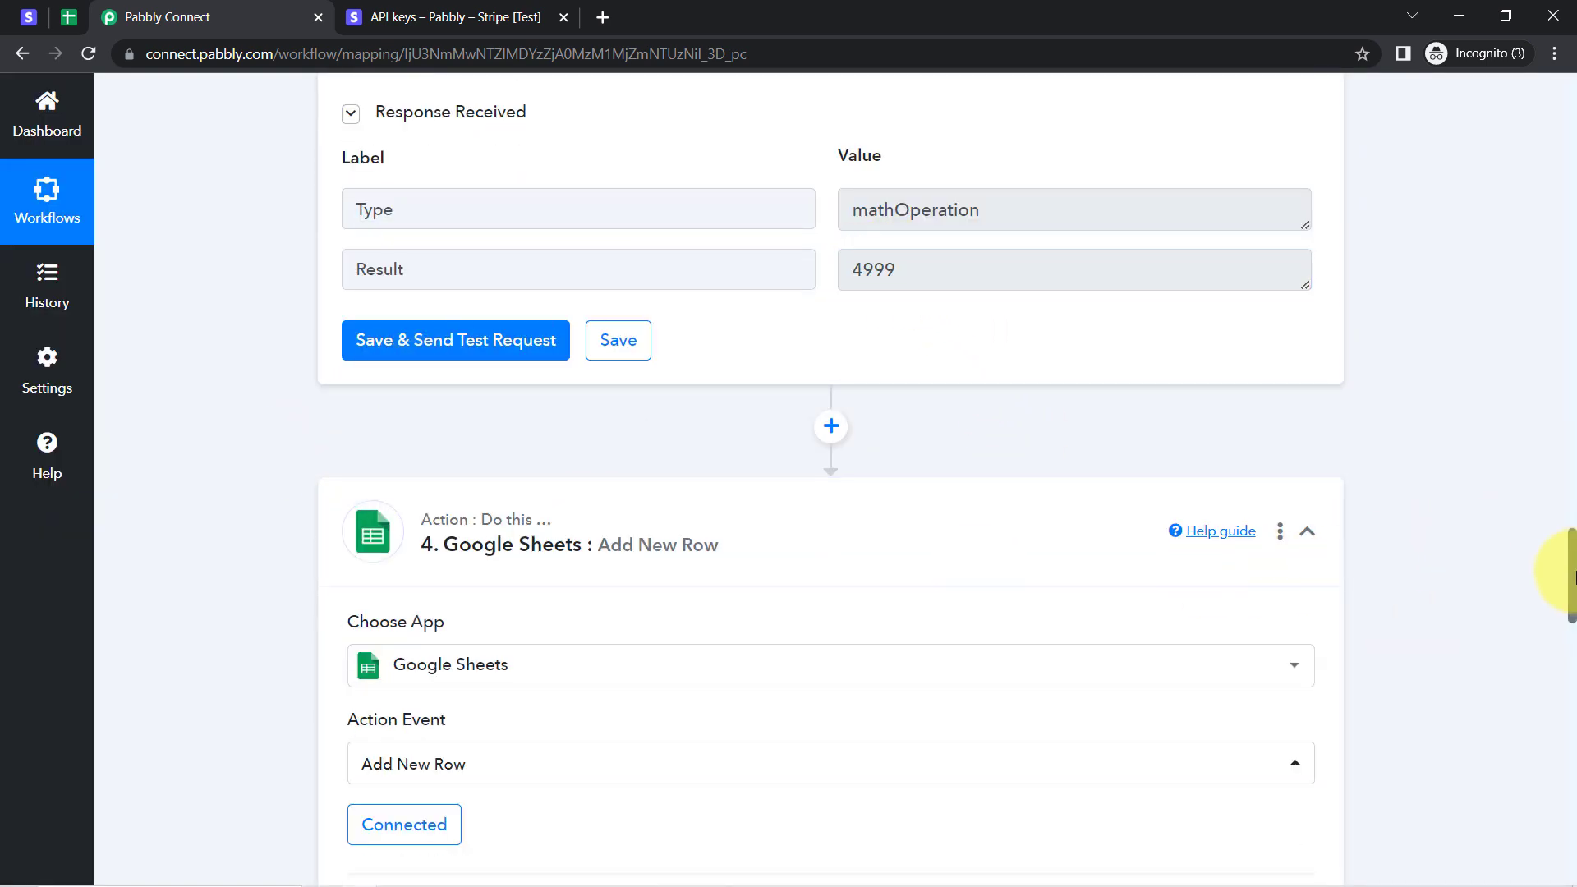
left_click_drag(1571, 579, 1571, 516)
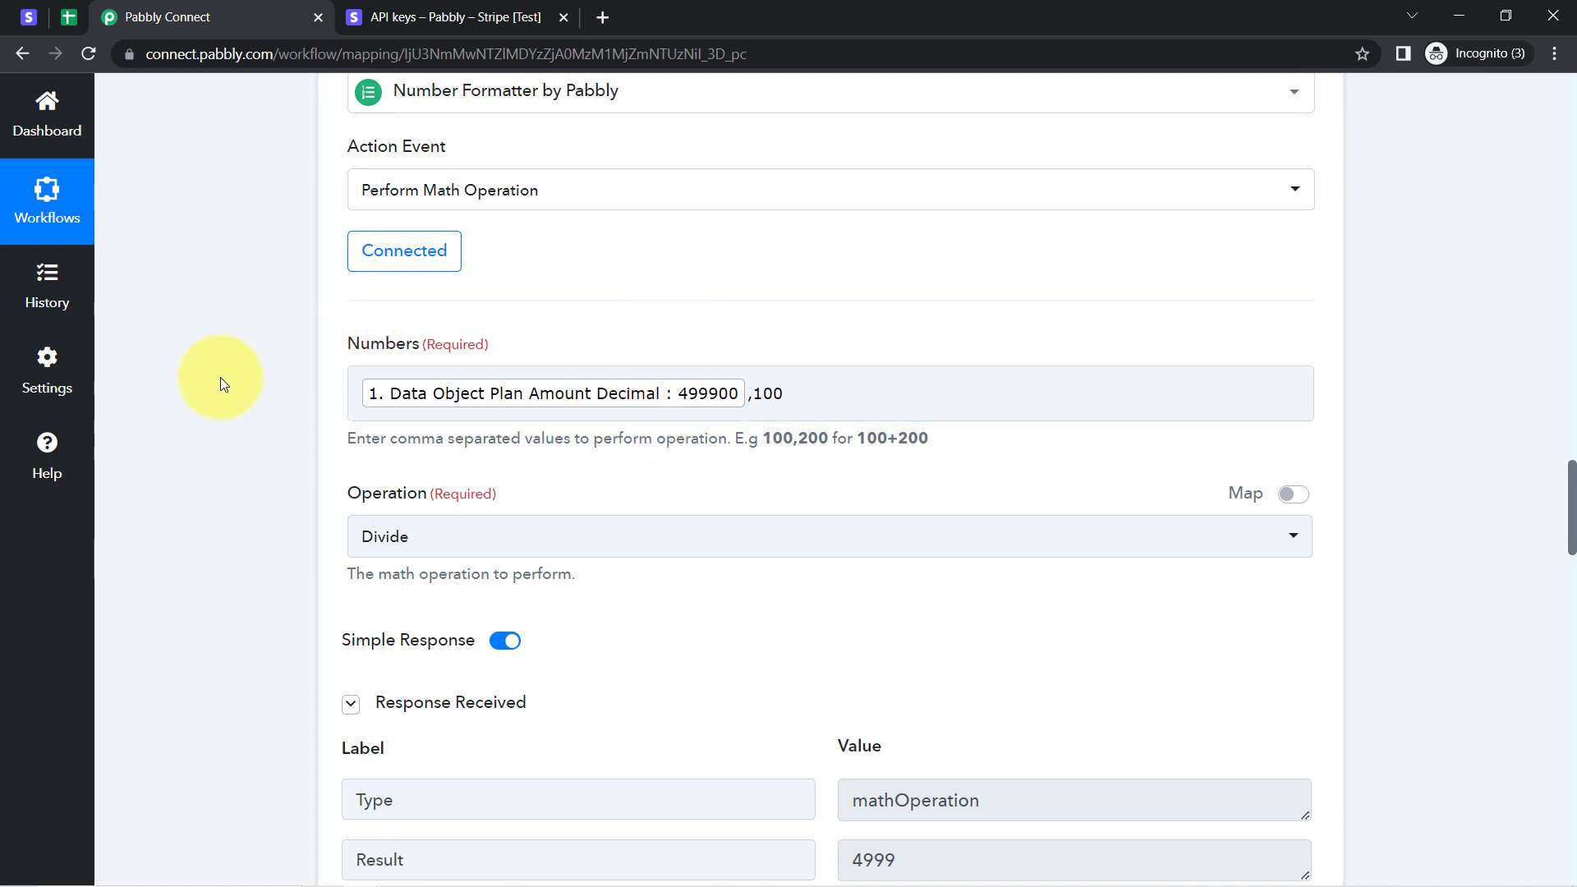
- Replace the Google Sheets step's Price mapping with the Number Formatter's Result, then save and send a test request
left_click_drag(1571, 505, 1571, 721)
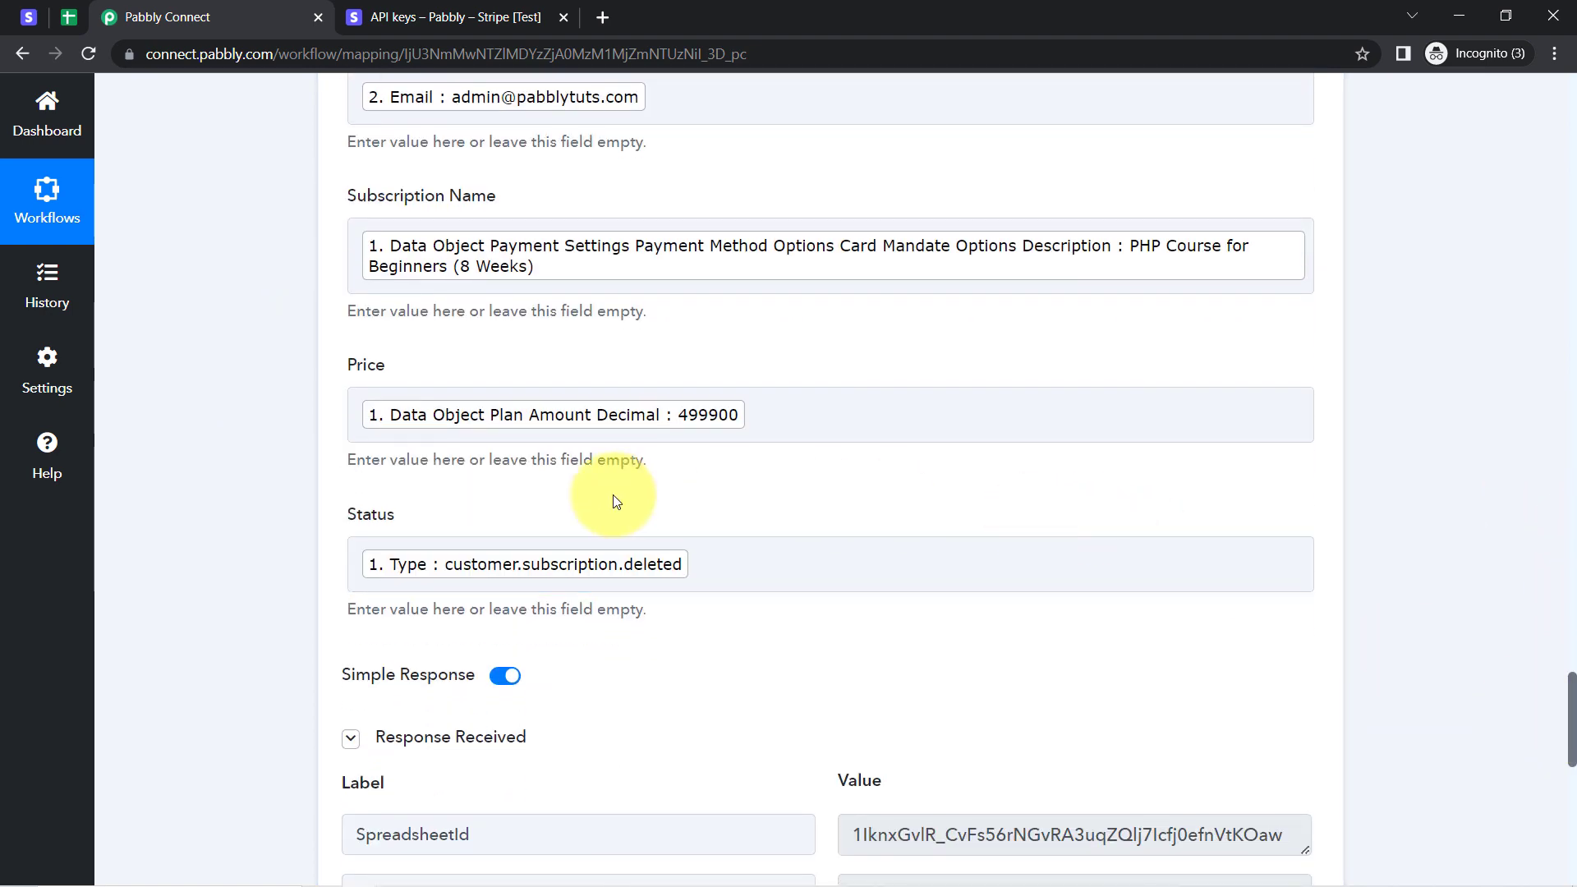
left_click(844, 427)
key("BackSpace")
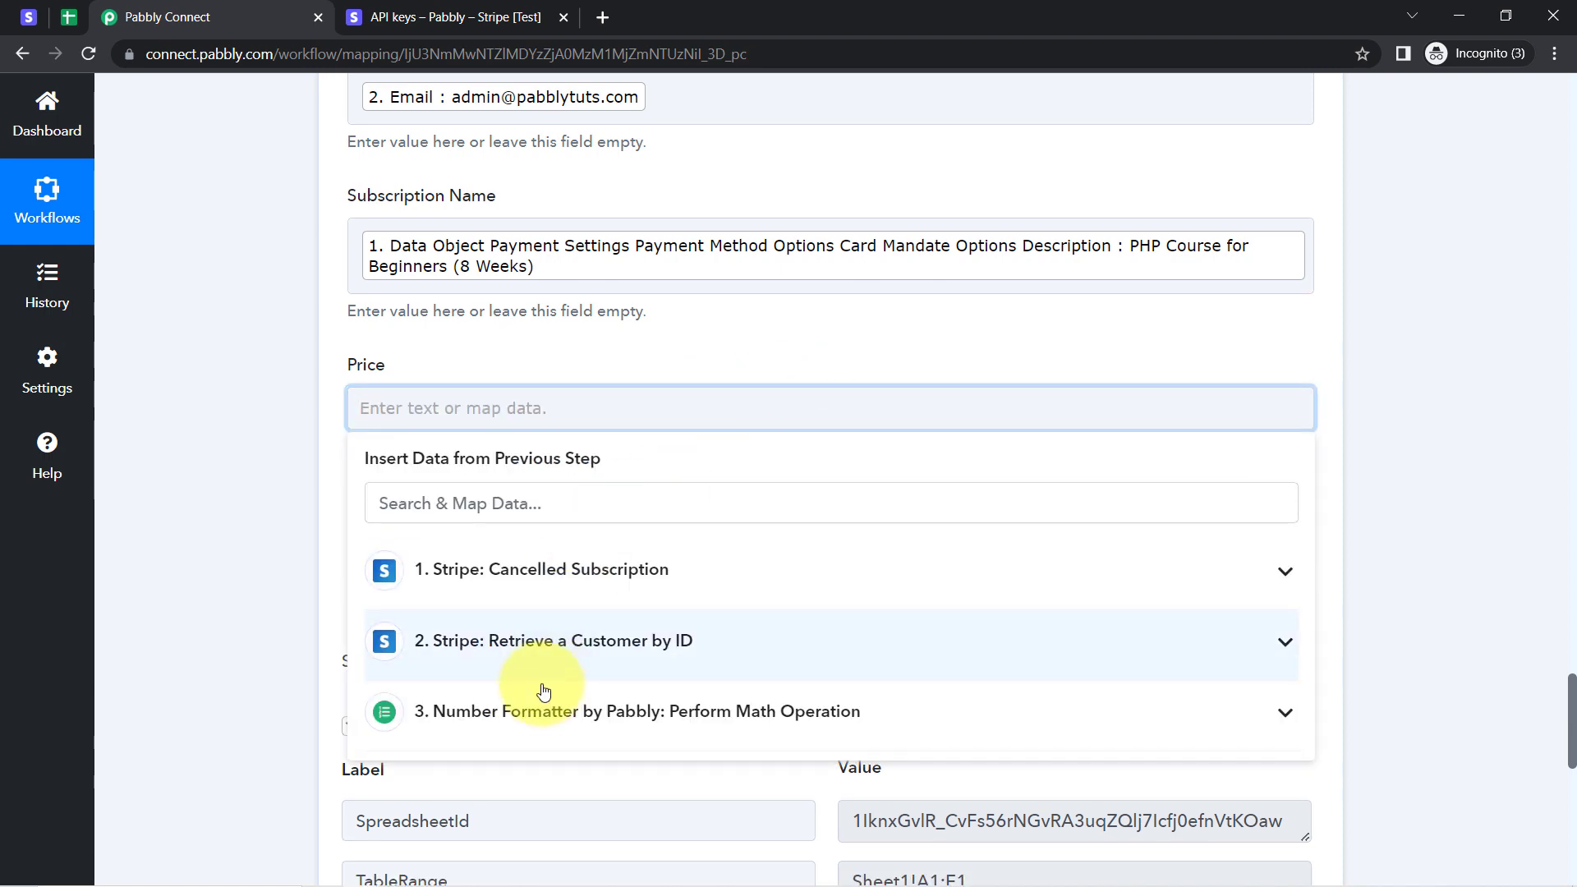
left_click(651, 724)
left_click(493, 862)
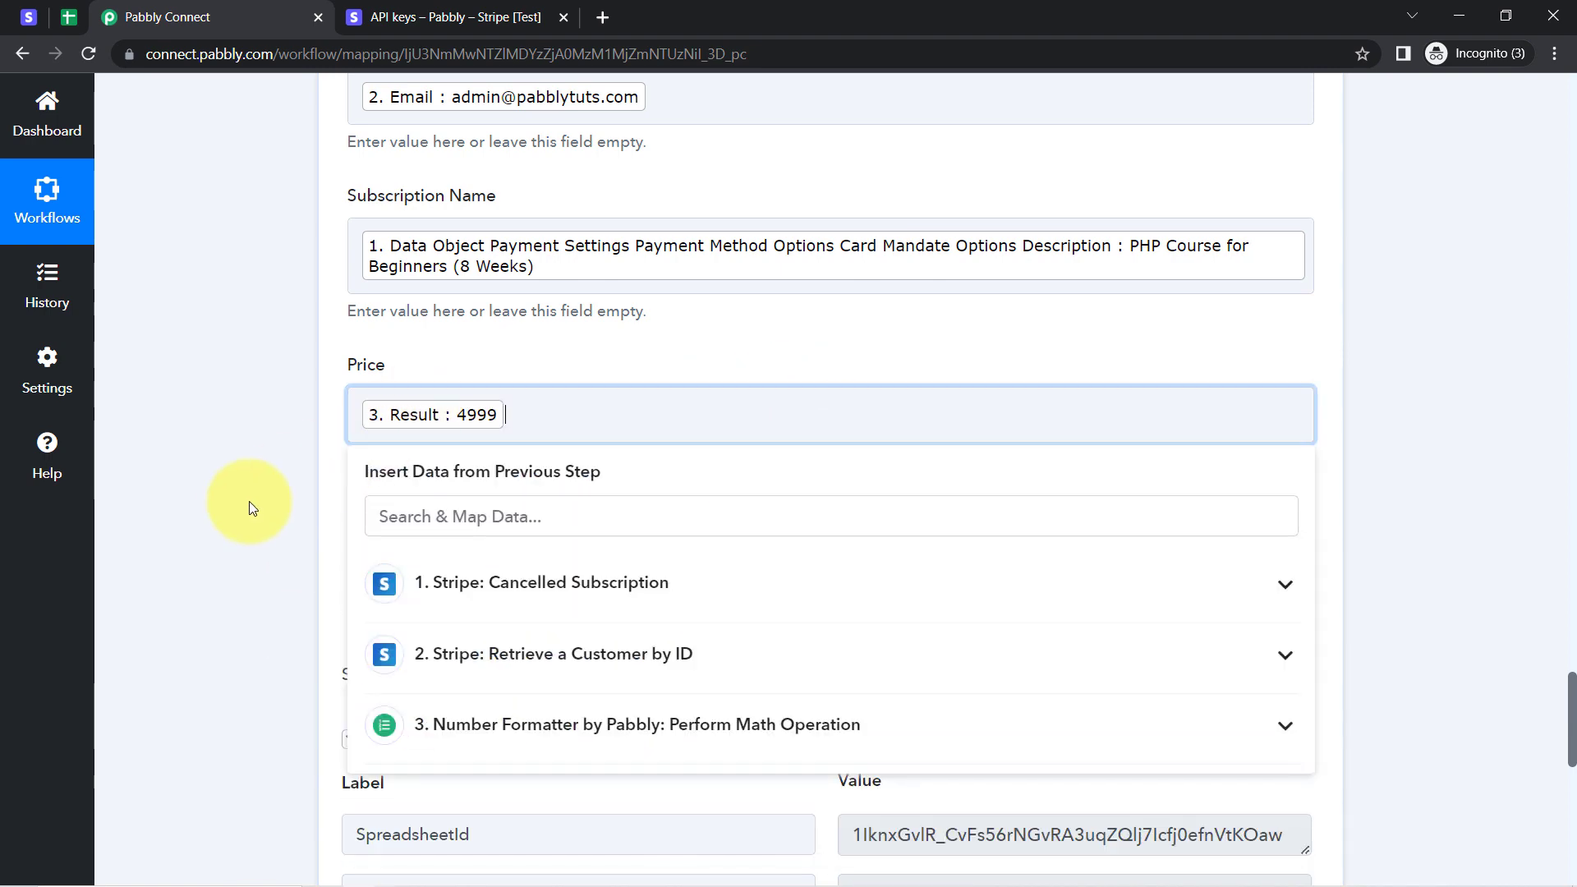
left_click(249, 505)
left_click_drag(1569, 694, 1566, 748)
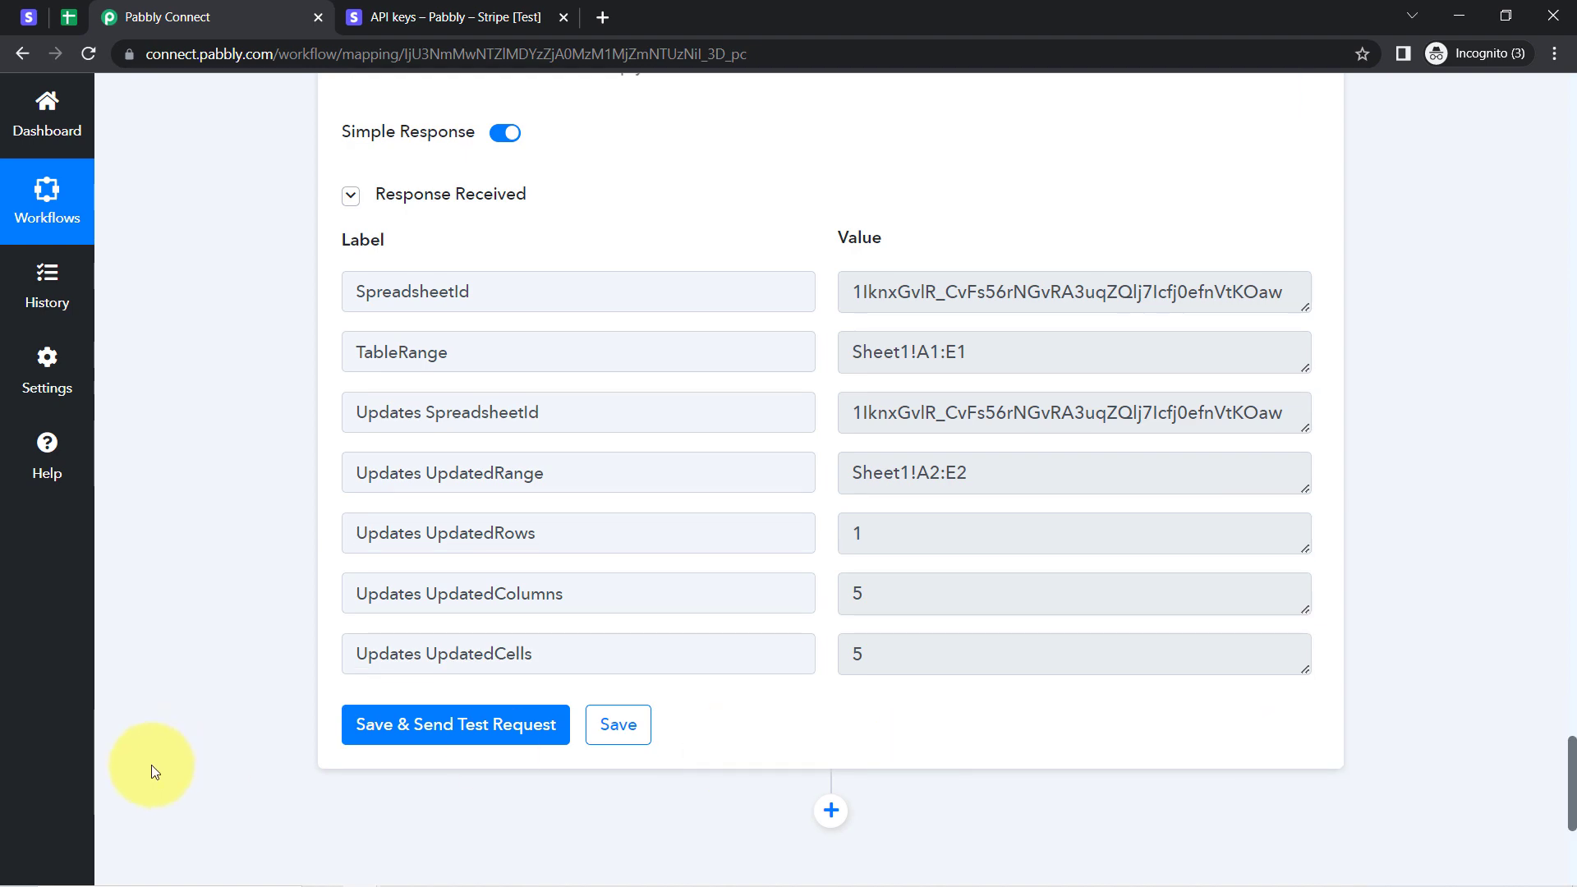
left_click(373, 724)
- Switch to the Google Sheets spreadsheet, check the new row's price, and delete row 2 containing the undivided price
left_click(66, 19)
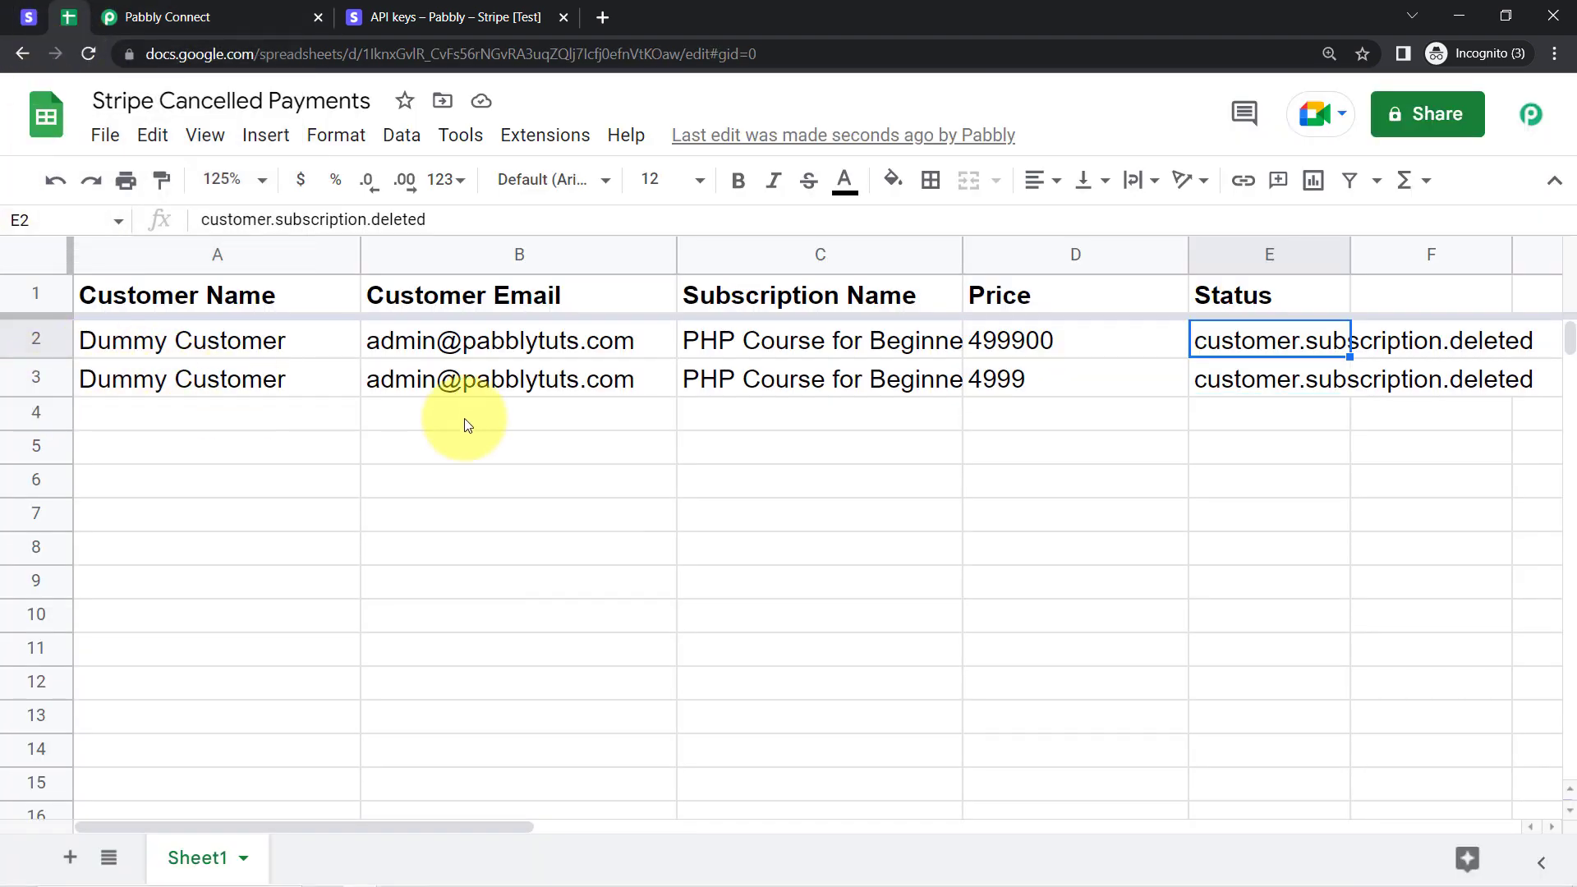
left_click(1009, 380)
left_click(32, 337)
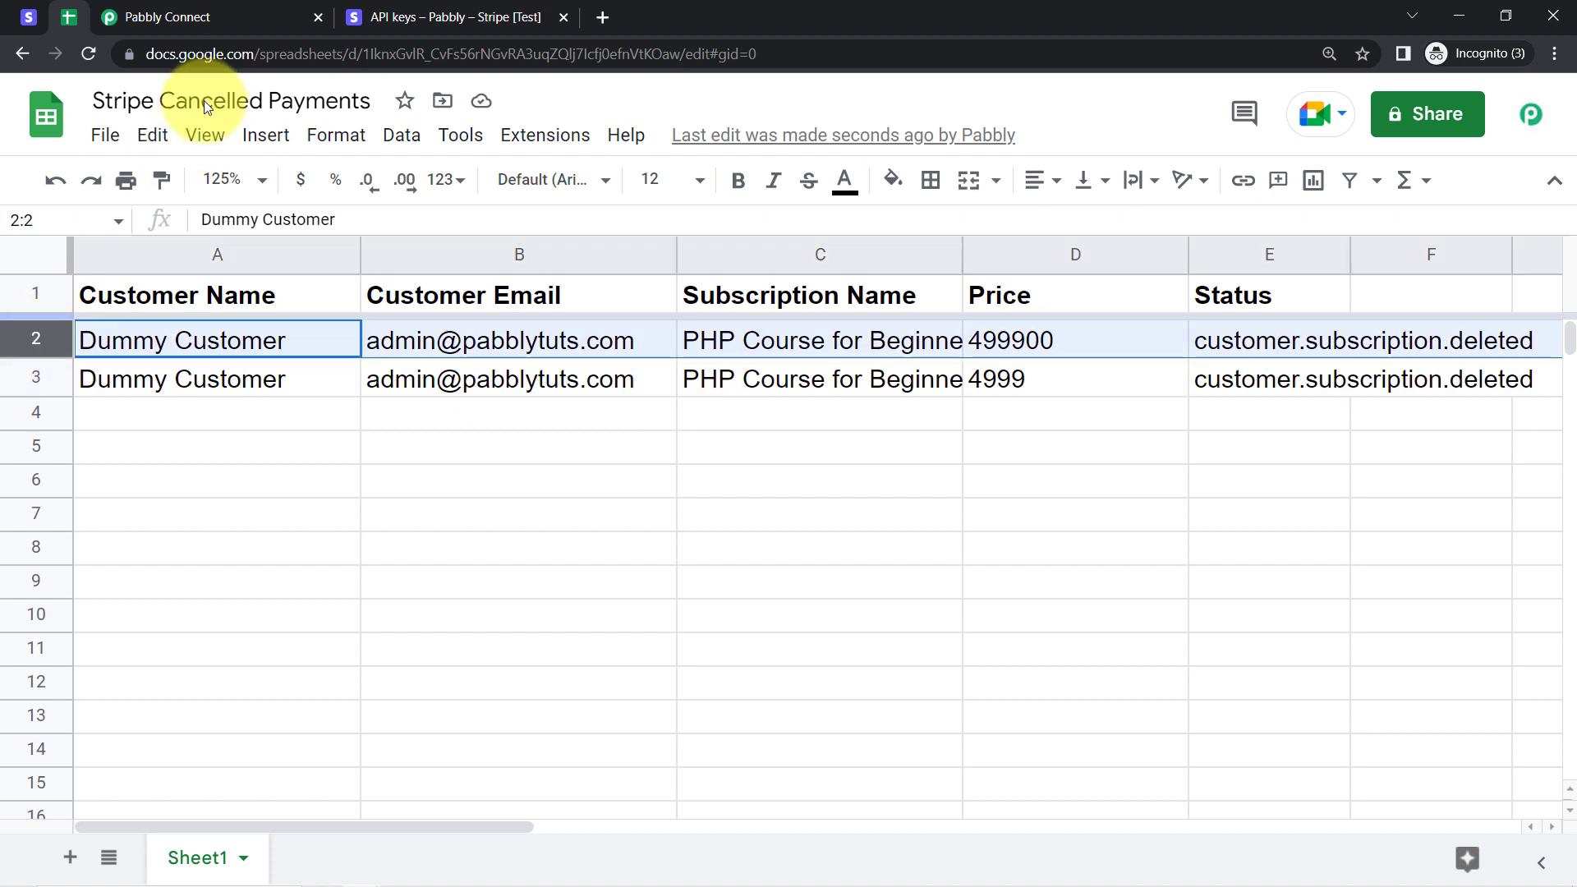
left_click(153, 135)
mouse_move(516, 519)
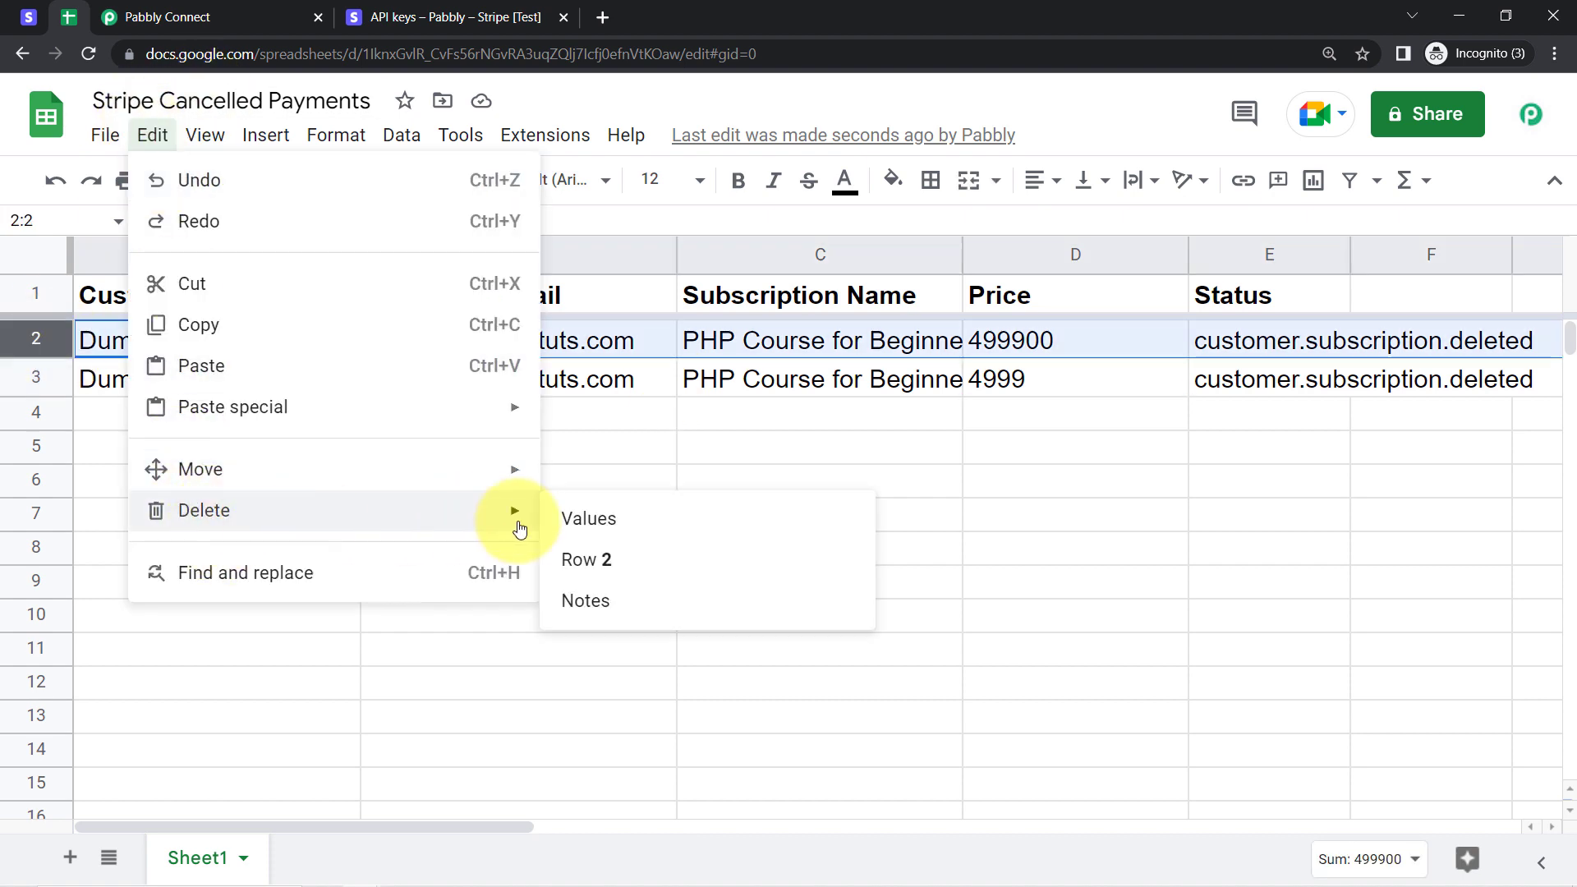
left_click(611, 559)
left_click(686, 521)
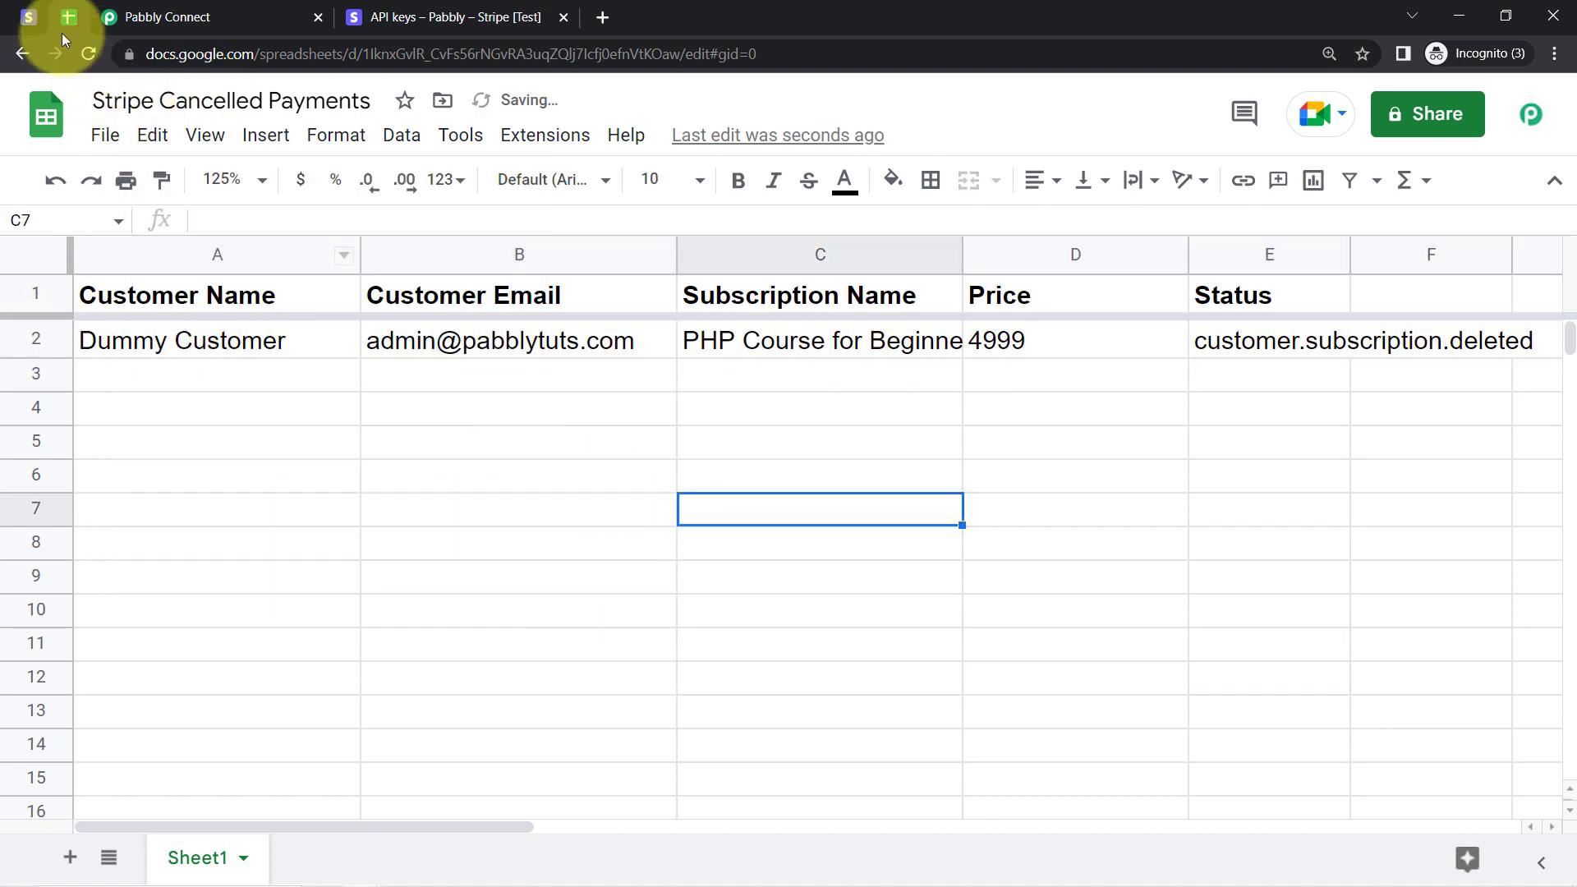
- Compare the subscription price in the Stripe dashboard with the Price value in the spreadsheet
left_click(29, 17)
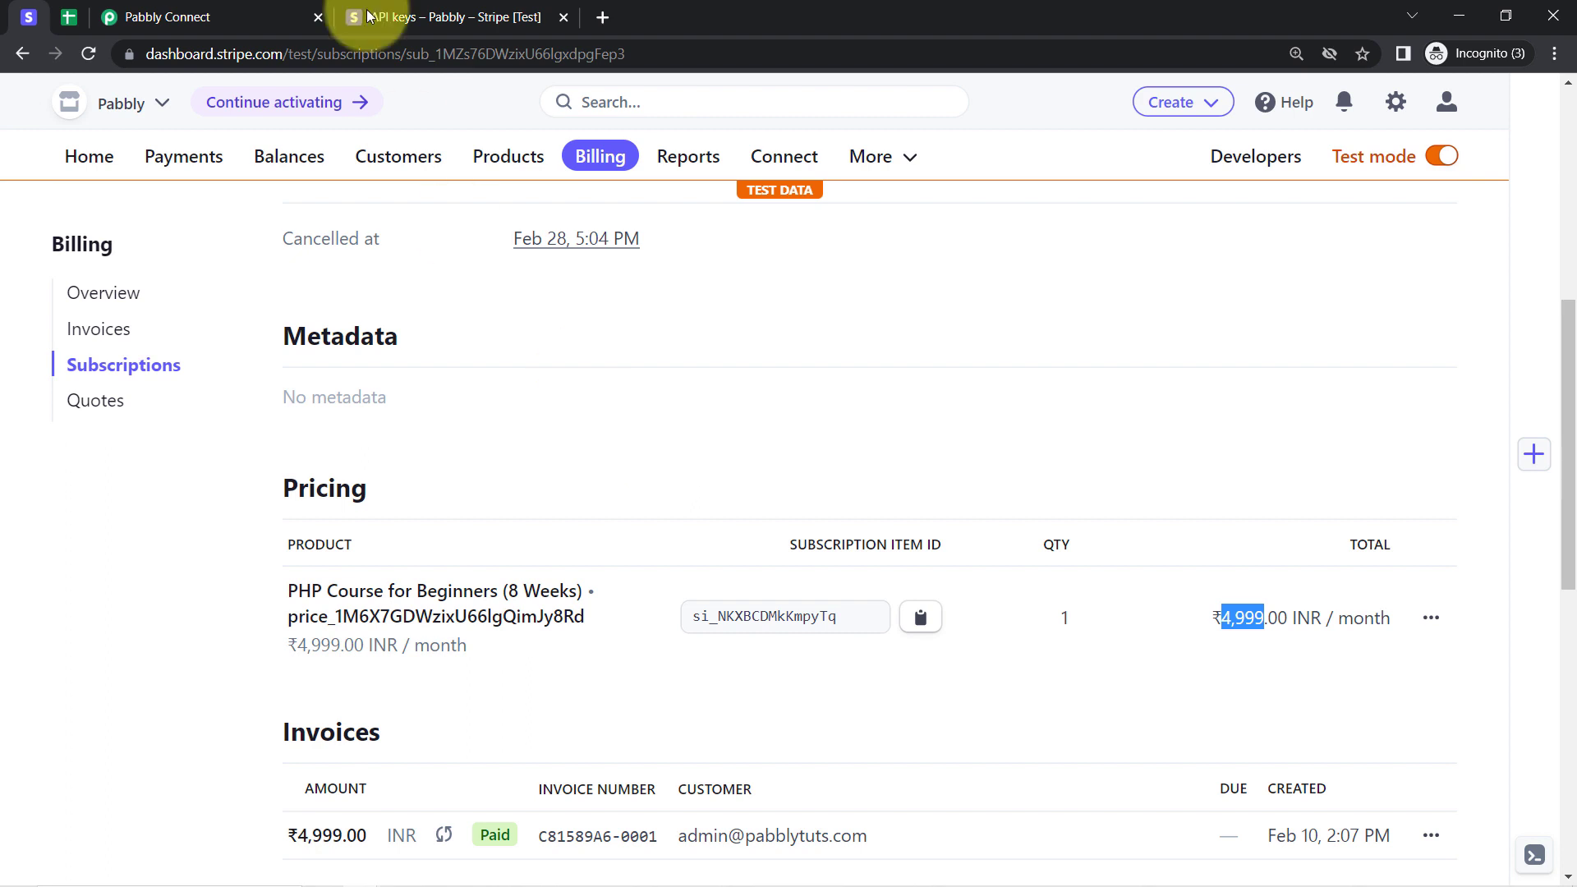
left_click(70, 17)
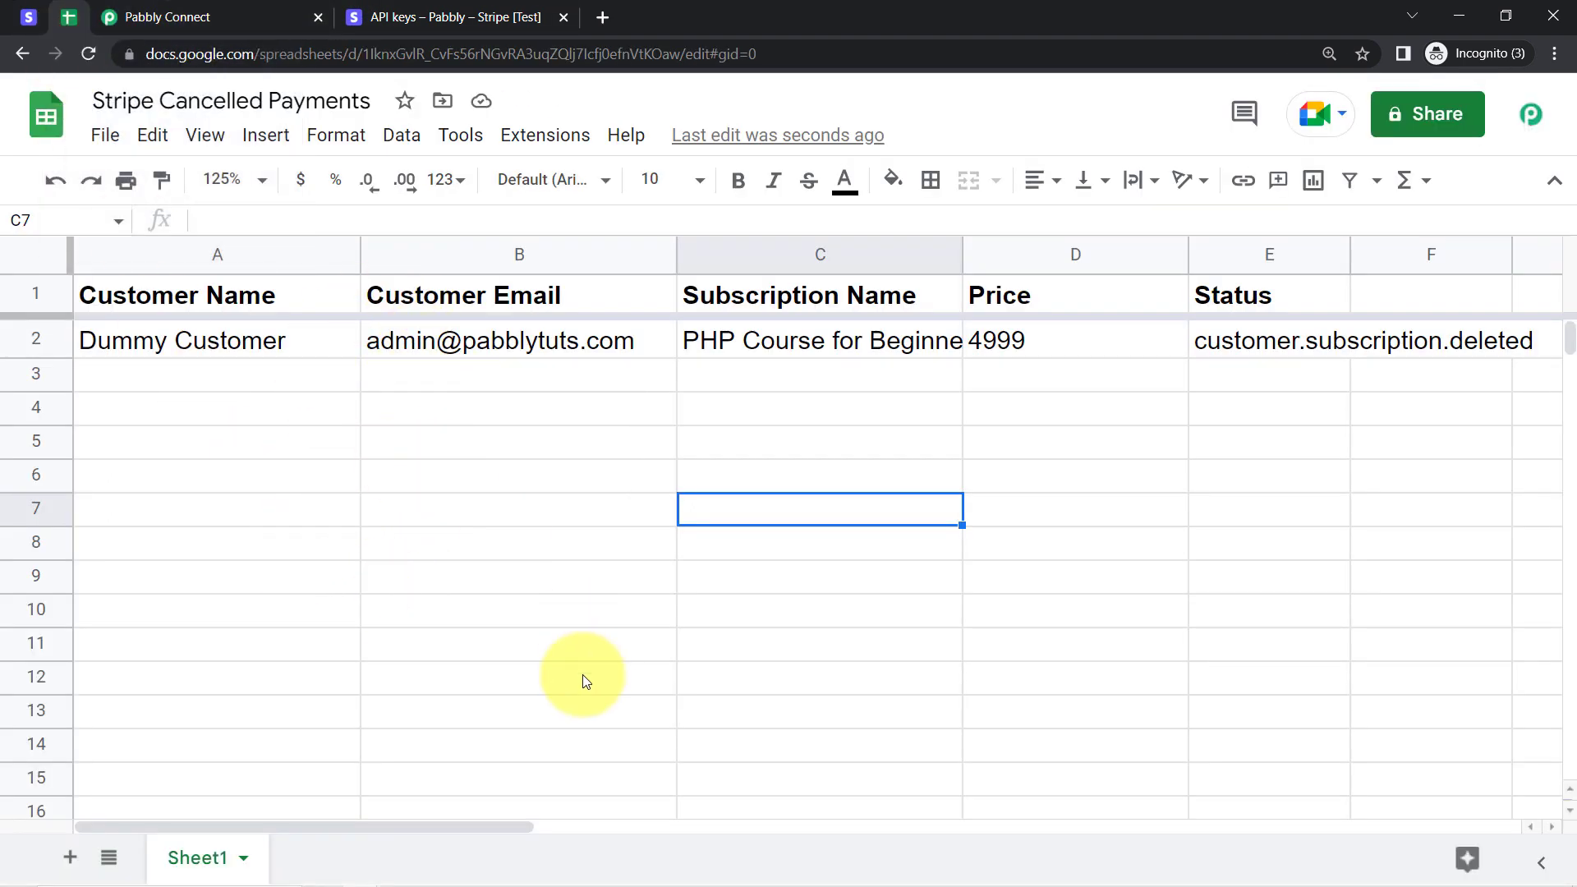
- Switch to Pabbly Connect and collapse all four workflow steps to review the complete workflow
left_click(201, 16)
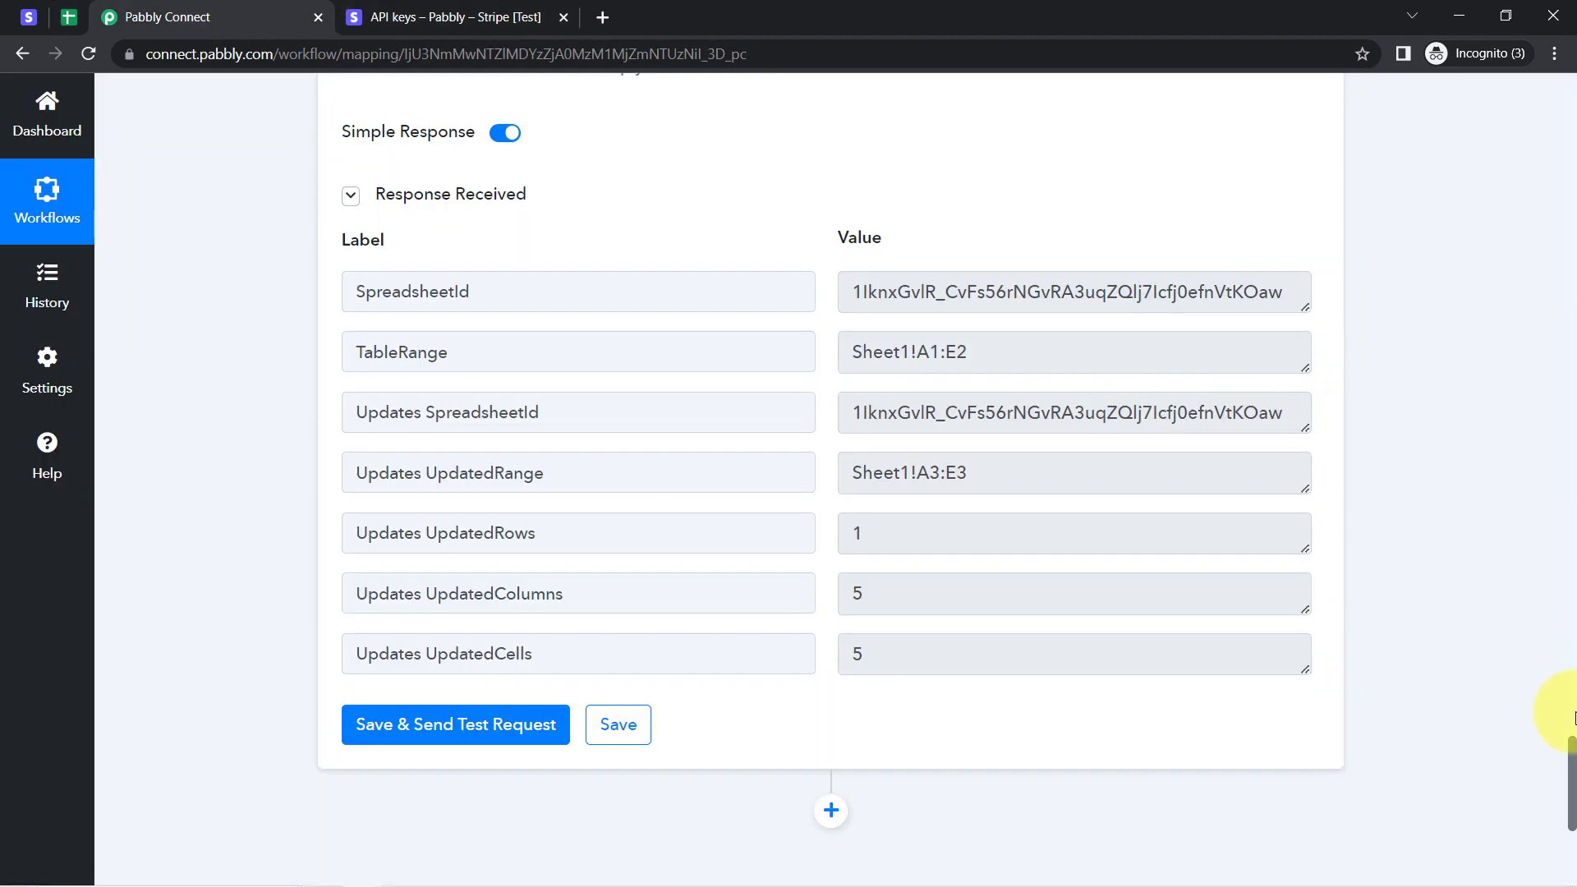
left_click_drag(1570, 751, 1552, 14)
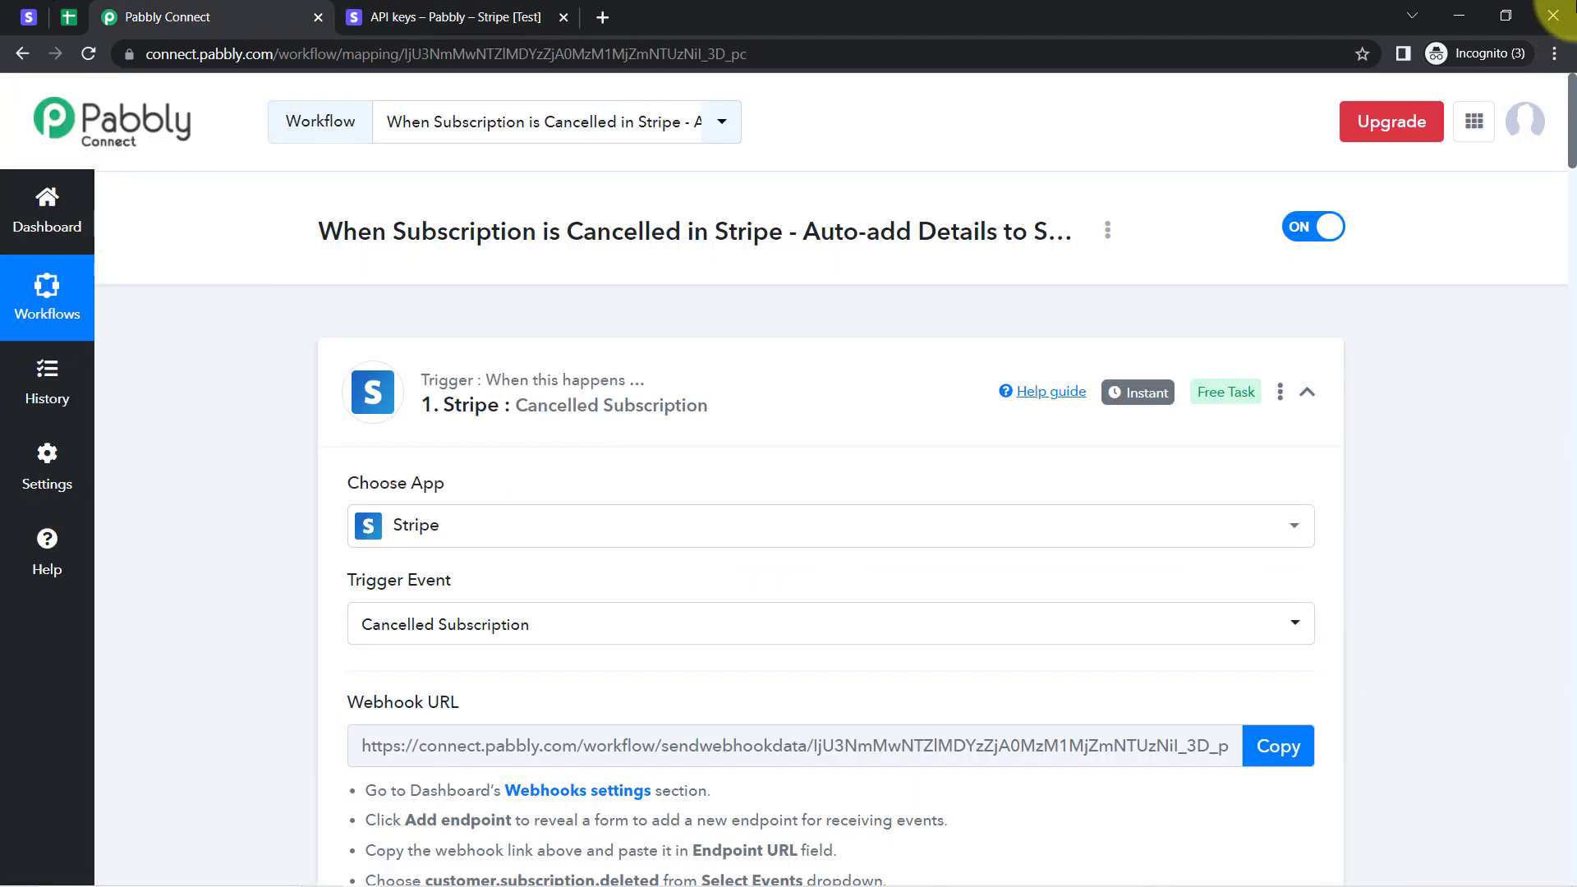
left_click(518, 398)
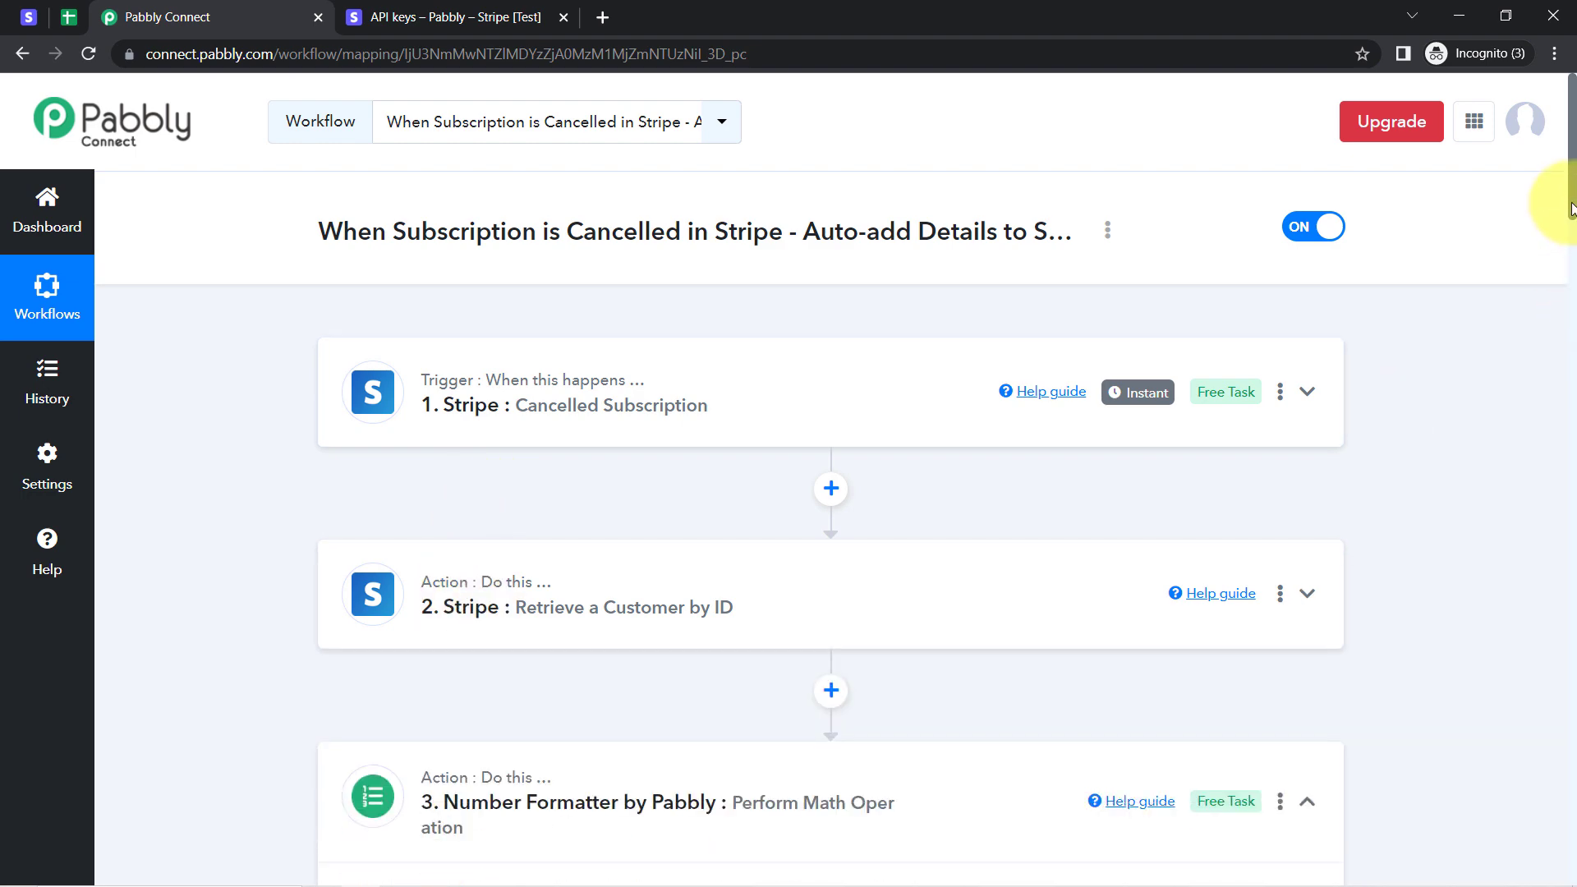
left_click_drag(1570, 208, 1568, 257)
left_click(435, 550)
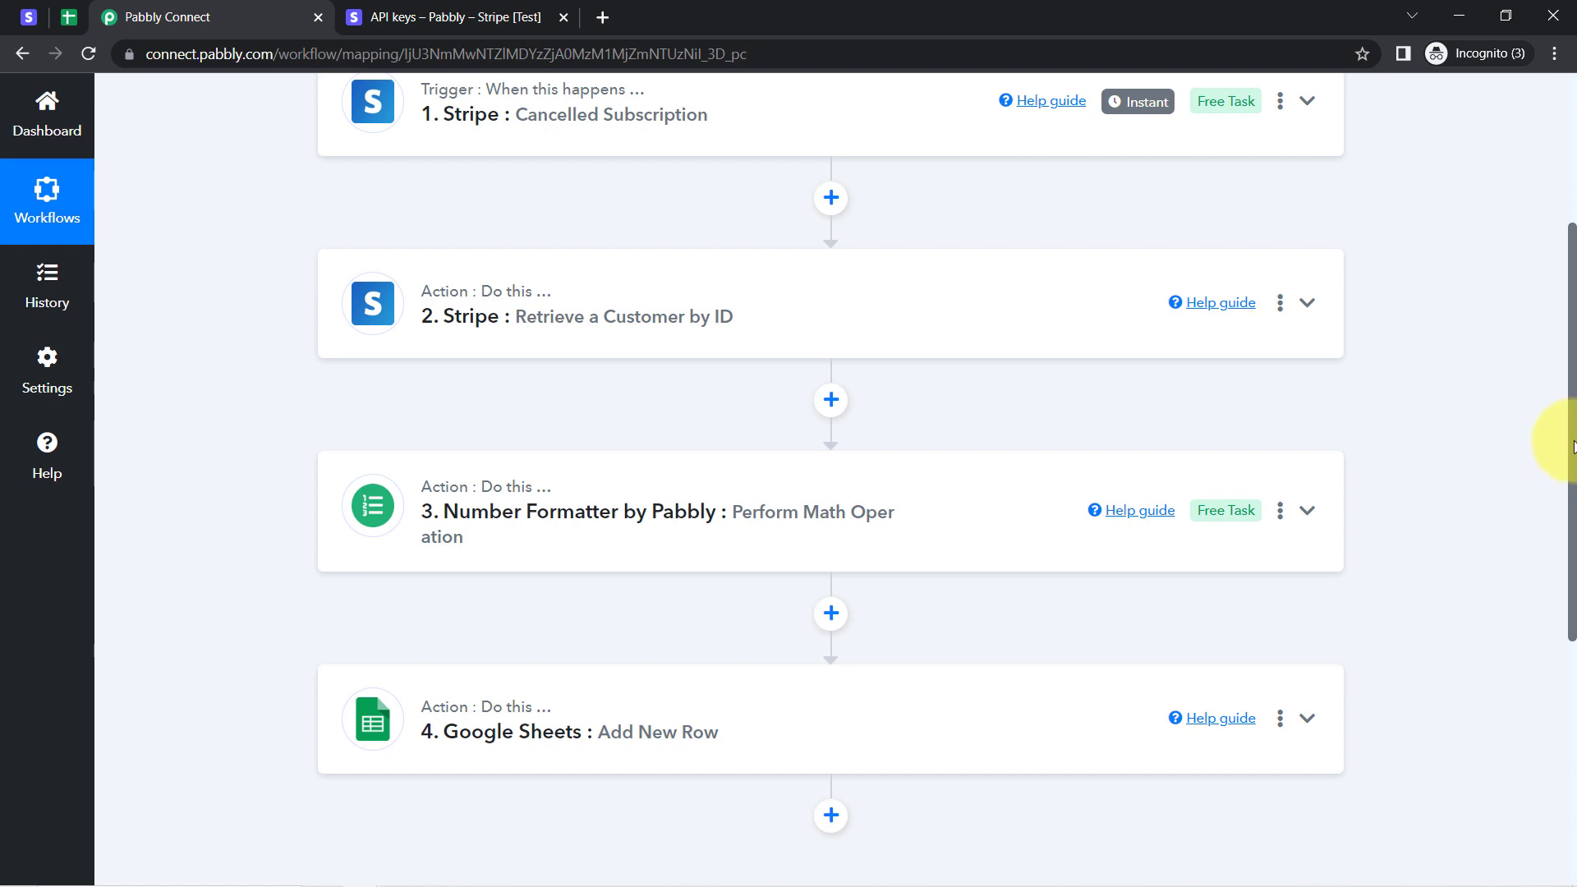
left_click_drag(1573, 446, 1010, 96)
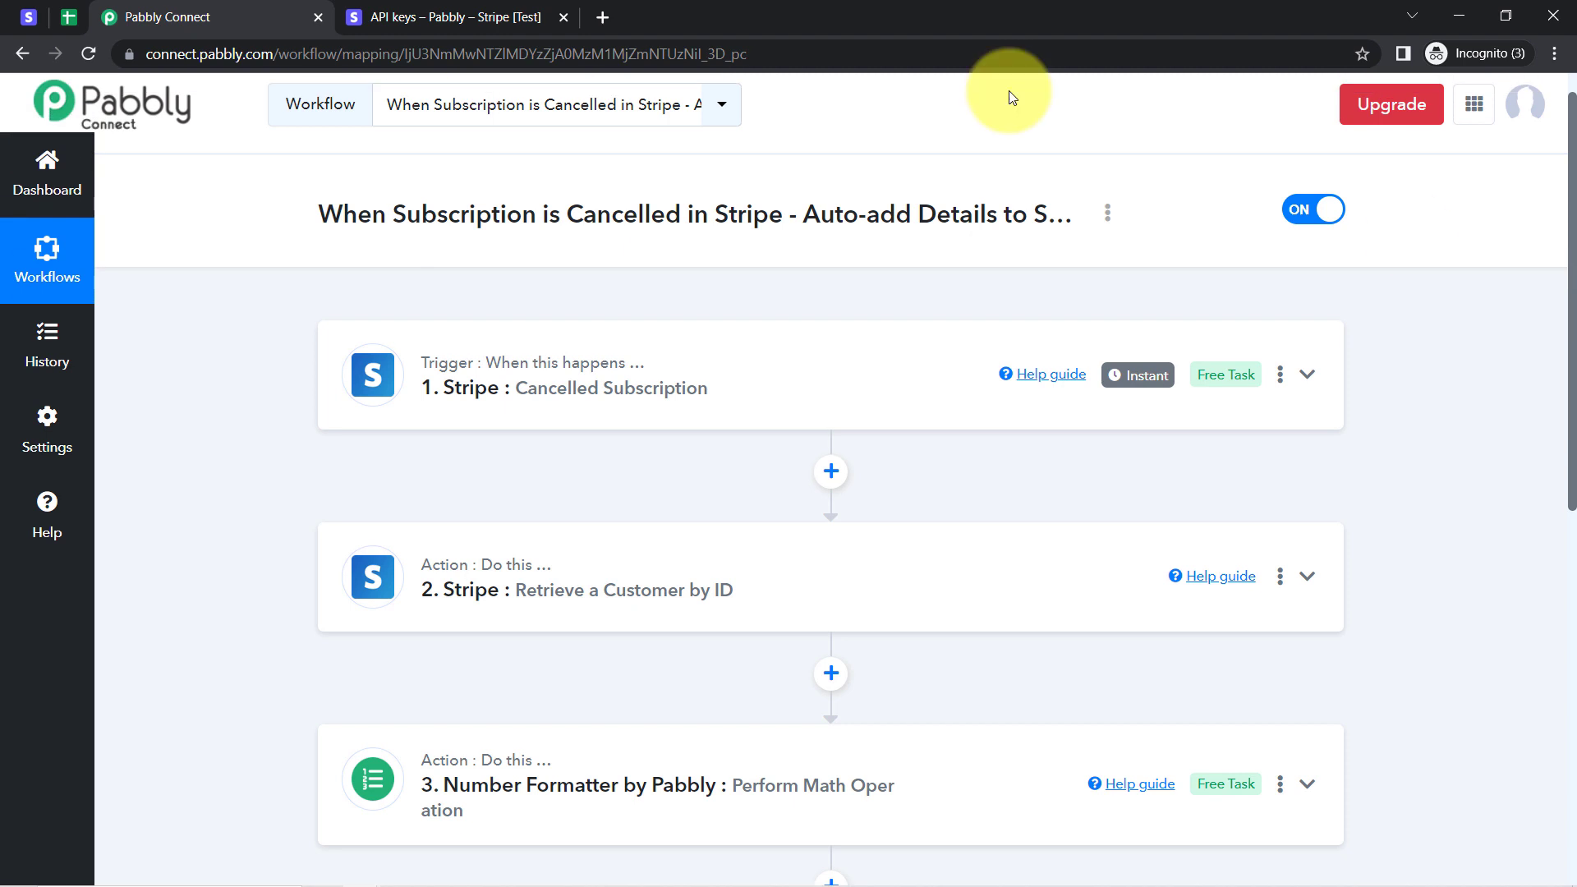
- Open the workflow's sharing options, copy its share link, and close the Share Workflow dialog
left_click(1108, 215)
left_click(985, 325)
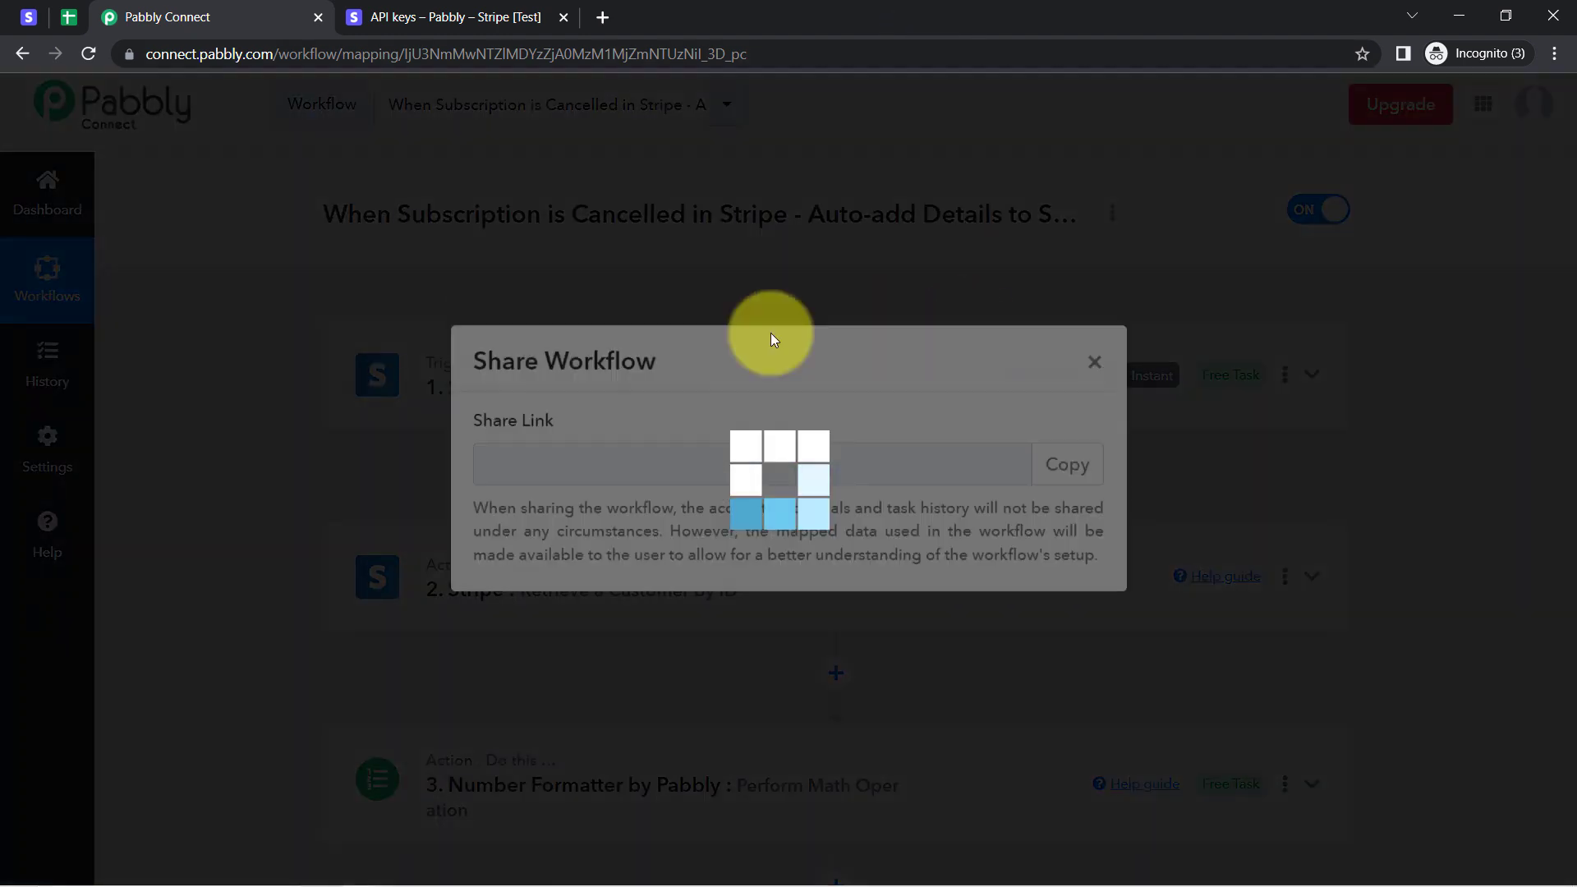
left_click(1075, 501)
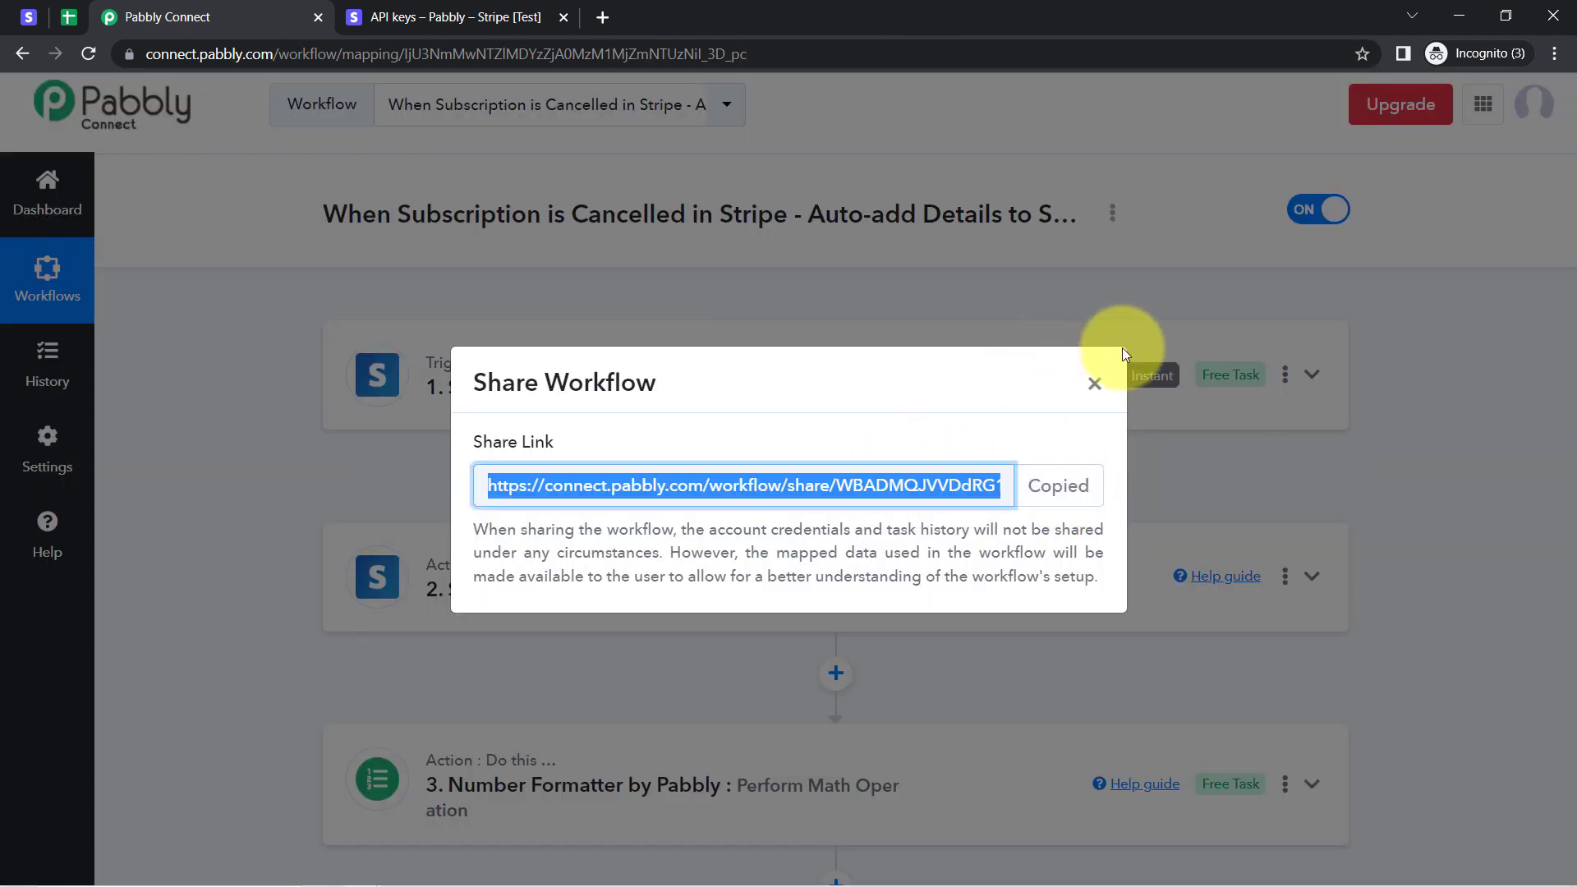
left_click(1096, 384)
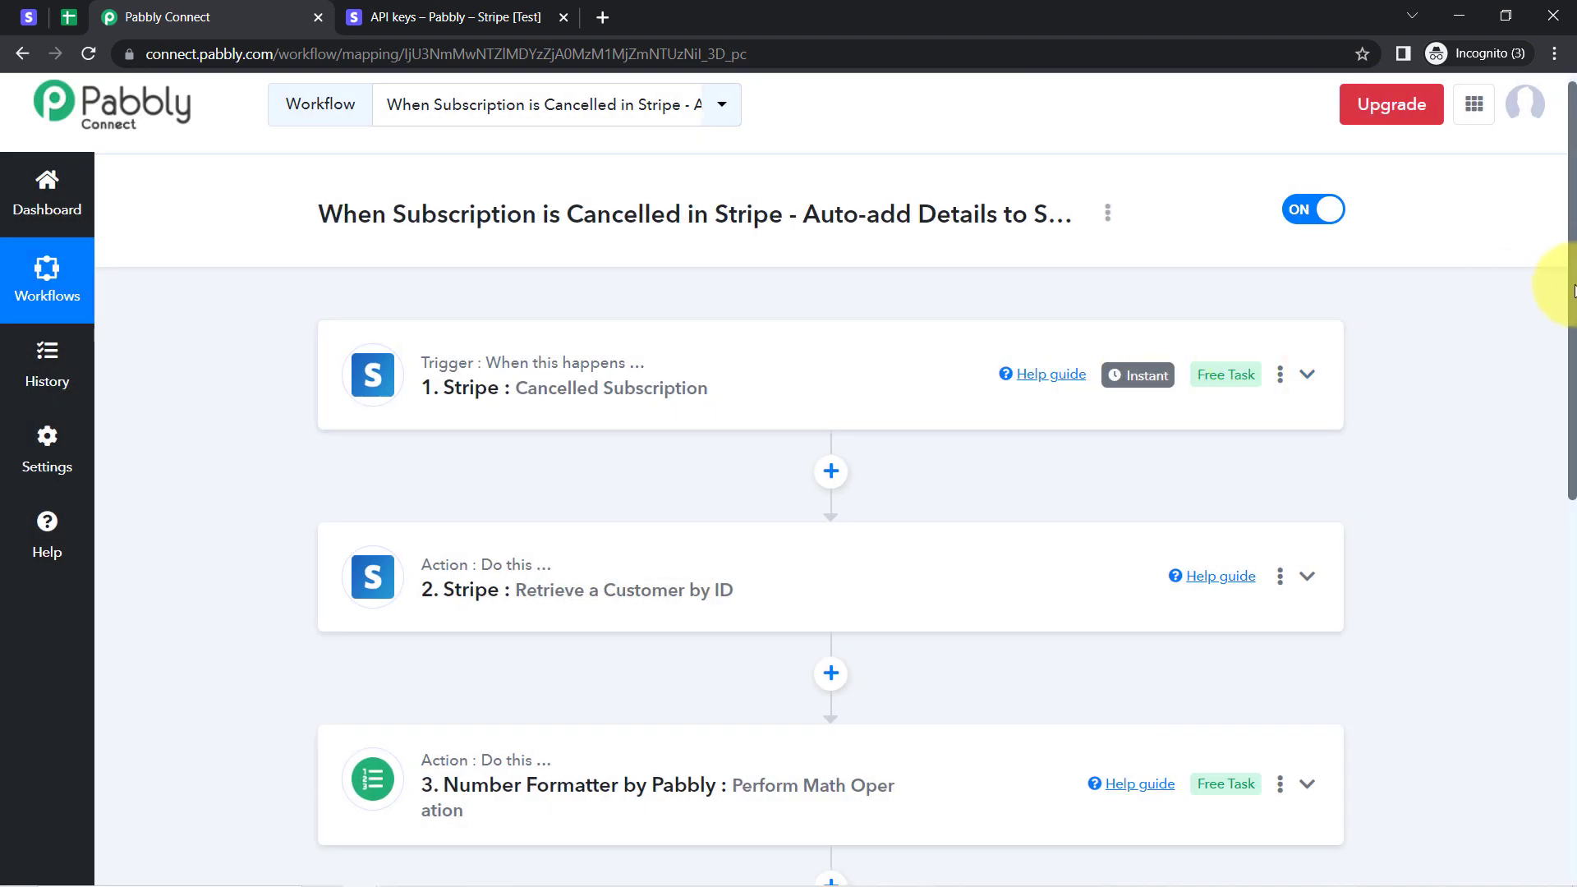
- Read the description of the Instant label on the Stripe Cancelled Subscription trigger, leaving the trigger collapsed
mouse_move(1573, 289)
left_mouse_down()
mouse_move(1572, 448)
mouse_move(1572, 308)
mouse_move(1549, 281)
left_mouse_up()
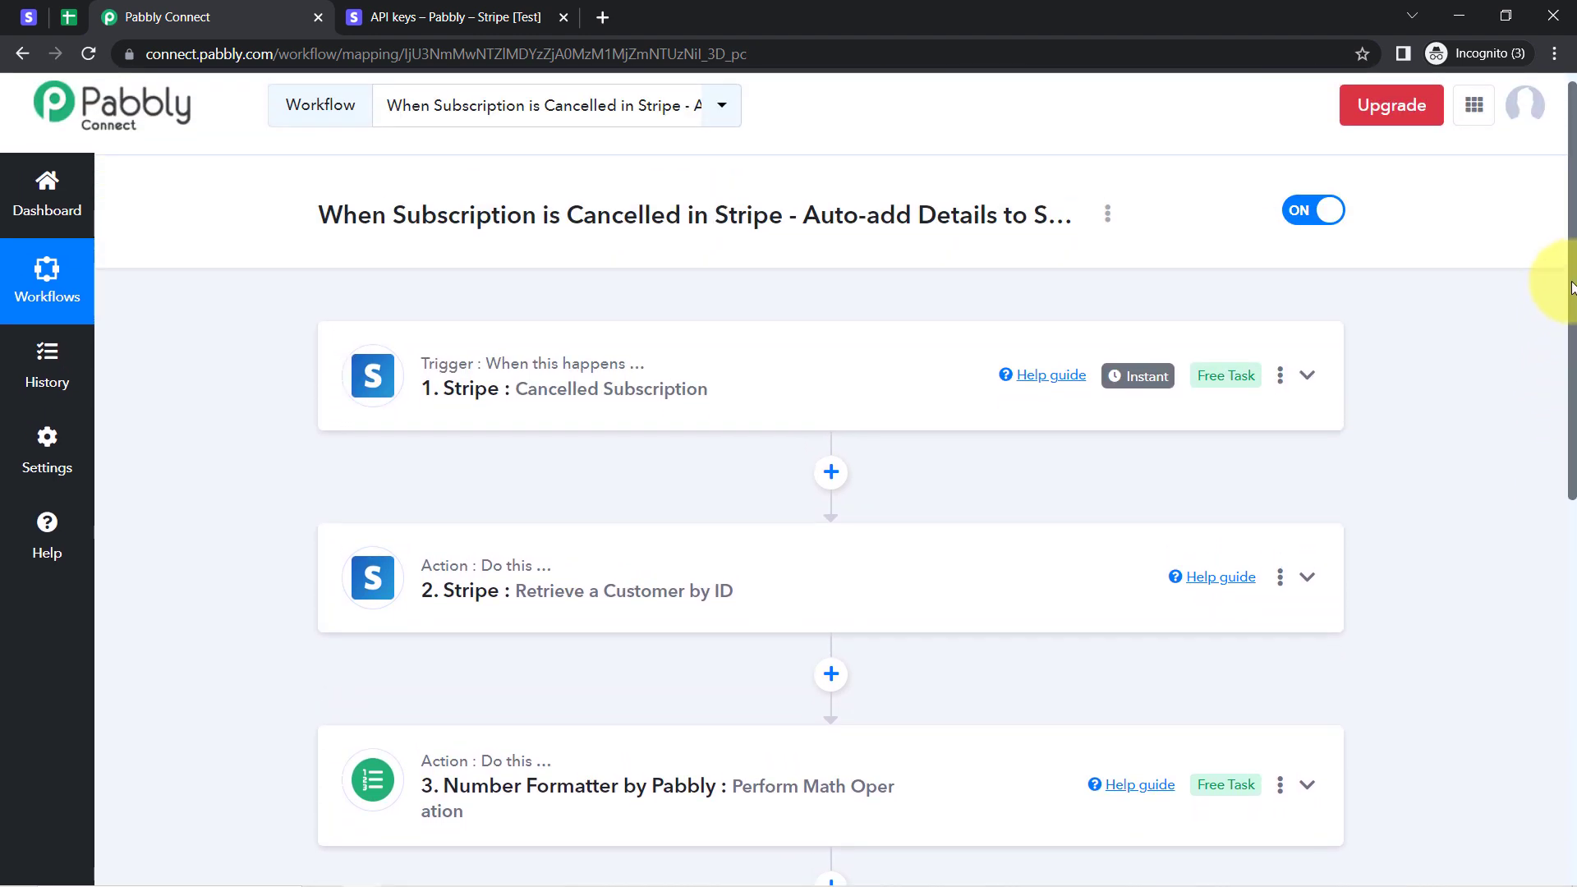
left_click(1130, 379)
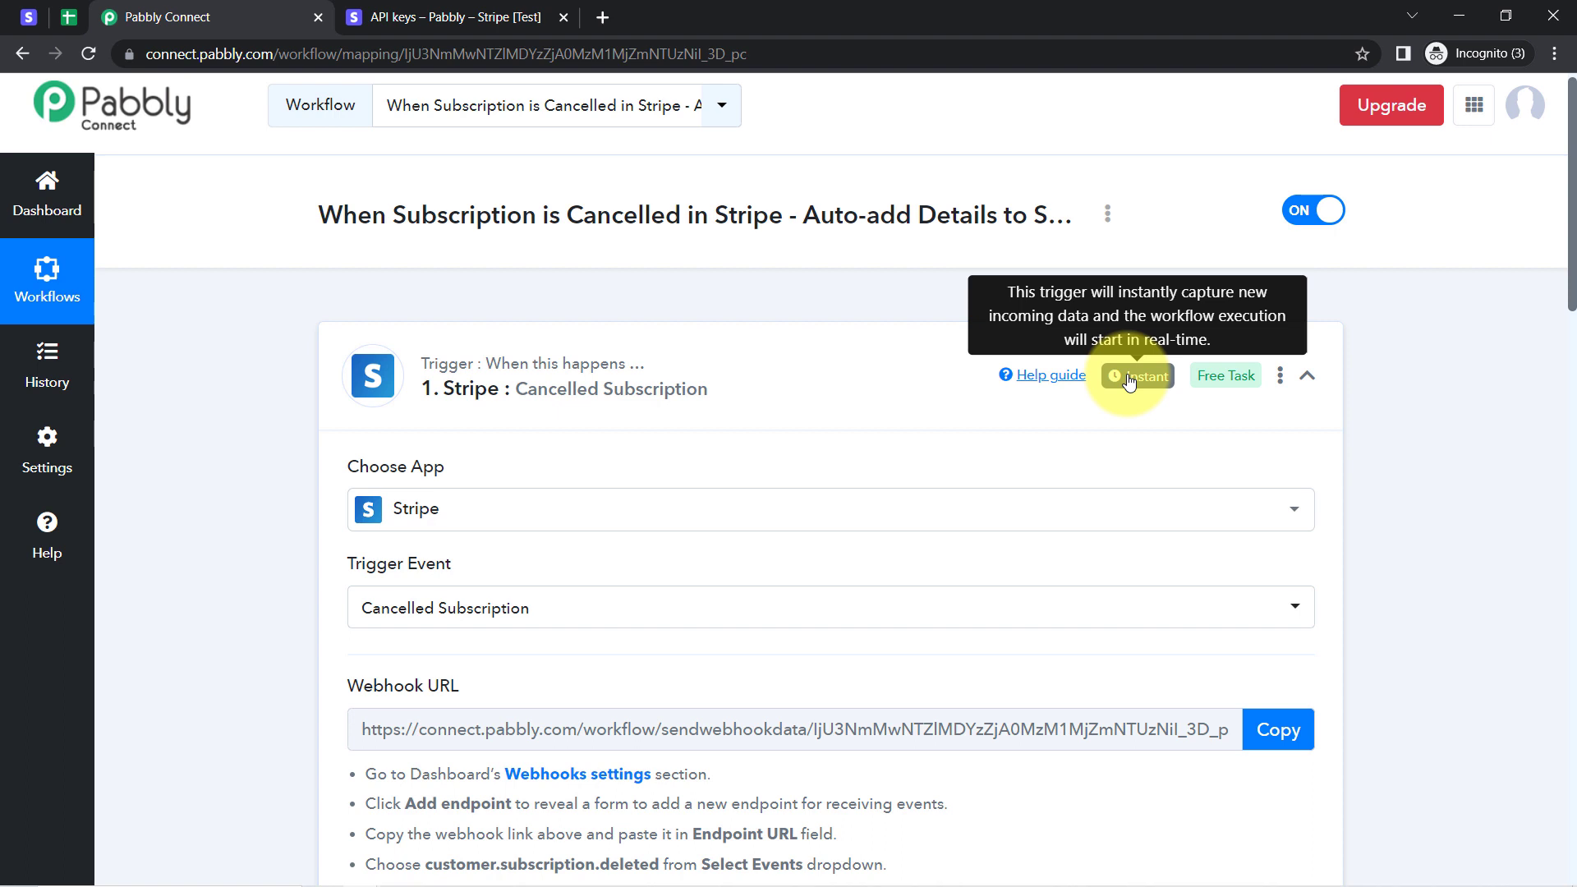
left_click(1130, 379)
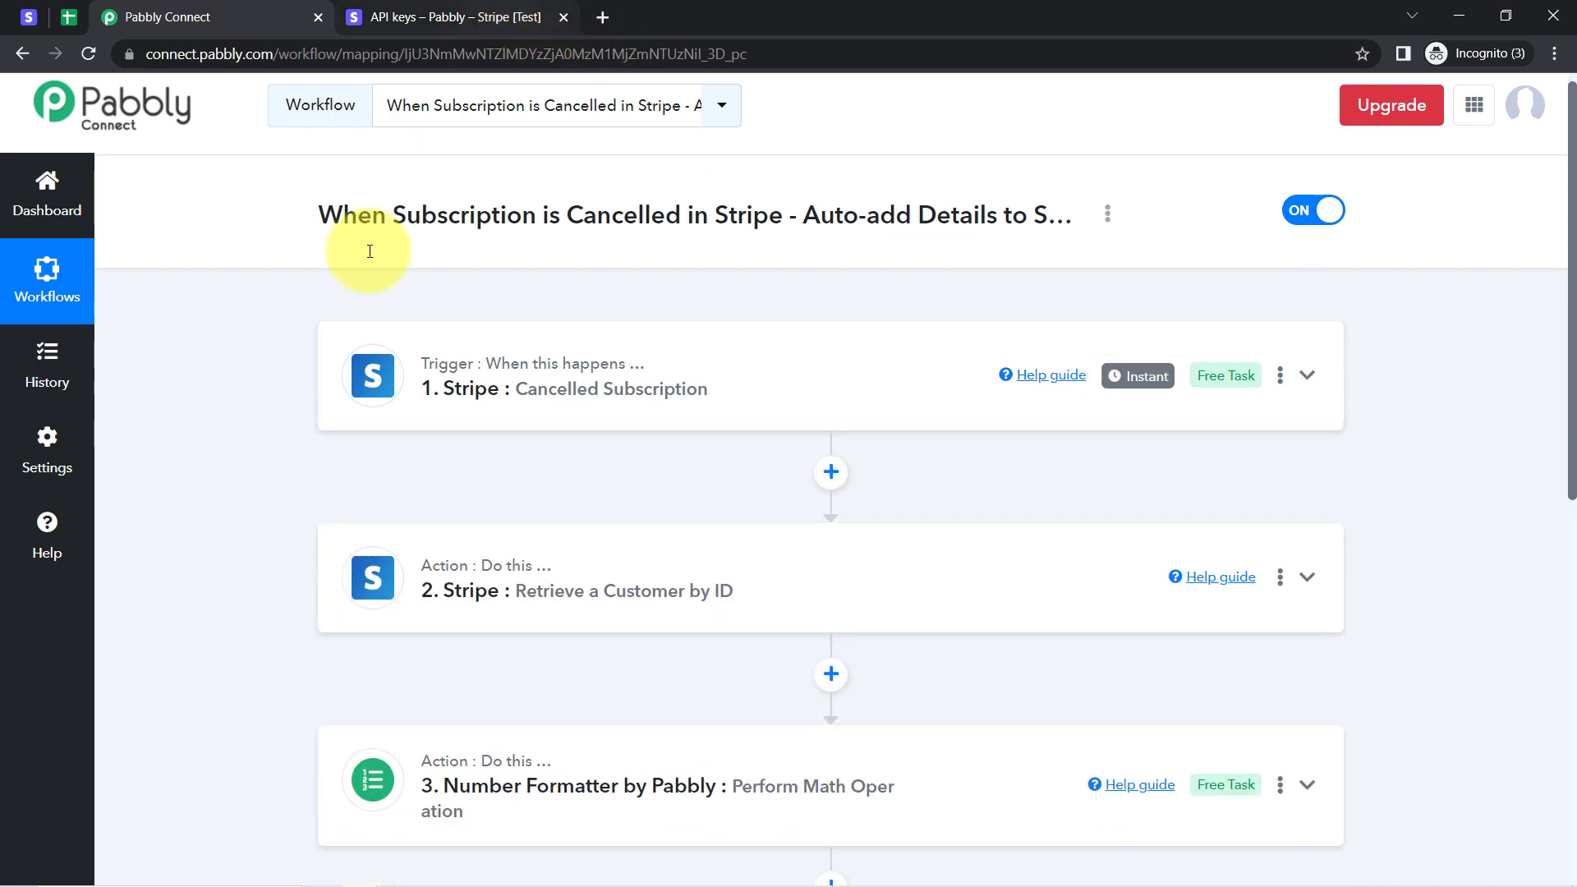
- Switch to the Stripe Cancelled Payments spreadsheet in Google Sheets
left_click(68, 18)
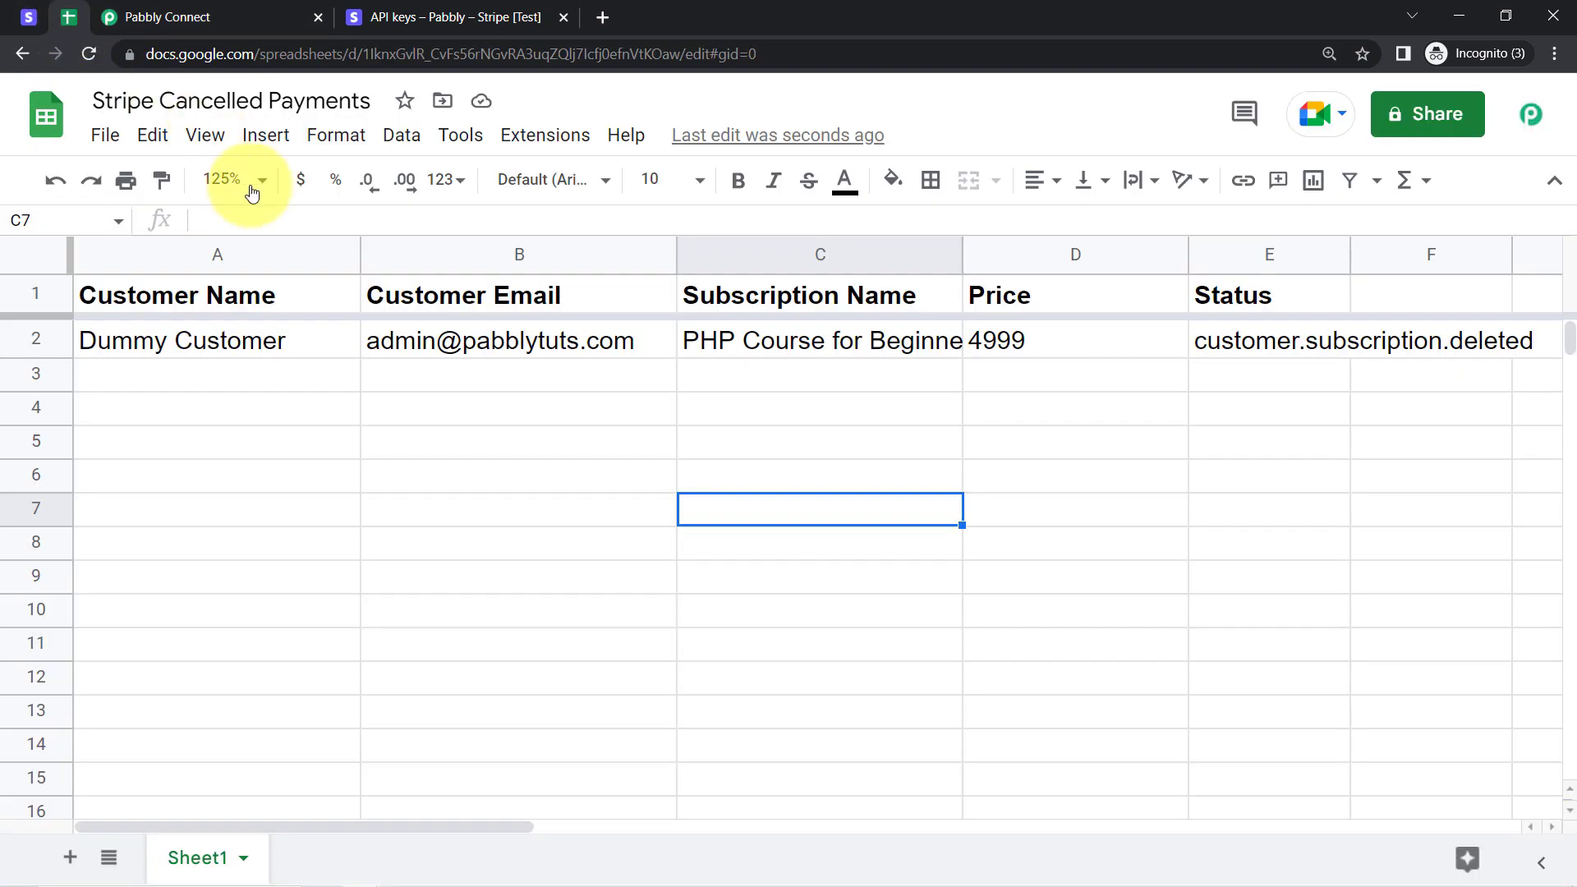